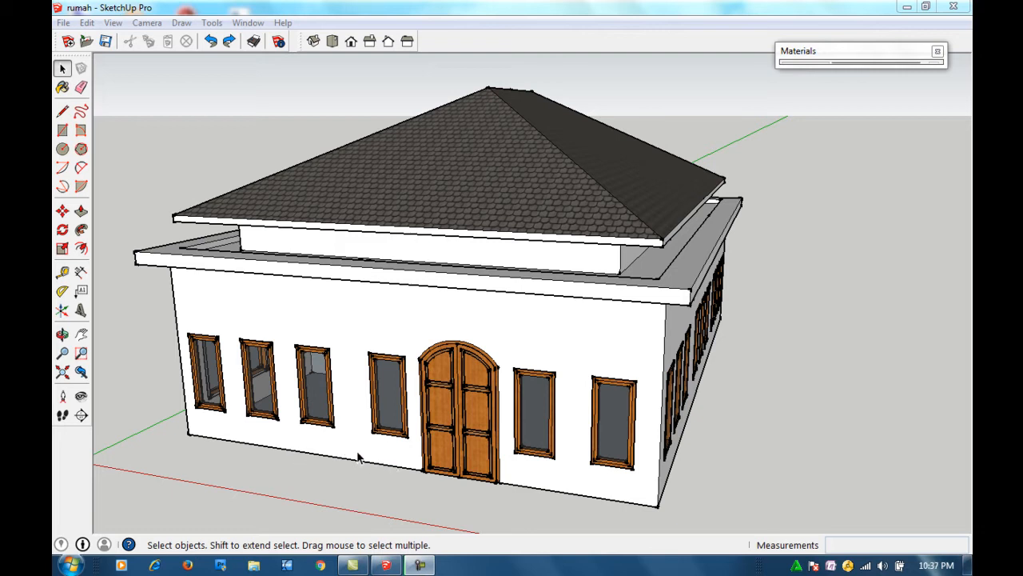
Step: Place a guide line 500 mm above the bottom edge of the front wall
scroll(356, 446, "up", 3)
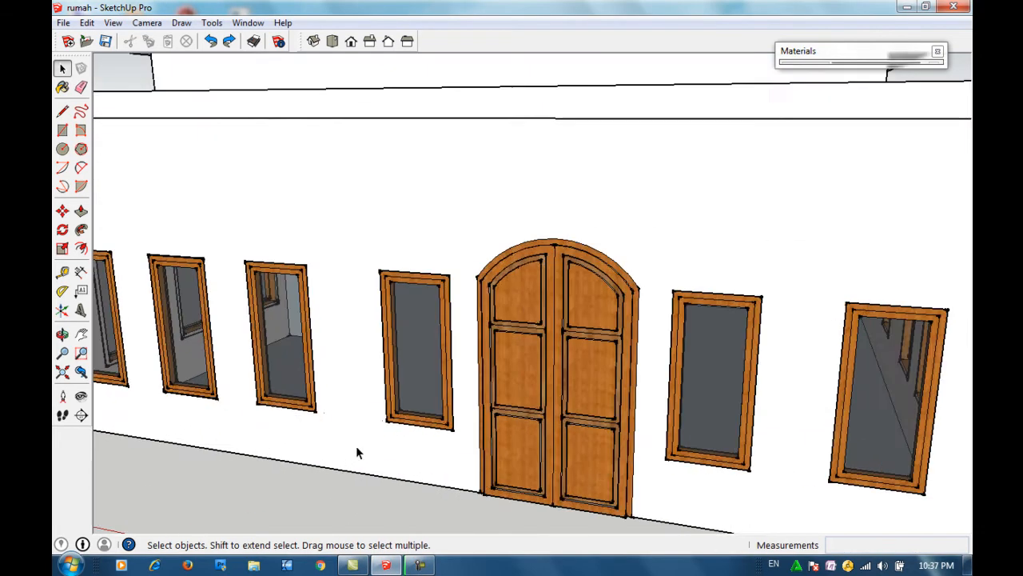
left_click(63, 273)
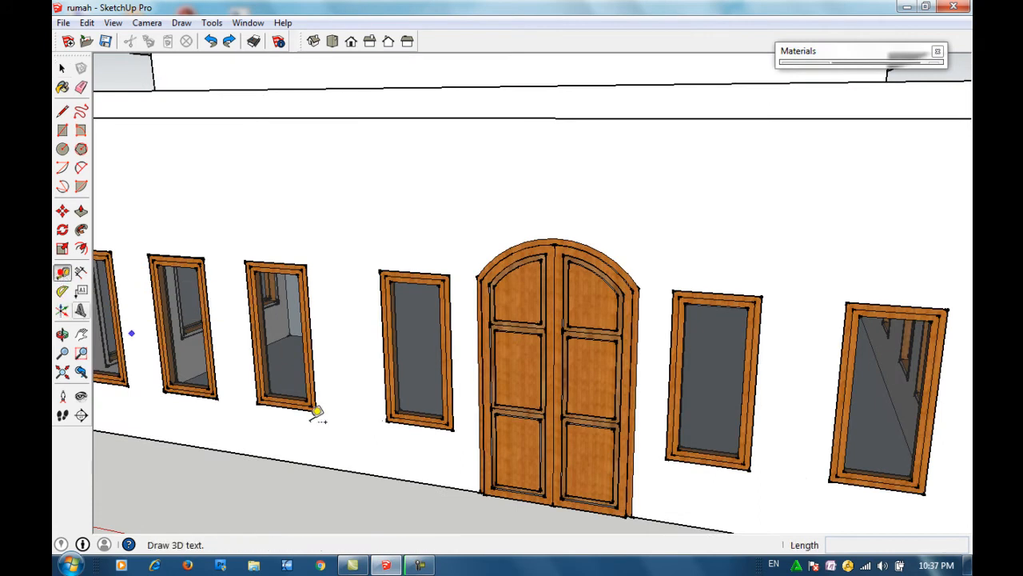
left_click(383, 471)
type("500")
key("Return")
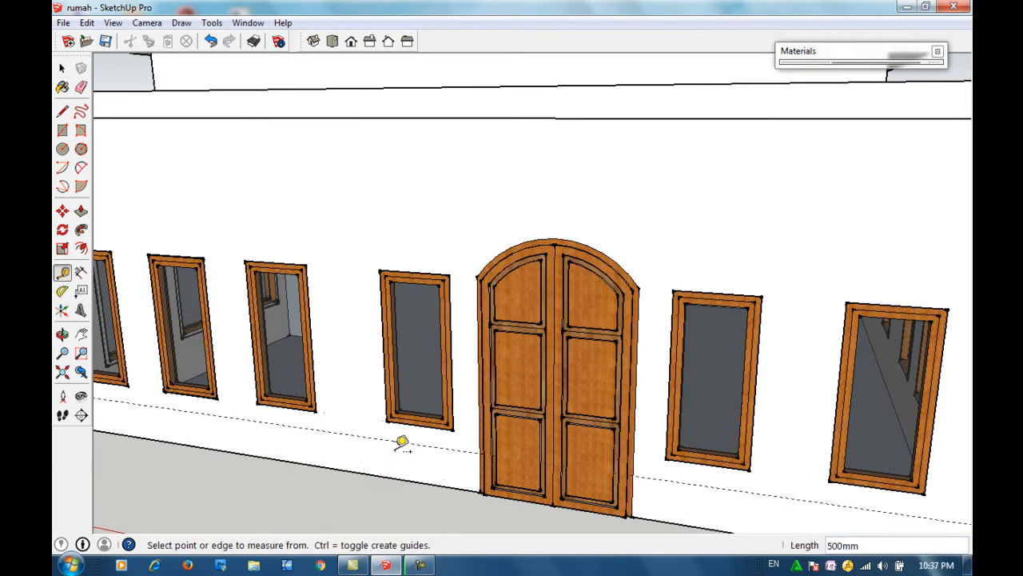
type("500")
Step: Draw an edge along the guide from the front wall's left corner to the left side of the door frame
key("h")
left_click_drag(347, 486, 439, 474)
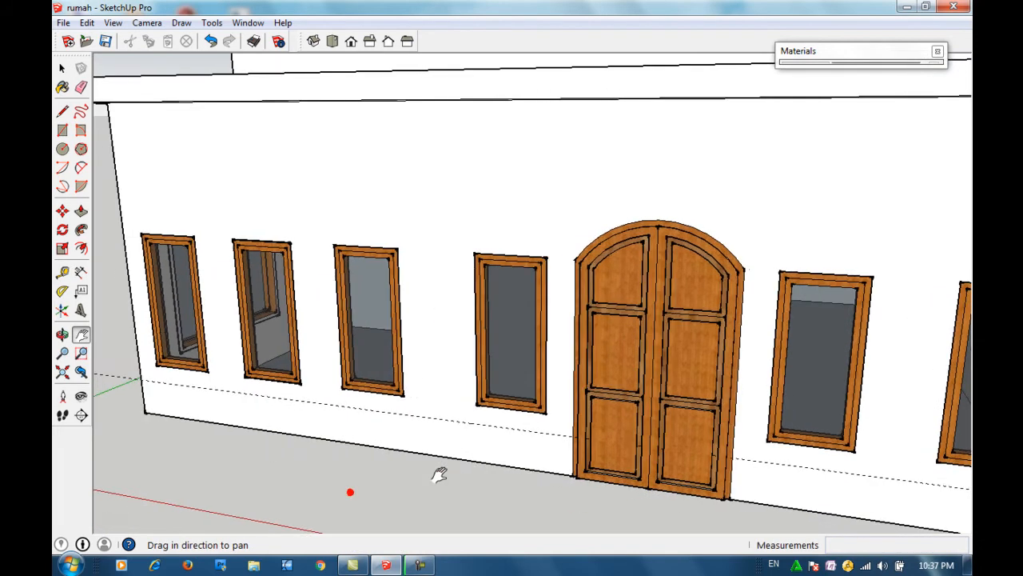
left_click(63, 113)
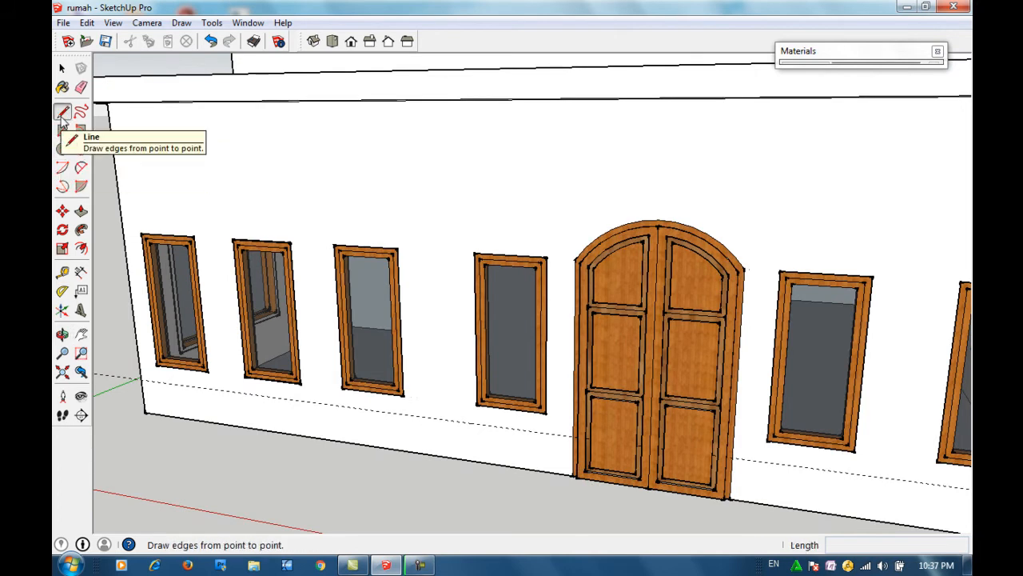
left_click(141, 381)
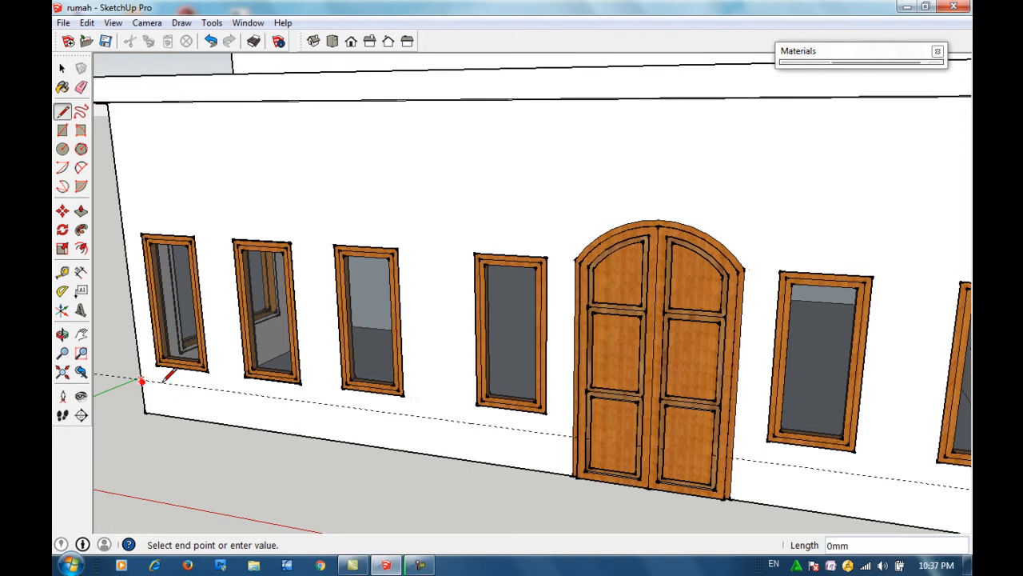
left_click(571, 437)
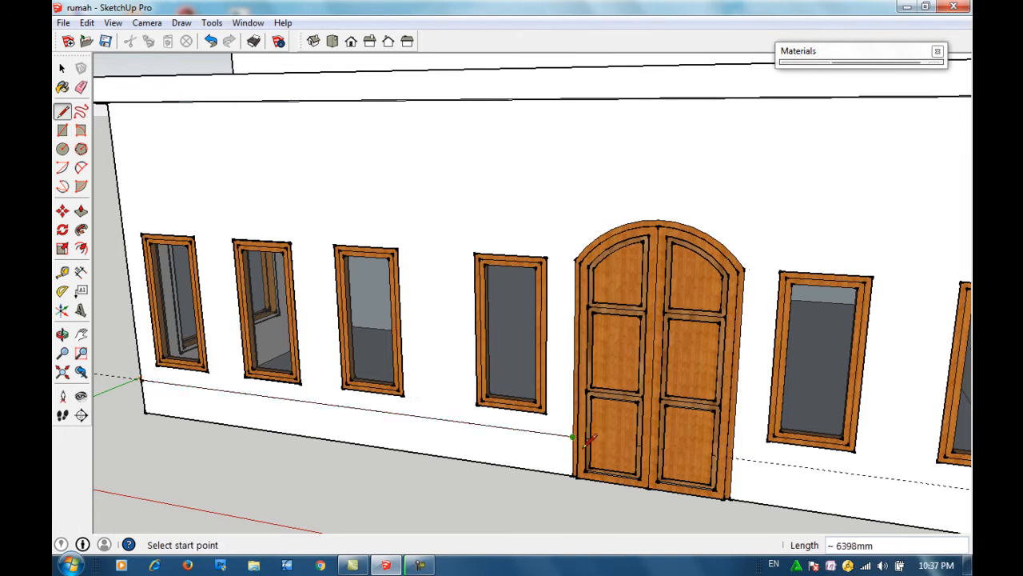
Step: Draw an edge along the guide from the right side of the door frame to the front wall's right corner
middle_click_drag(766, 474, 420, 391, "shift")
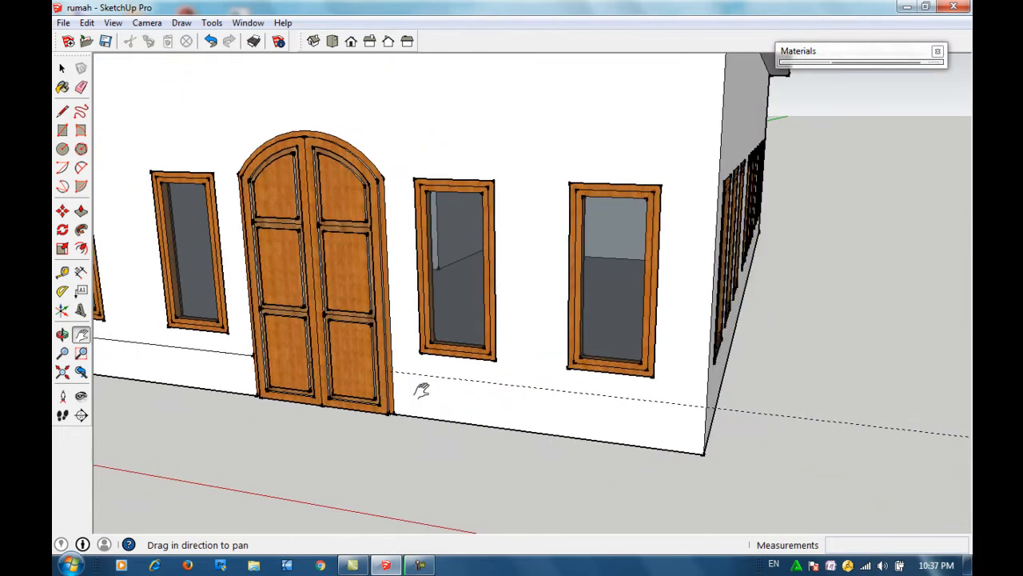
left_click(62, 113)
left_click(394, 372)
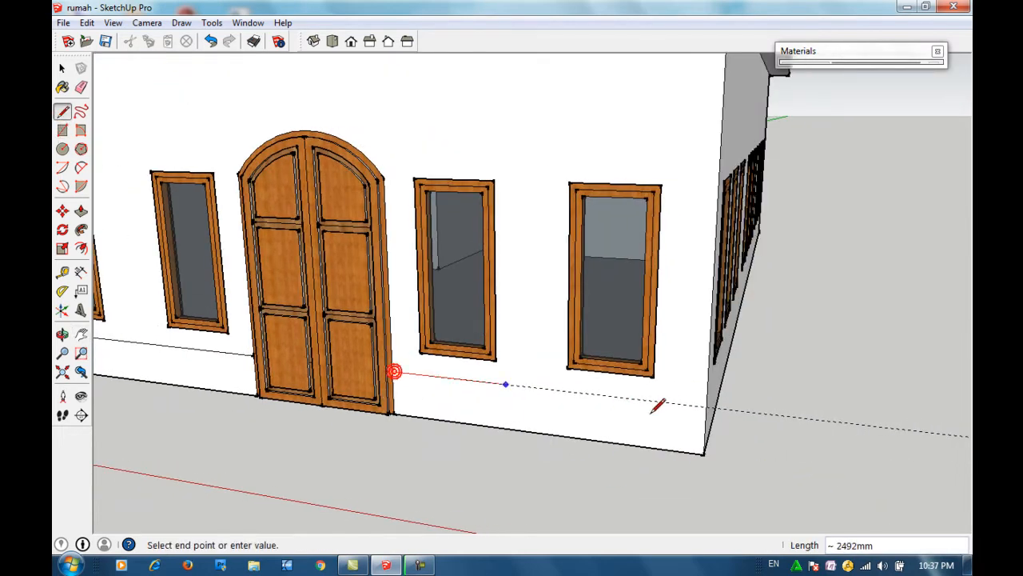
left_click(707, 406)
key("space")
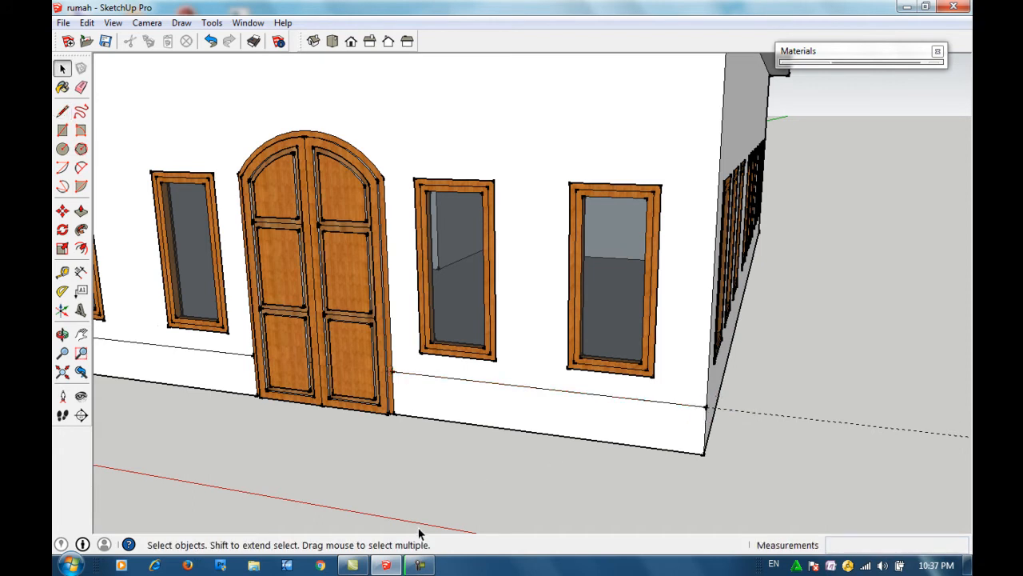
Step: Push/Pull the base strip to the right of the door outward by 125 mm
left_click(531, 412)
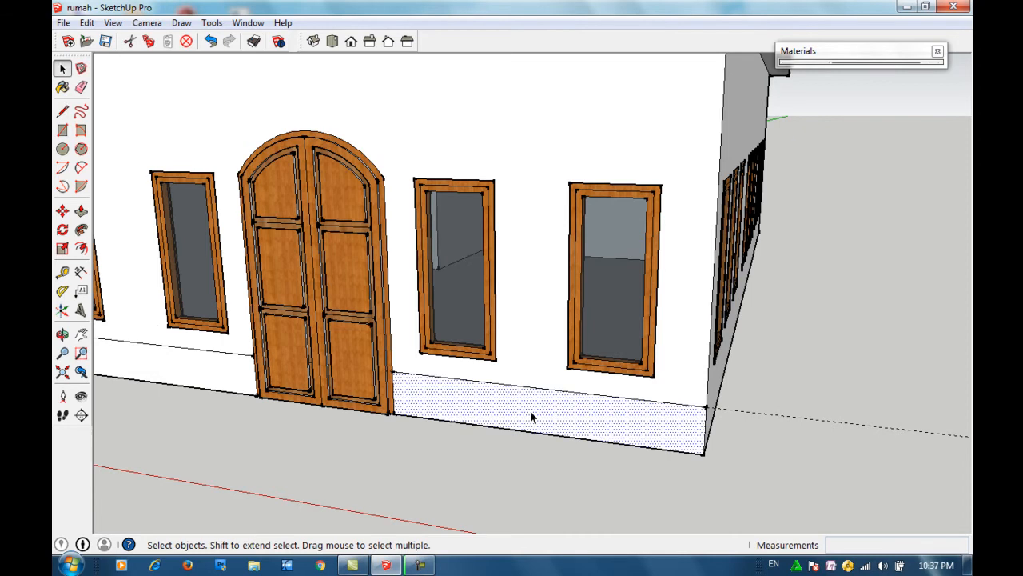
key("p")
left_click(530, 416)
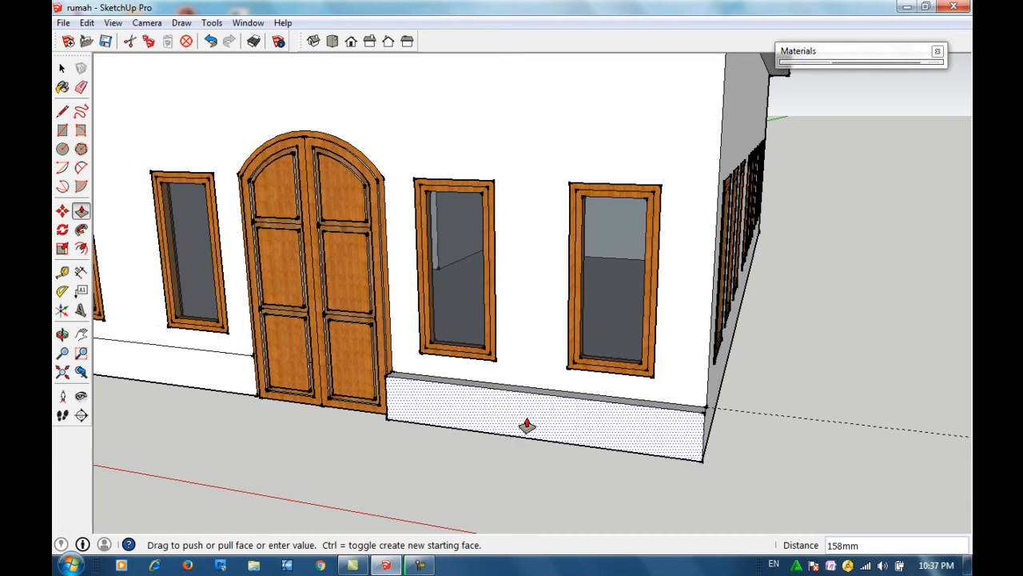
left_click(527, 425)
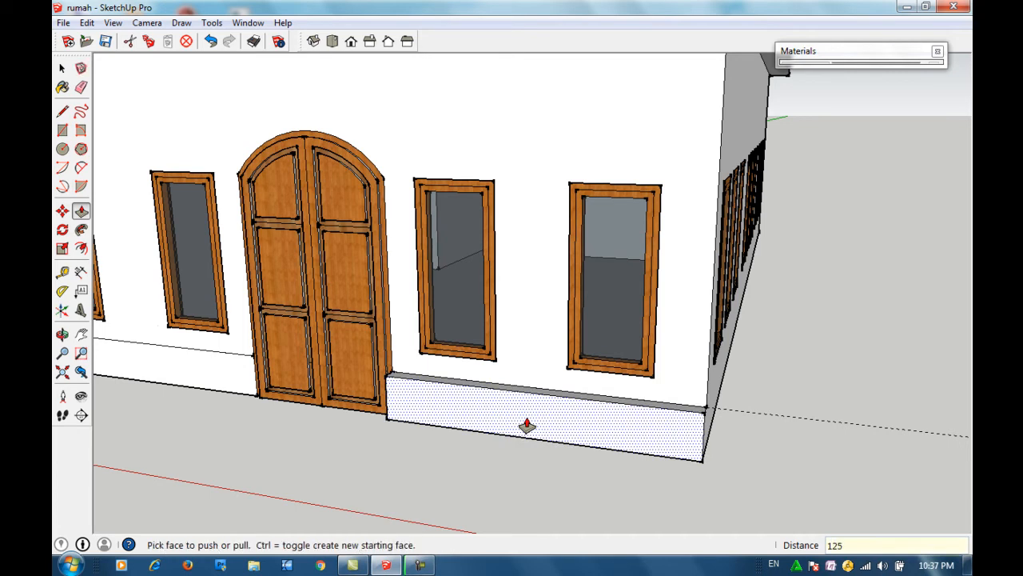
key("Return")
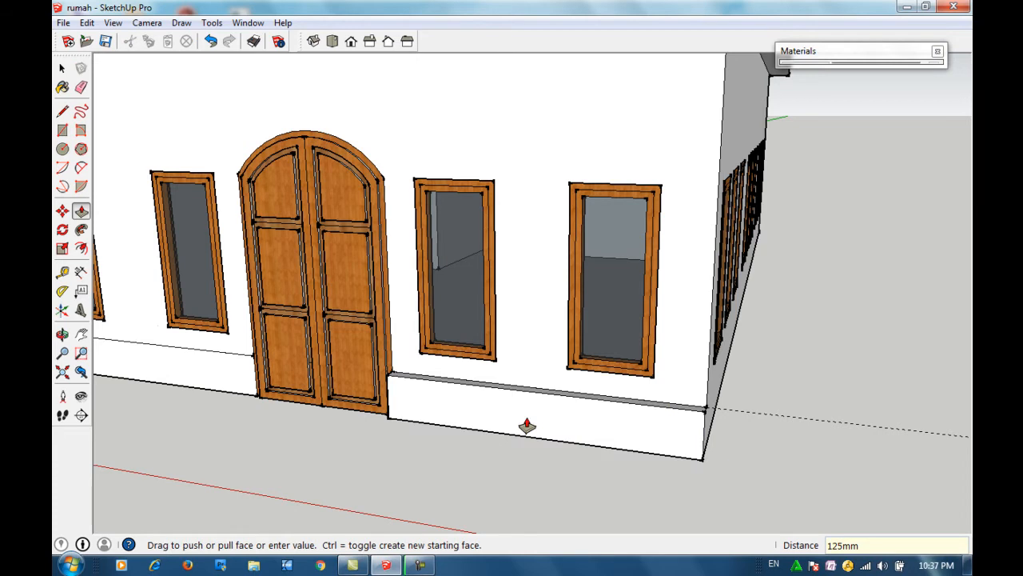
Step: Push/Pull the base strip to the left of the door outward by 125 mm
key("h")
left_click_drag(293, 434, 470, 461)
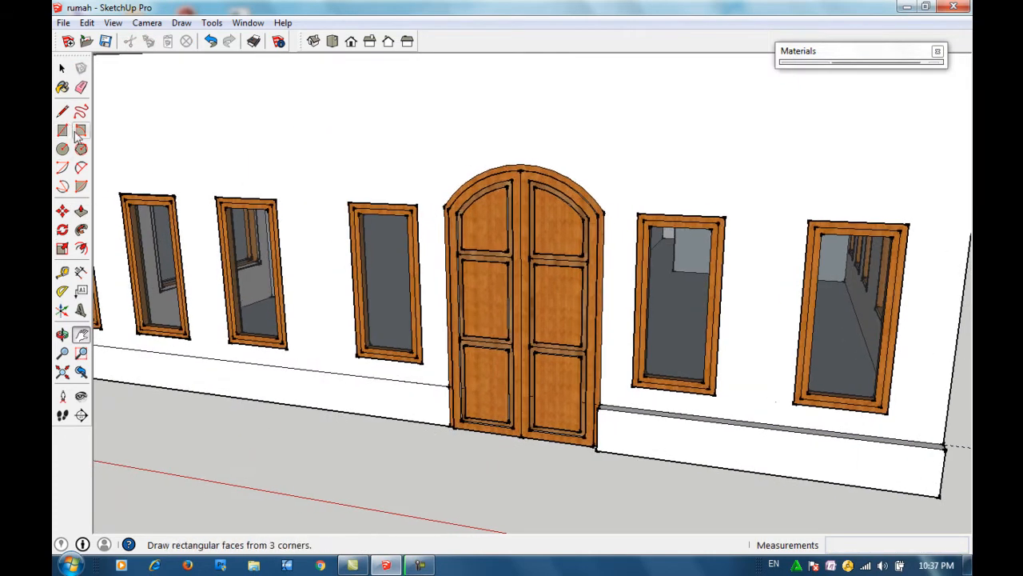
left_click(80, 210)
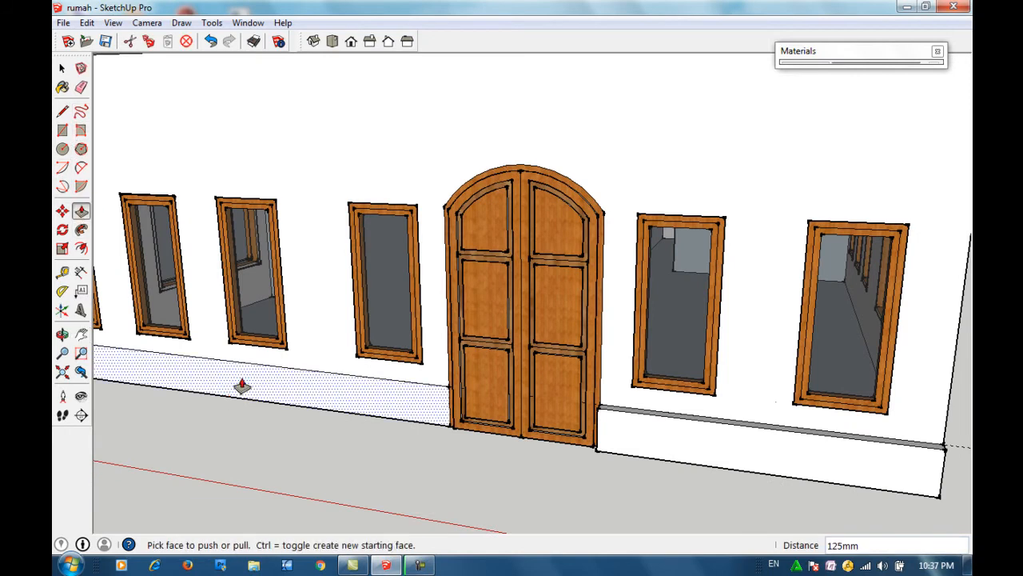
left_click(236, 394)
left_click(240, 398)
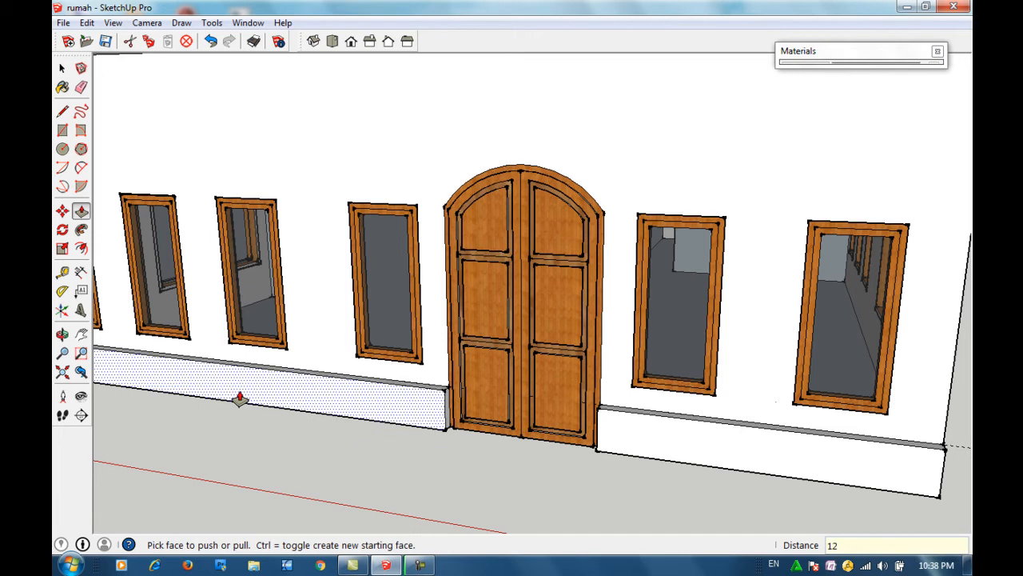
left_click(240, 398)
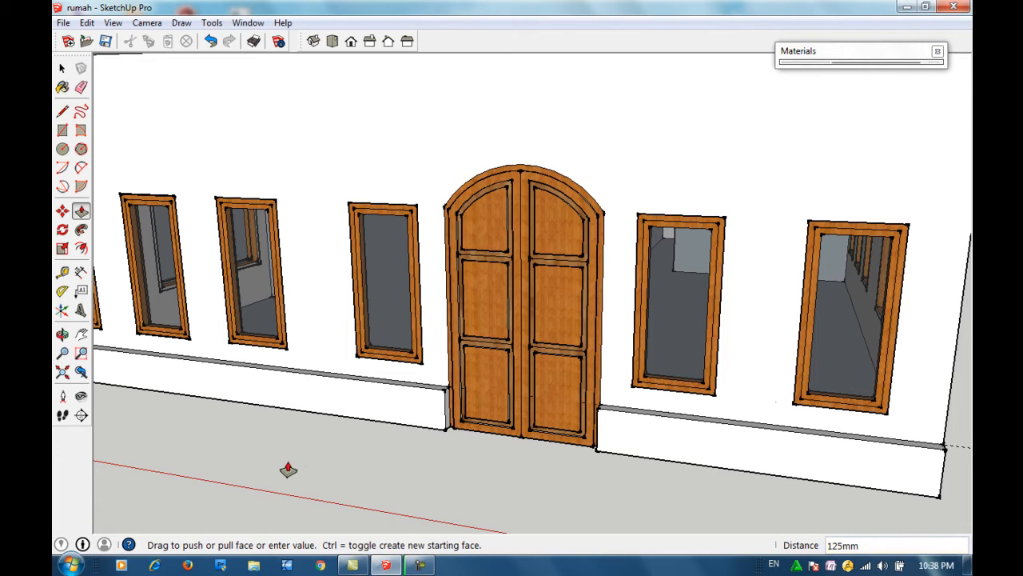
Step: Select the front face of the left base strip and show the Brick and Cladding materials collection
left_click(62, 68)
left_click(295, 382)
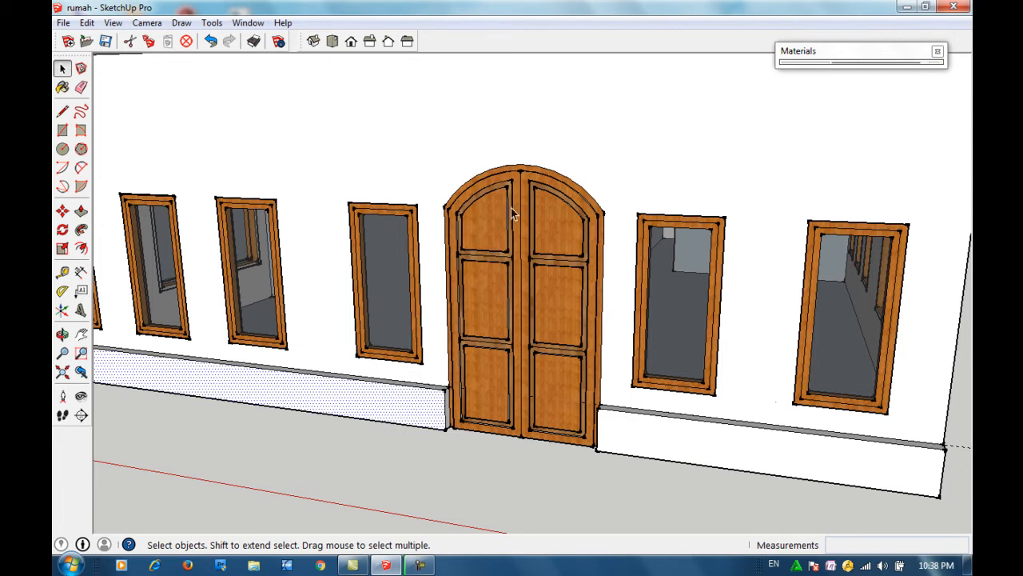
left_click(334, 466)
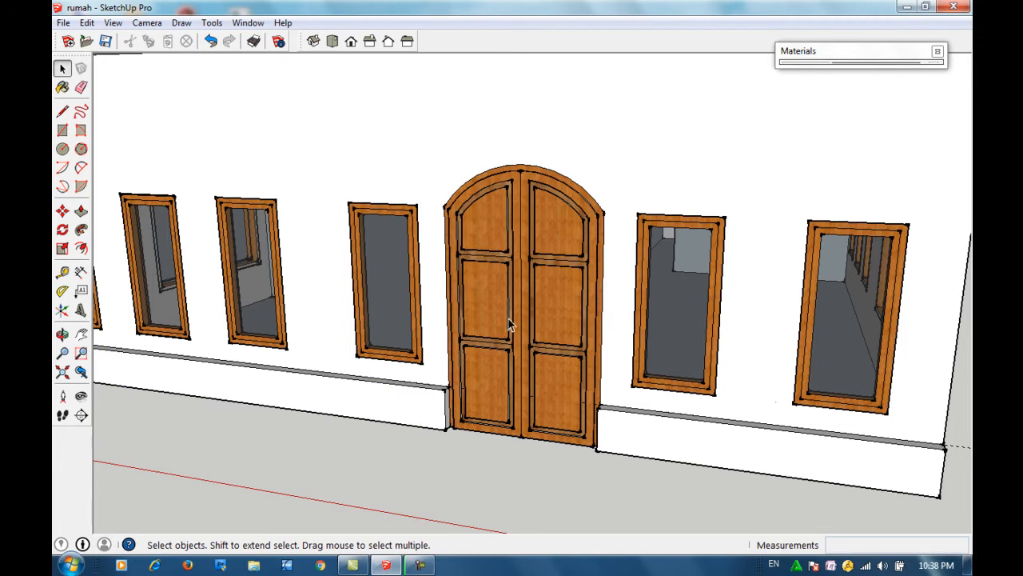
left_click(909, 59)
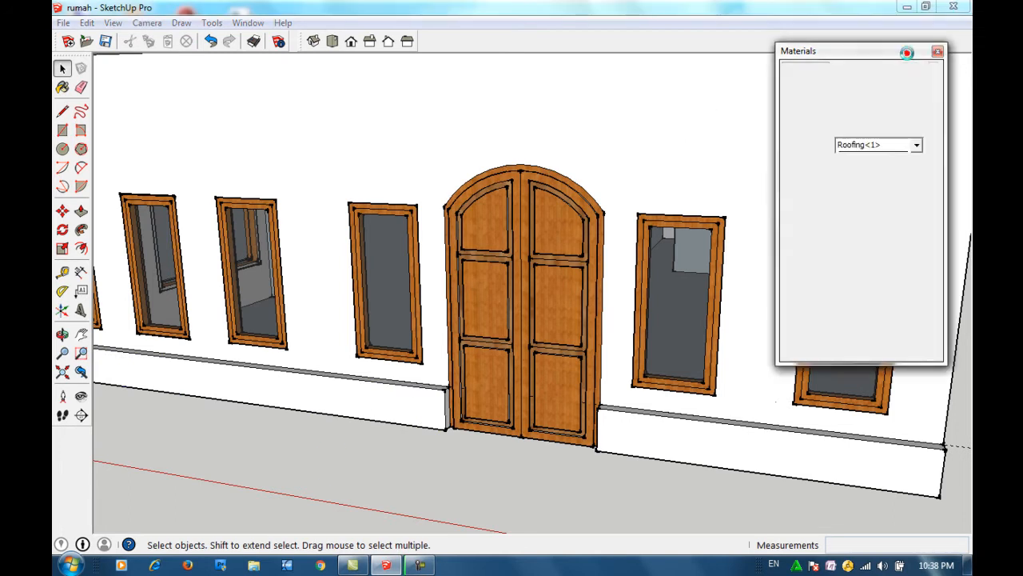
left_click_drag(893, 53, 748, 53)
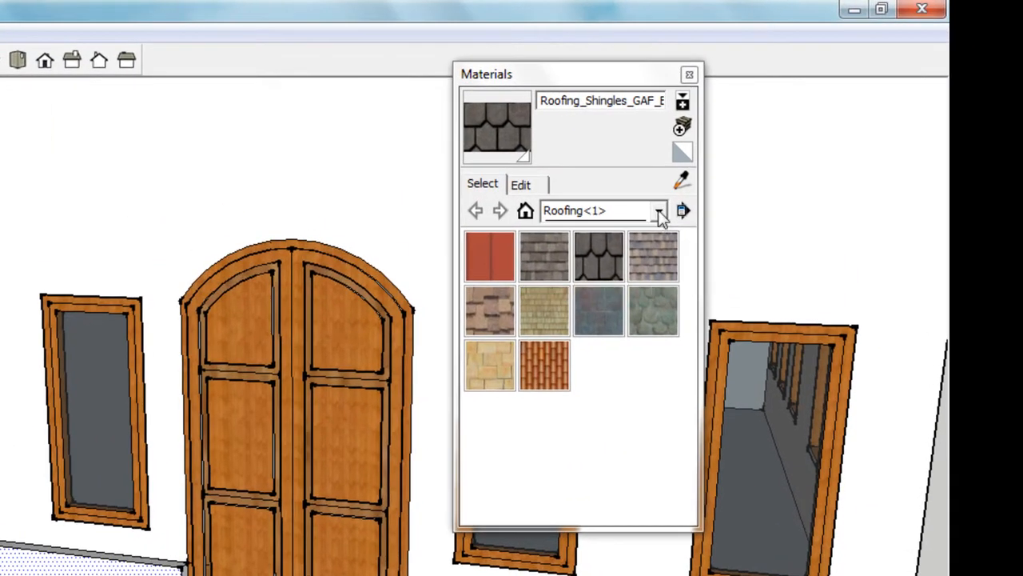
left_click(658, 211)
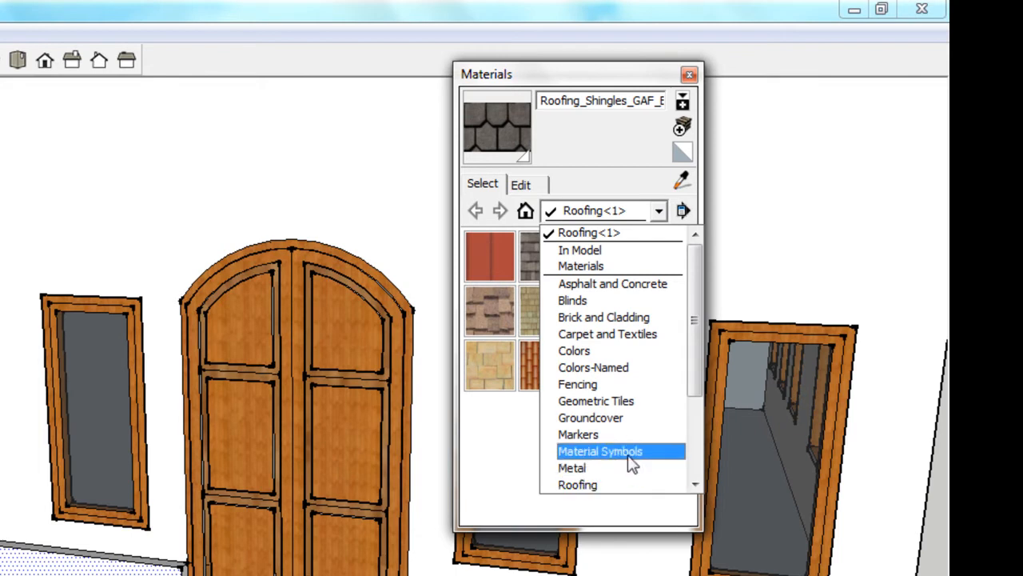
left_click(620, 316)
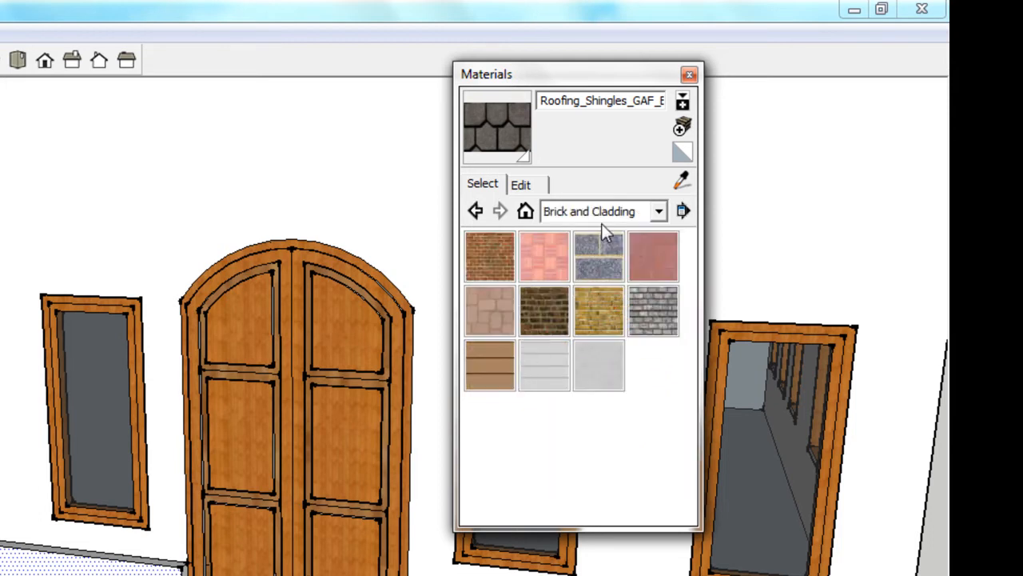
Step: Paint the front faces of both base strips with the Brick_Rough_Tan material
left_click(598, 312)
left_click(71, 570)
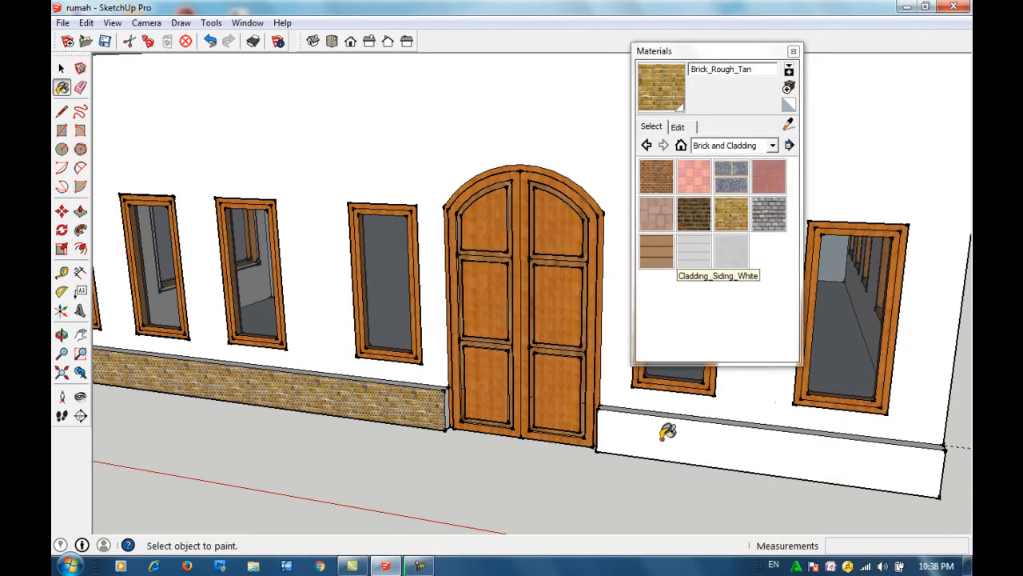
left_click(668, 432)
left_click(63, 69)
left_click(64, 70)
left_click(229, 434)
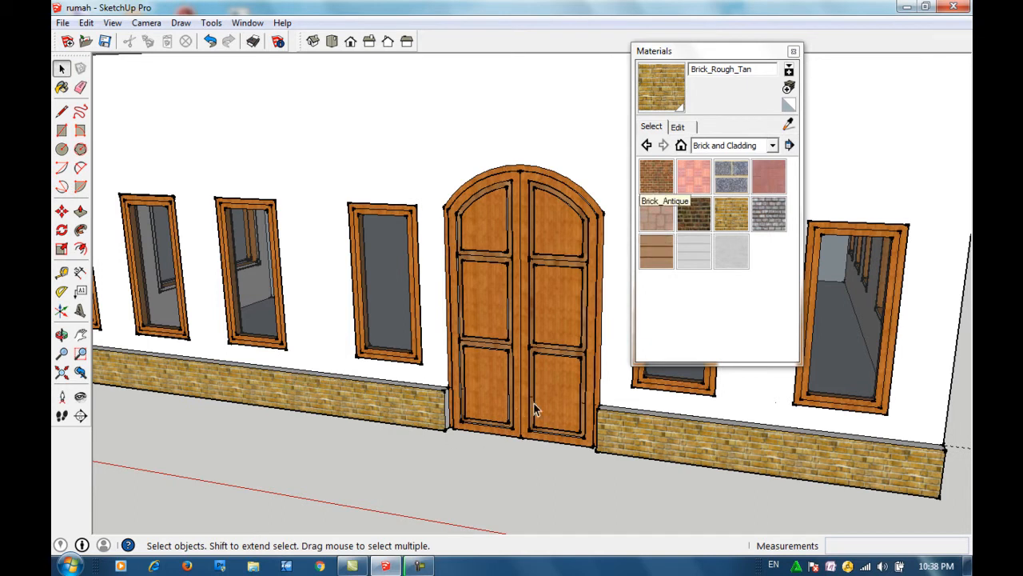
Step: Paint the top faces of both base strips and the left strip's end face beside the door with Brick_Rough_Tan
left_click(731, 212)
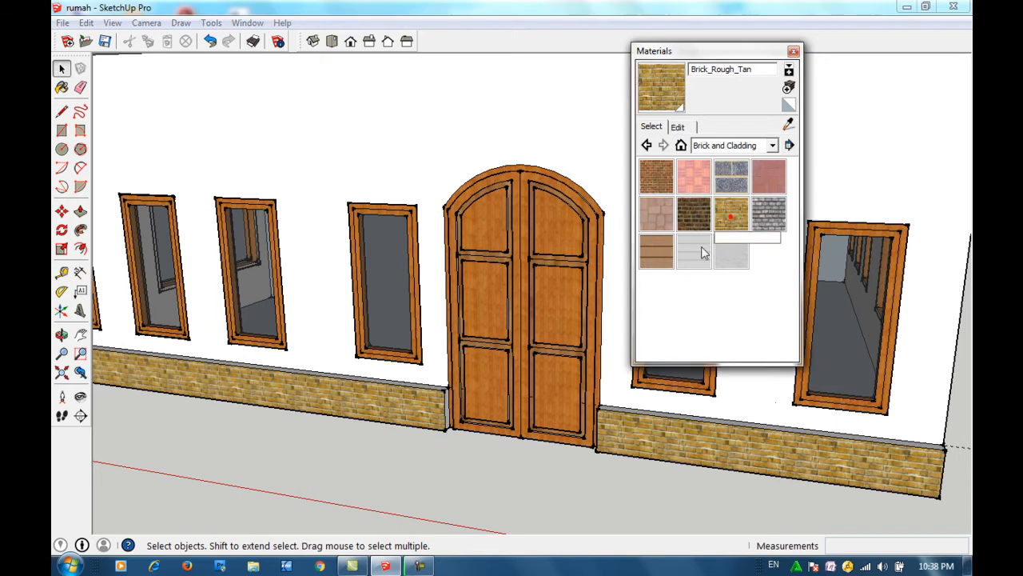
left_click(395, 371)
left_click(397, 372)
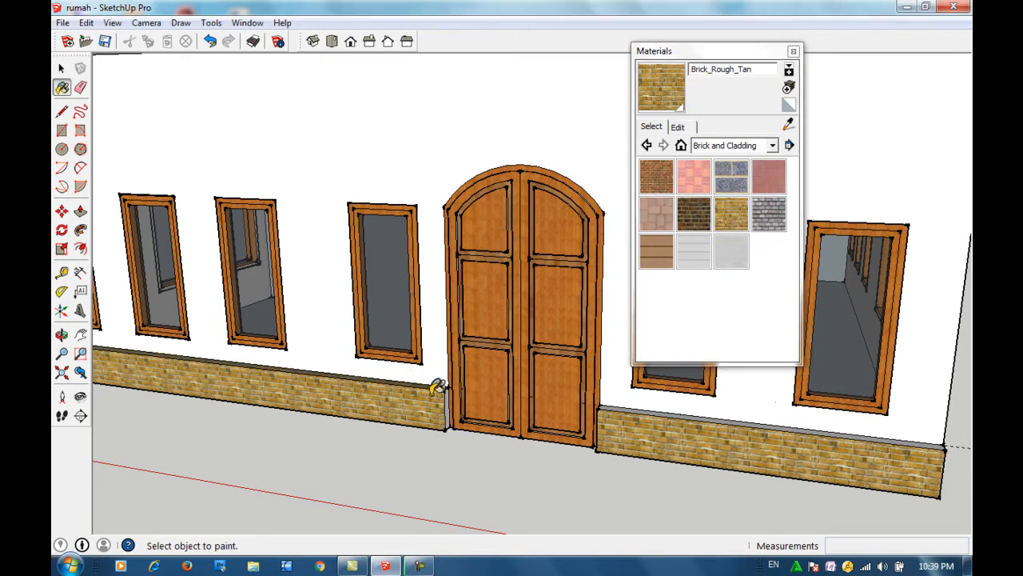
left_click(447, 404)
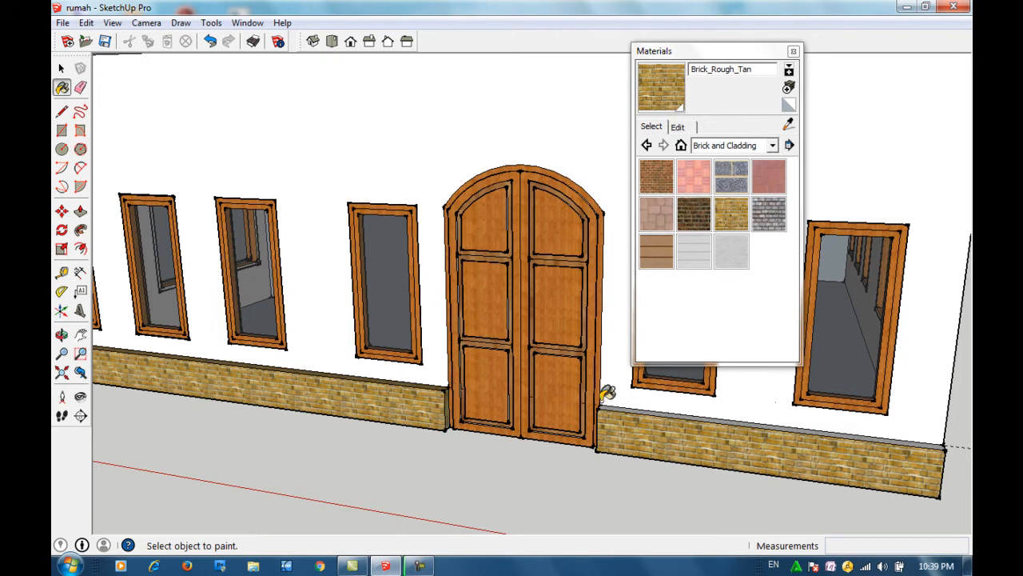
left_click(622, 399)
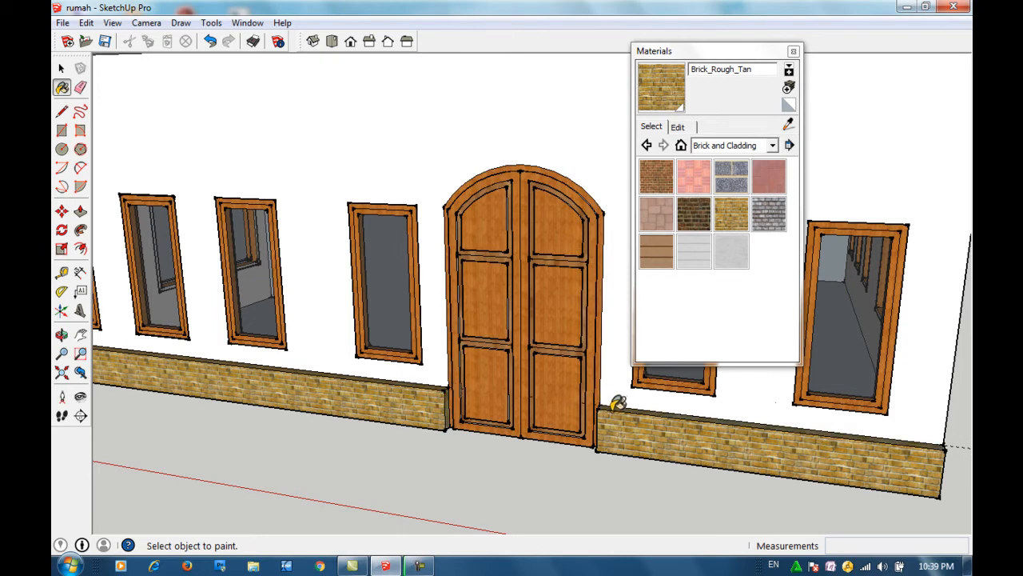
Step: Paint the right base strip's end face beside the door with Brick_Rough_Tan and collapse the materials browser
key("o")
left_click_drag(586, 432, 682, 434)
scroll(690, 441, "up", 3)
scroll(690, 440, "up", 2)
left_click_drag(727, 53, 241, 57)
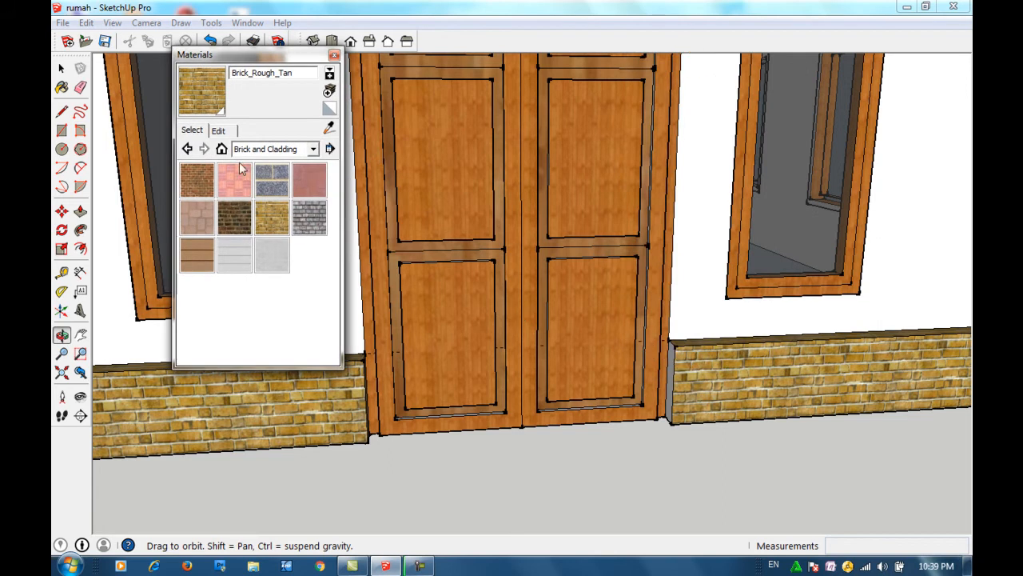
left_click(271, 218)
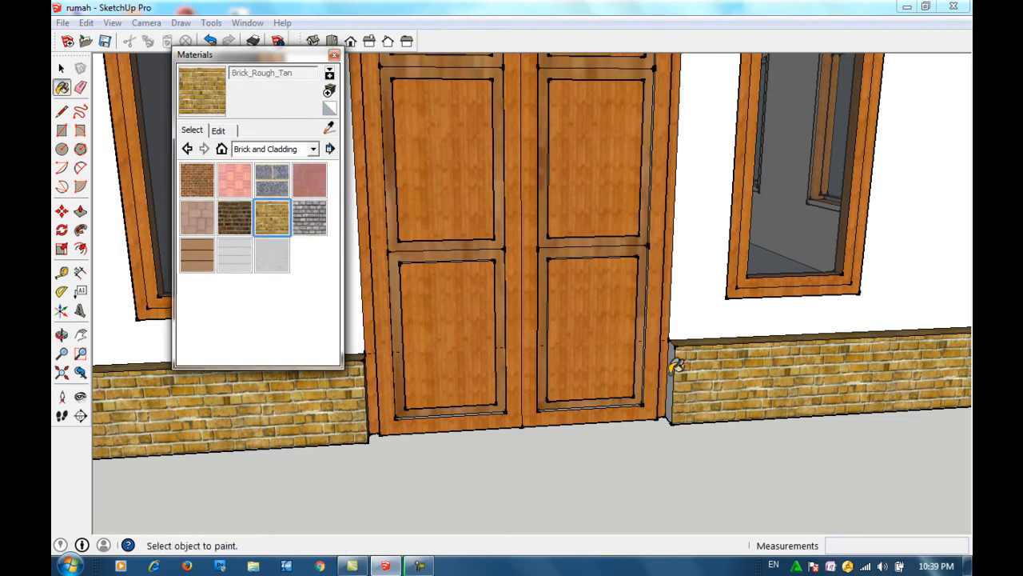
left_click(670, 364)
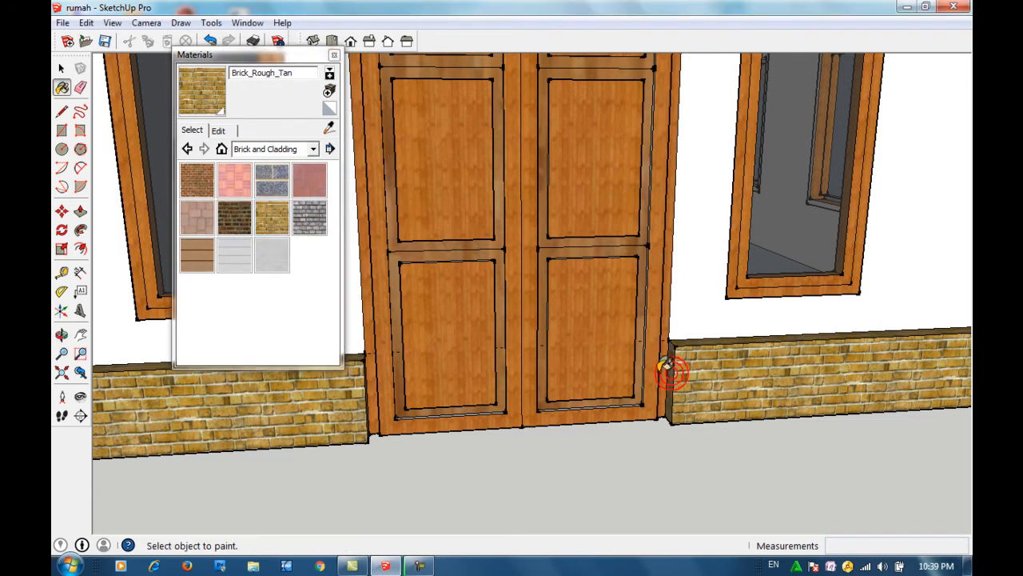
left_click(248, 60)
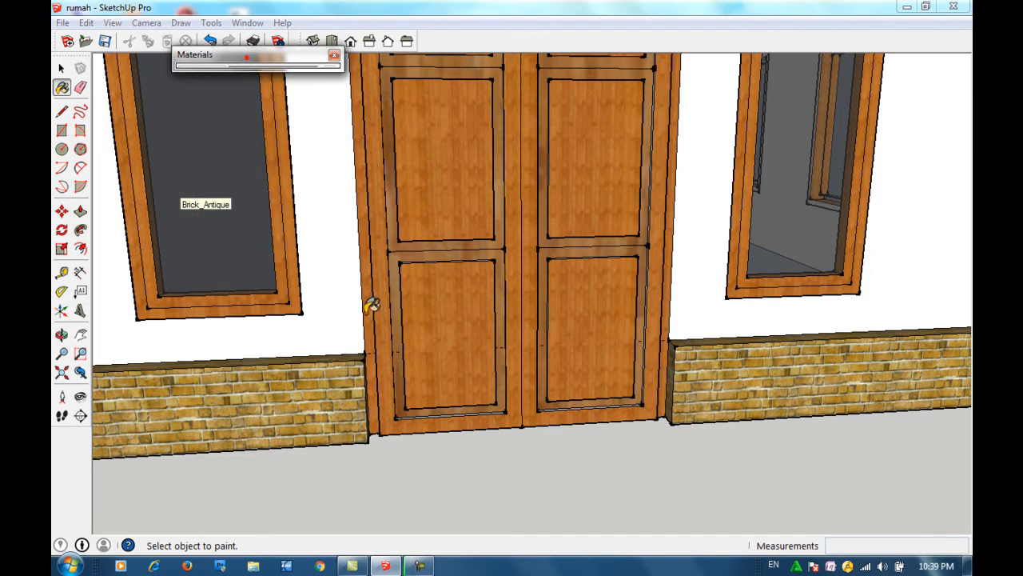
key("o")
left_click(445, 472)
scroll(444, 472, "down", 5)
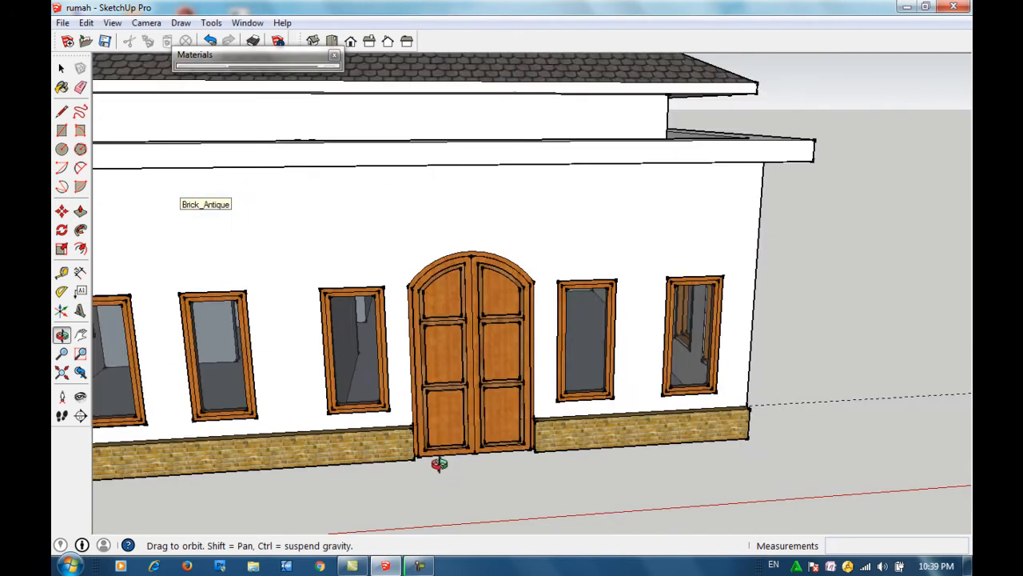
Step: Draw a horizontal line about 15375 mm long across the nine-window side wall, level with the top of the front brick base
scroll(441, 464, "down", 3)
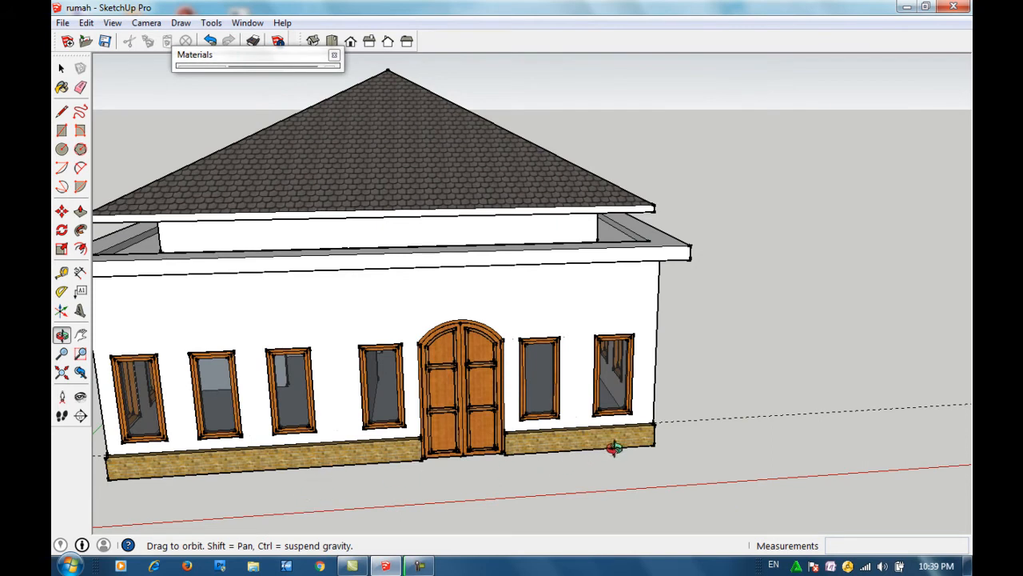
left_click_drag(612, 446, 349, 418)
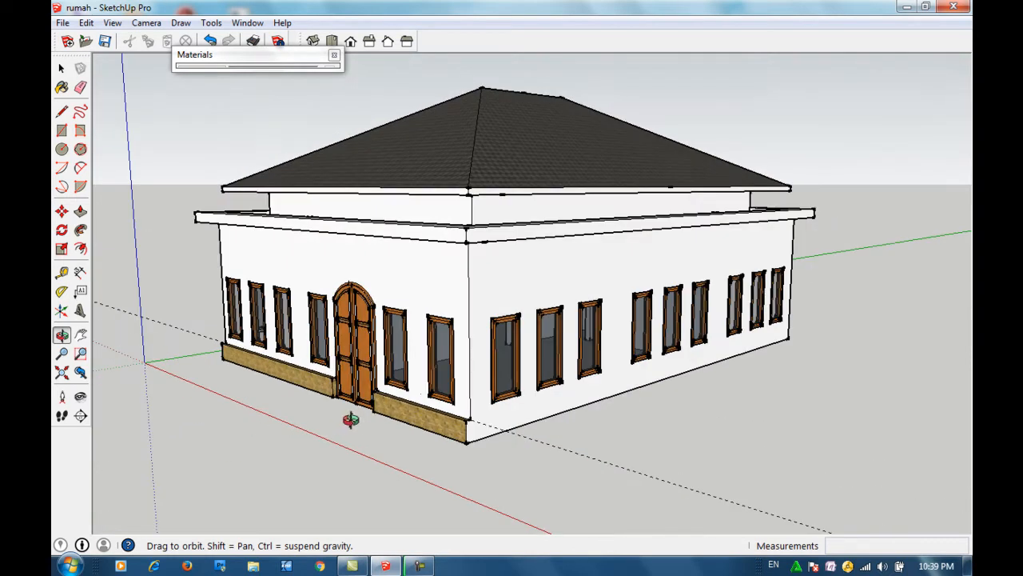
left_click_drag(604, 411, 385, 418)
scroll(548, 434, "up", 3)
left_click_drag(632, 445, 594, 444)
scroll(594, 444, "down", 5)
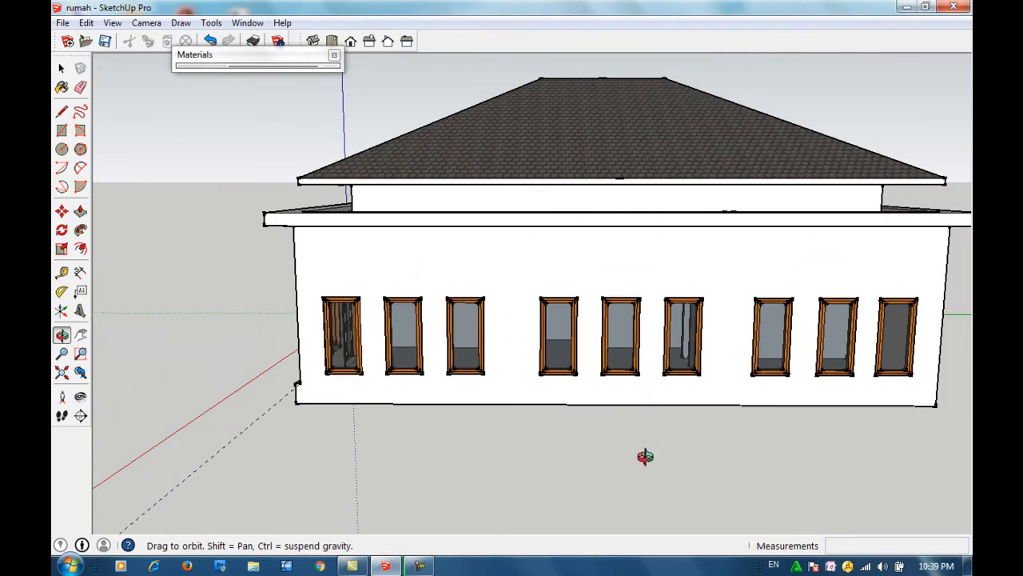
left_click(62, 112)
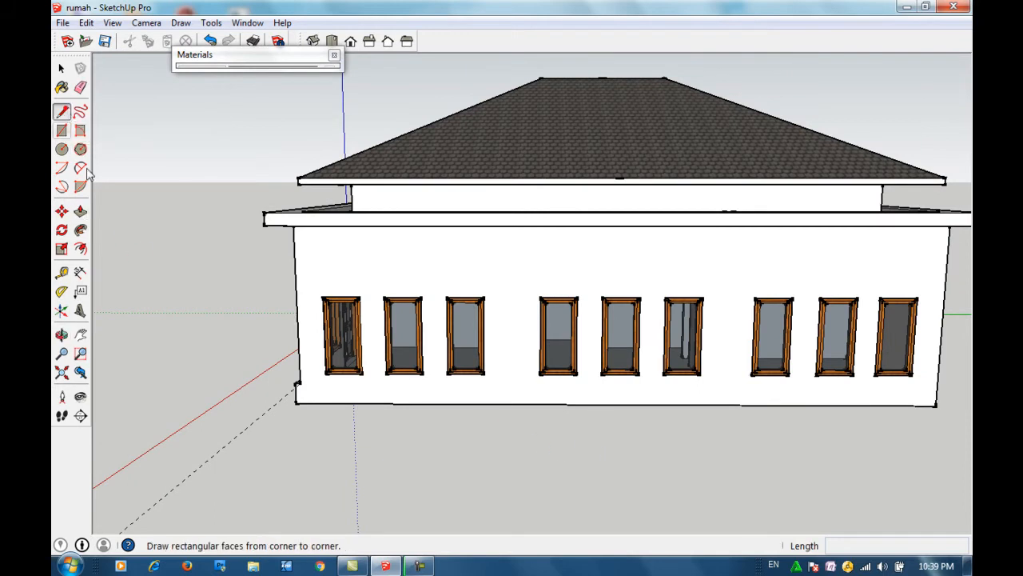
left_click(299, 384)
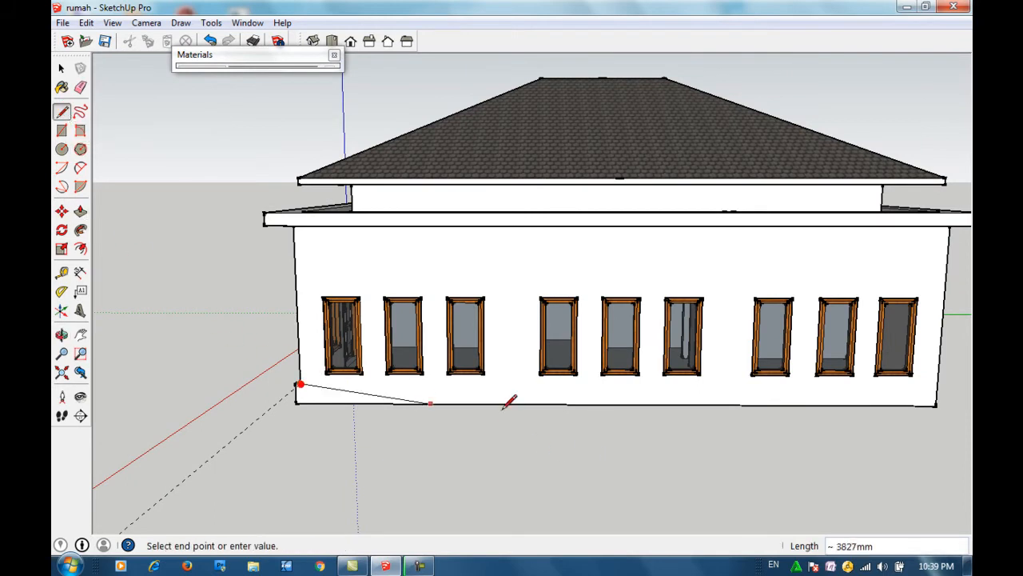
left_click(935, 384)
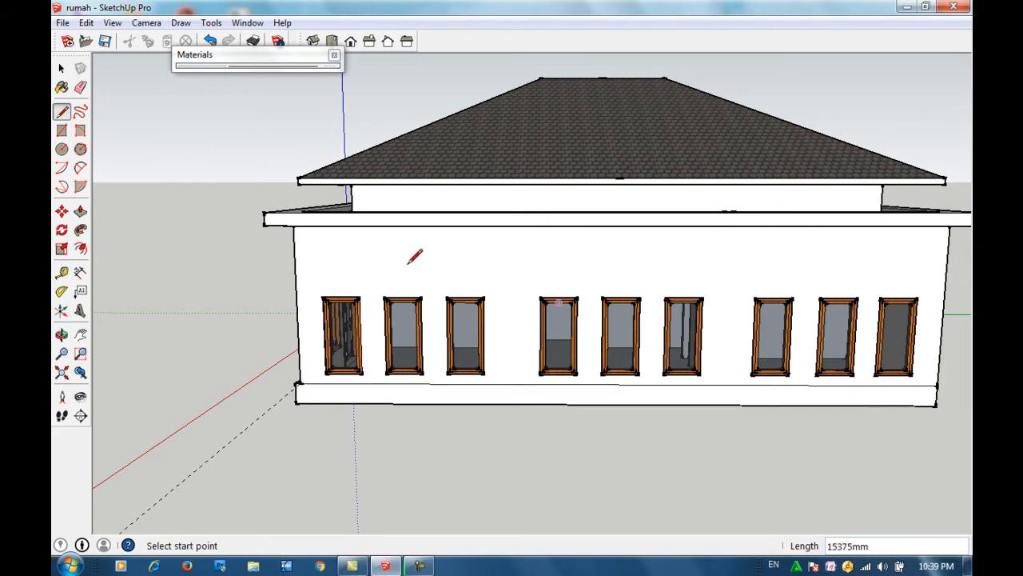
Step: Push/Pull the strip below the new line on the nine-window side wall outward by 125 mm
left_click(80, 211)
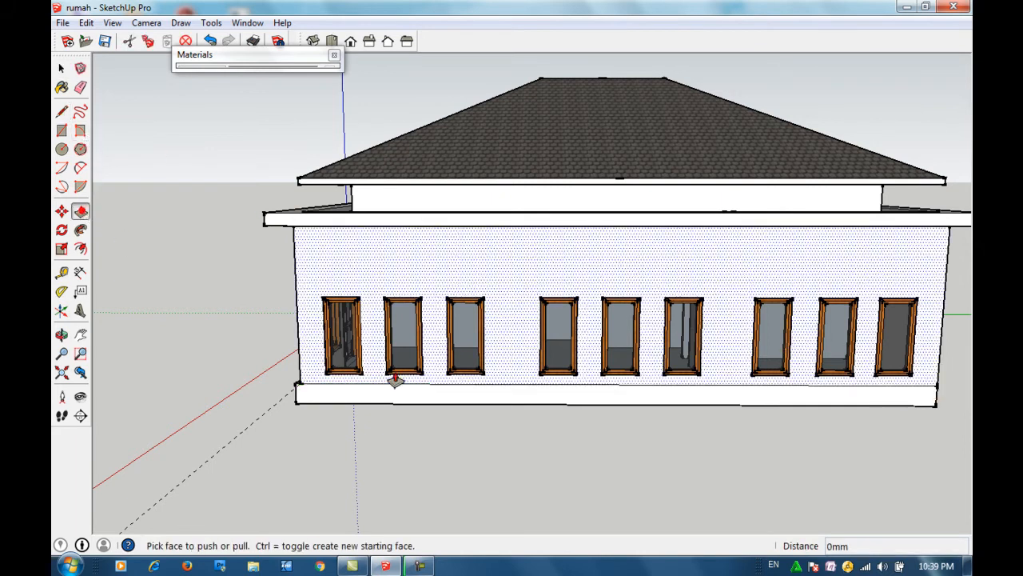
left_click(455, 397)
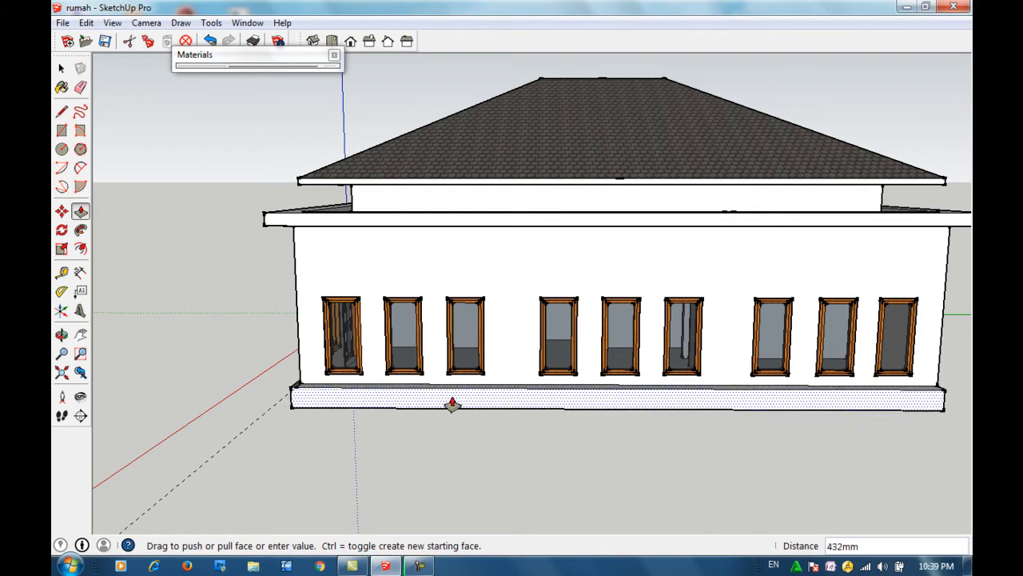
left_click(453, 403)
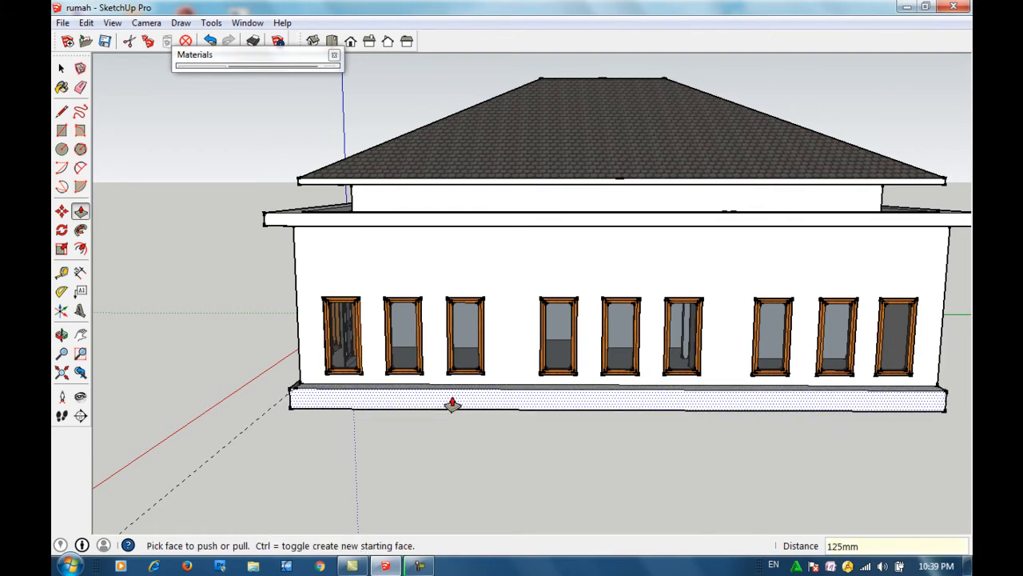
key("Return")
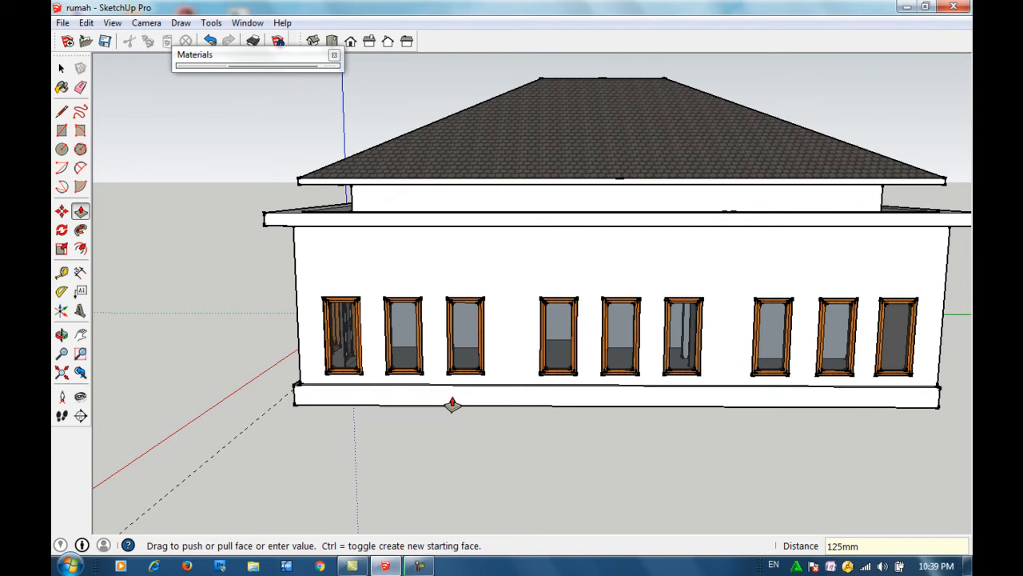
Step: Paint the outer and top faces of the nine-window side wall's base strip with Brick_Rough_Tan and collapse the materials browser
left_click(244, 56)
left_click(271, 217)
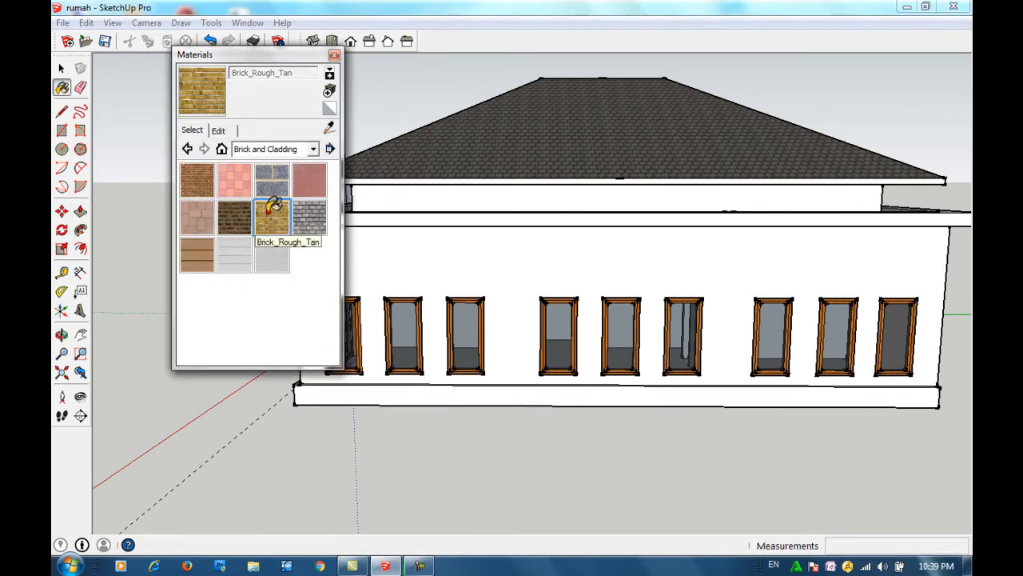
left_click(435, 392)
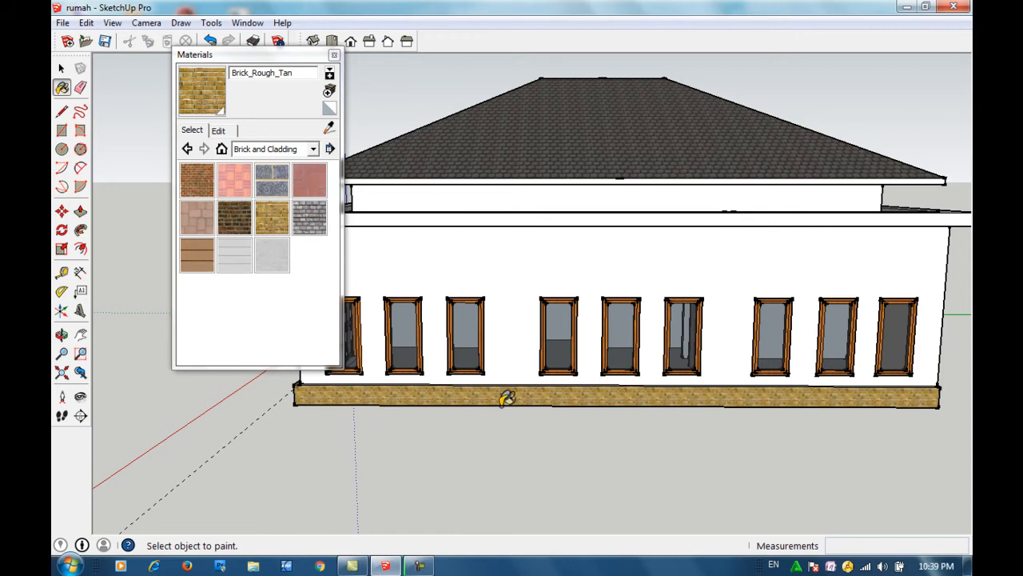
scroll(507, 397, "up", 5)
middle_click_drag(488, 379, 484, 374)
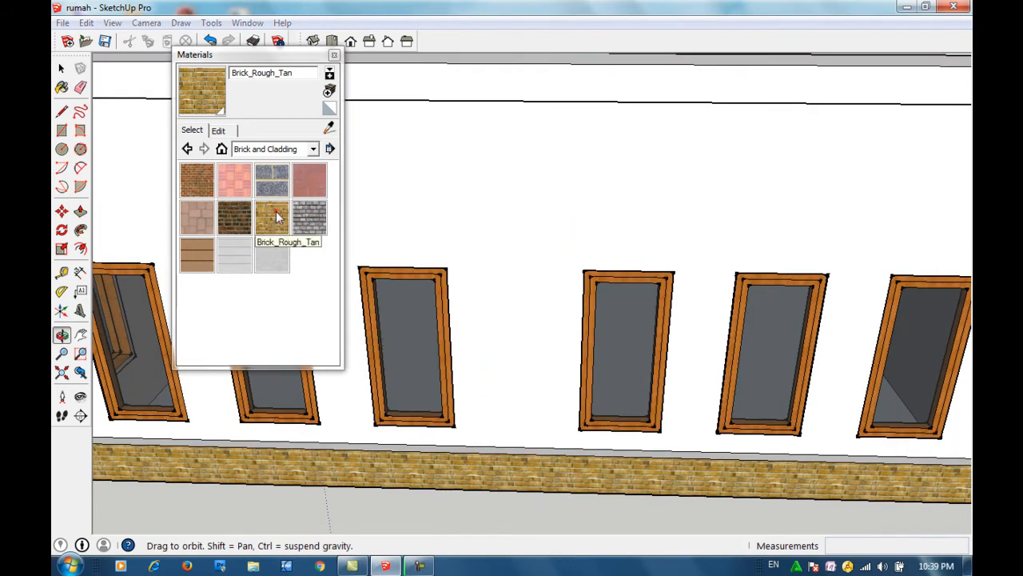
left_click(276, 218)
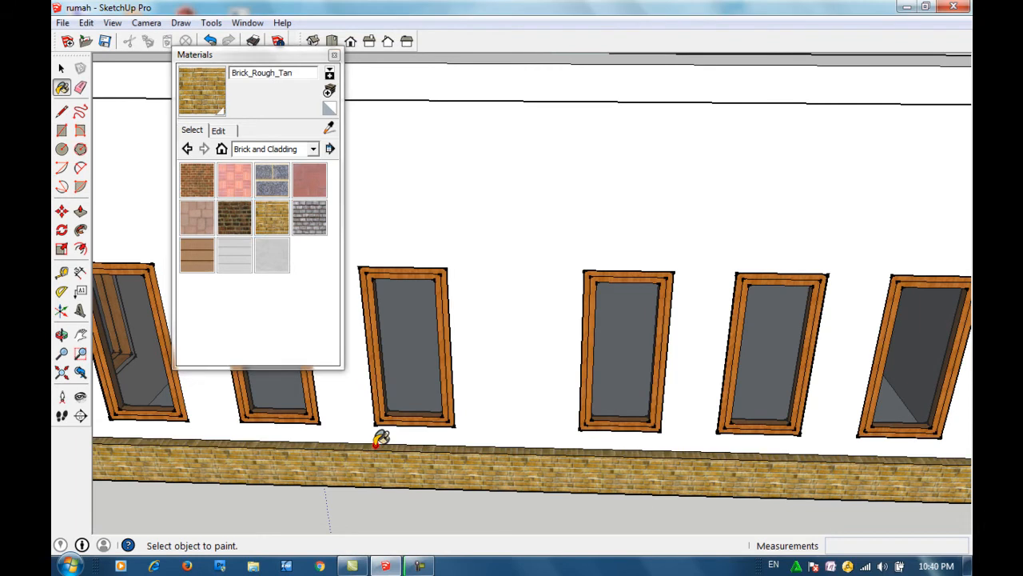
left_click(232, 56)
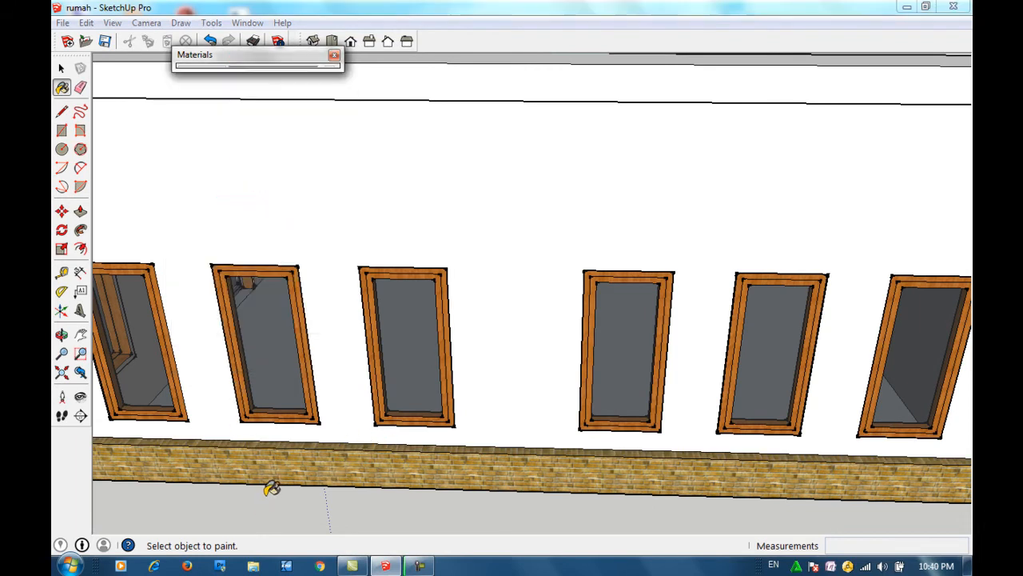
Step: Draw a line across the opposite side wall with the unframed window openings, level with the top of the front brick base
key("o")
scroll(254, 470, "down", 5)
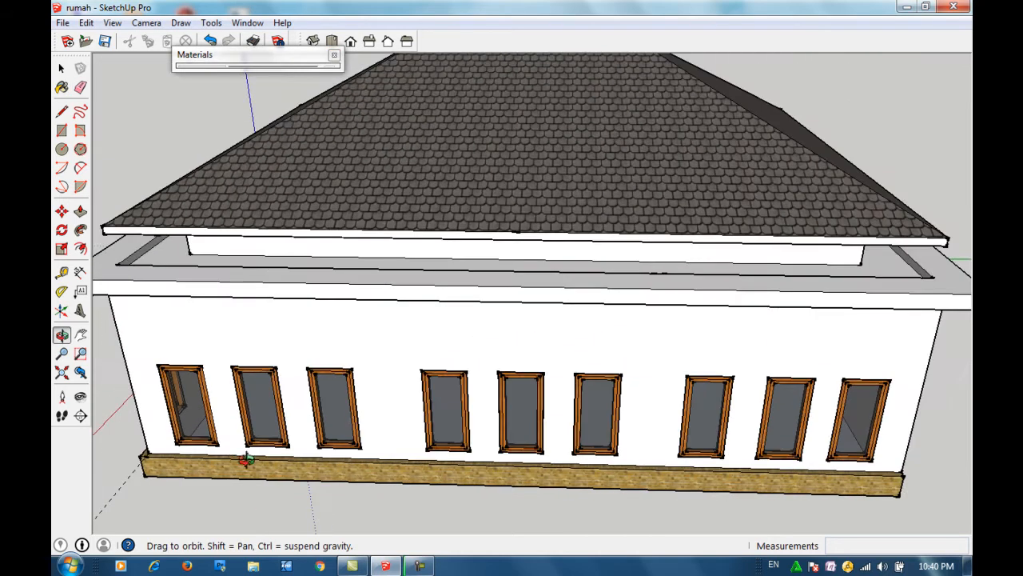
left_click_drag(196, 426, 494, 334)
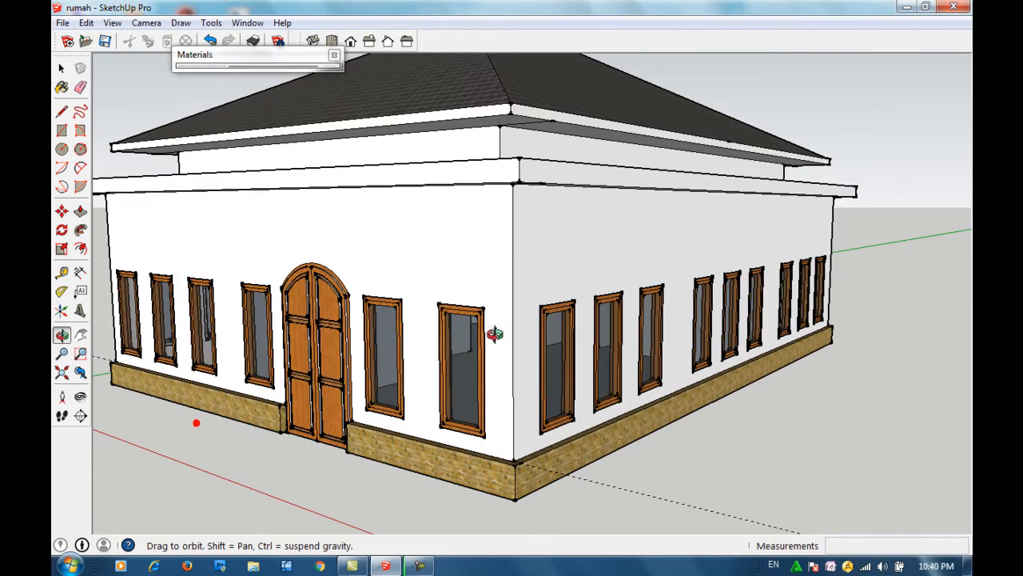
left_click_drag(299, 450, 540, 433)
scroll(305, 441, "down", 2)
left_click_drag(179, 496, 583, 450)
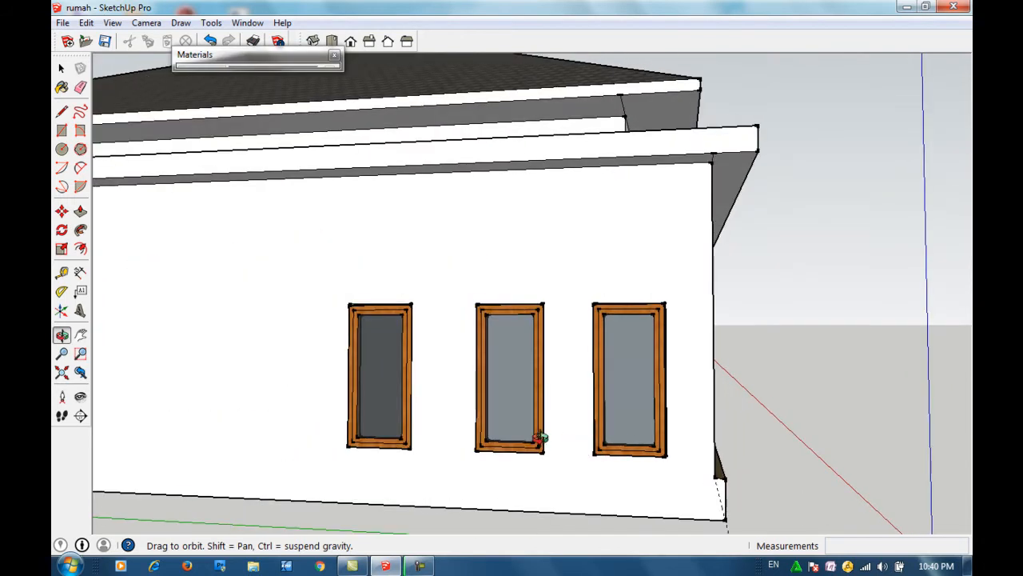
scroll(527, 442, "down", 3)
key("h")
left_click_drag(312, 403, 549, 354)
scroll(549, 354, "down", 2)
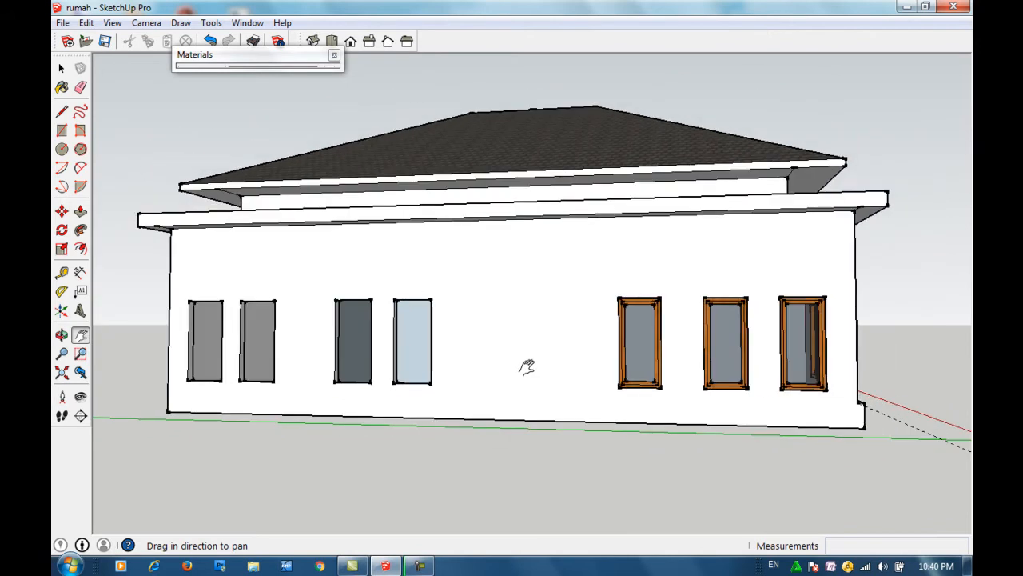
left_click(61, 111)
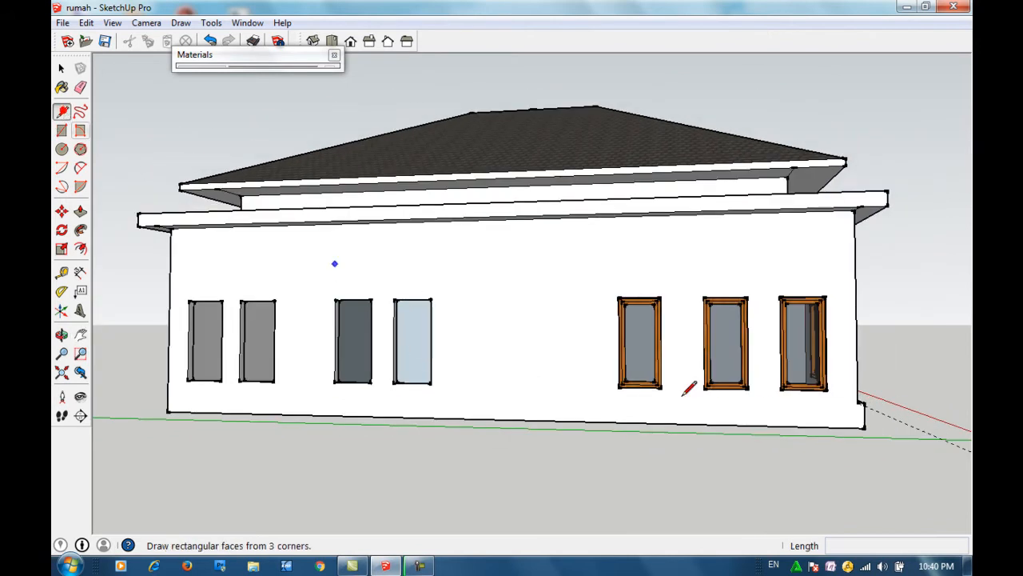
left_click(858, 402)
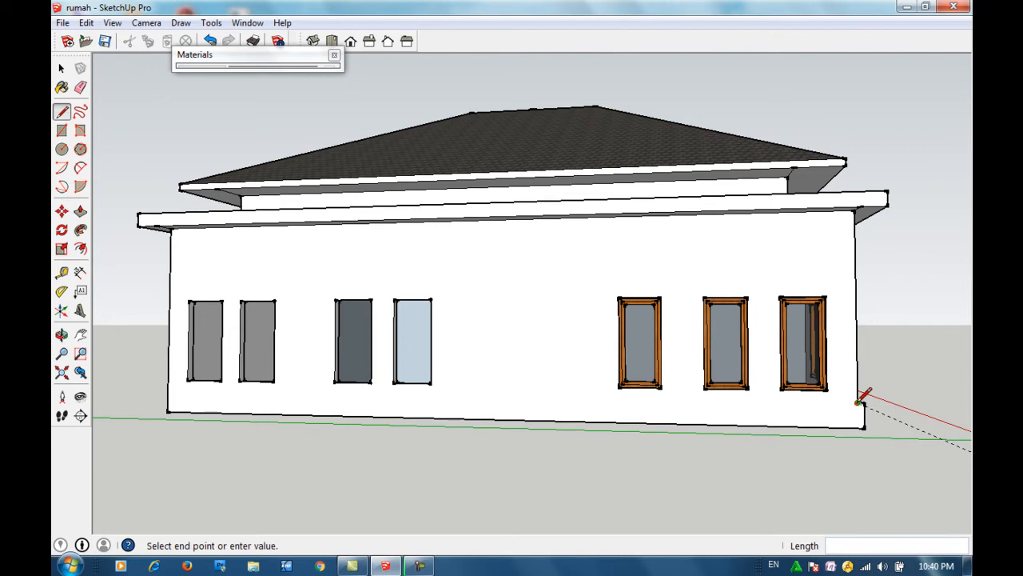
left_click(168, 390)
key("space")
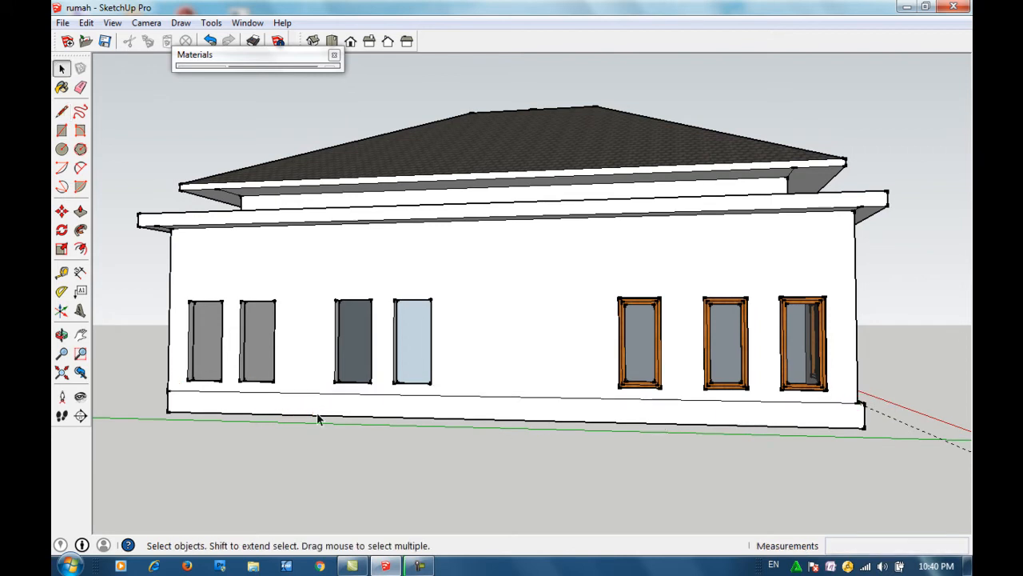
Step: Push/Pull the strip at the foot of the side wall with the unframed window openings outward by 125 mm
left_click(321, 411)
key("p")
left_click(320, 411)
left_click(318, 413)
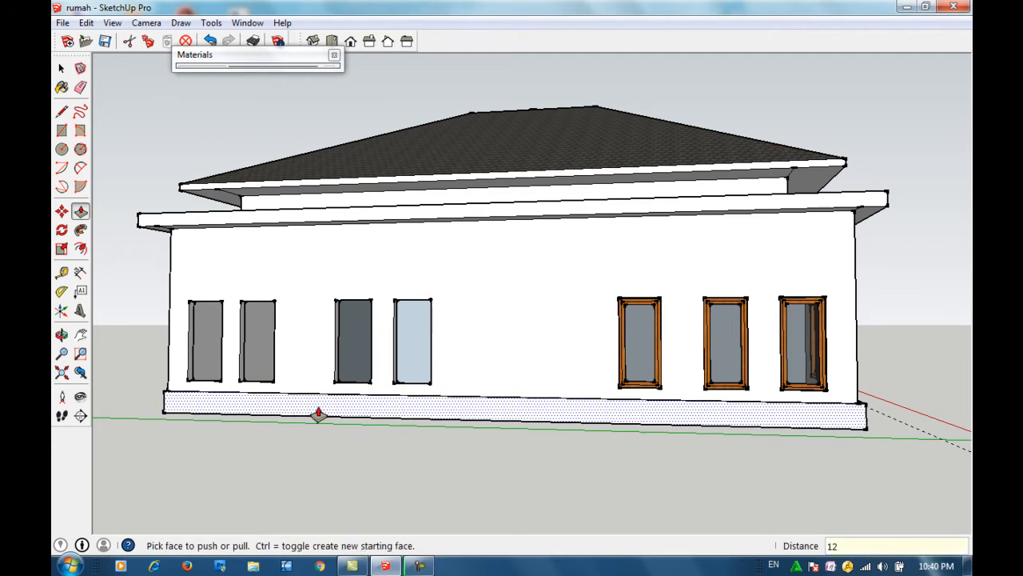
left_click(318, 413)
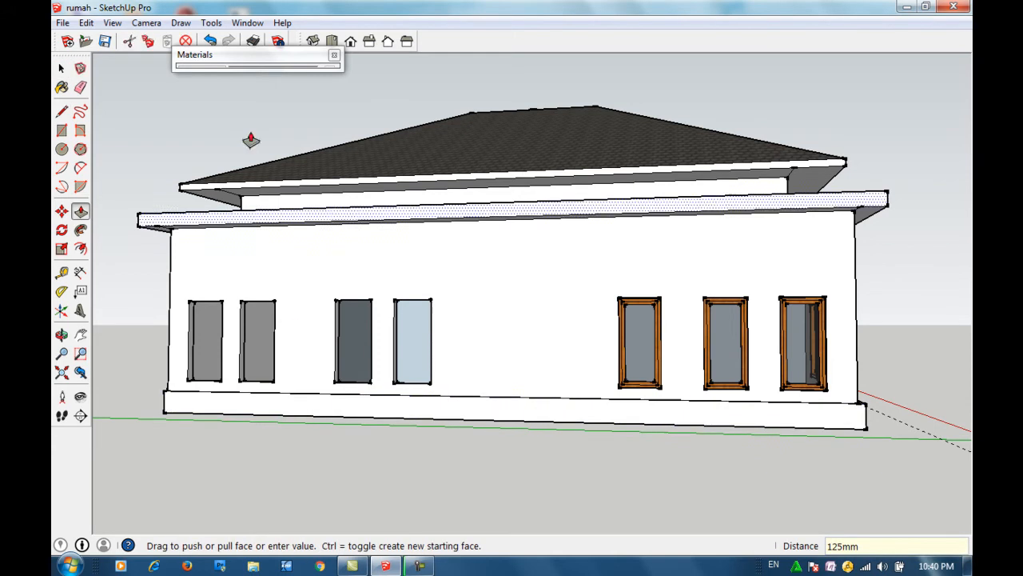
Step: Paint the outer and top faces of the base strip below the unframed window openings with Brick_Rough_Tan and collapse the materials browser
left_click_drag(240, 52, 240, 55)
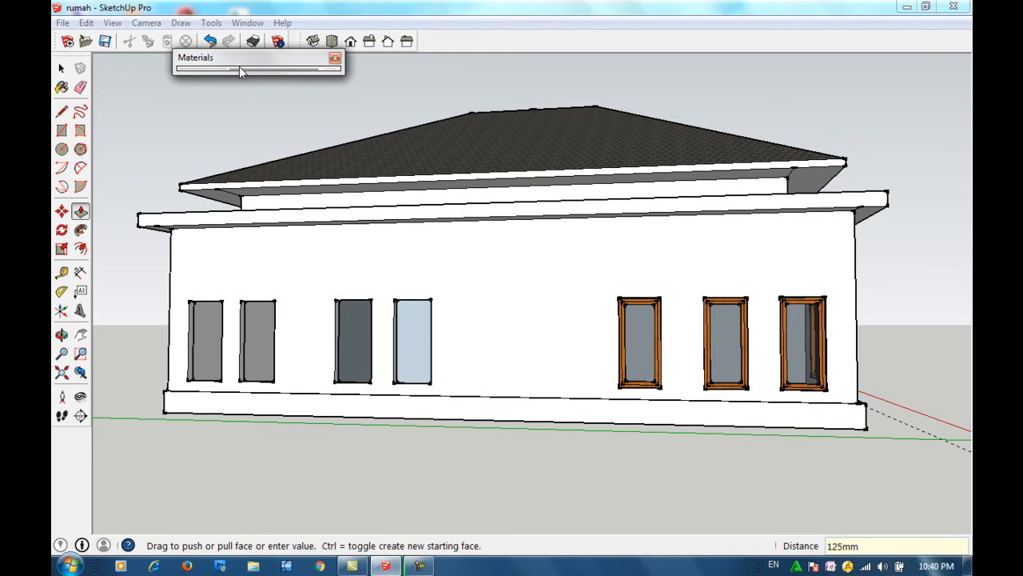
left_click(239, 60)
left_click(273, 220)
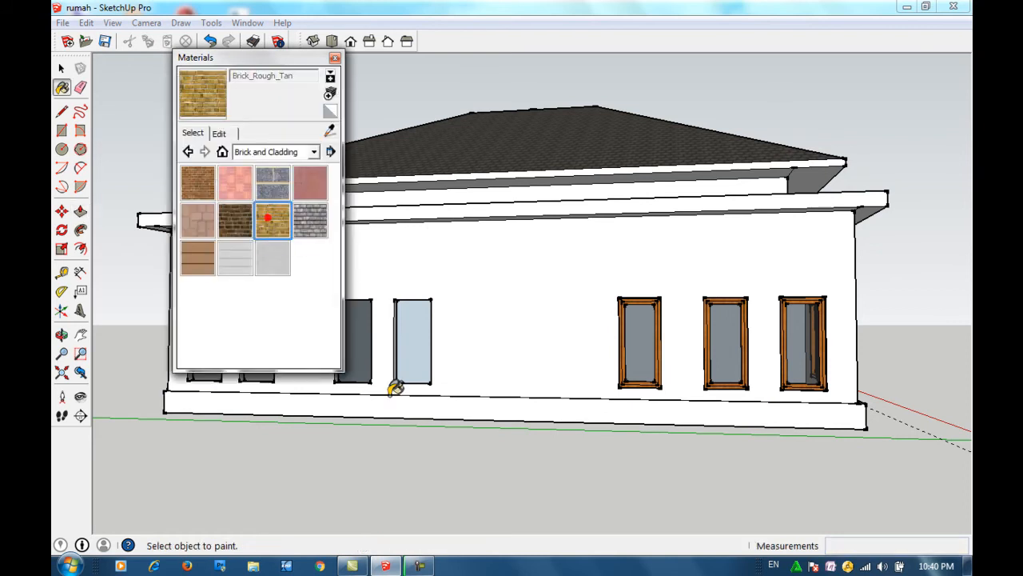
left_click(417, 402)
scroll(466, 404, "up", 5)
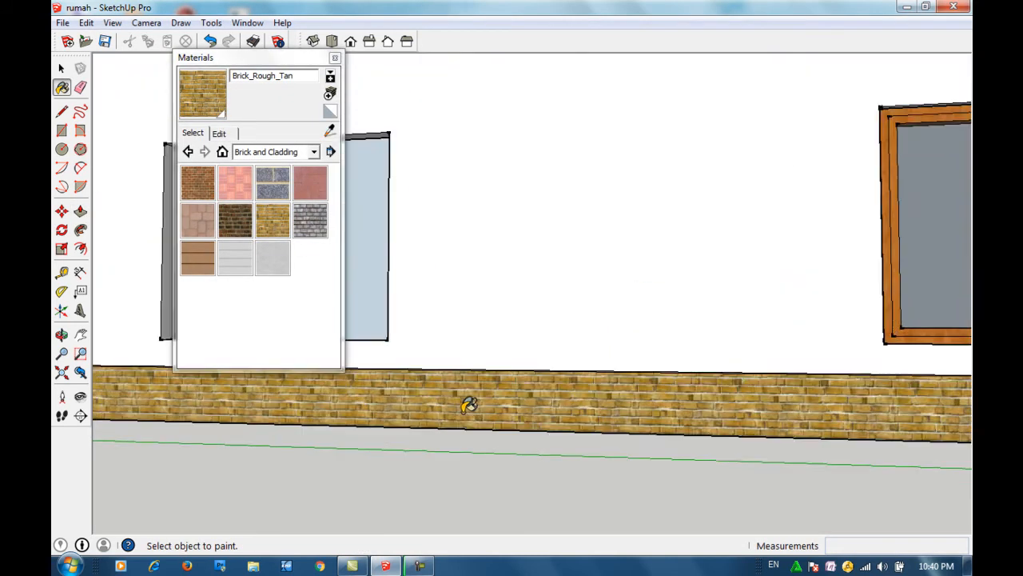
key("o")
left_click_drag(520, 386, 447, 453)
left_click(272, 224)
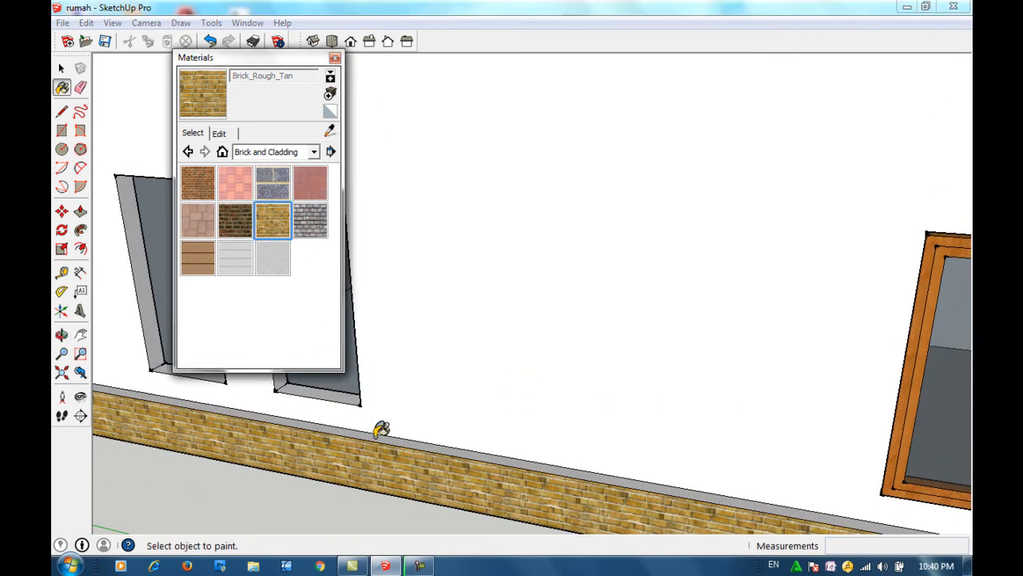
left_click(246, 57)
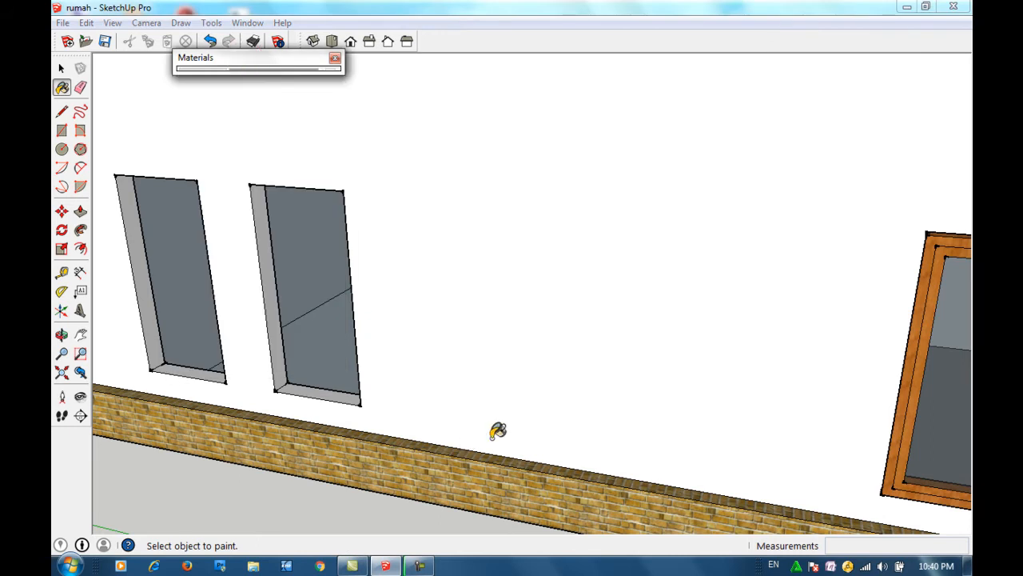
Step: Place a horizontal guide on the front wall 500 mm below the line where the wall meets the flat eave
key("o")
scroll(486, 427, "down", 8)
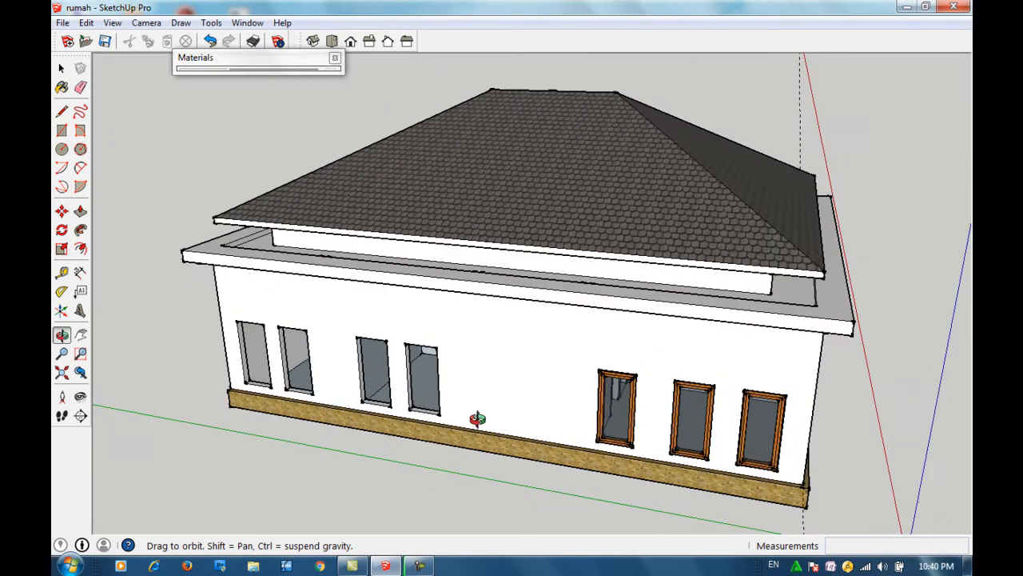
left_click(61, 68)
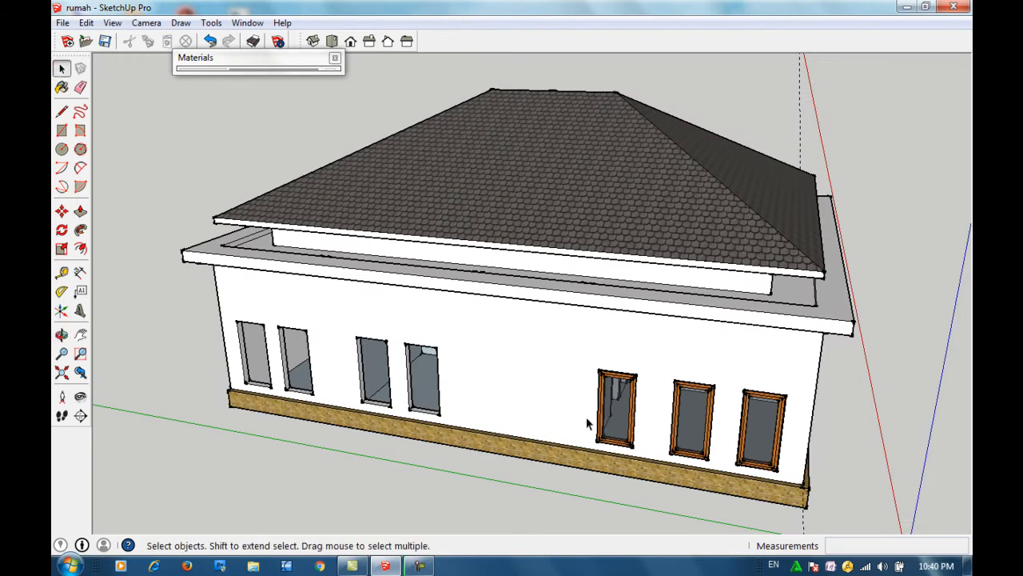
key("o")
left_click_drag(632, 426, 640, 427)
left_click_drag(688, 453, 490, 438)
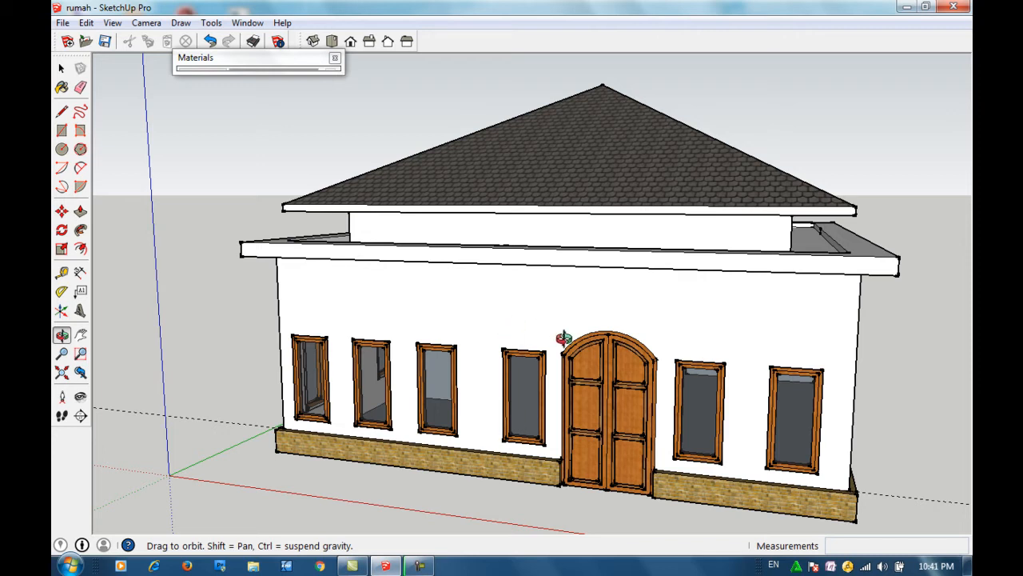
scroll(564, 337, "up", 3)
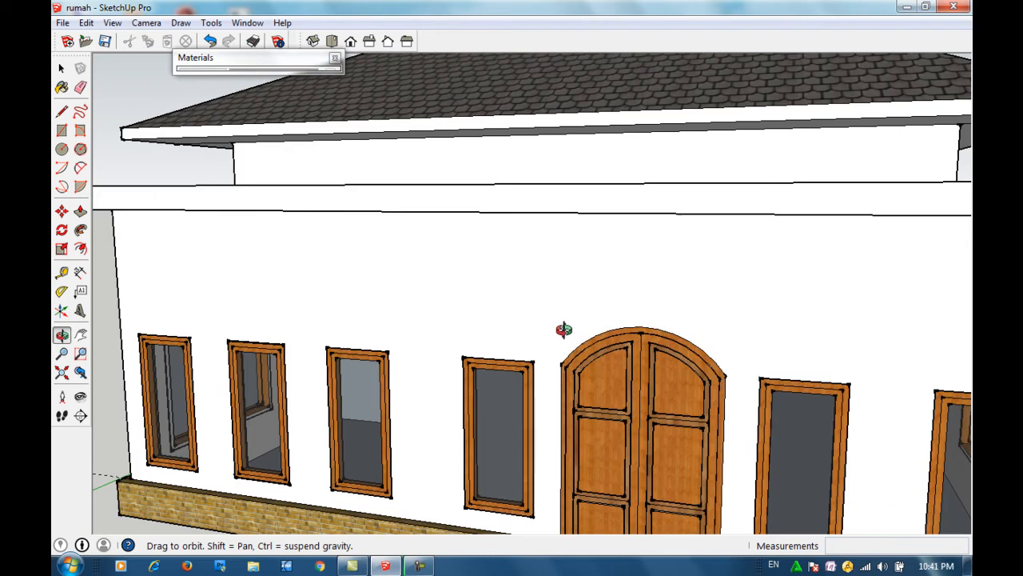
left_click_drag(566, 325, 557, 263)
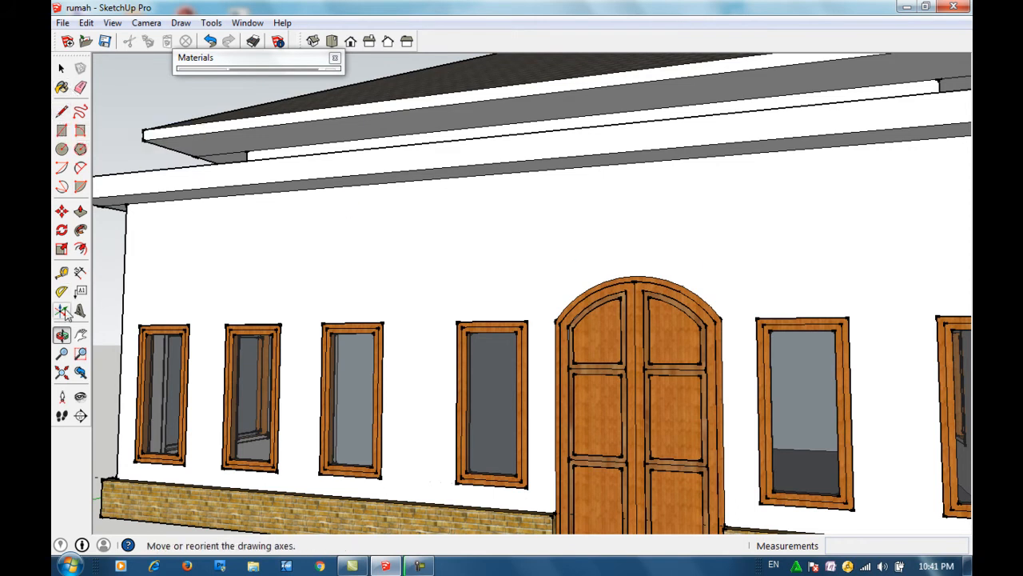
left_click(62, 272)
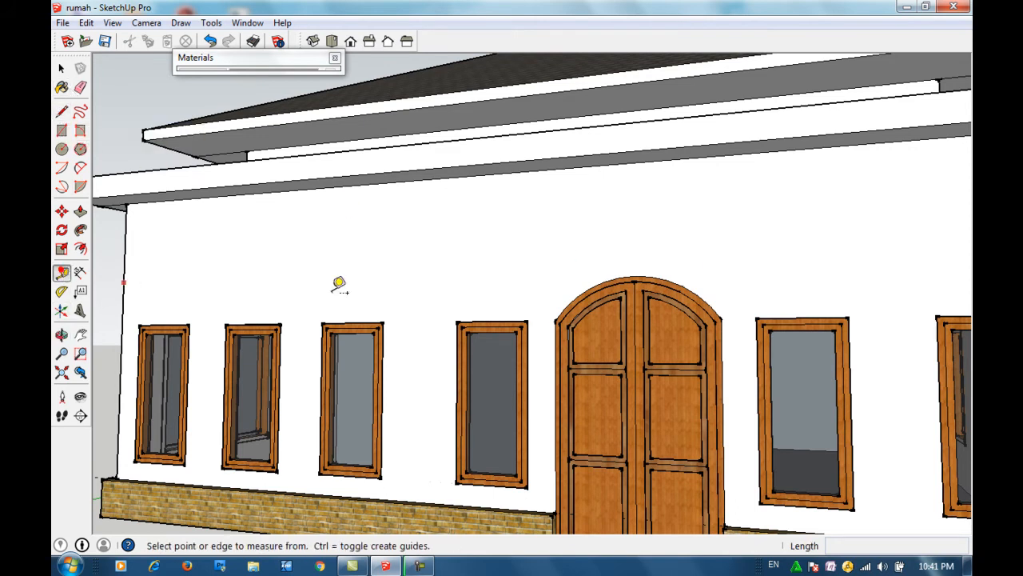
left_click(709, 156)
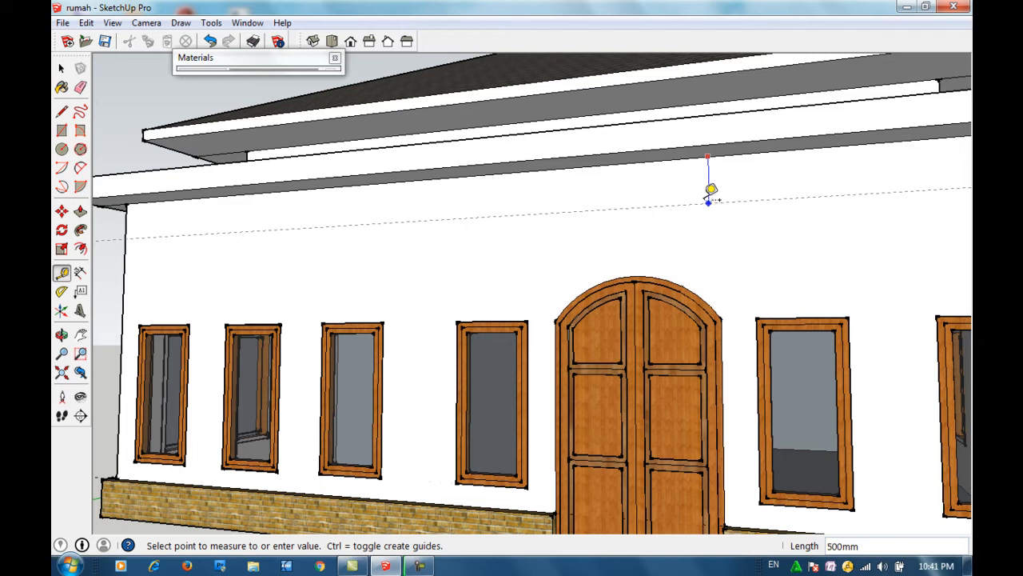
key("Return")
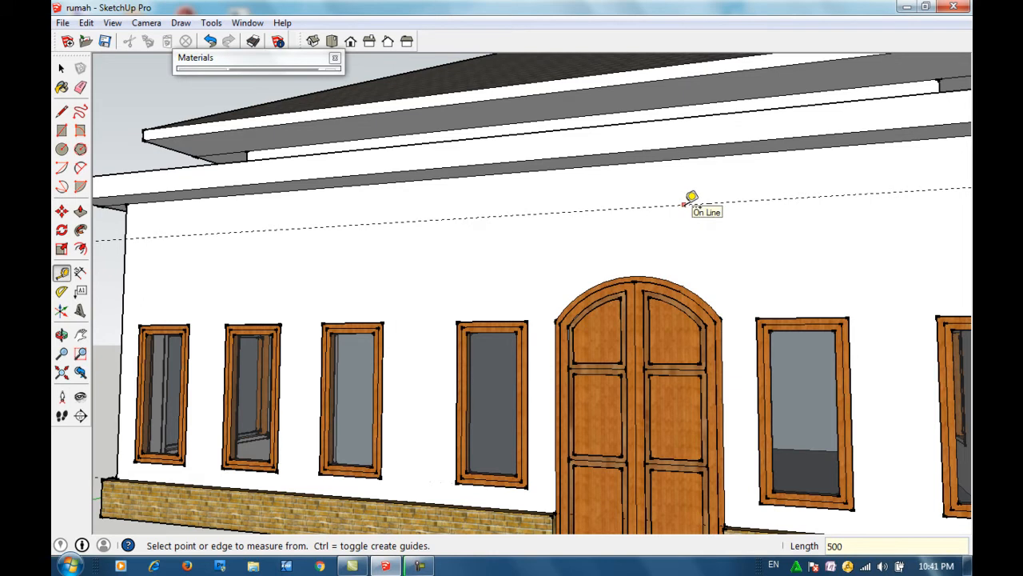
Step: Place a second horizontal guide on the front wall 150 mm below the first one
left_click(685, 204)
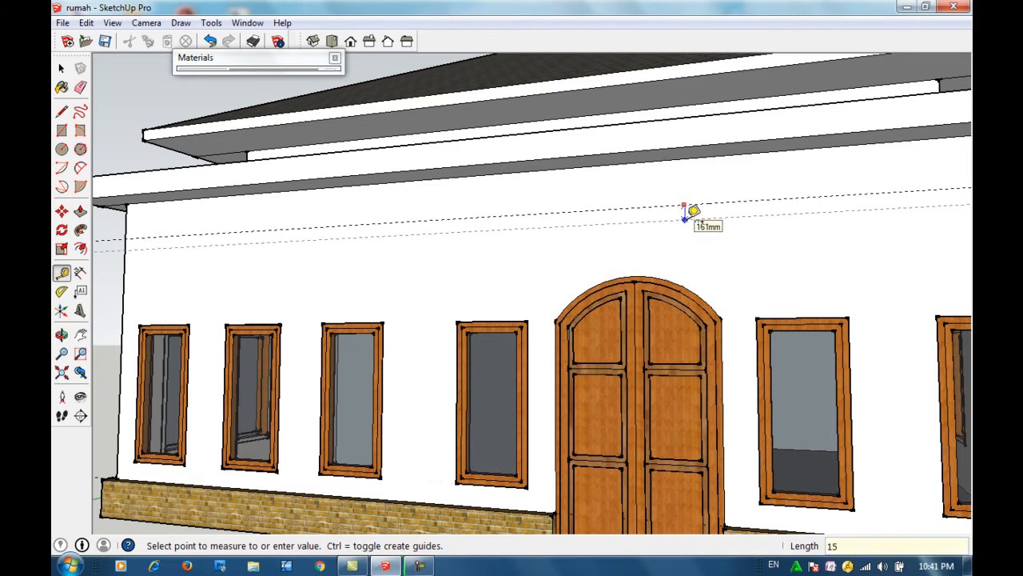
type("150")
key("Return")
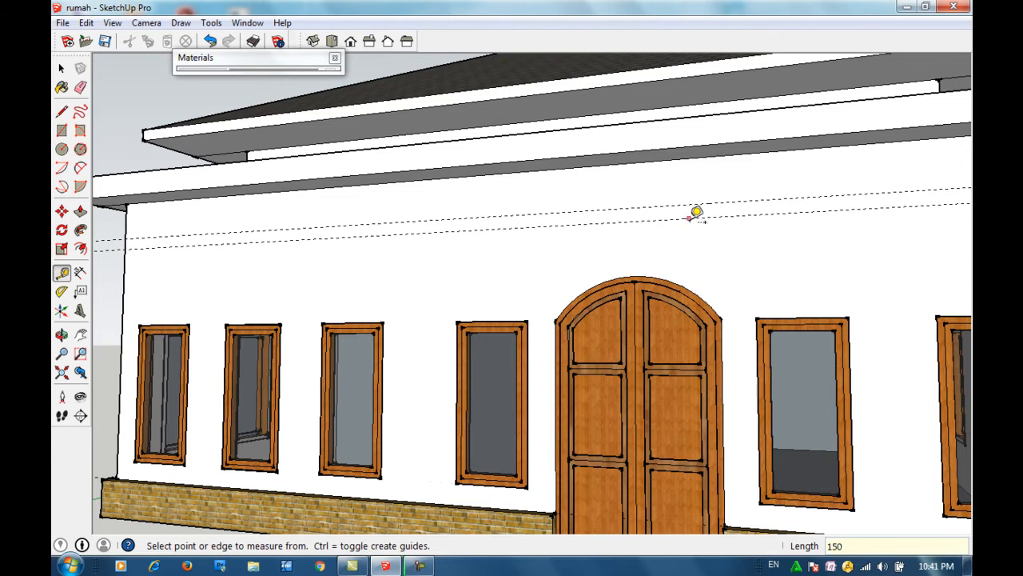
Step: Place vertical guides on the front wall, about 4835 mm from the end with four windows and about 1807 mm from the opposite end
key("o")
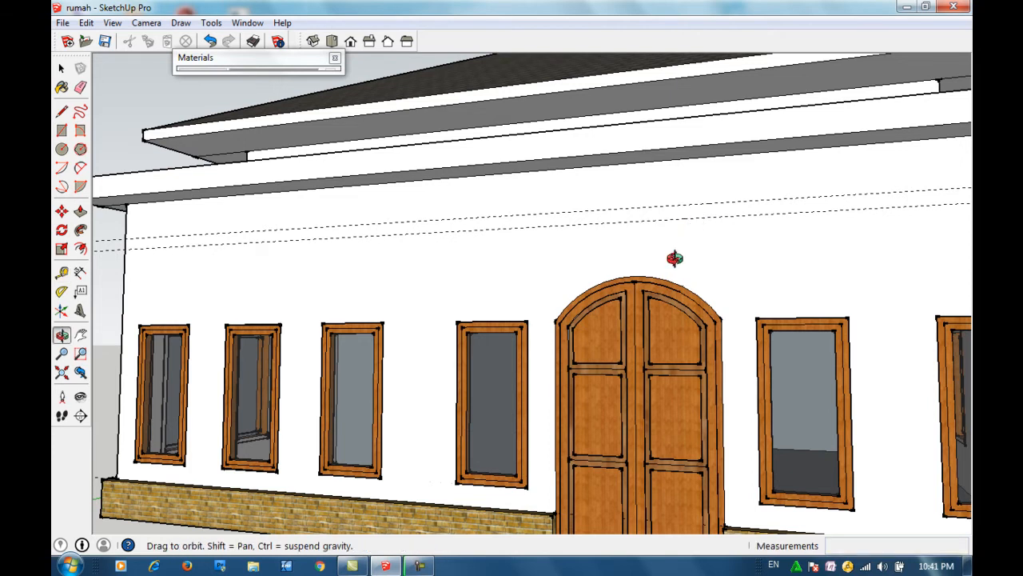
scroll(675, 257, "down", 5)
left_click_drag(567, 276, 486, 318)
key("h")
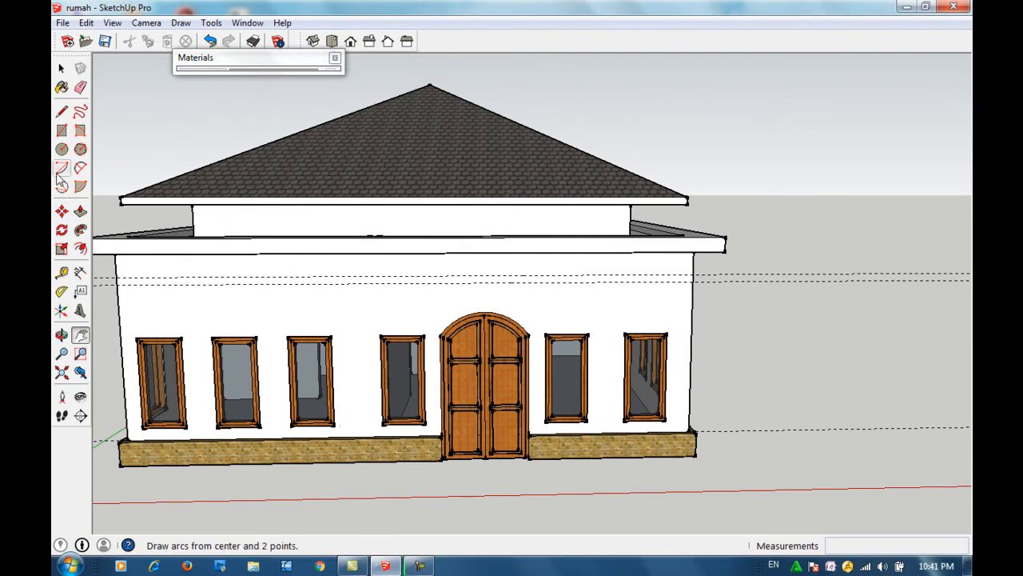
left_click(62, 274)
left_click(119, 340)
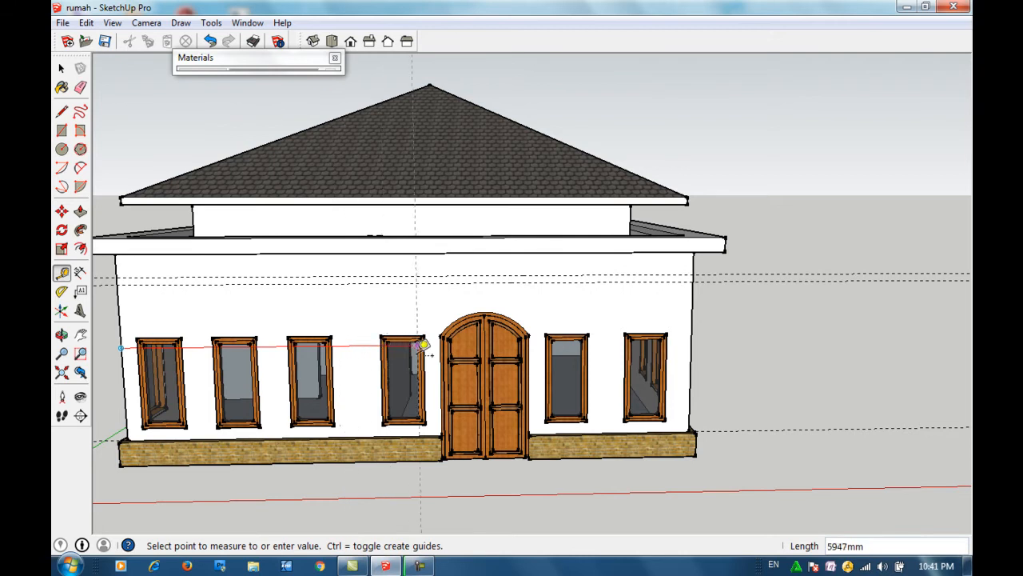
left_click(368, 346)
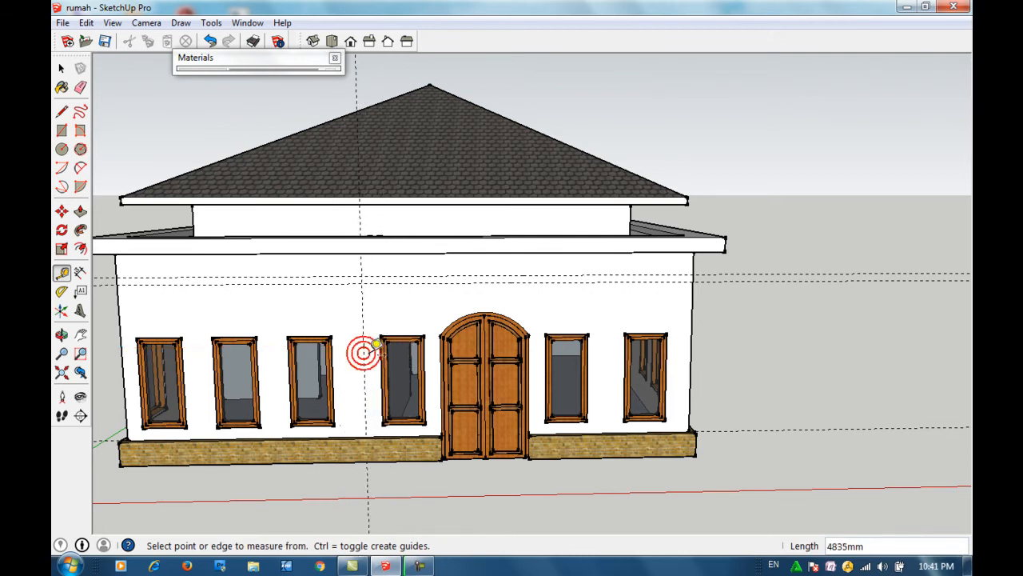
left_click(691, 342)
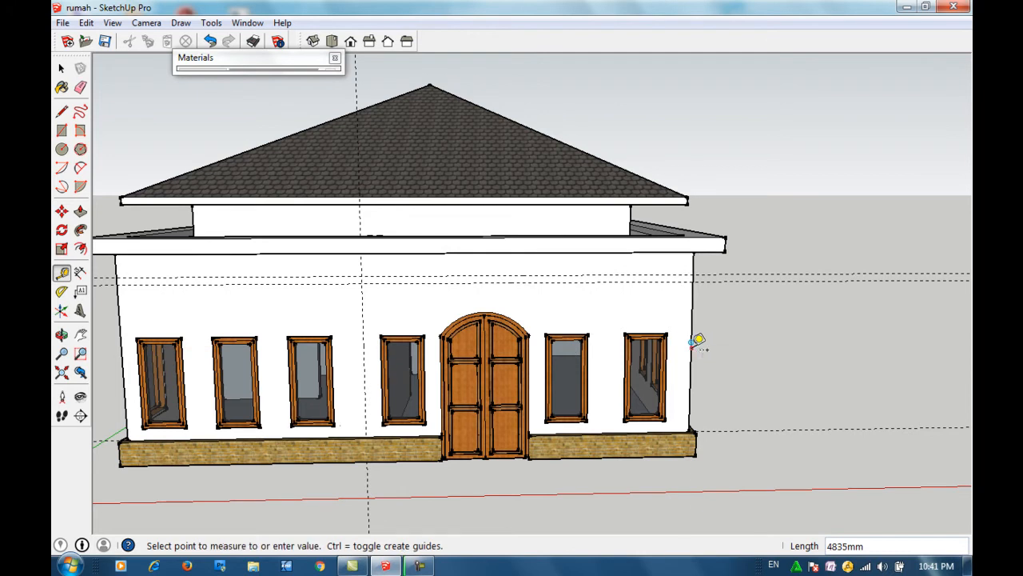
left_click(607, 340)
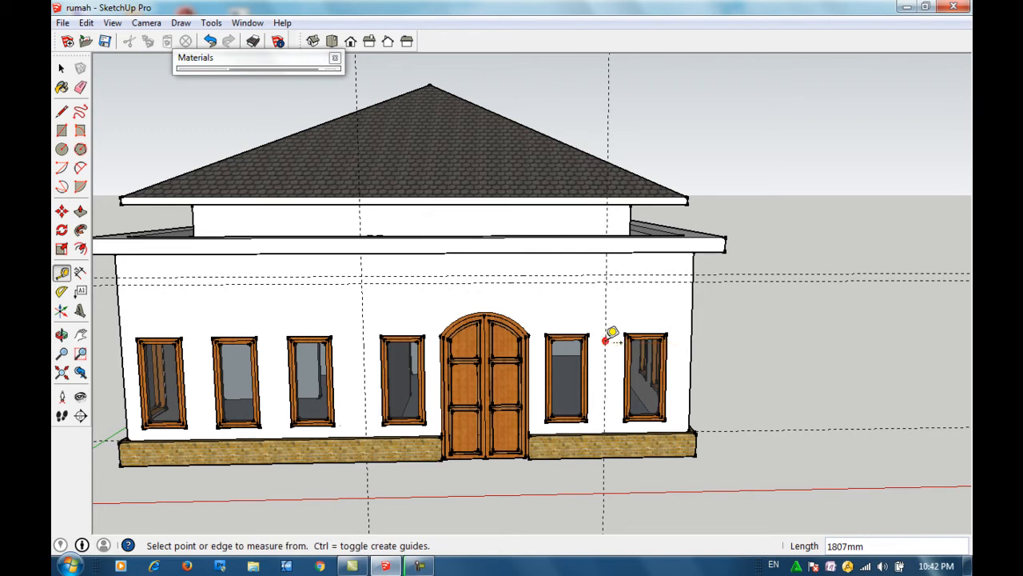
key("space")
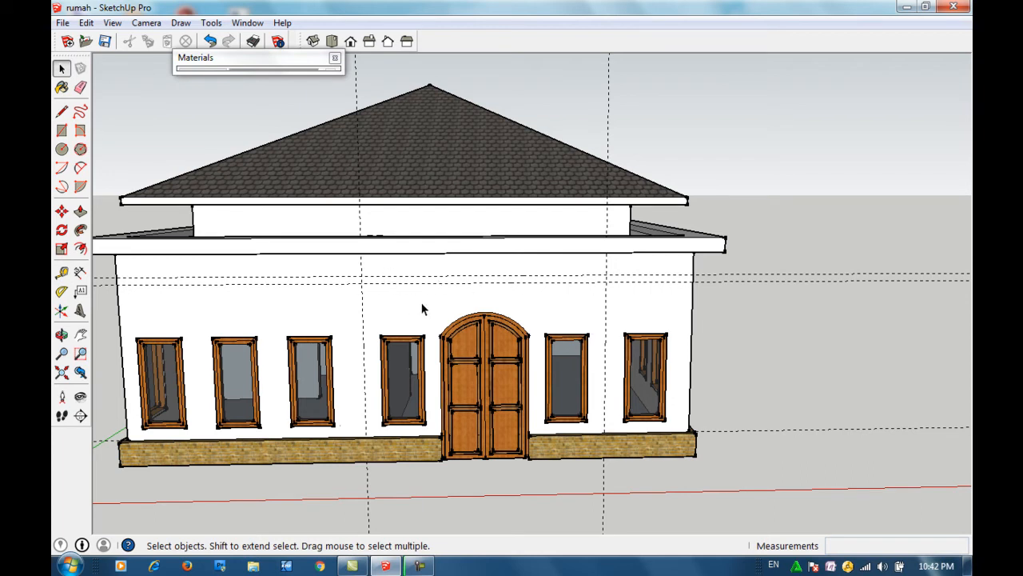
Step: Draw a closed rectangular outline about 4983 mm long and 150 mm high above the door, following the four guide intersections
scroll(422, 310, "up", 4)
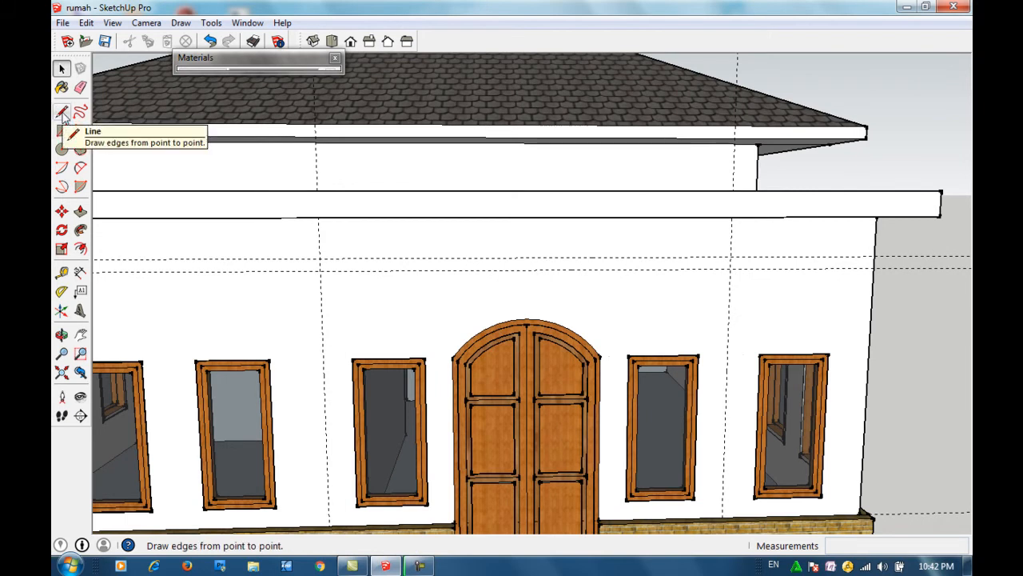
left_click(63, 115)
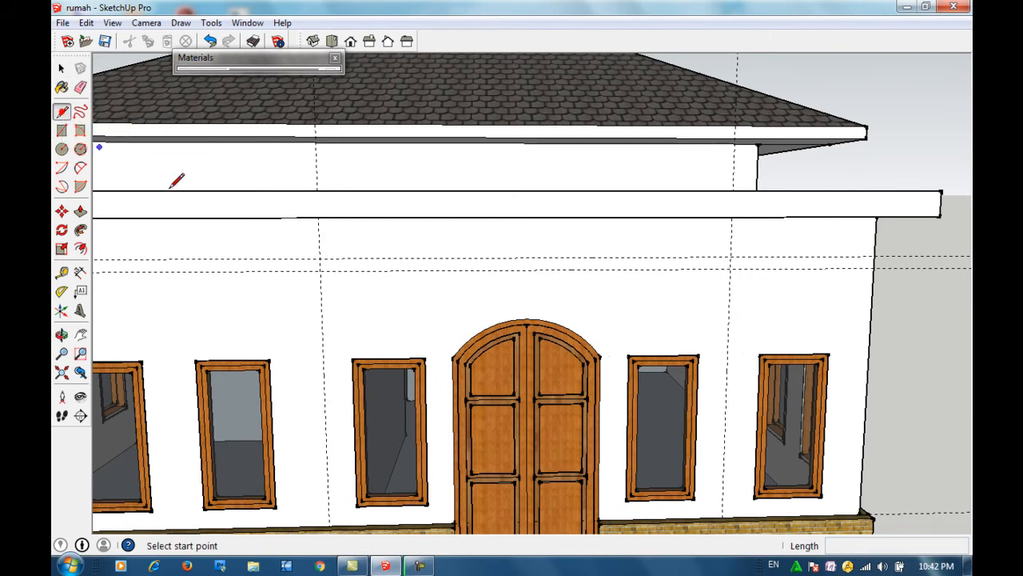
left_click(320, 260)
left_click(731, 257)
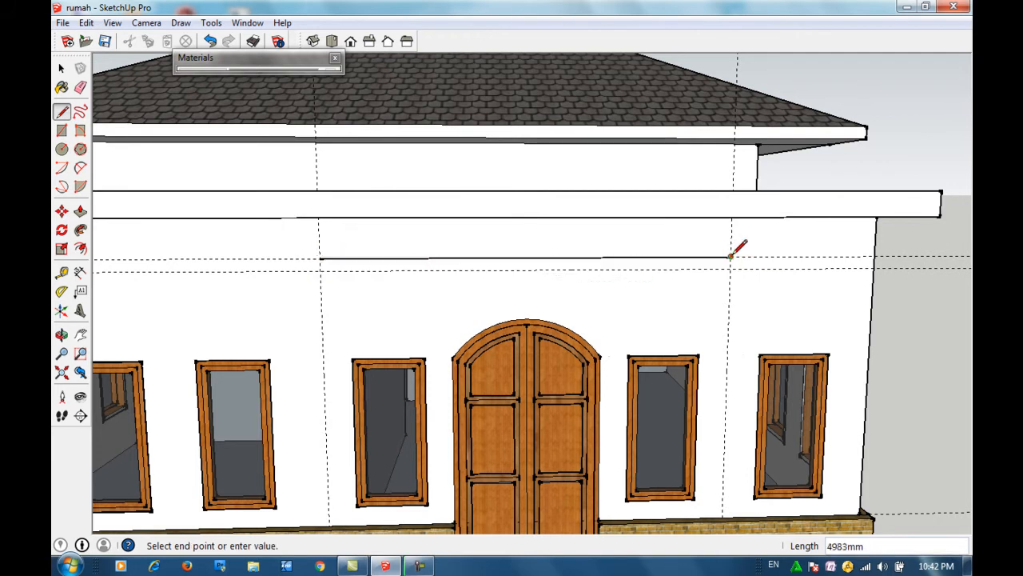
left_click(730, 269)
left_click(320, 272)
left_click(321, 260)
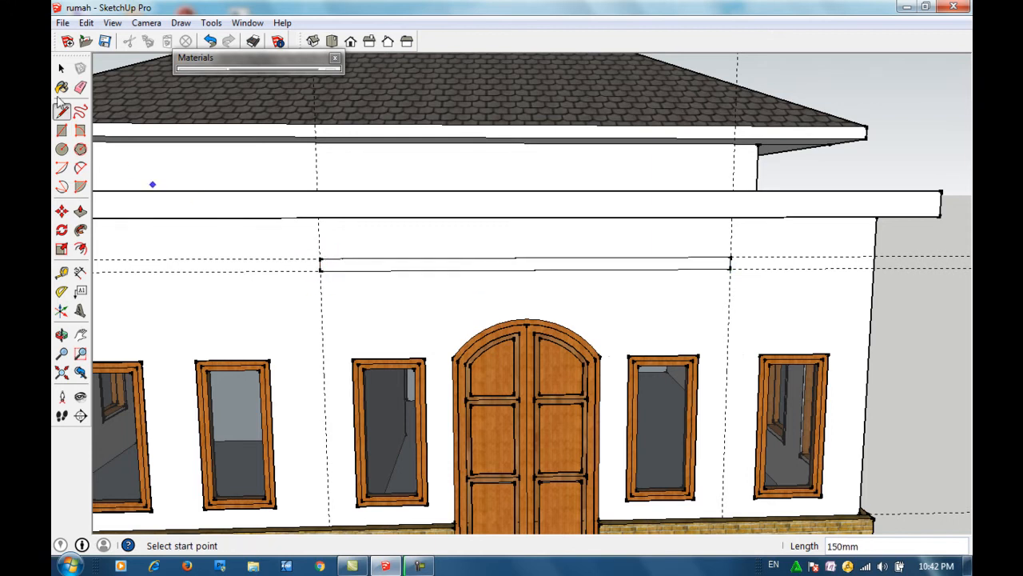
left_click(63, 68)
left_click(63, 68)
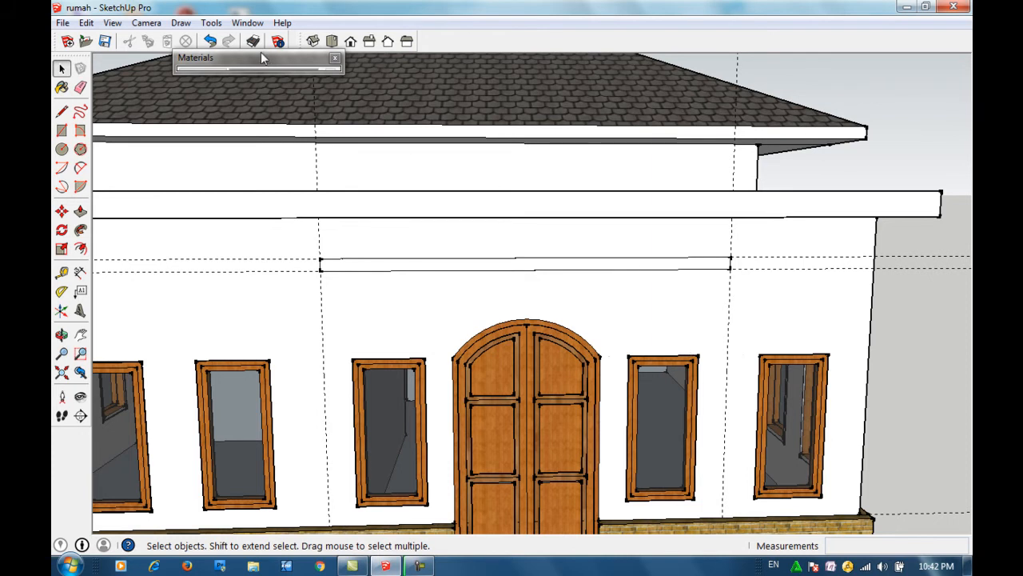
Step: Paint the narrow strip above the door with Color_A01 from the Colors collection and collapse the materials browser
left_click_drag(256, 57, 200, 80)
left_click(200, 79)
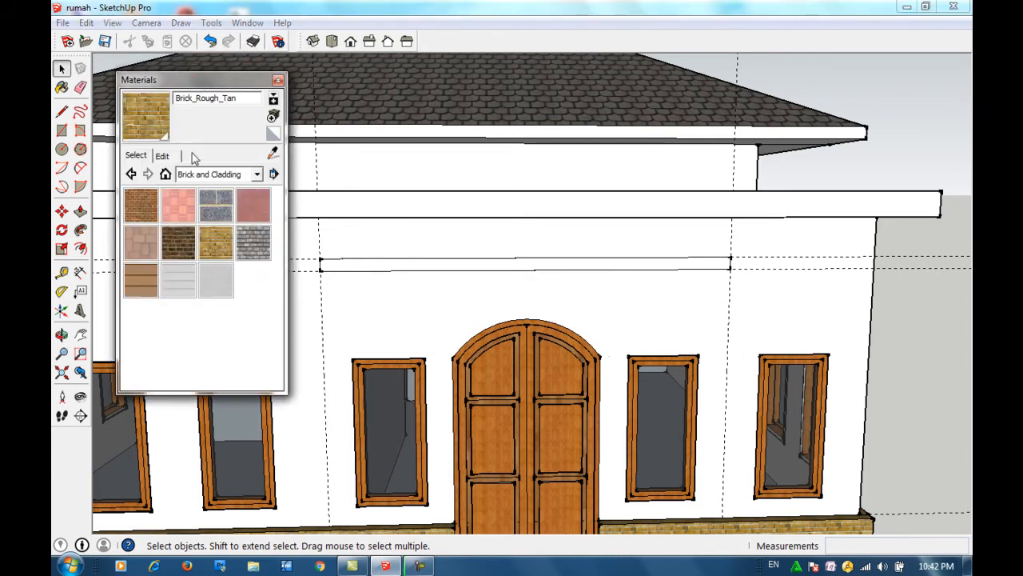
left_click(214, 178)
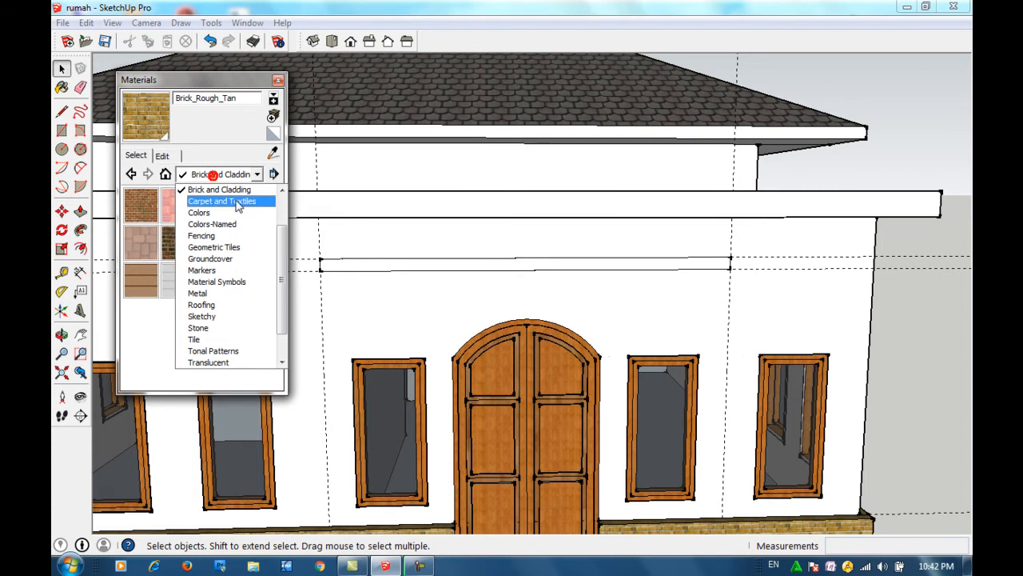
scroll(284, 272, "up", 2)
left_click(280, 265)
left_click(202, 258)
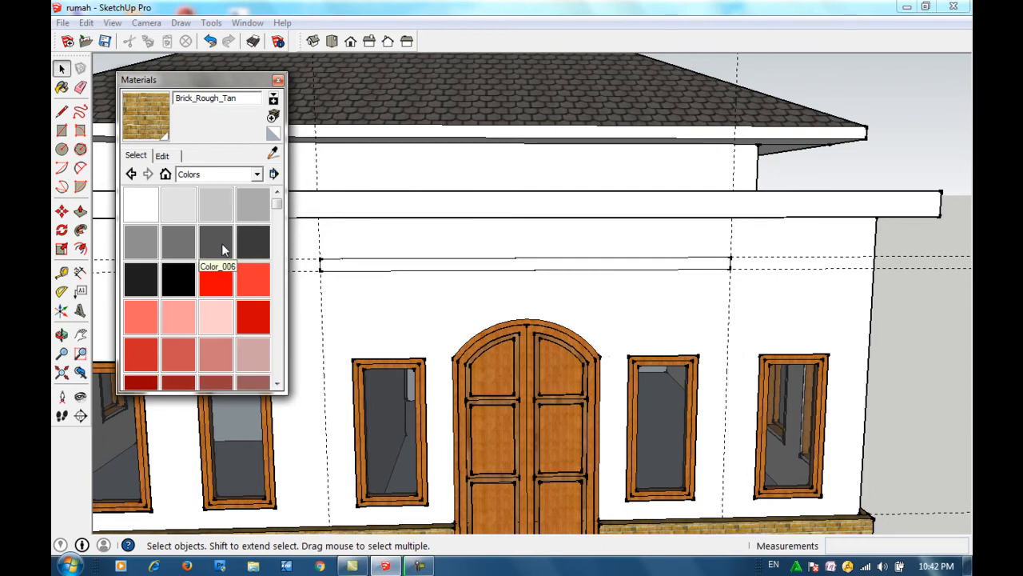
left_click(223, 275)
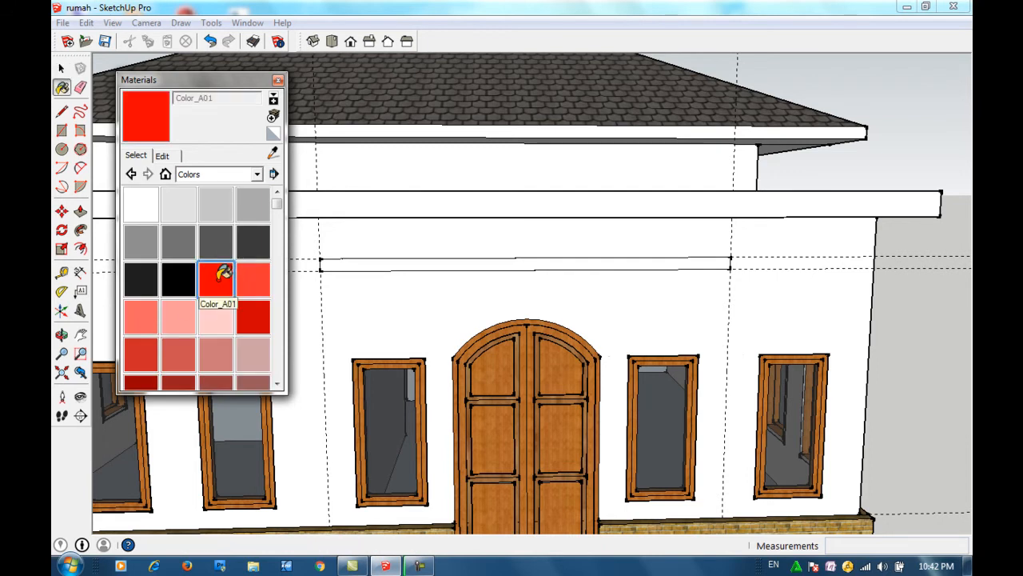
left_click(366, 264)
left_click(232, 81)
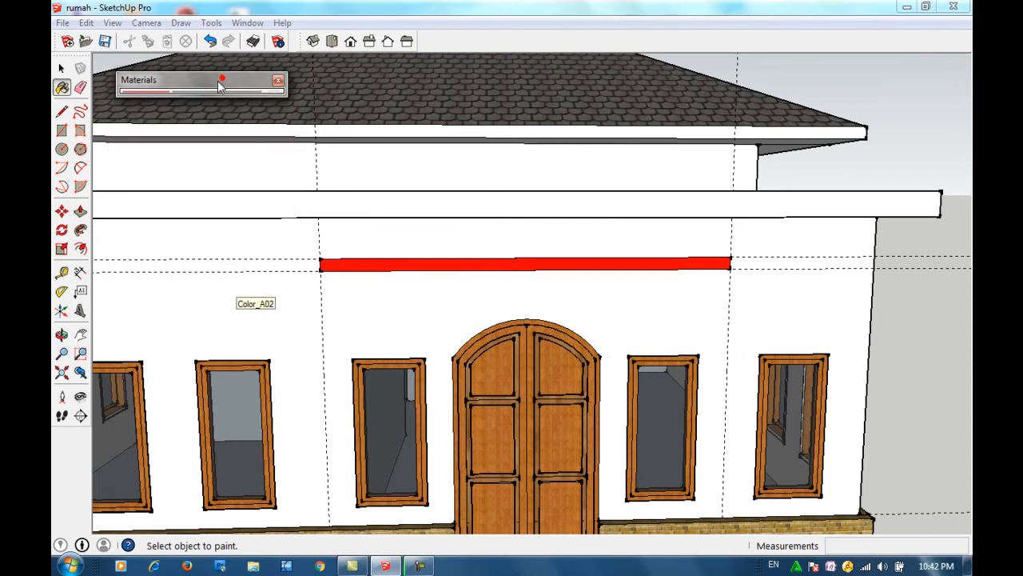
Step: Push/Pull the red strip above the door outward by 2500 mm to form a canopy
left_click(80, 211)
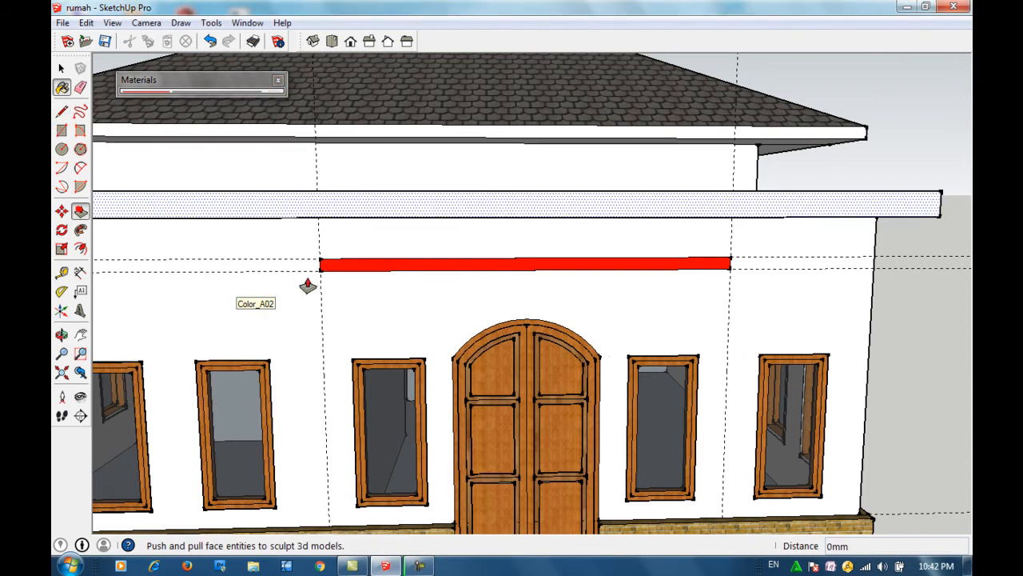
left_click_drag(362, 269, 366, 342)
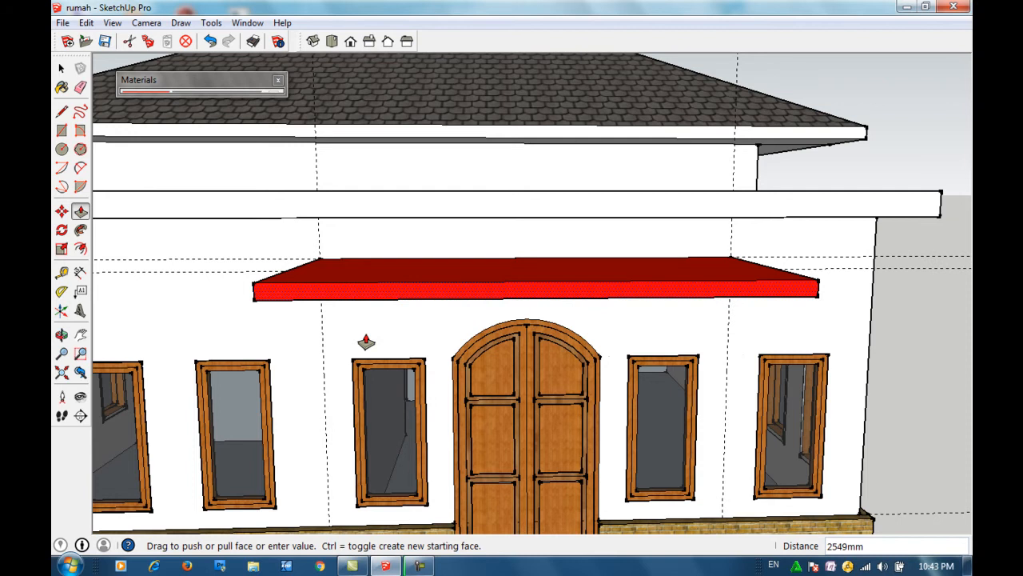
left_click_drag(367, 341, 365, 342)
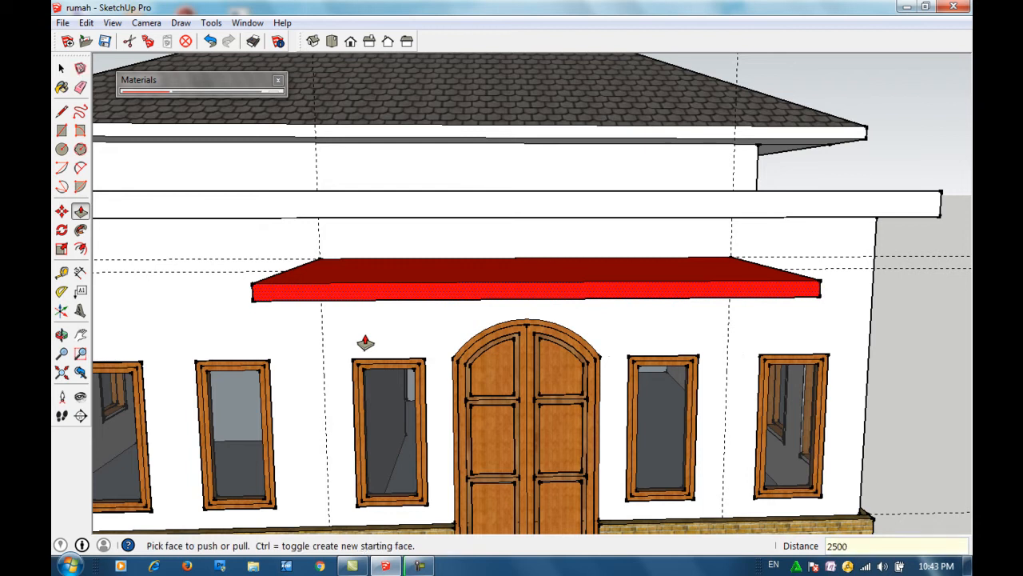
left_click(365, 342)
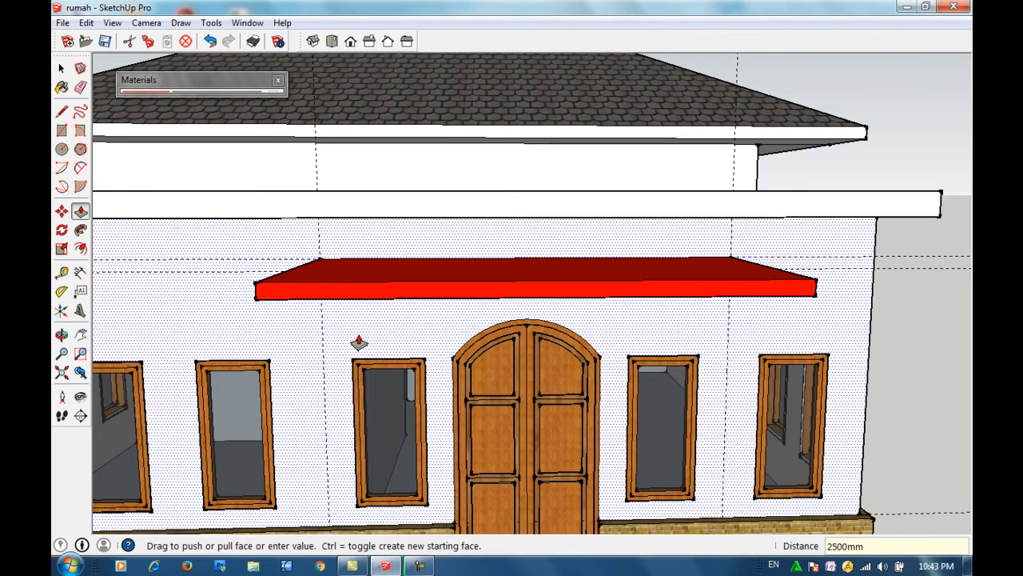
Step: Close the materials browser, leaving the red canopy above the front door in view from below
scroll(358, 344, "down", 5)
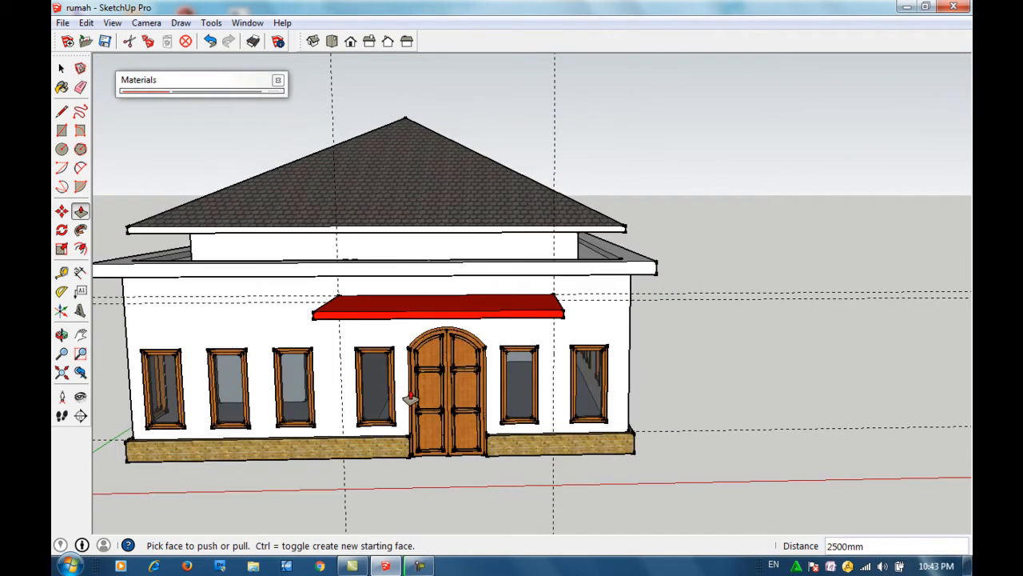
middle_click_drag(411, 389, 514, 313)
scroll(514, 313, "up", 3)
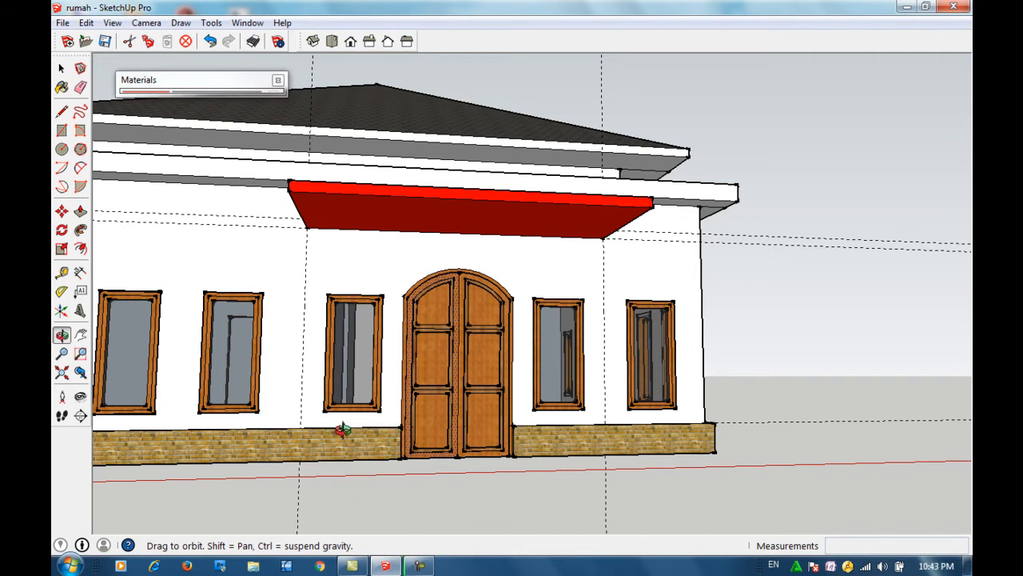
scroll(324, 369, "up", 3)
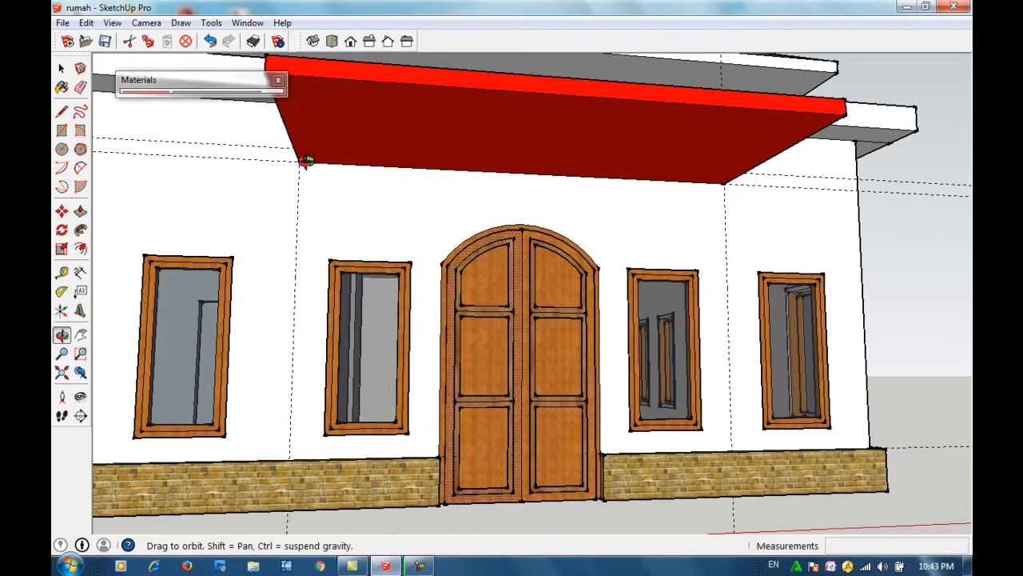
left_click(236, 85)
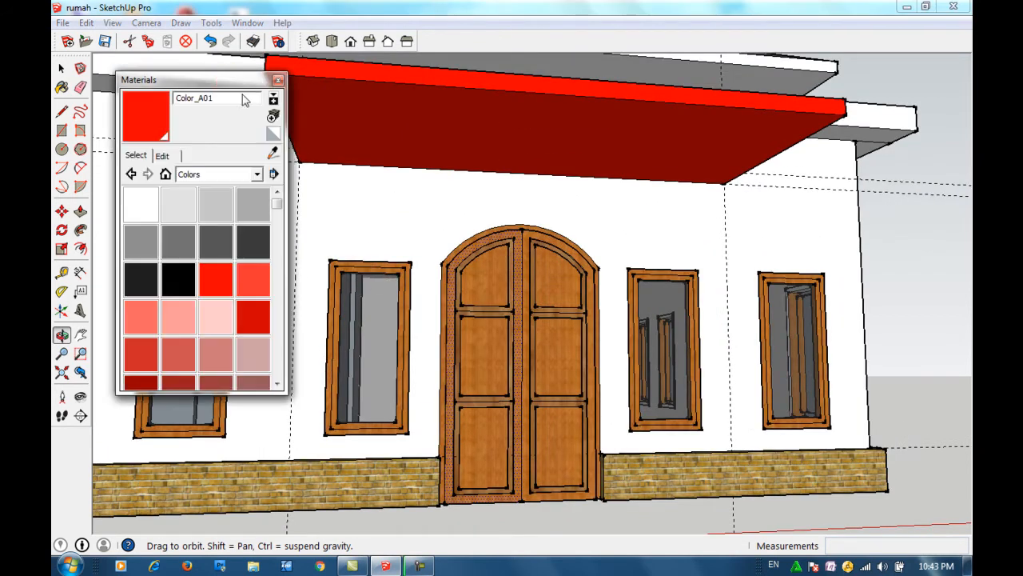
left_click(277, 80)
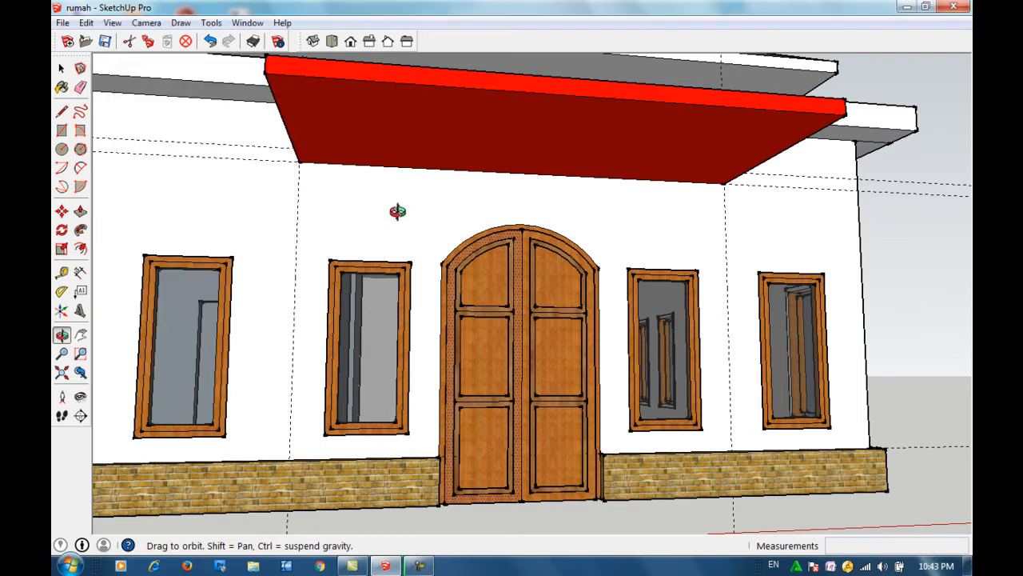
Step: Draw two 4983 mm lengthwise lines on the canopy's underside, one midway between wall and front edge, one midway between that line and the front edge
left_click_drag(399, 206, 313, 366)
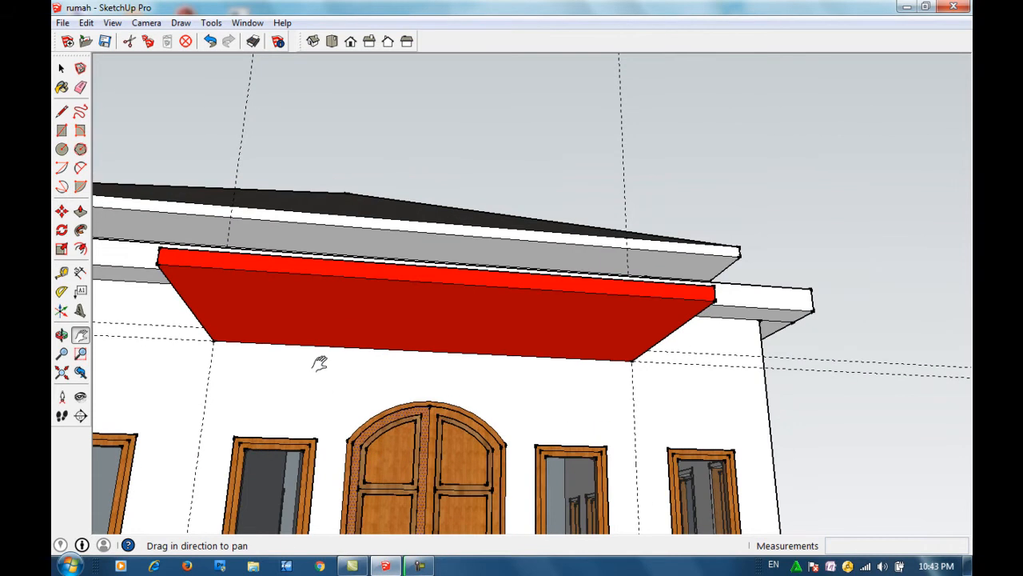
left_click_drag(369, 348, 431, 183)
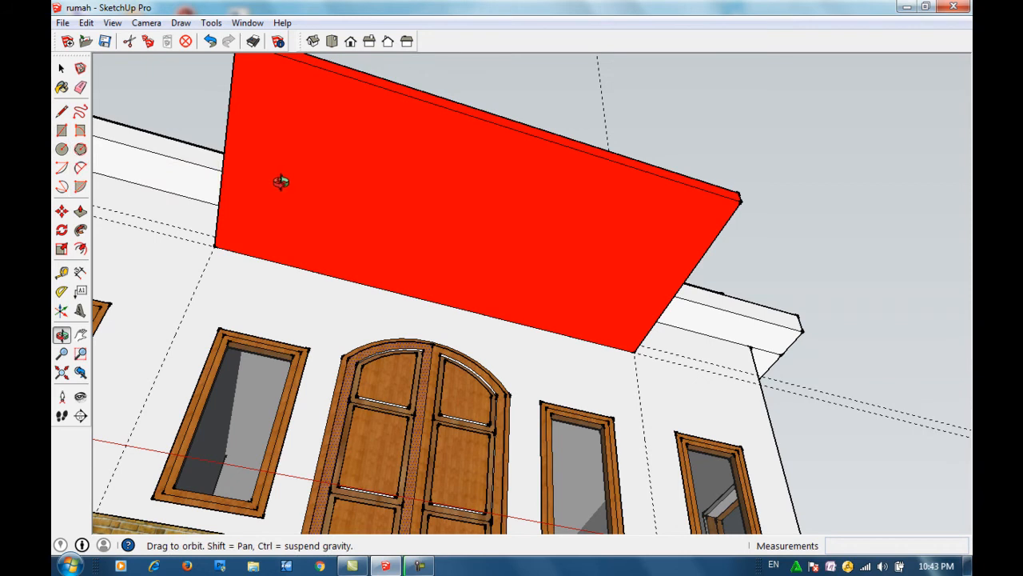
left_click_drag(294, 181, 237, 221)
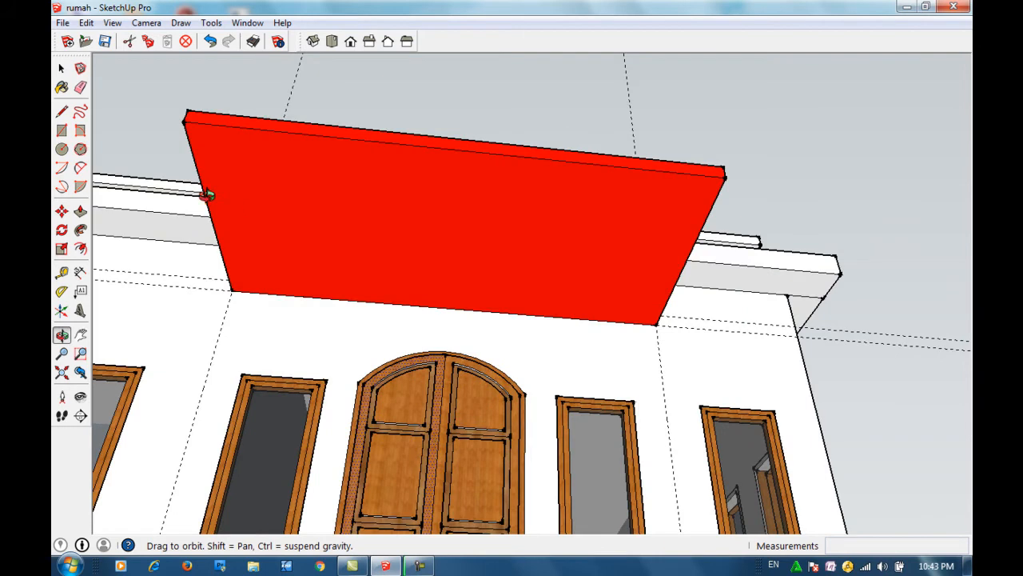
left_click(62, 111)
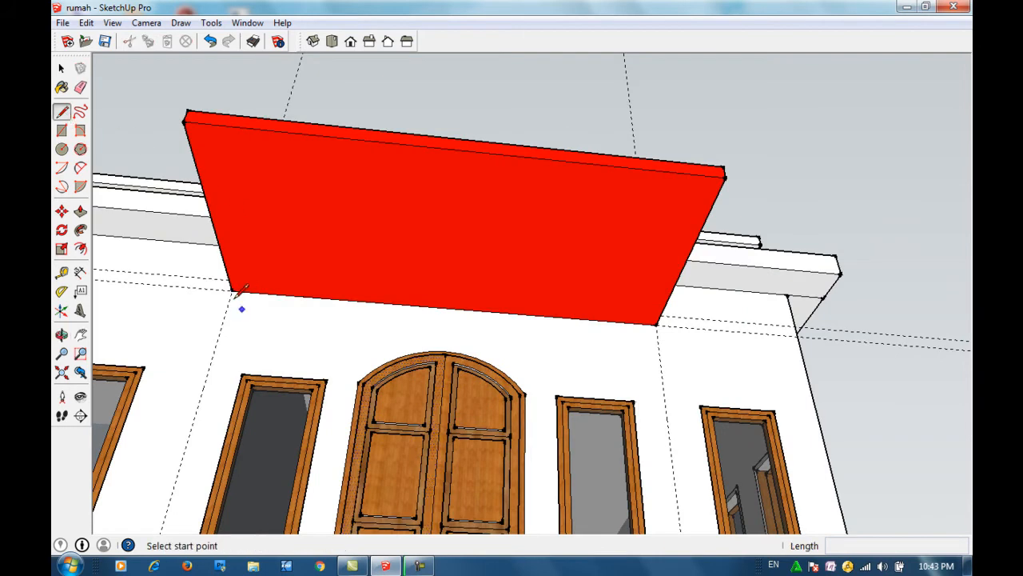
left_click(212, 216)
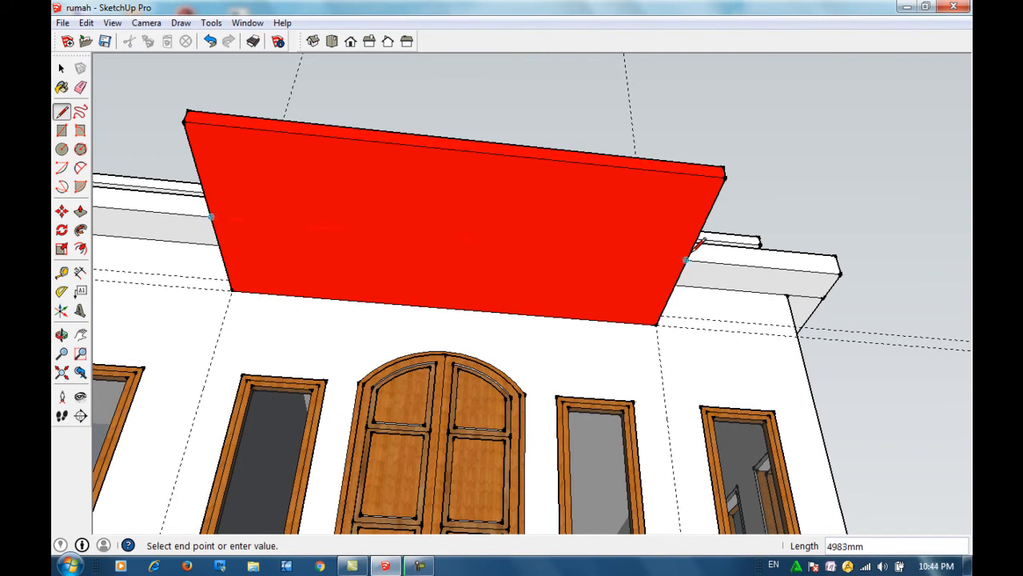
left_click(686, 259)
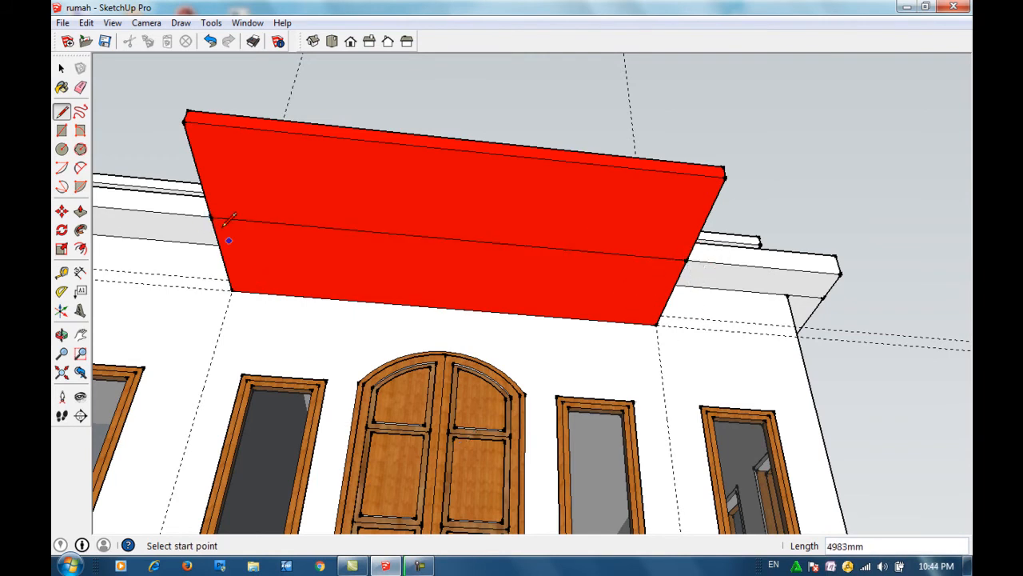
left_click(198, 171)
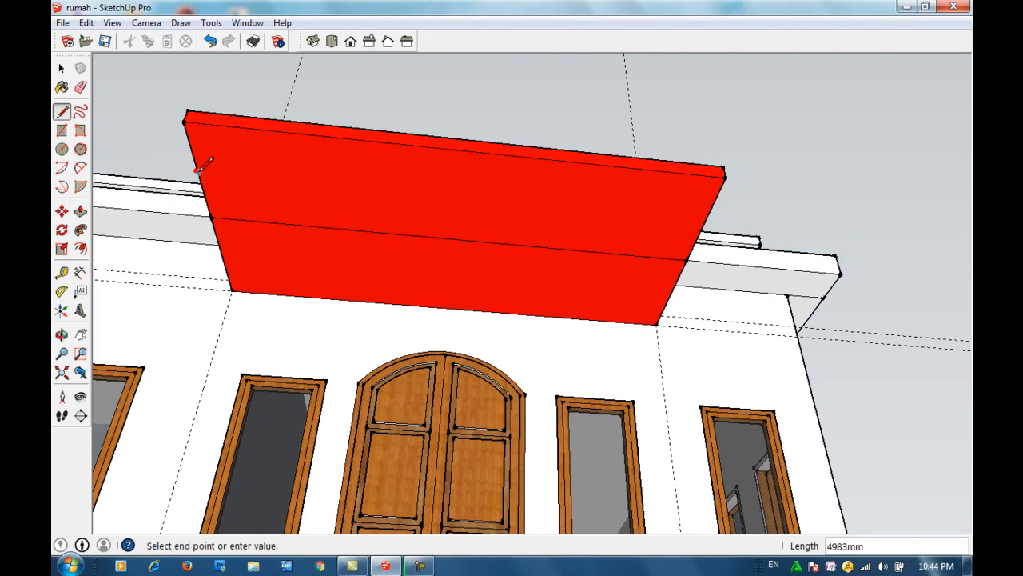
left_click(705, 221)
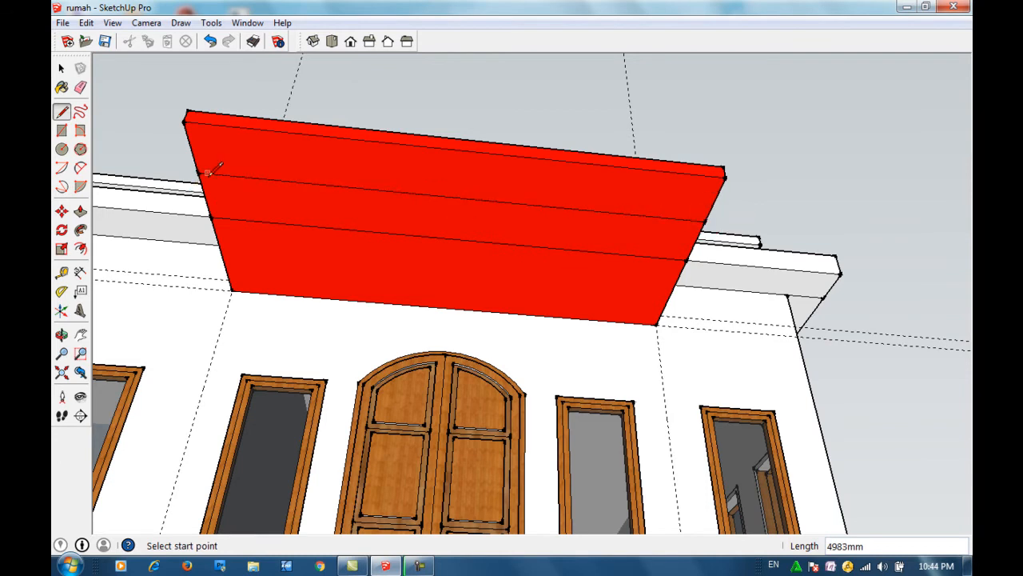
Step: Draw three more 4983 mm lengthwise lines on the canopy's underside, dividing the quarter nearest the front edge into four equal strips
left_click(190, 147)
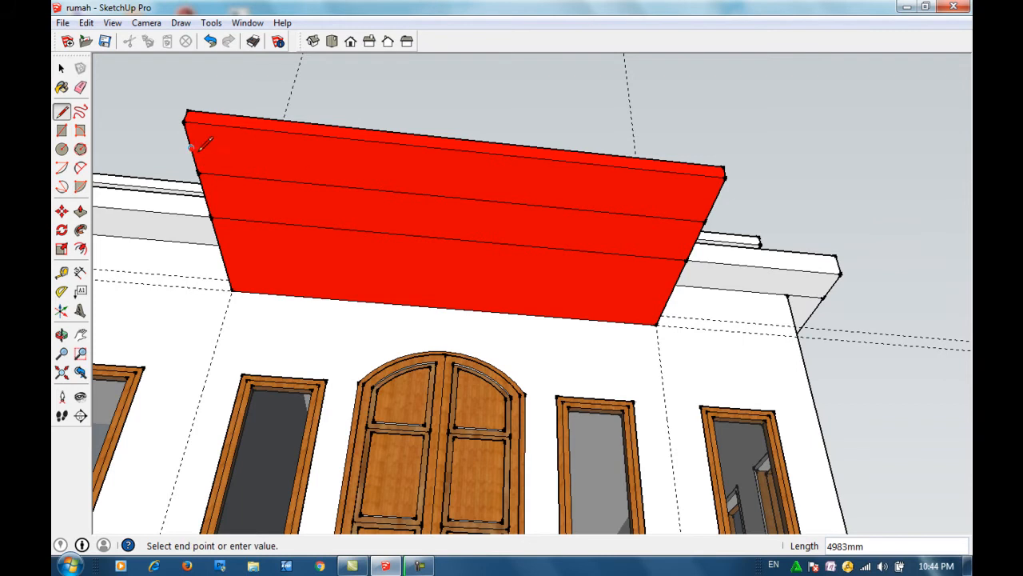
left_click(715, 199)
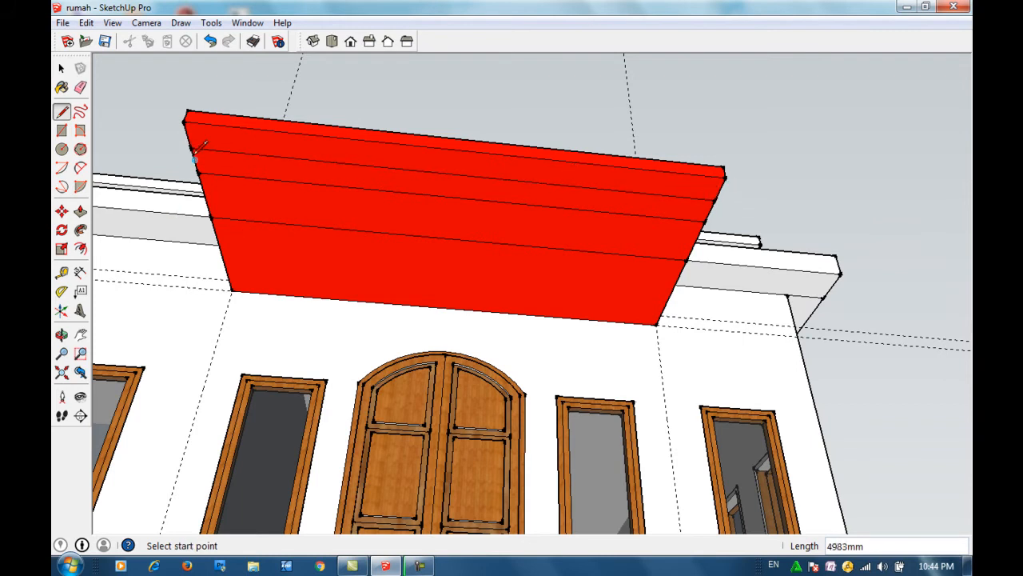
left_click(187, 134)
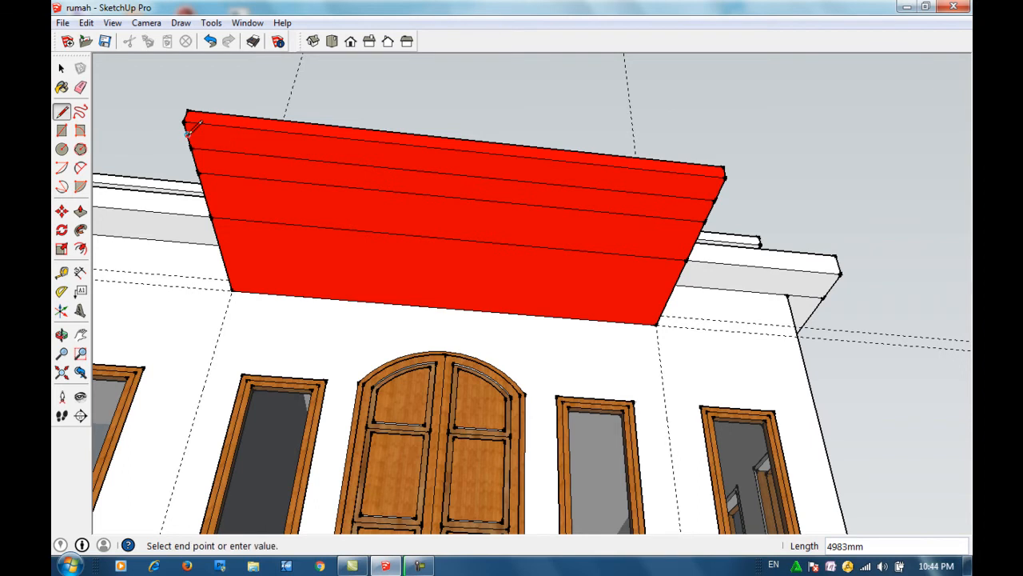
left_click(720, 186)
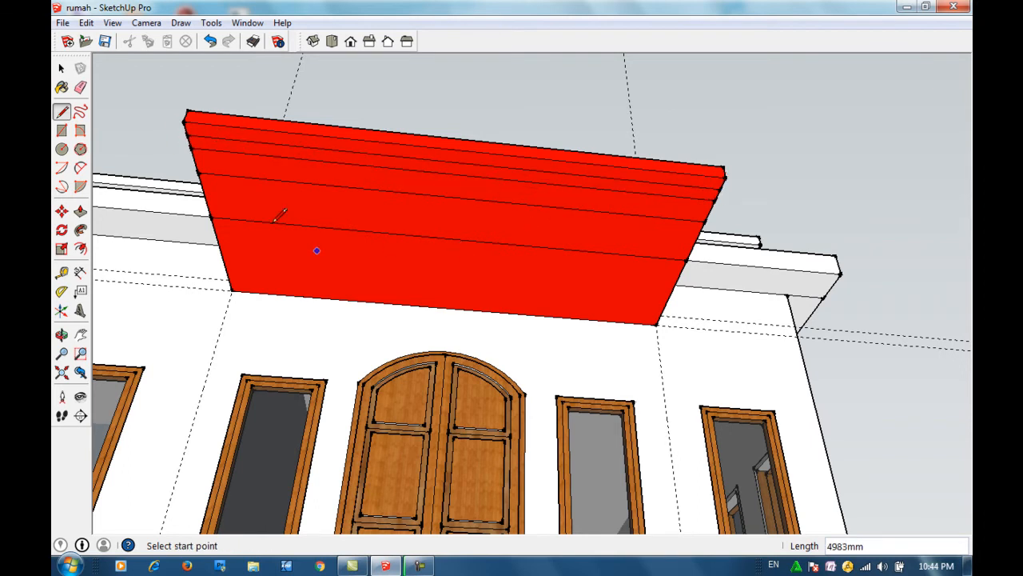
left_click(194, 159)
left_click(715, 201)
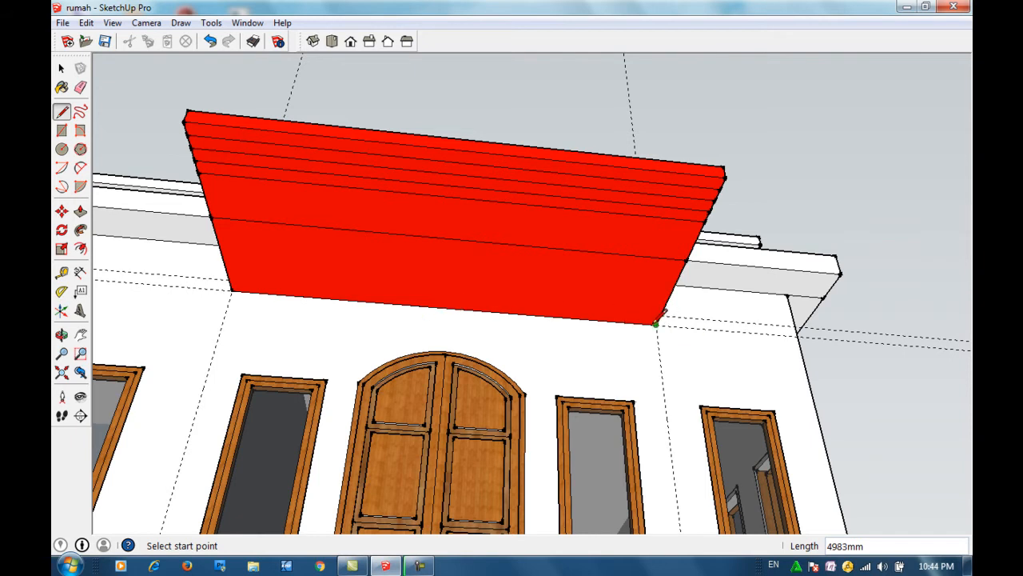
Step: Draw two 2500 mm lines from wall to front edge on the underside, at its centre and midway between the centre and the two-window end
left_click(450, 307)
left_click(464, 151)
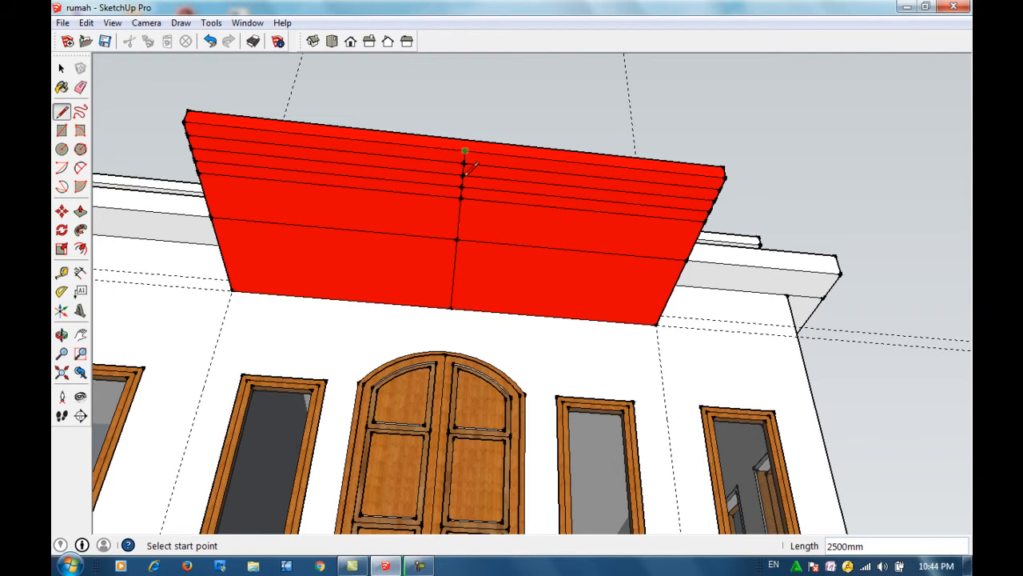
left_click(554, 316)
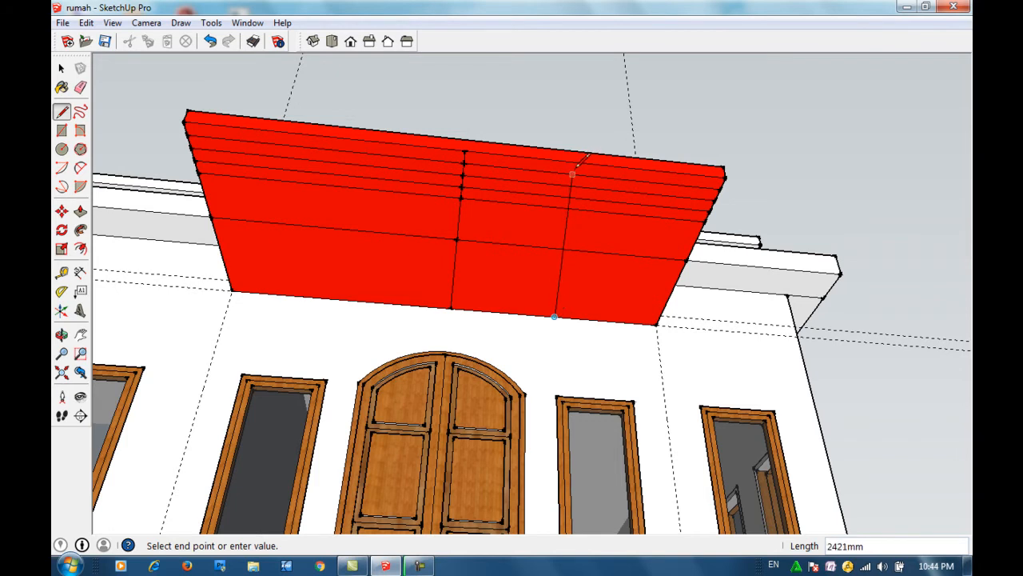
key("Escape")
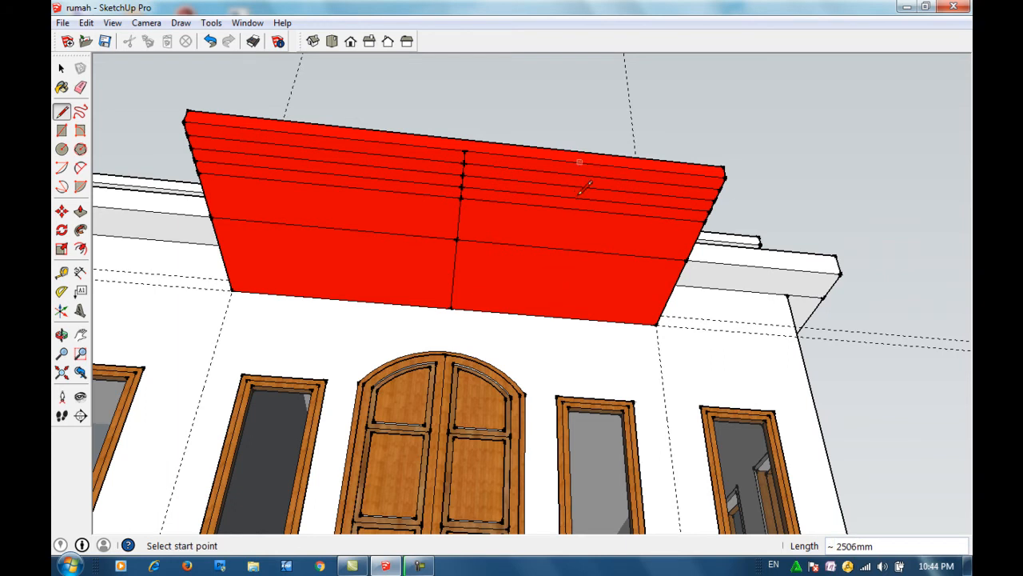
left_click(554, 316)
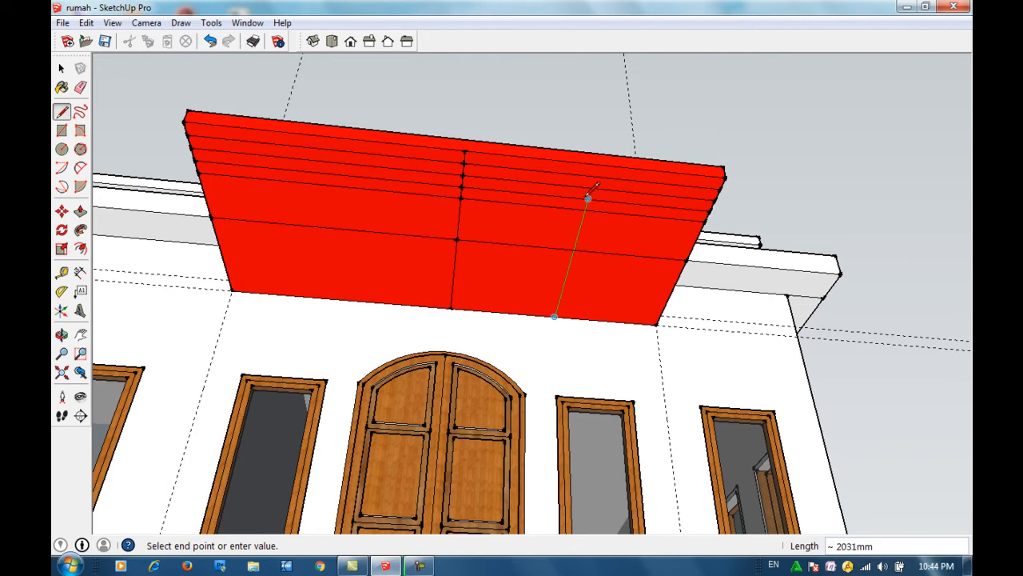
left_click(597, 165)
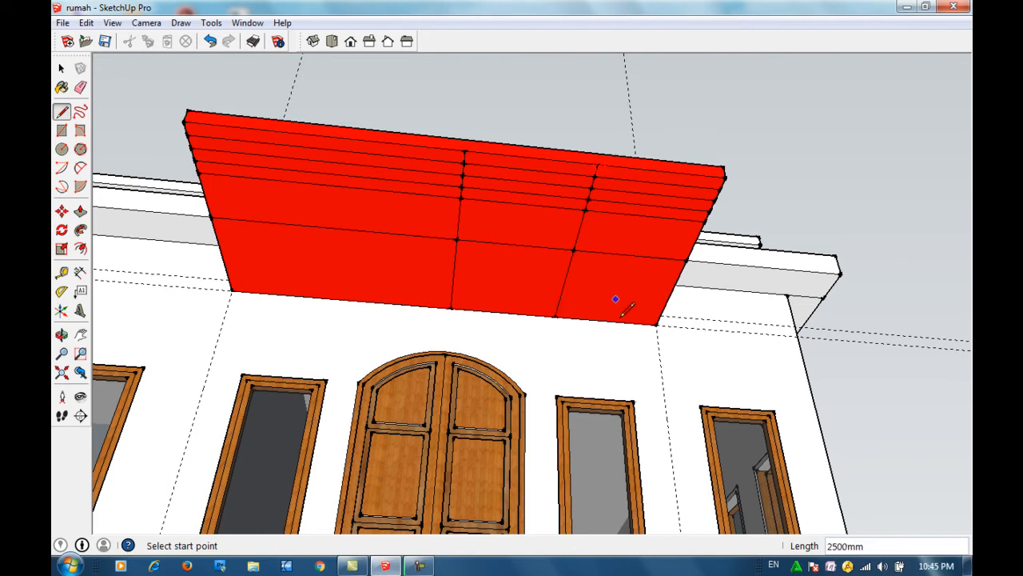
Step: Draw three more 2500 mm crosswise lines toward the canopy's two-window end, each halving the remaining width to the side edge
left_click(605, 319)
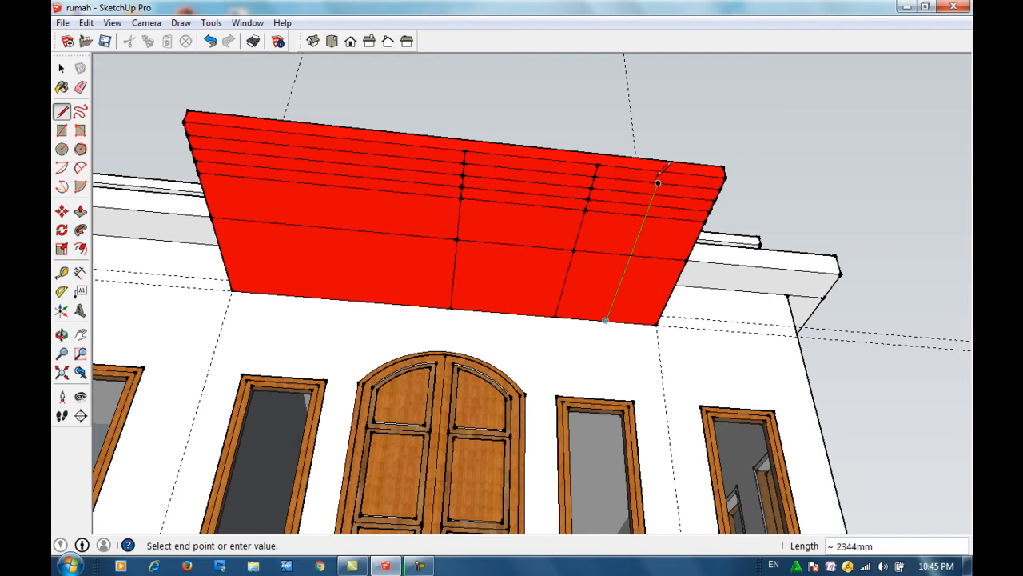
left_click(661, 164)
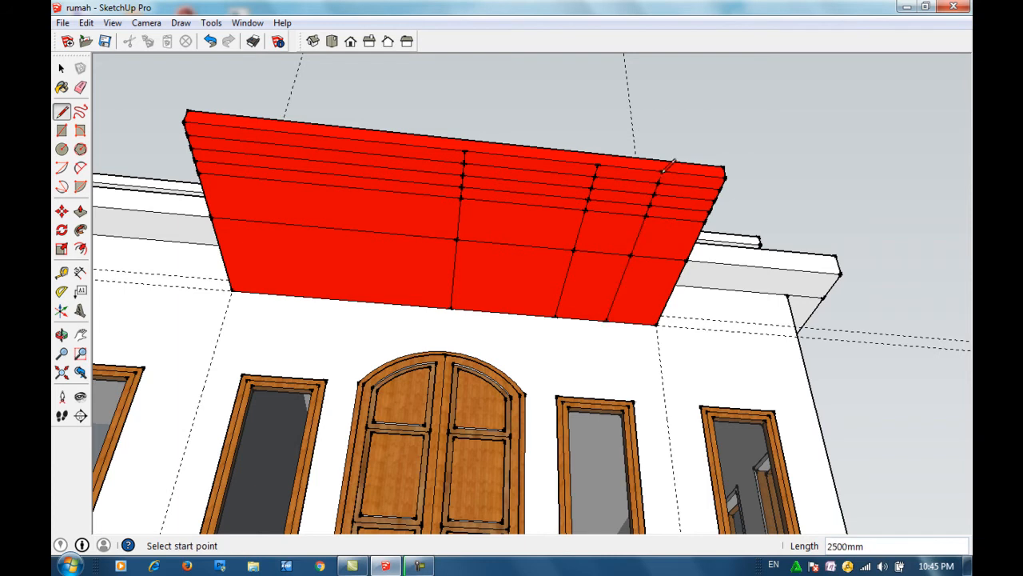
left_click(631, 322)
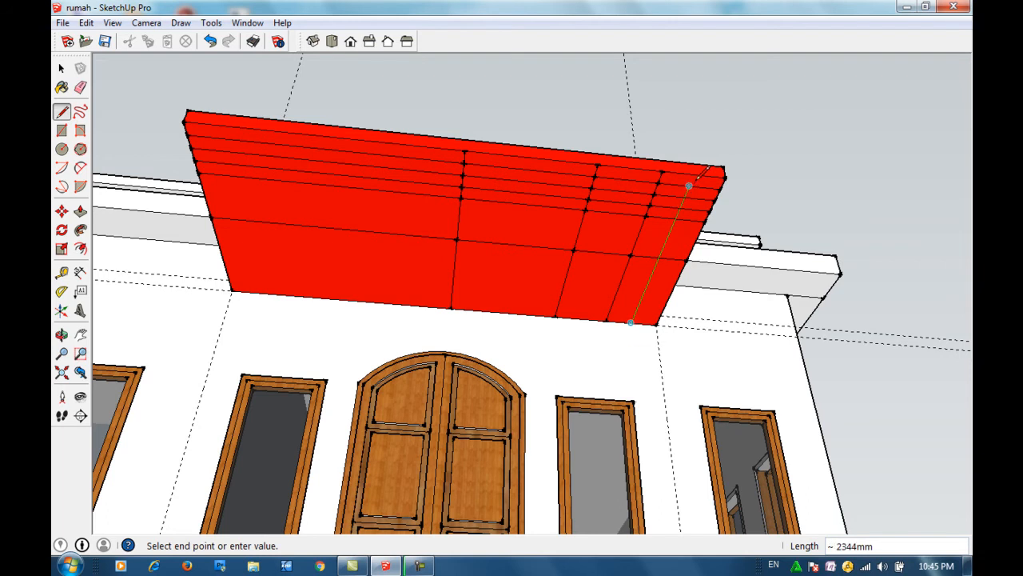
left_click(695, 172)
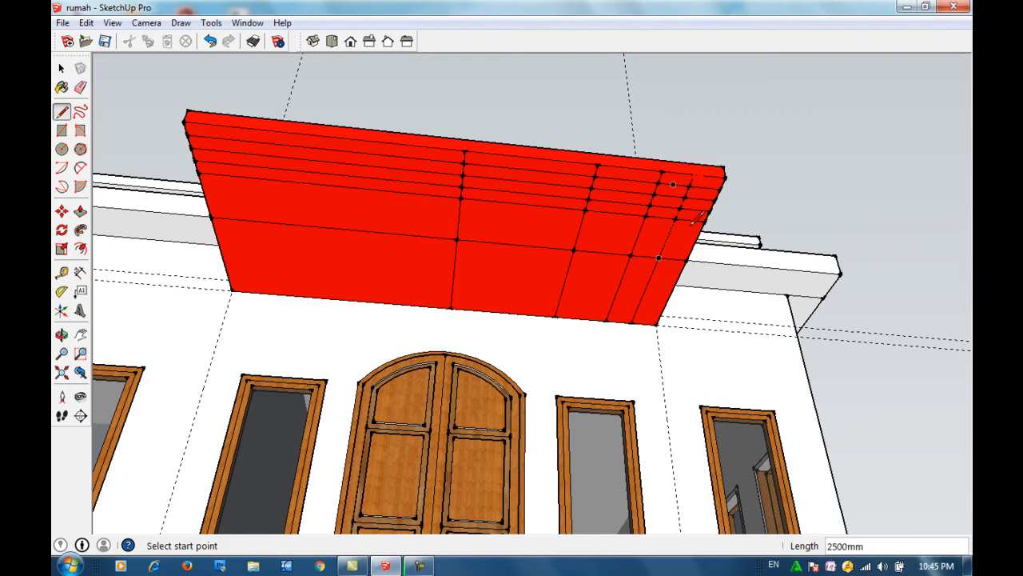
left_click(643, 323)
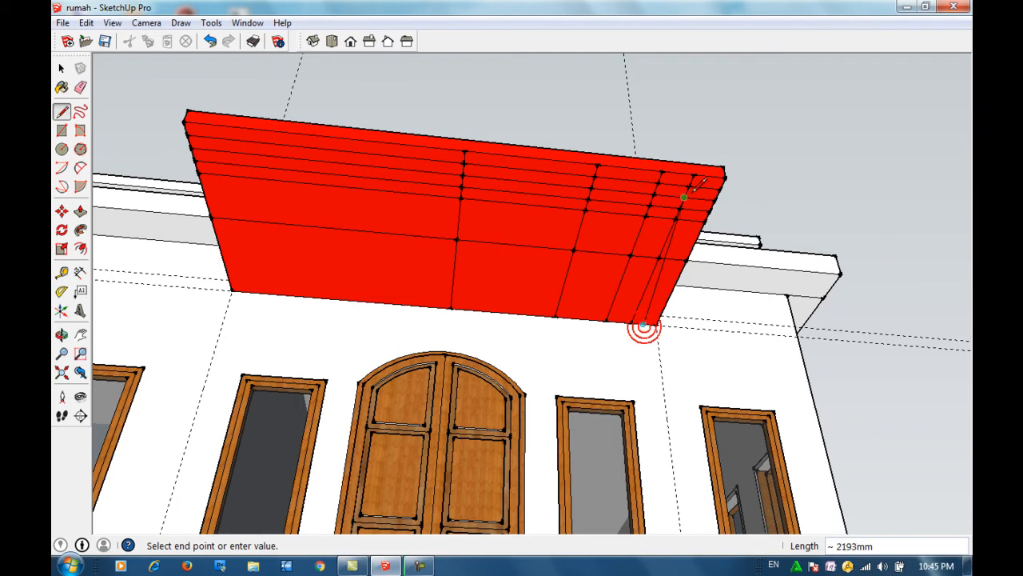
left_click(711, 174)
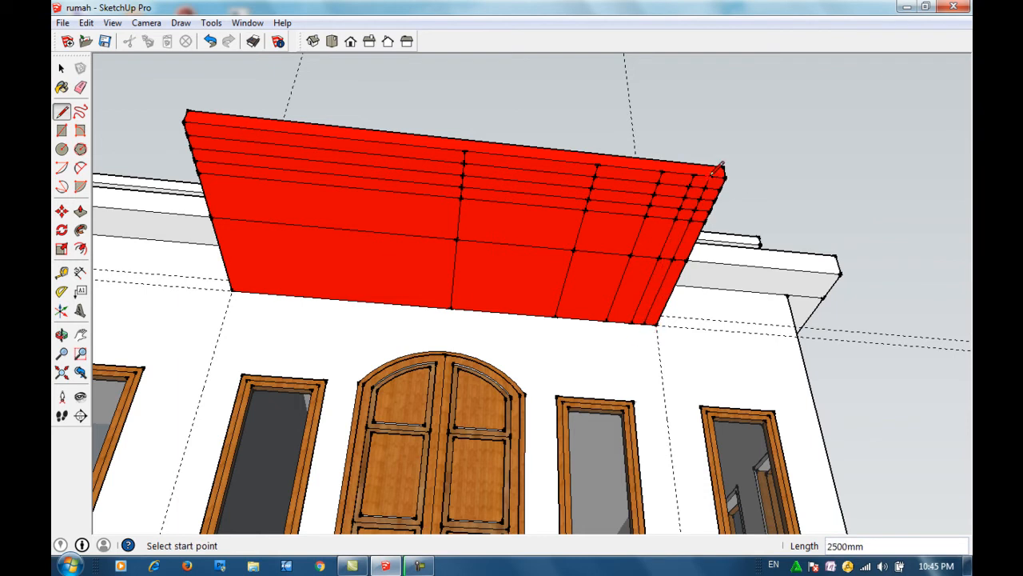
Step: Draw four 2500 mm crosswise lines on the underside's four-window half, each halving the remaining width from the centre line to the side edge
left_click(344, 298)
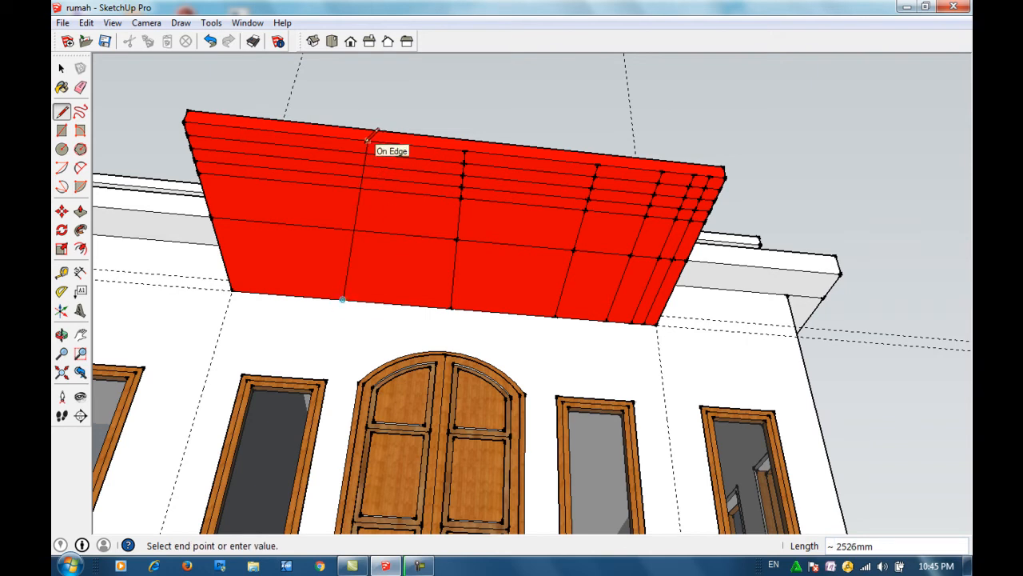
left_click(328, 136)
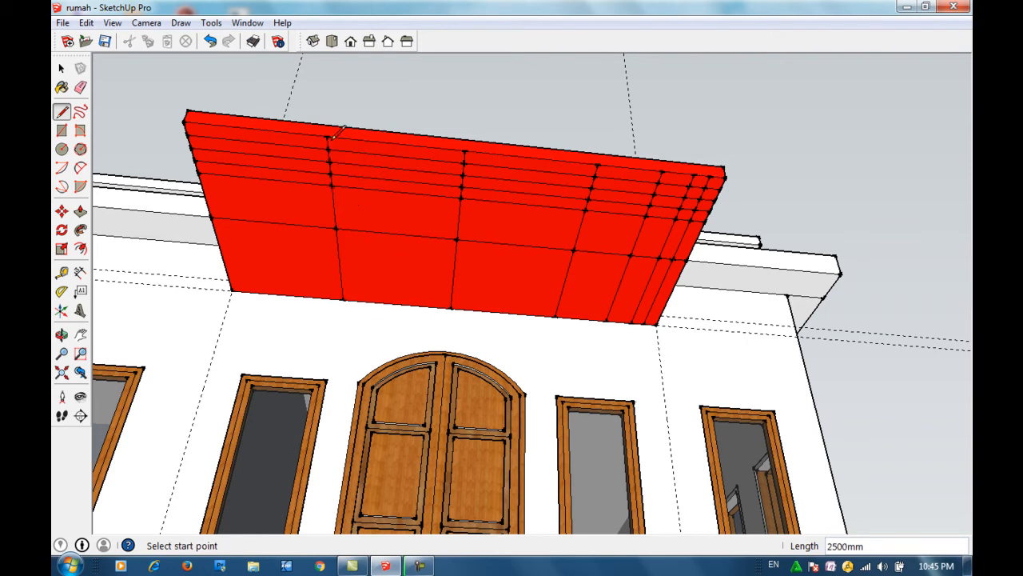
left_click(288, 294)
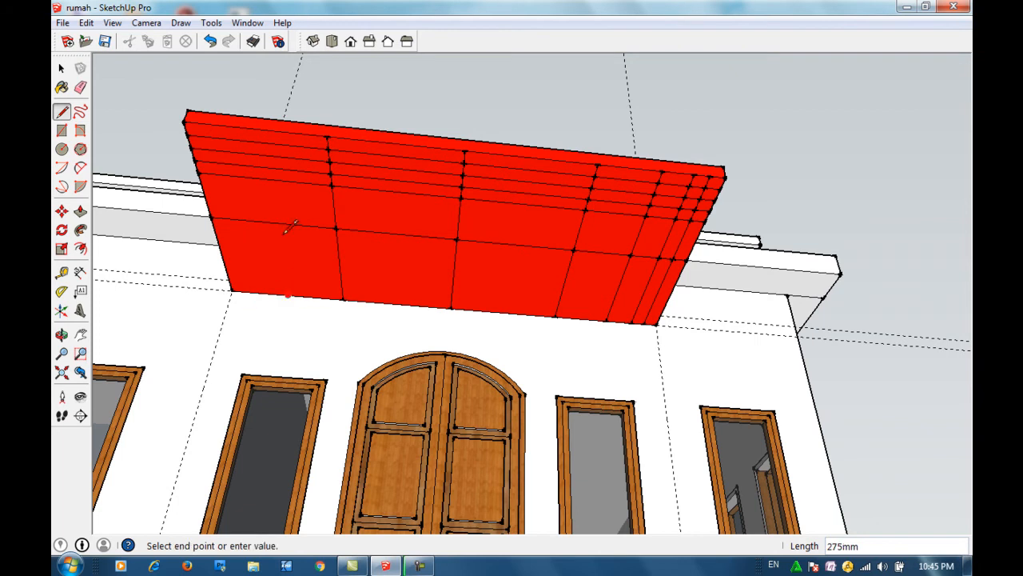
left_click(257, 131)
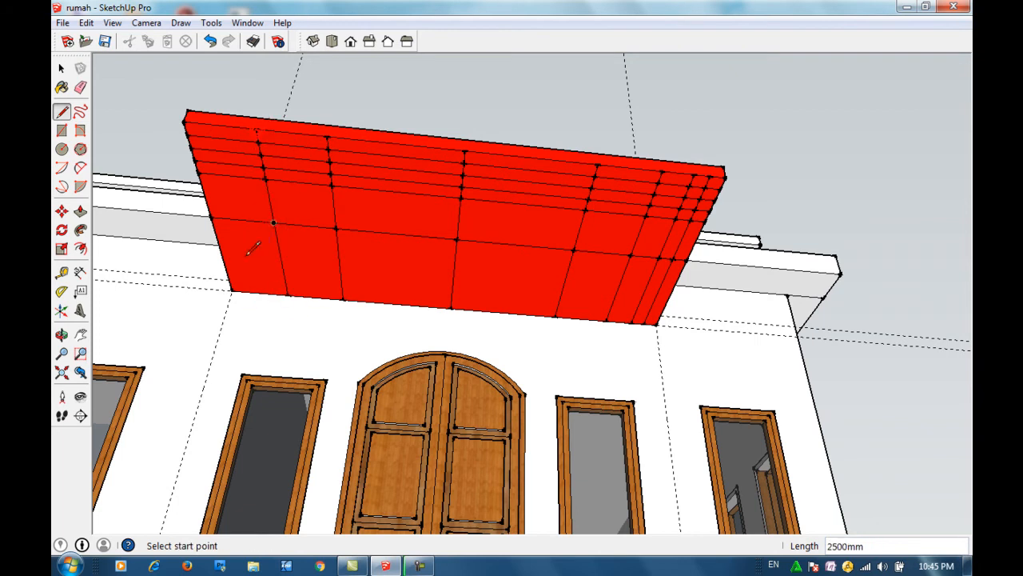
left_click(260, 292)
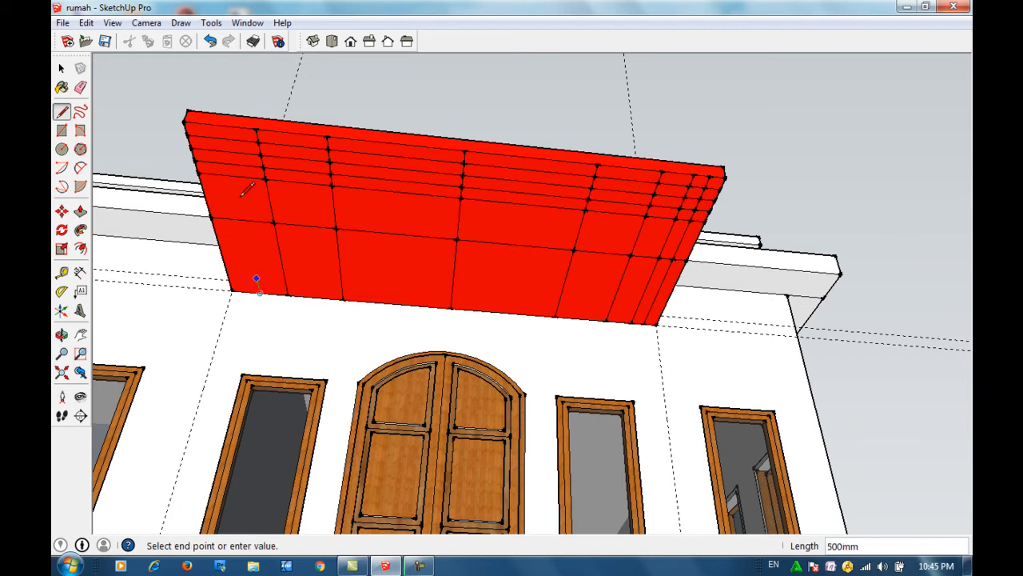
left_click(220, 123)
left_click(246, 291)
left_click(213, 123)
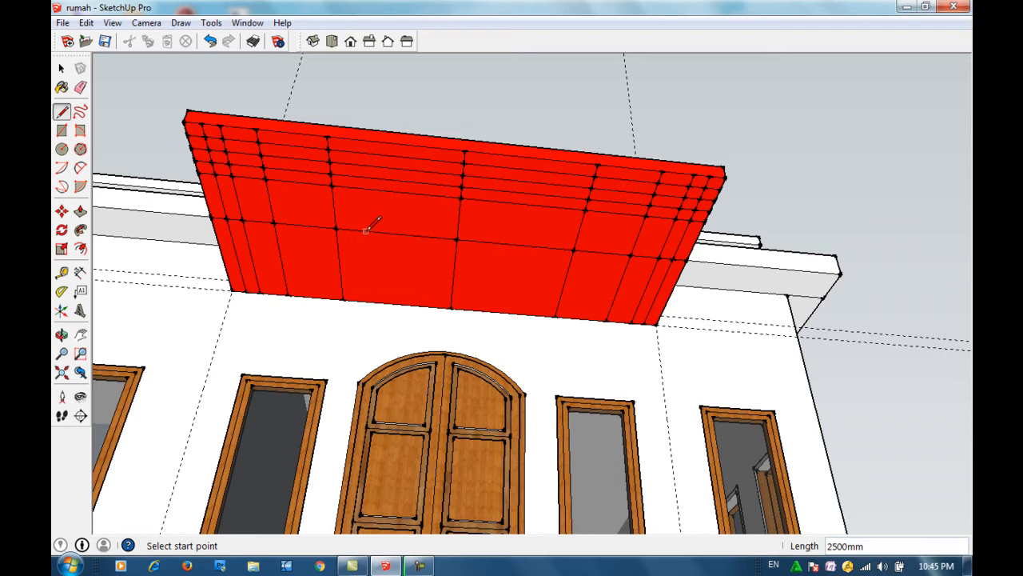
Step: Erase the grid lines in the middle of the canopy's underside, between the two crosswise lines at the quarter points
left_click(82, 90)
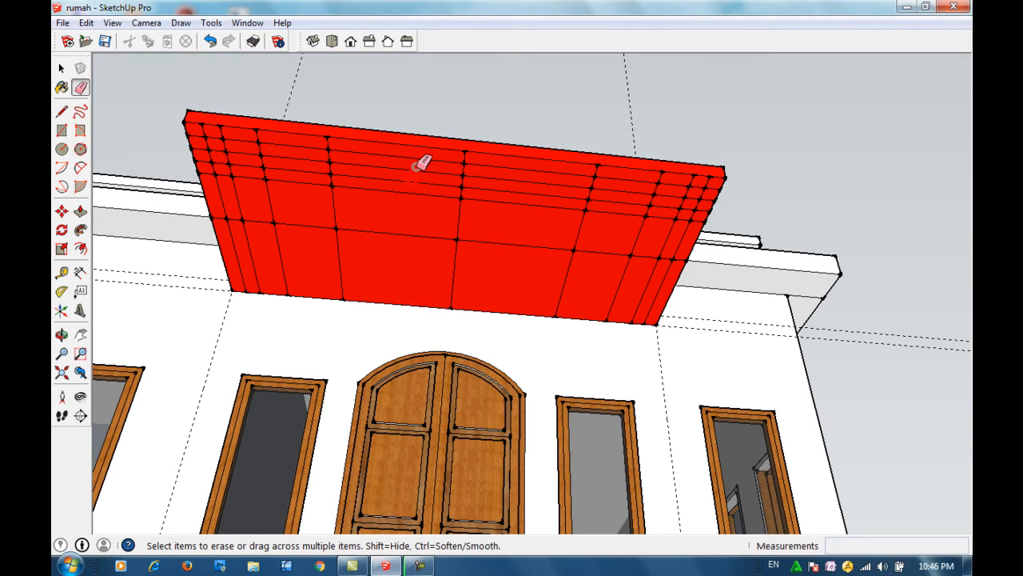
left_click(446, 159)
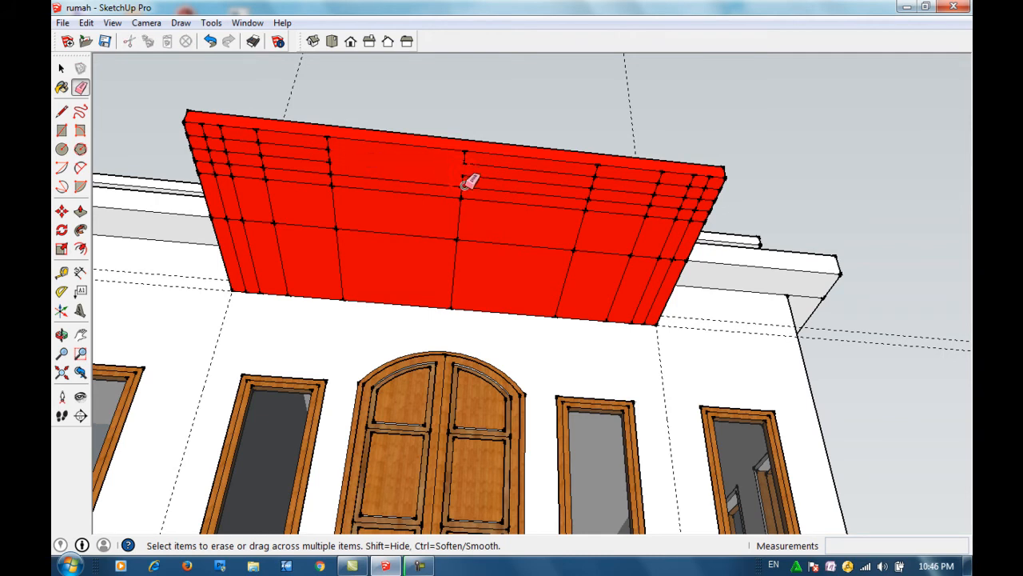
left_click(458, 185)
left_click(458, 196)
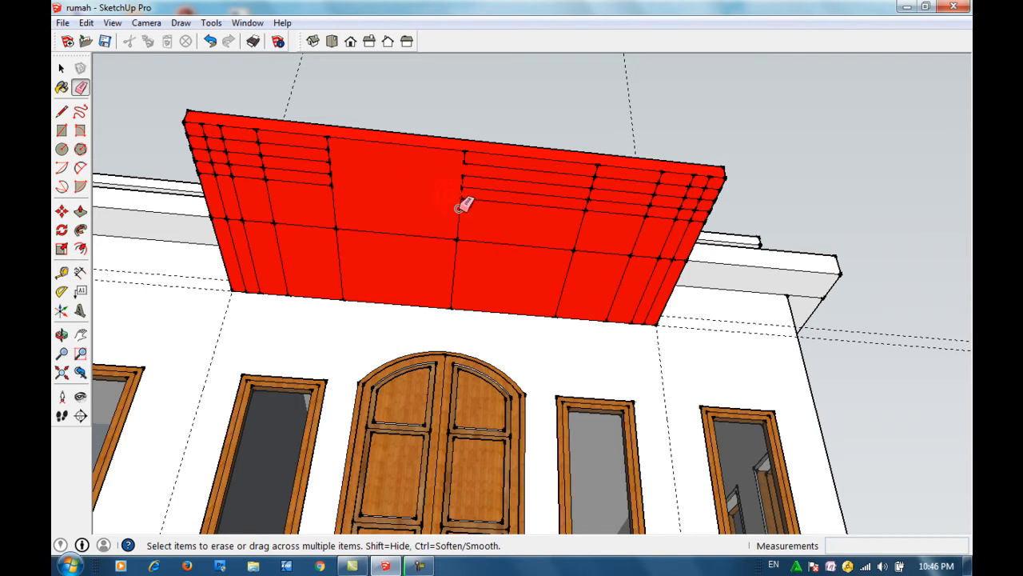
left_click_drag(482, 199, 501, 158)
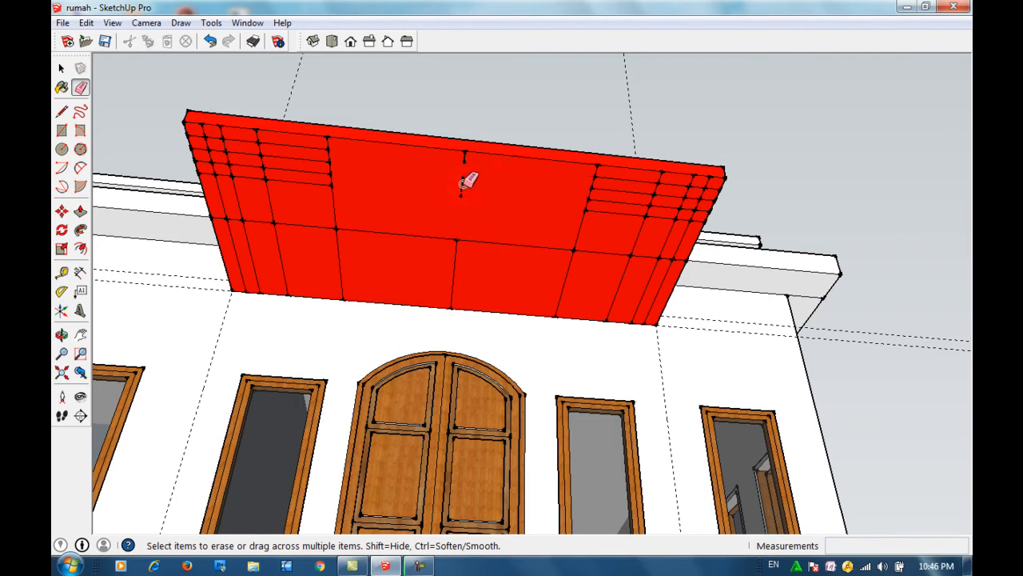
left_click(465, 156)
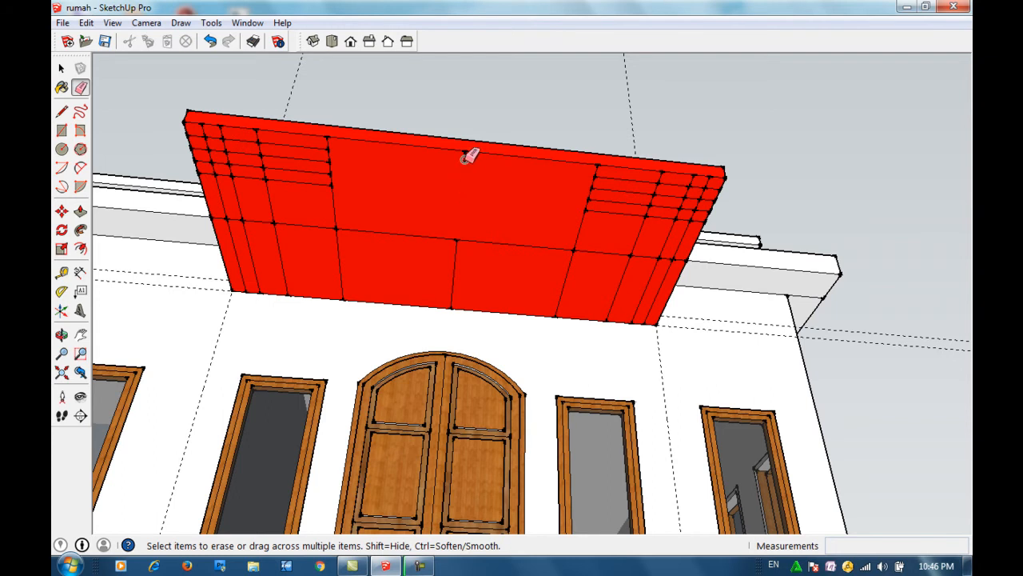
left_click(451, 235)
mouse_move(456, 236)
left_mouse_down()
mouse_move(528, 238)
mouse_move(551, 224)
left_mouse_up()
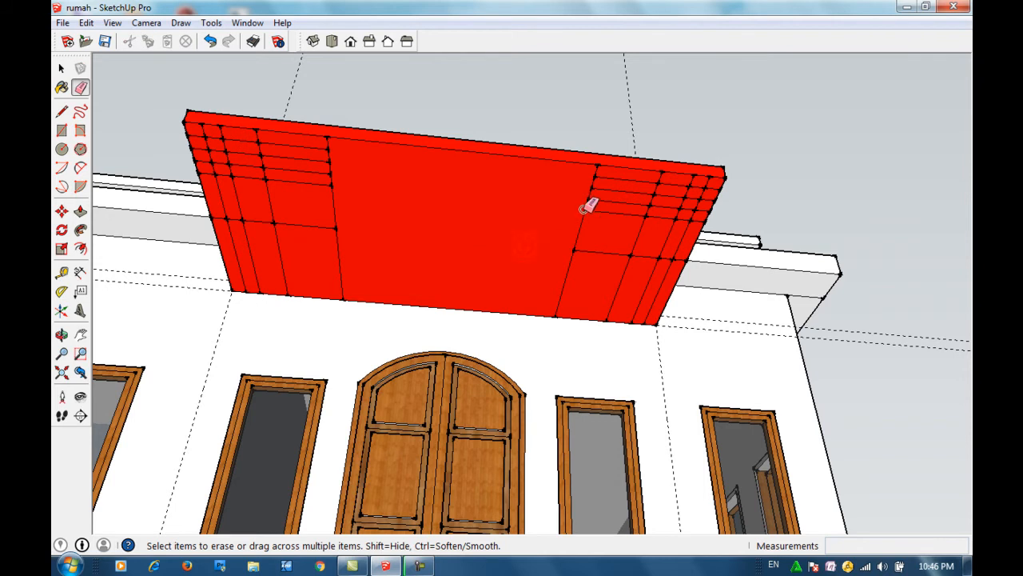
Step: Erase the crosswise quarter-point line on the two-window half and the lengthwise segments joining it, keeping the canopy's outer edges
left_click(587, 191)
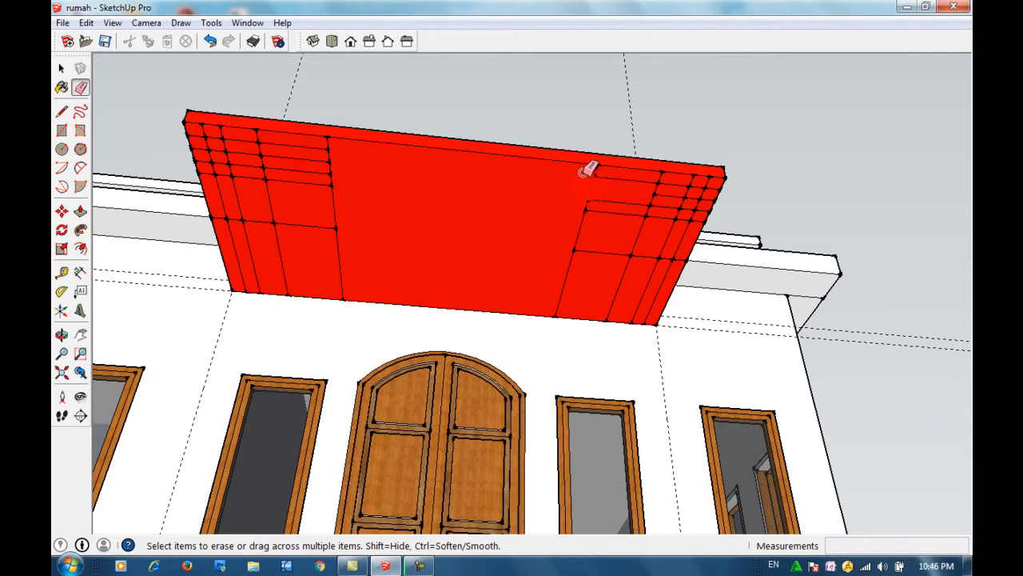
left_click_drag(572, 157, 569, 159)
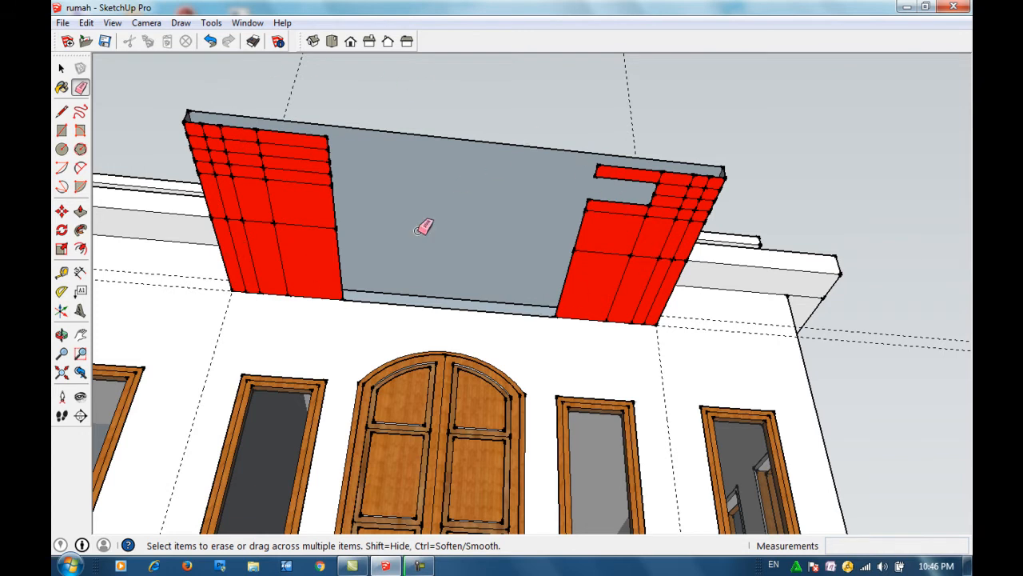
key("ctrl+z")
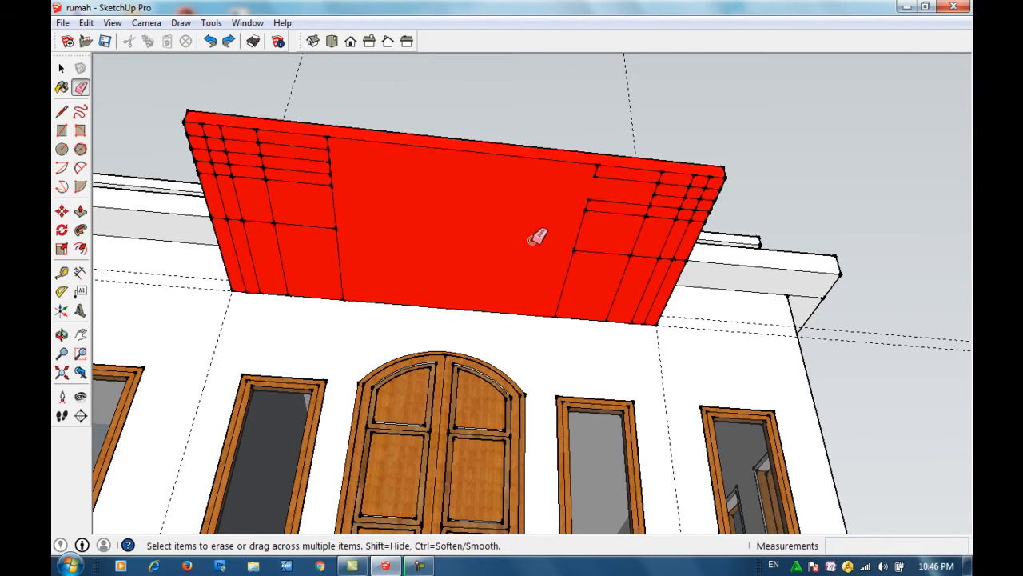
left_click(610, 177)
left_click(597, 171)
left_click(582, 223)
left_click(596, 210)
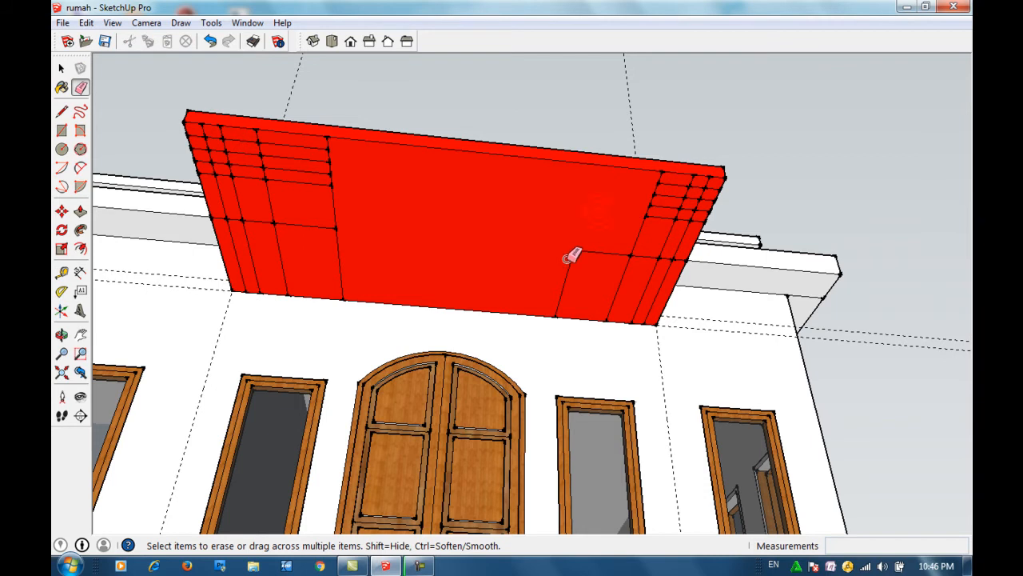
left_click(572, 257)
left_click(589, 253)
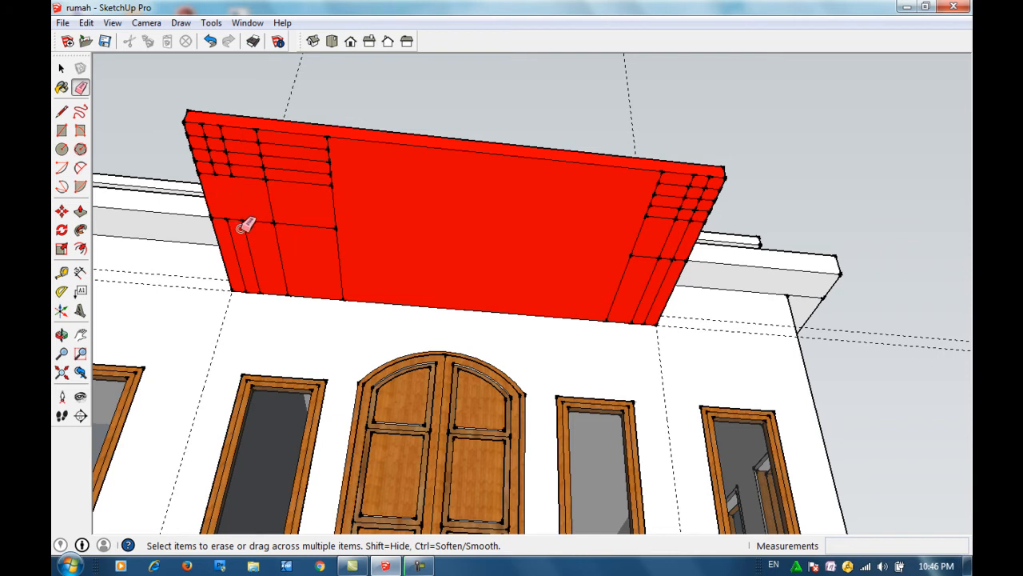
Step: Erase the grid lines around one small rectangle near the underside's front corner at the four-window end, keeping that rectangle
mouse_move(246, 228)
left_mouse_down()
mouse_move(264, 216)
mouse_move(280, 233)
left_mouse_up()
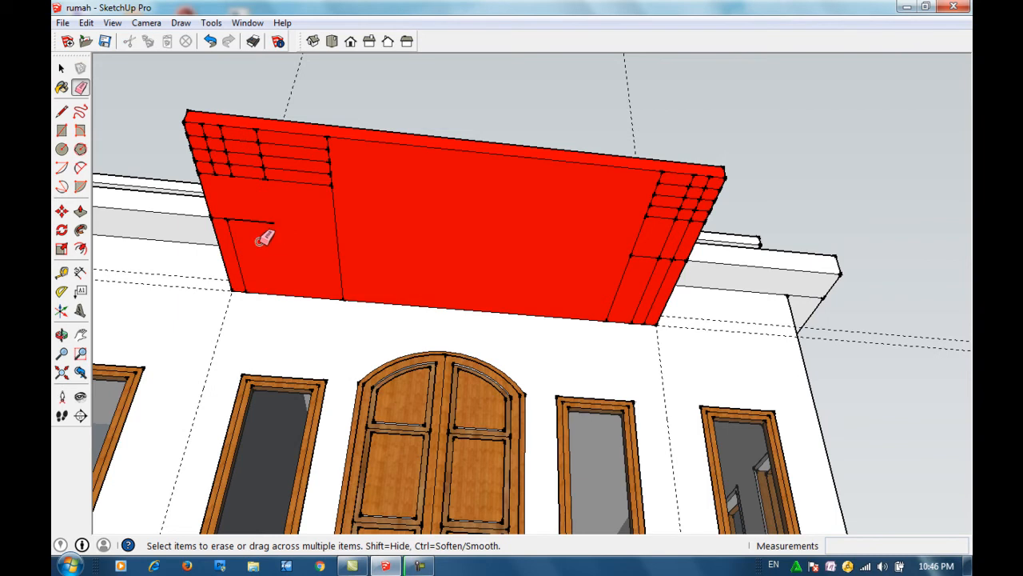
left_click(245, 222)
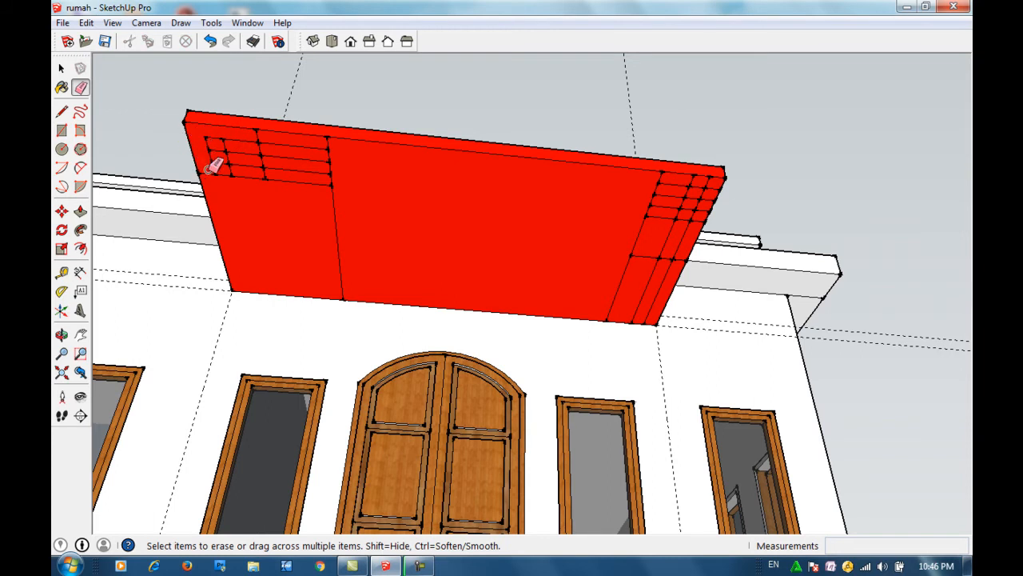
left_click_drag(219, 157, 220, 182)
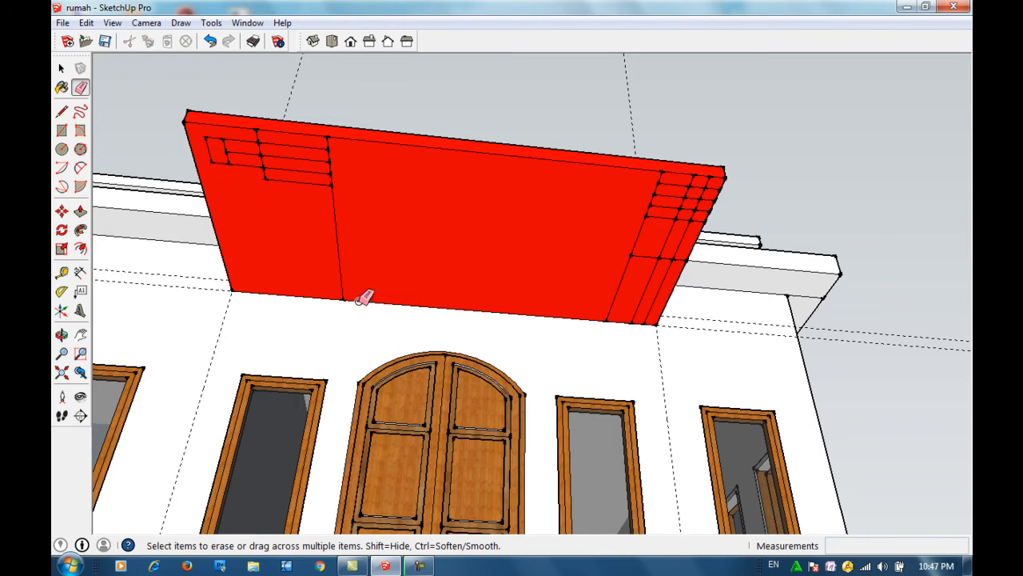
mouse_move(244, 152)
left_mouse_down()
mouse_move(246, 139)
mouse_move(249, 166)
left_mouse_up()
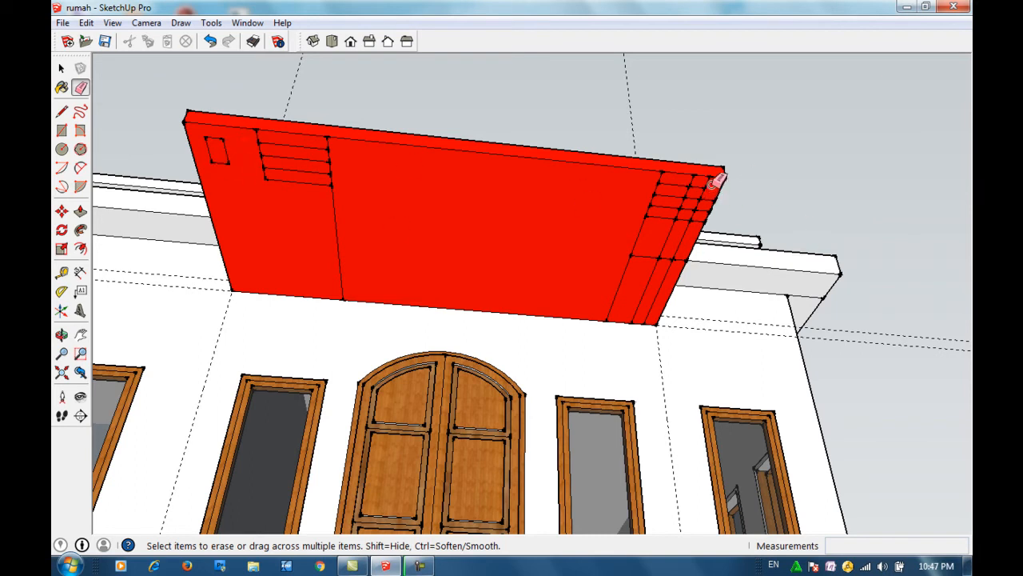
Step: Erase the remaining grid lines at the underside's two-window end, keeping only a matching small rectangle near the front corner
left_click_drag(691, 177, 702, 177)
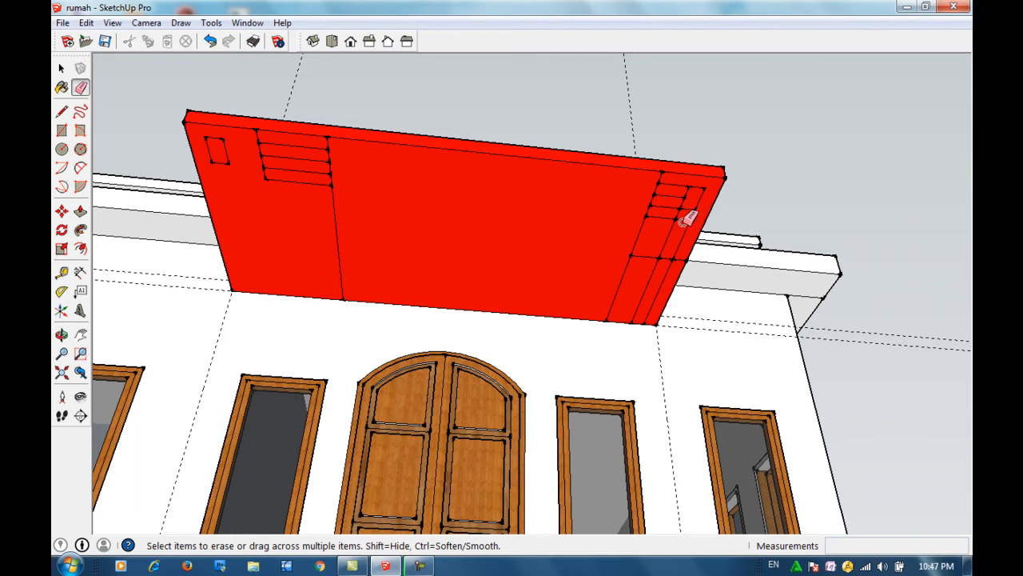
left_click(690, 217)
left_click_drag(675, 221, 667, 217)
left_click(665, 206)
left_click(673, 185)
left_click(671, 196)
left_click(656, 189)
left_click(627, 266)
left_click(657, 257)
left_click(662, 263)
left_click(670, 271)
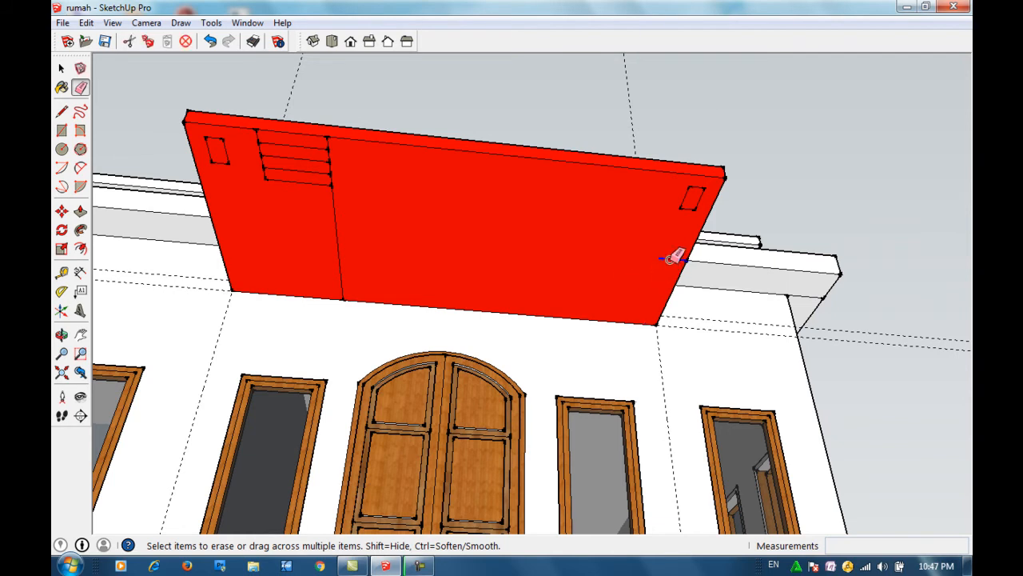
Step: Erase the leftover crosswise and lengthwise lines on the four-window half, keeping only the small corner rectangle there
left_click(329, 180)
left_click(330, 180)
left_click(317, 165)
left_click(314, 162)
left_click(328, 164)
left_click(326, 145)
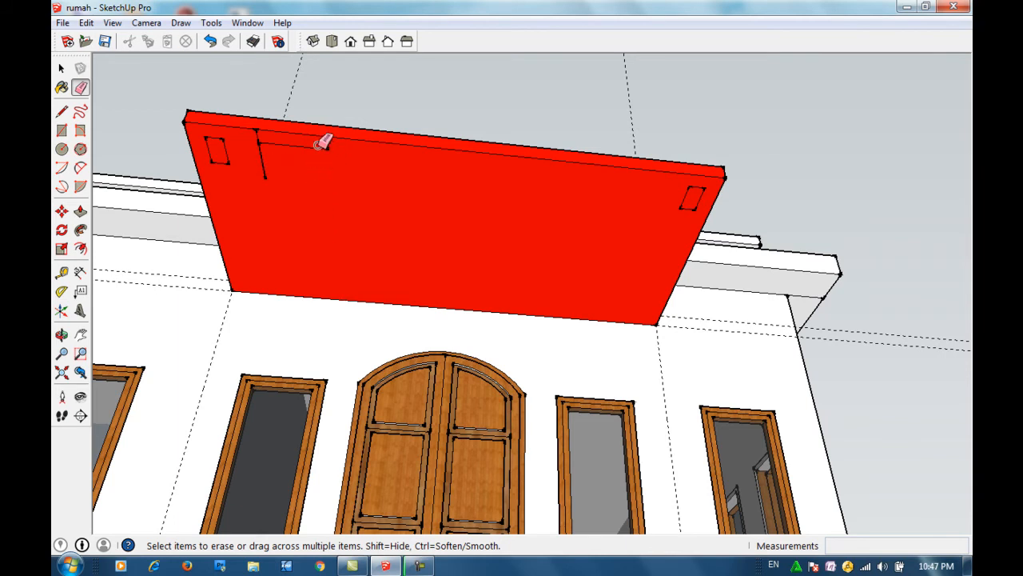
left_click(323, 145)
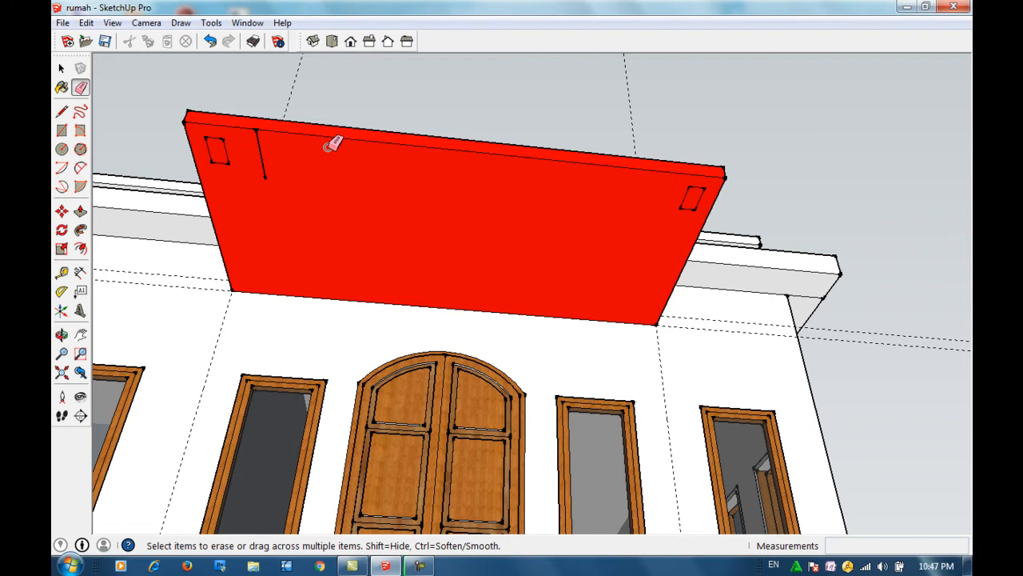
left_click(259, 154)
left_click(61, 68)
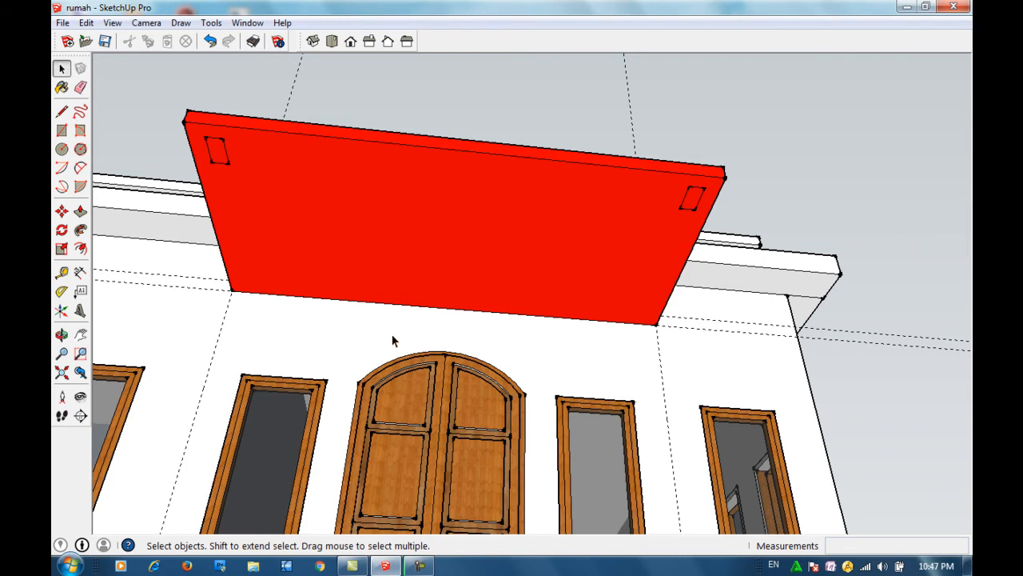
Step: Measure the height from the canopy's underside at the wall down to the base of the brick plinth
key("o")
left_click_drag(365, 338, 336, 479)
scroll(344, 478, "down", 5)
scroll(363, 450, "down", 1)
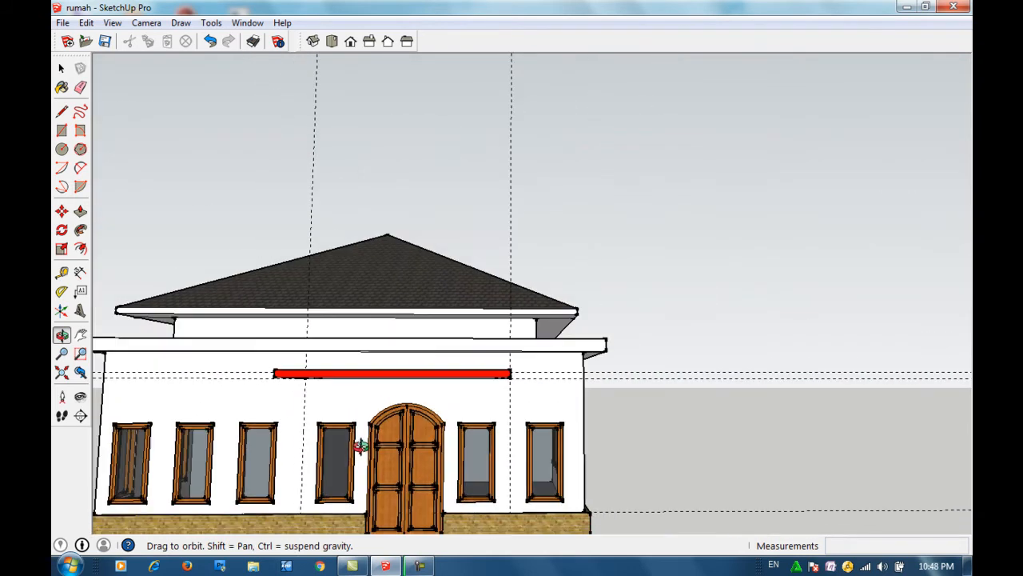
key("h")
left_click_drag(344, 478, 281, 373)
key("o")
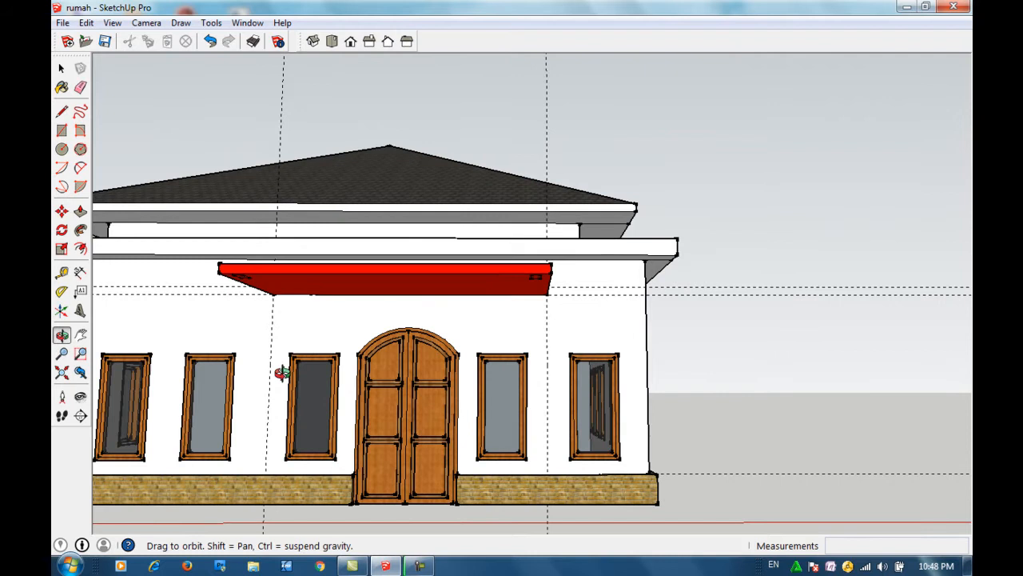
left_click(61, 68)
left_click(61, 274)
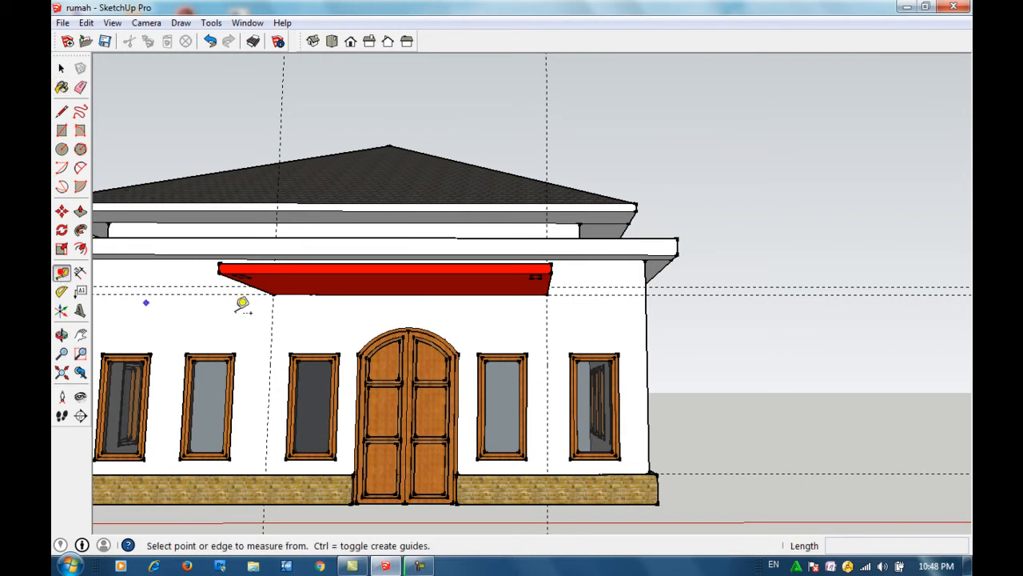
left_click(339, 295)
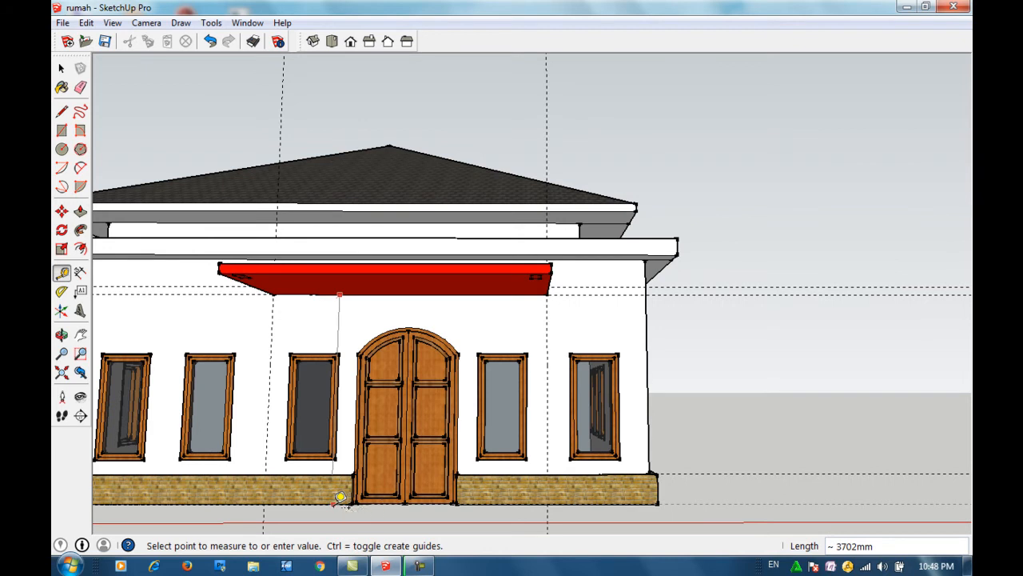
key("space")
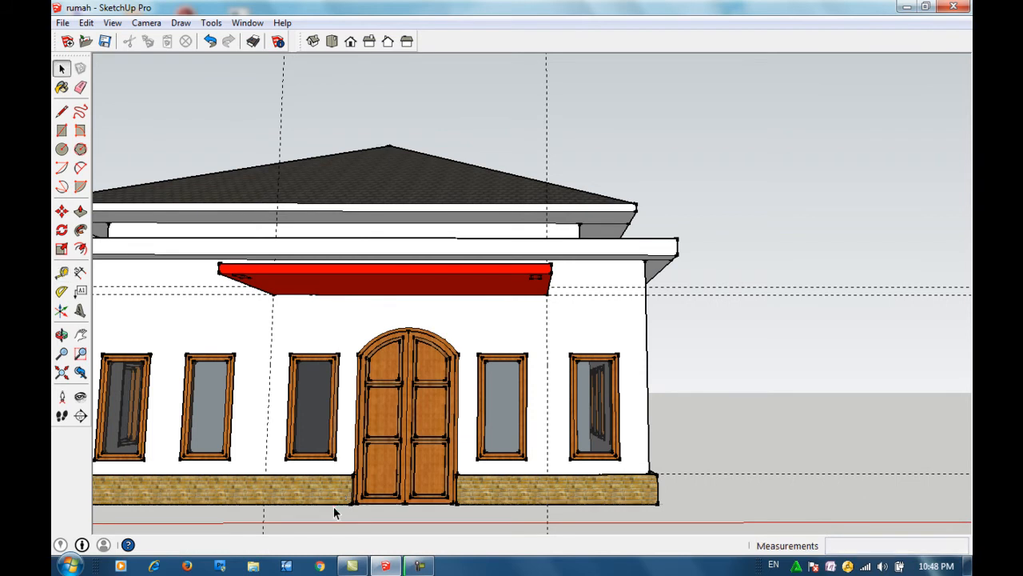
Step: Extrude both small rectangles under the canopy's front corners 3702 mm downward to form two square posts
key("o")
scroll(338, 307, "up", 5)
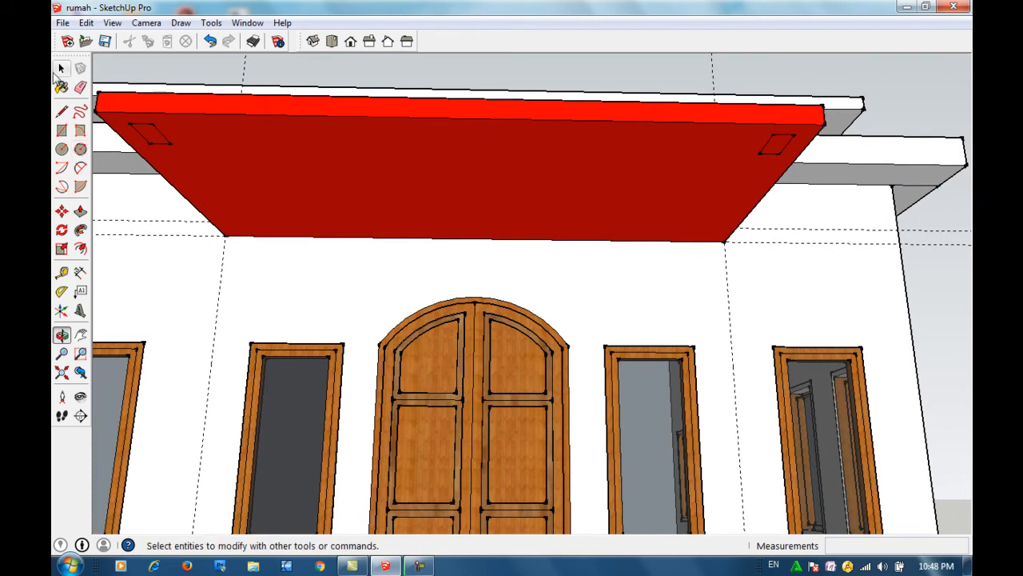
left_click(80, 211)
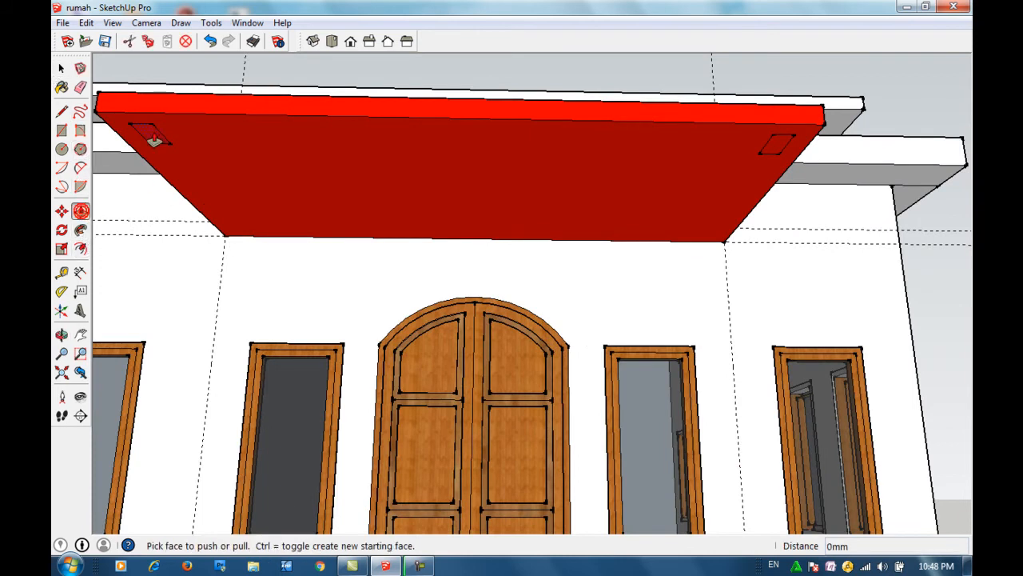
left_click_drag(152, 142, 150, 212)
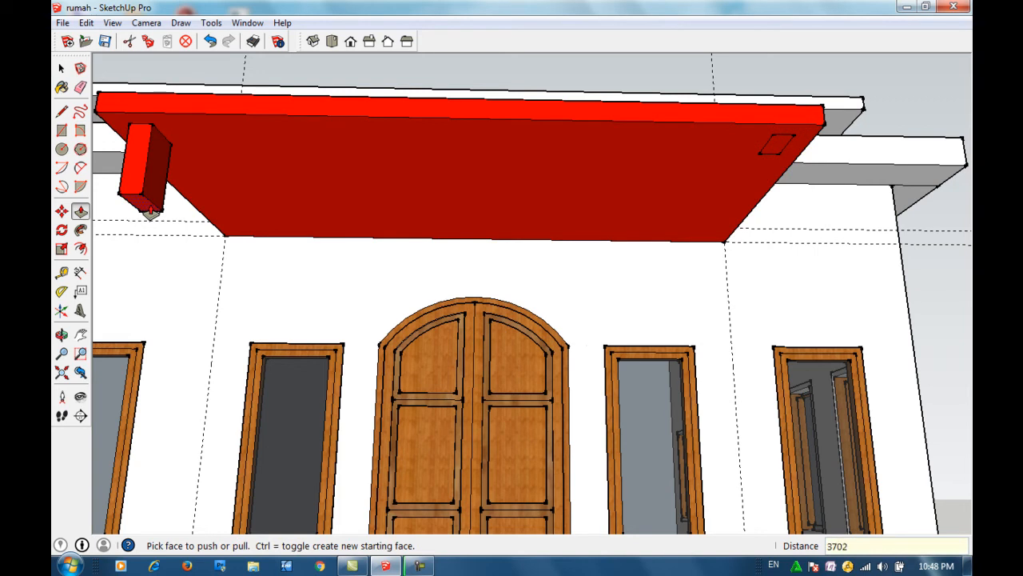
key("Return")
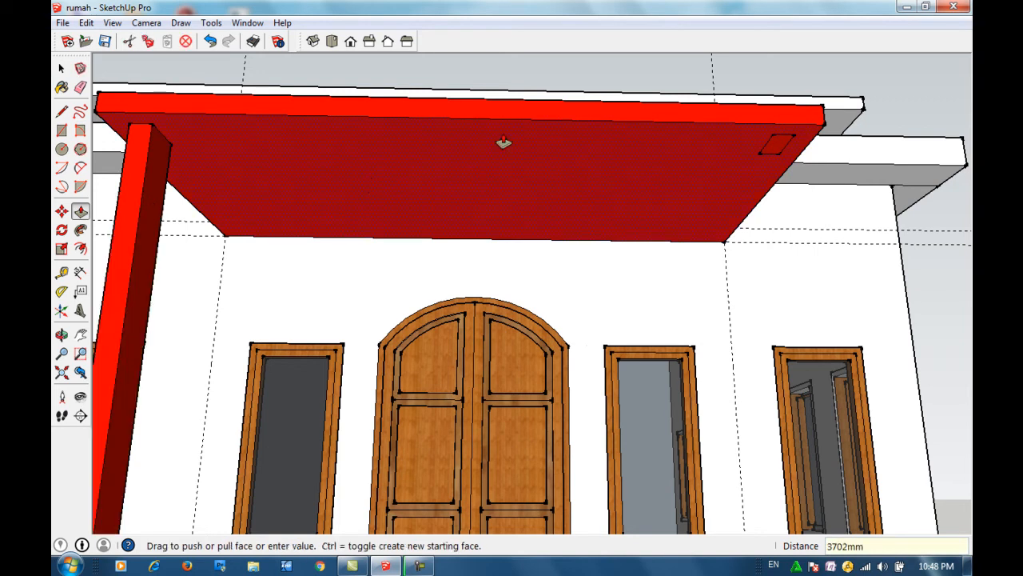
left_click_drag(775, 145, 778, 210)
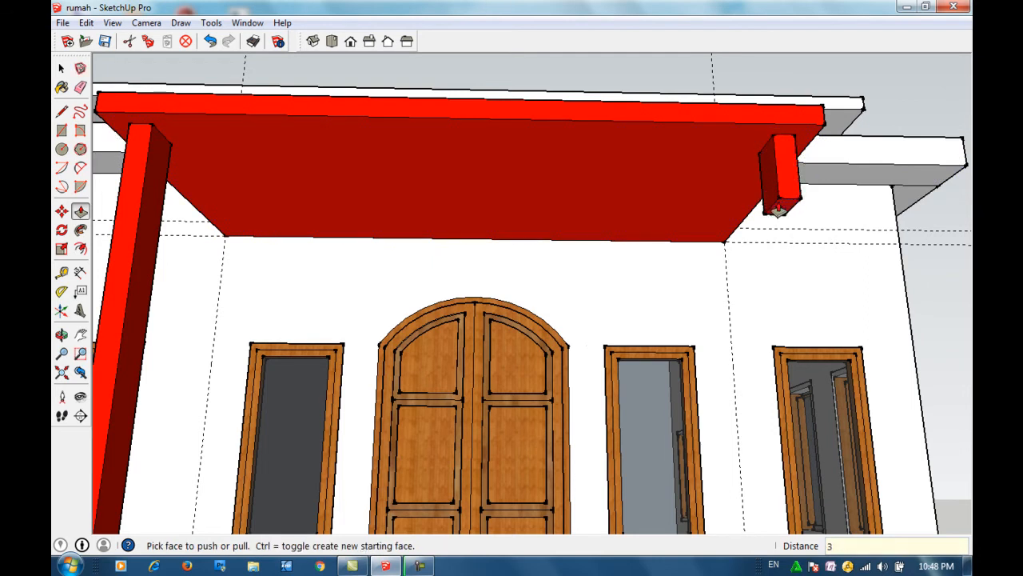
key("Return")
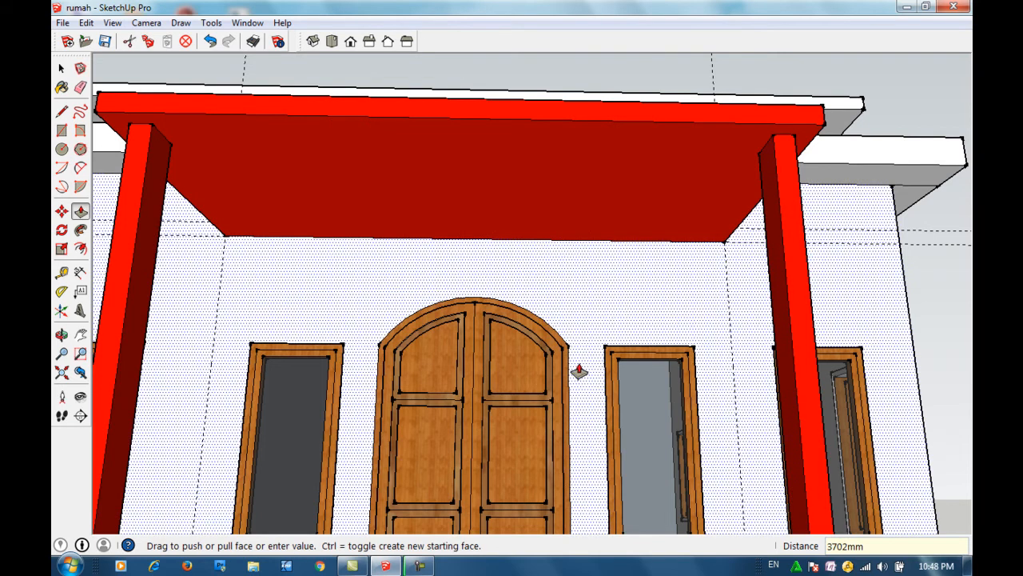
Step: Examine the canopy and its two posts from the front, including the joint at the two-window end
key("o")
scroll(585, 372, "down", 5)
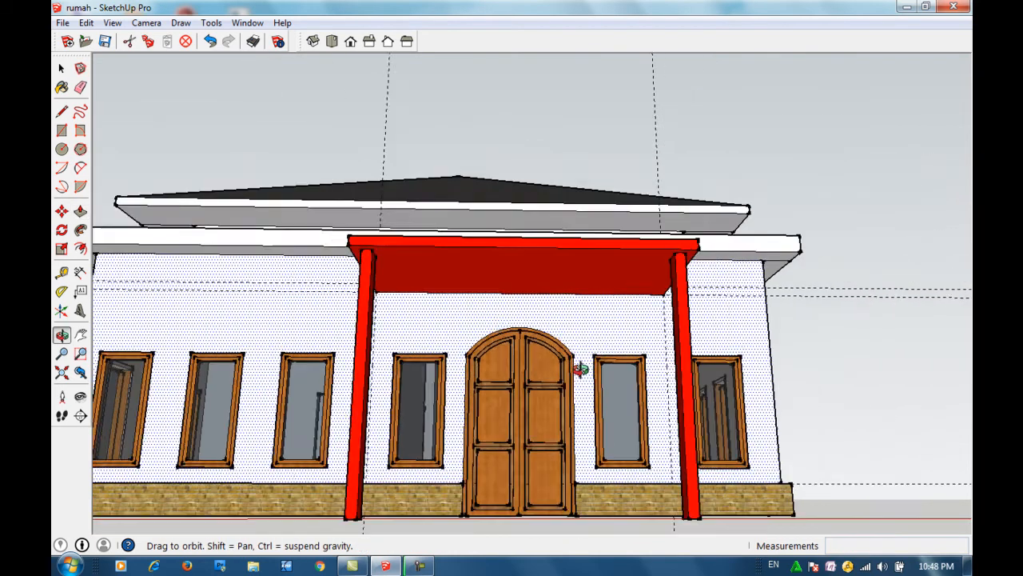
left_click_drag(555, 440, 532, 528)
mouse_move(546, 450)
left_mouse_down()
mouse_move(371, 467)
mouse_move(577, 432)
left_mouse_up()
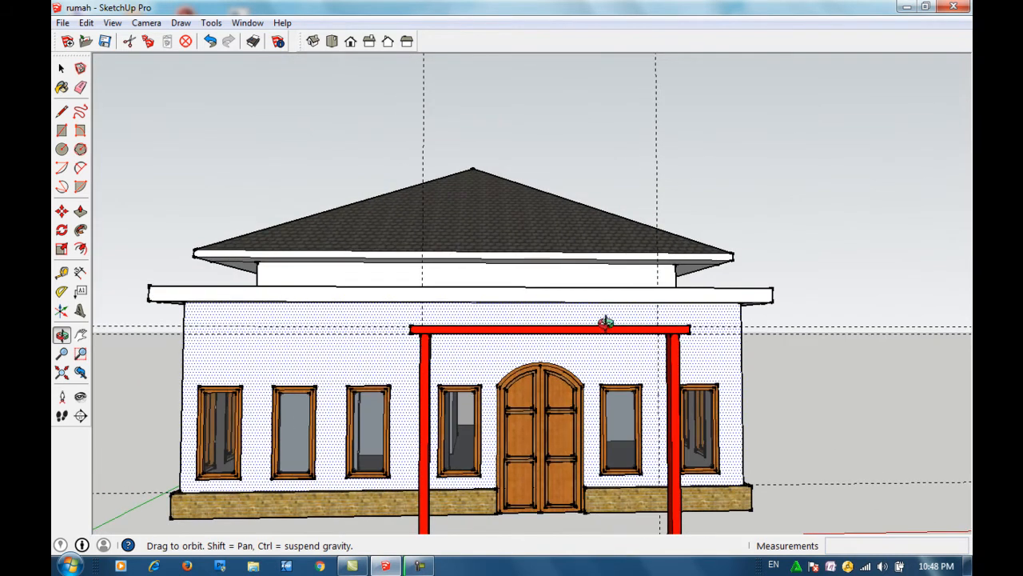
scroll(643, 359, "up", 2)
scroll(644, 359, "up", 4)
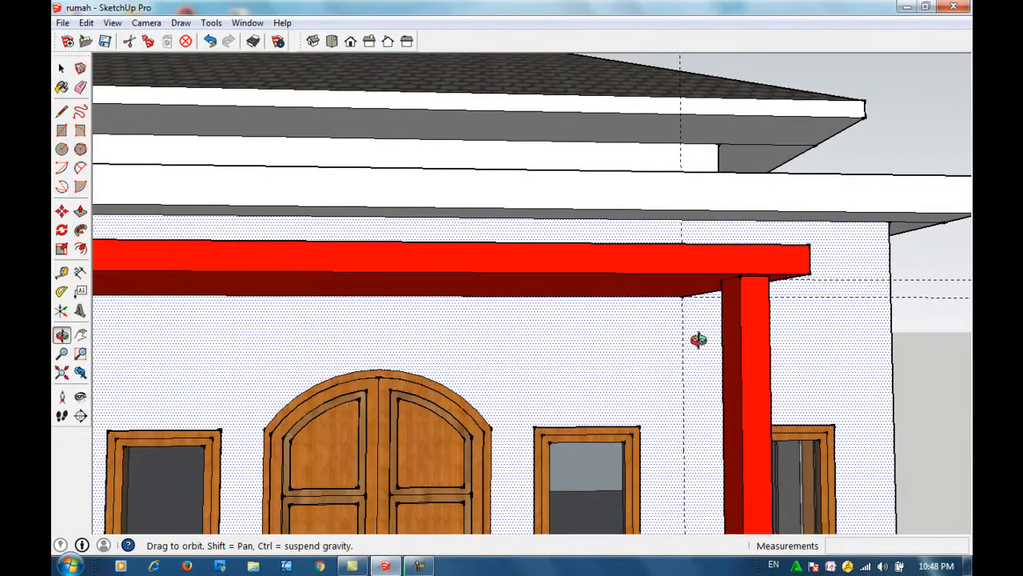
scroll(706, 330, "up", 2)
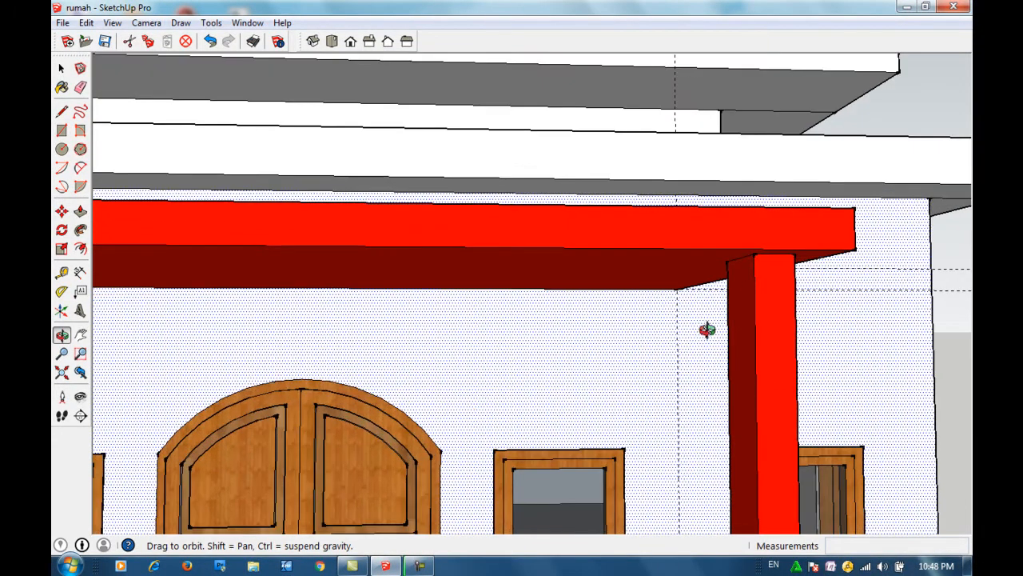
Step: Place a guide 400 mm below the canopy's underside on the inner face of the post at the two-window end
left_click(62, 70)
left_click(62, 70)
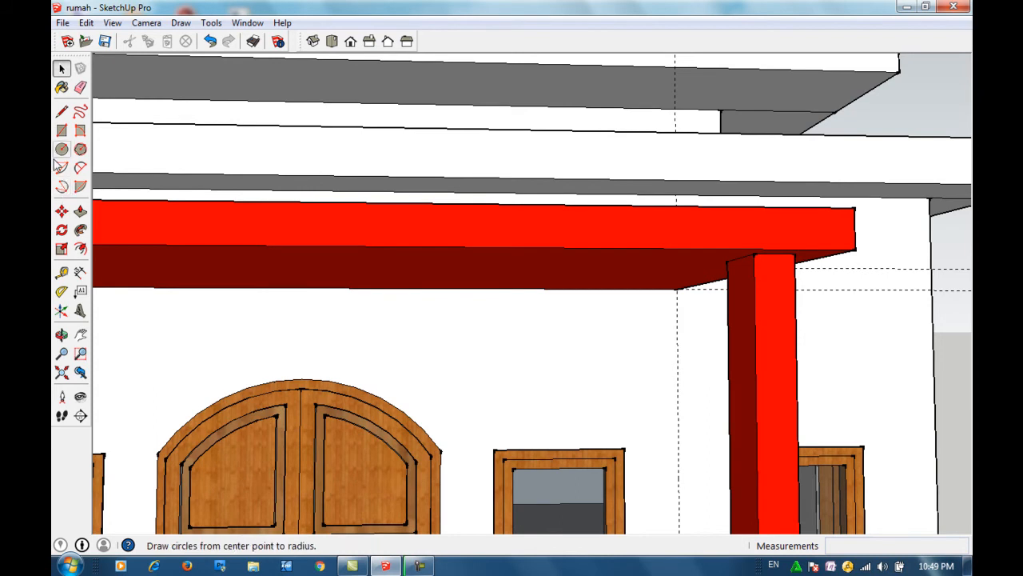
left_click(62, 276)
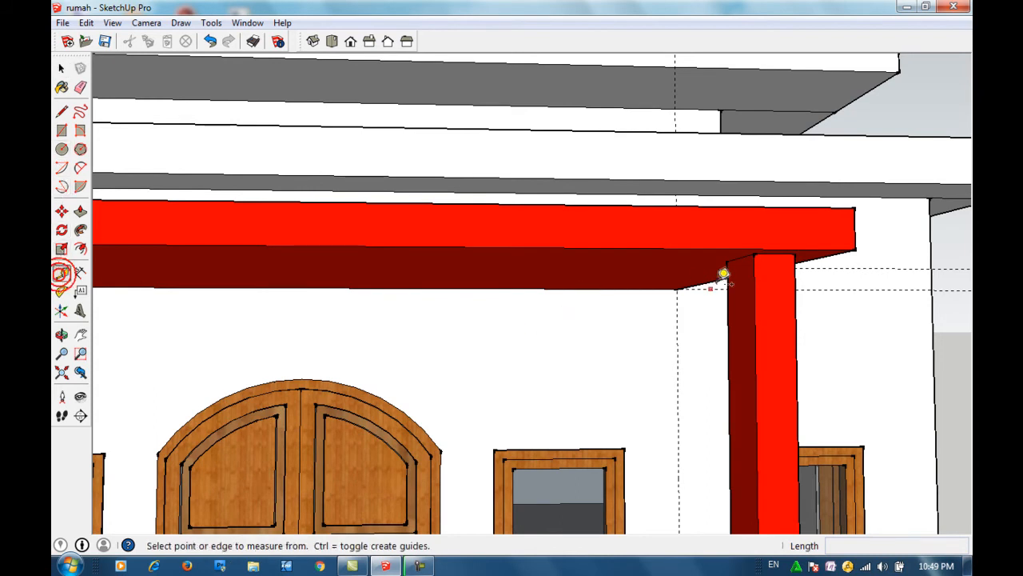
left_click(740, 258)
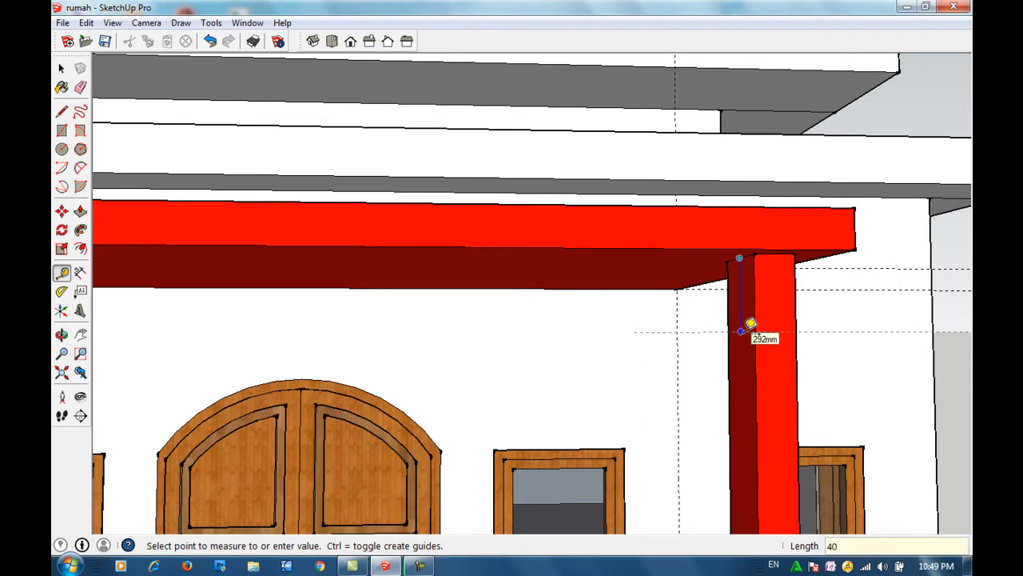
key("Return")
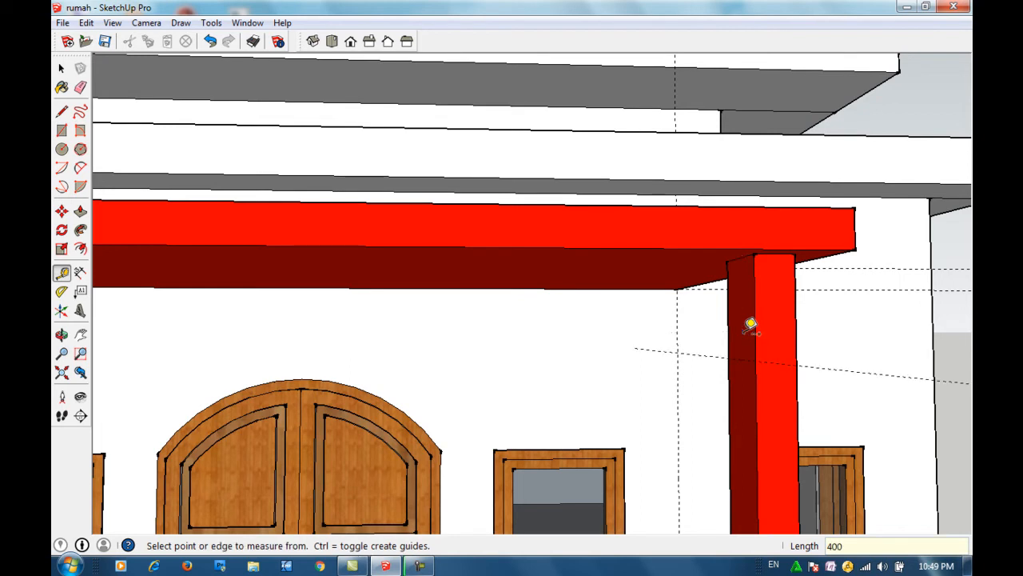
Step: Draw a line along the guide across the full width of that post's inner face
scroll(750, 324, "up", 5)
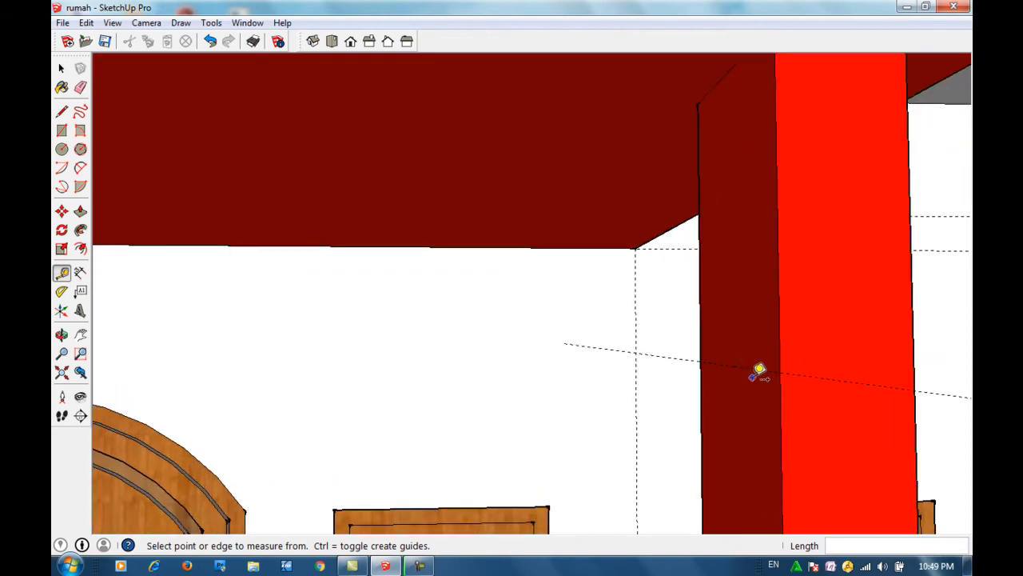
key("o")
left_click_drag(753, 377, 852, 381)
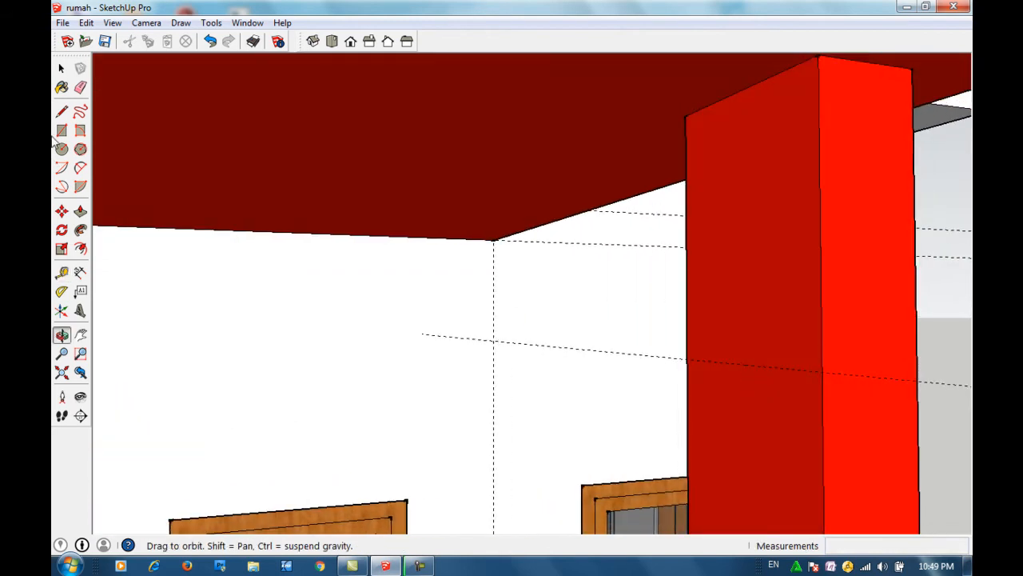
left_click(62, 111)
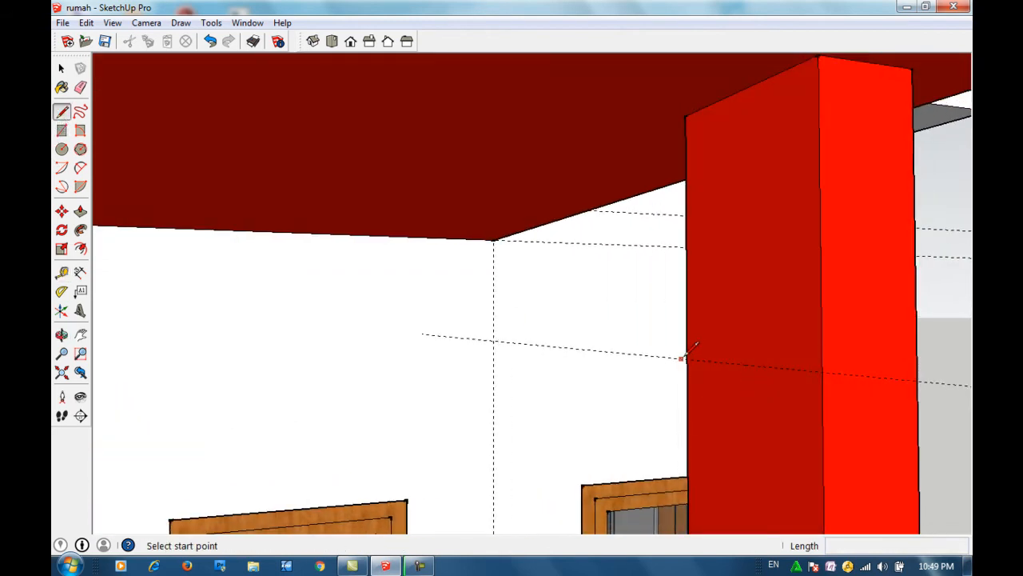
left_click(687, 359)
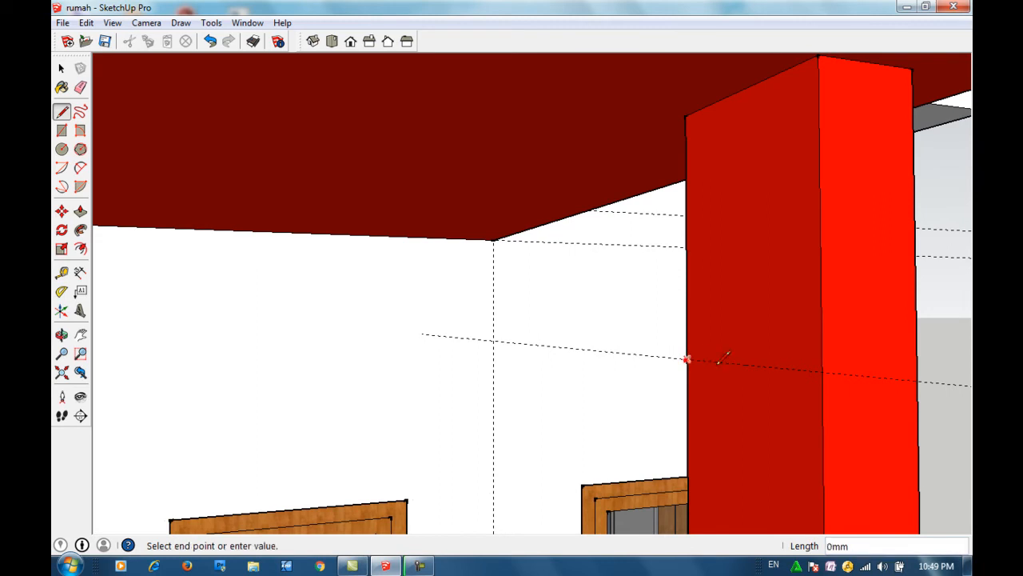
left_click(823, 369)
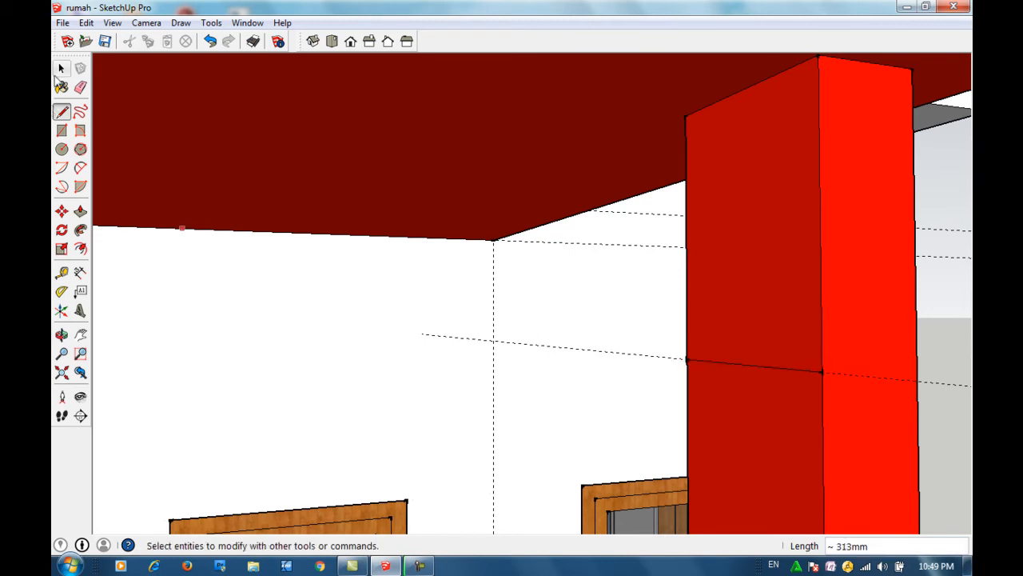
Step: Place a guide 150 mm below the line on the post's inner face and draw a second line across the face along it
left_click(61, 272)
left_click(758, 366)
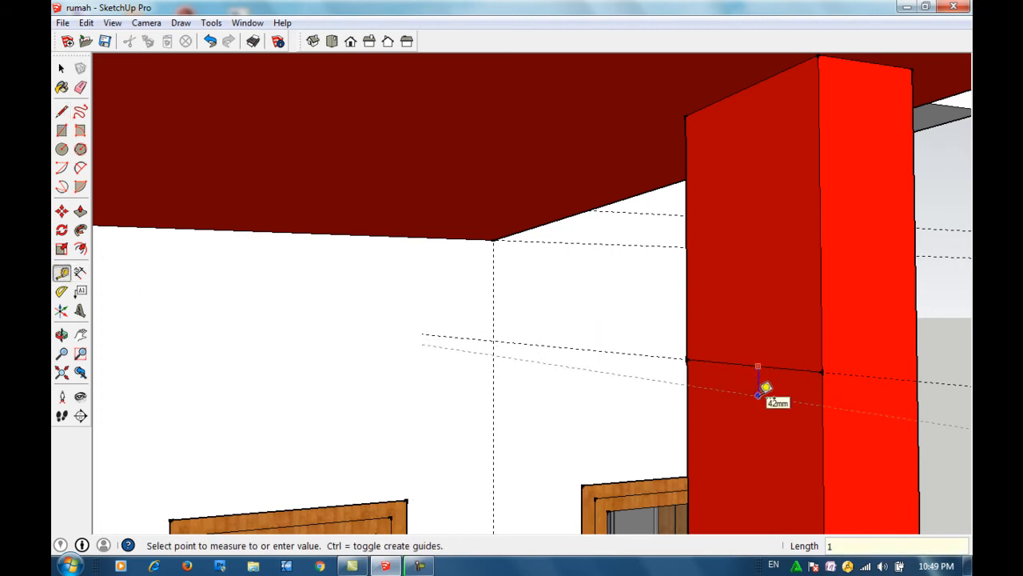
key("Return")
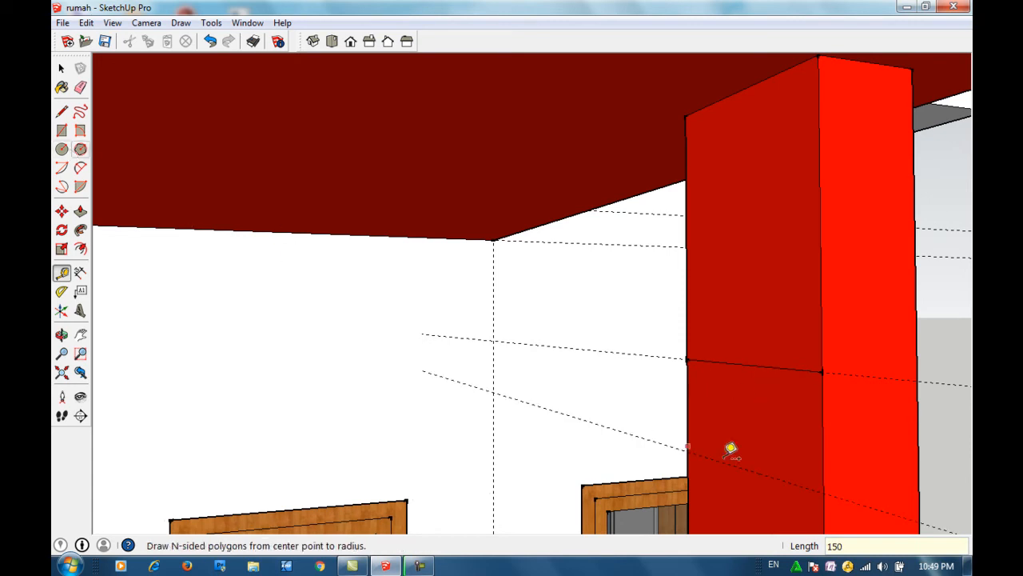
key("h")
left_click_drag(730, 456, 683, 356)
left_click(62, 110)
left_click(648, 362)
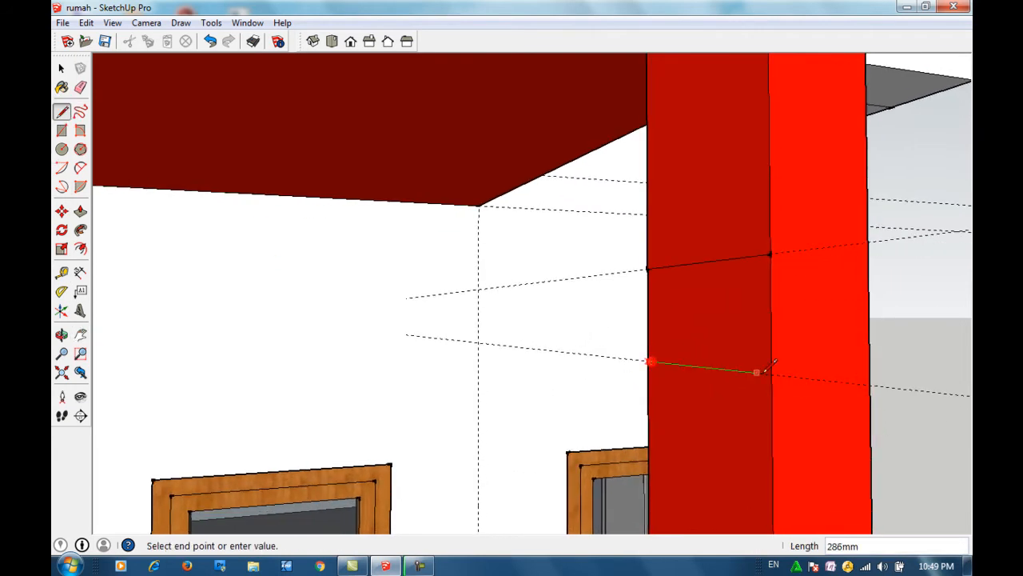
left_click(770, 372)
Step: Delete the two guides that run through the lines on the post's inner face
key("space")
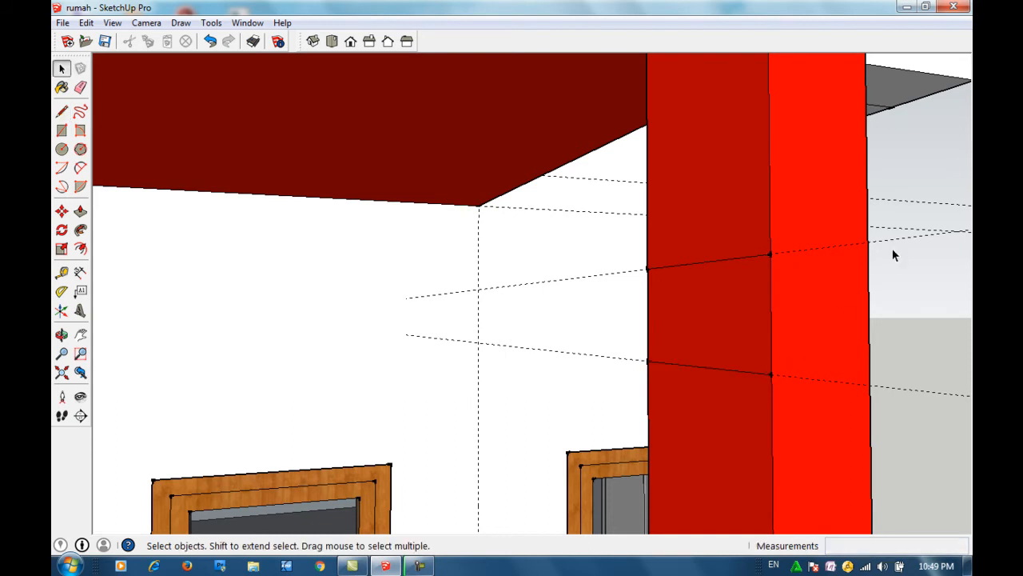
left_click(906, 238)
key("Delete")
left_click(889, 385)
left_click(891, 387)
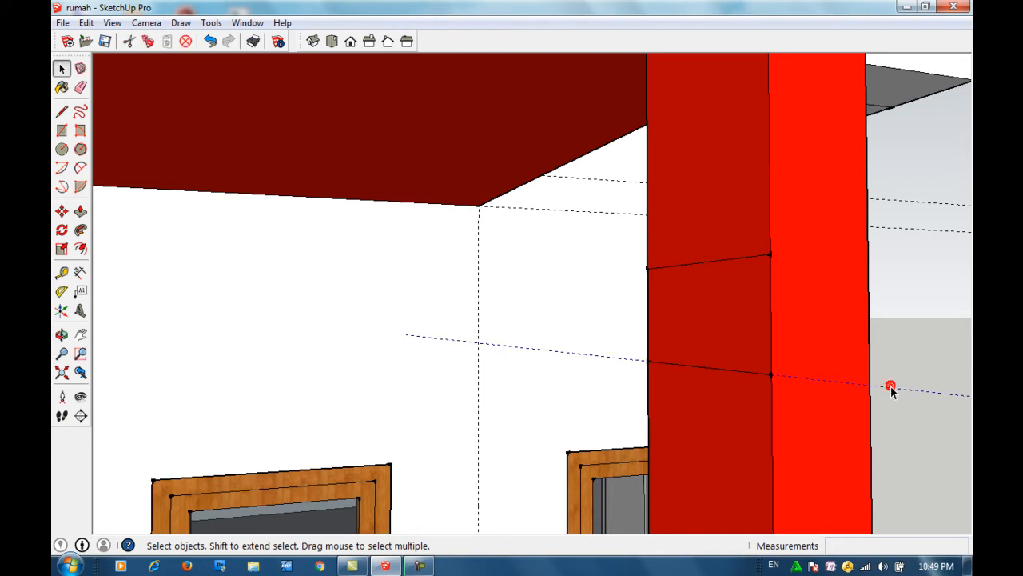
key("Delete")
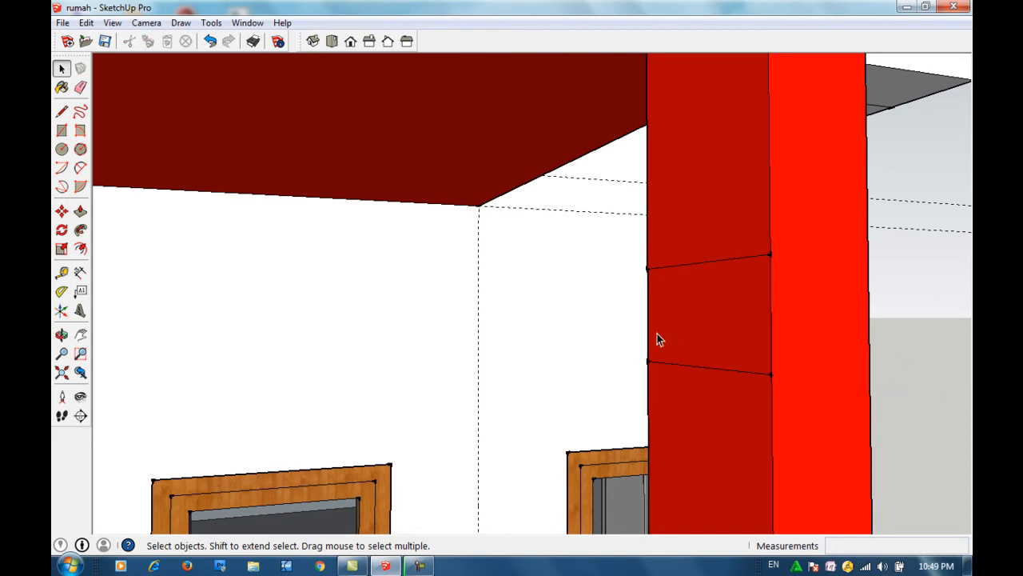
Step: Measure the clear distance between the two canopy posts just below the canopy
scroll(632, 331, "down", 6)
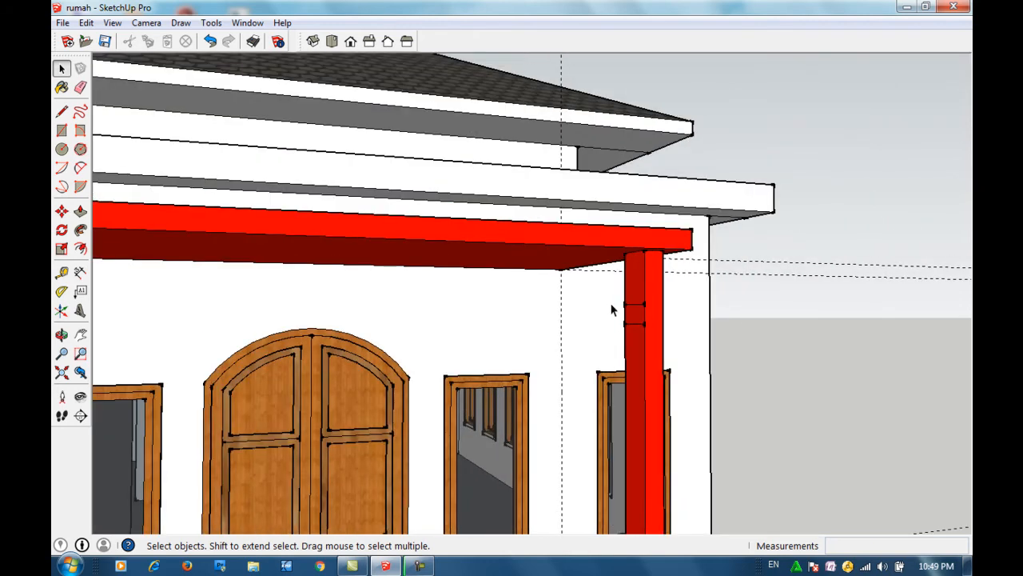
key("o")
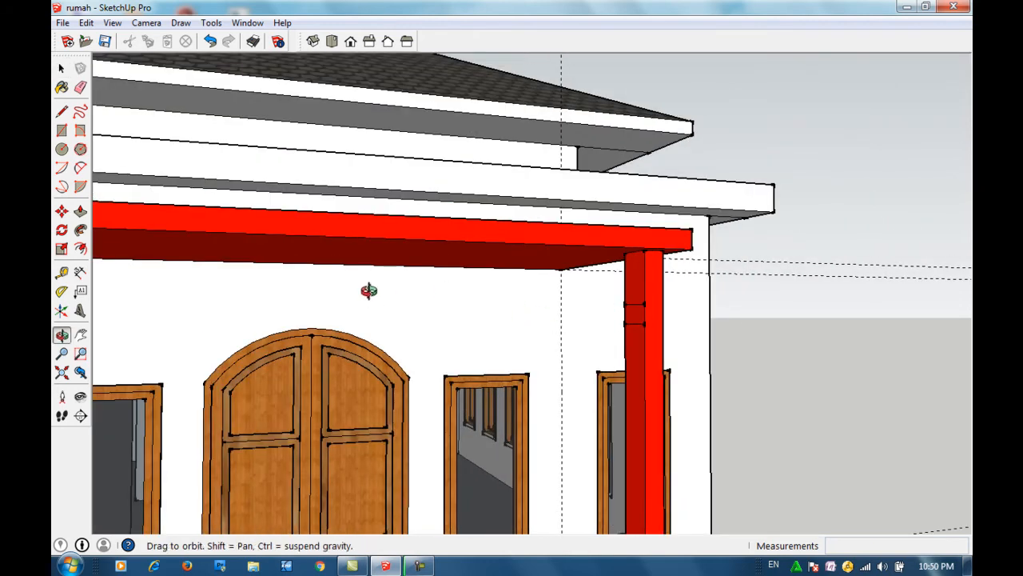
left_click_drag(366, 290, 224, 317)
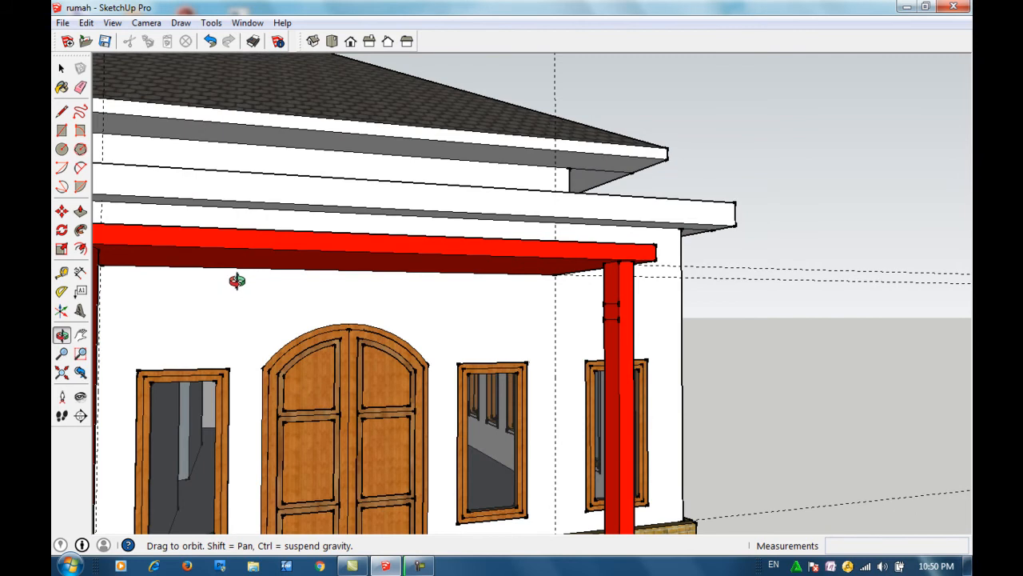
key("h")
left_click_drag(231, 276, 341, 222)
key("o")
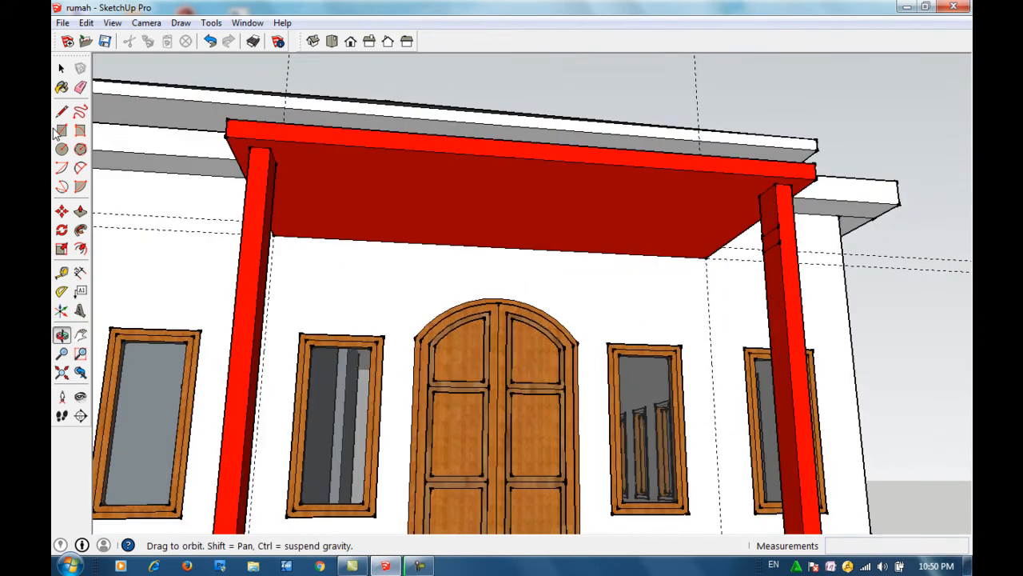
left_click(62, 68)
left_click(61, 275)
left_click(274, 145)
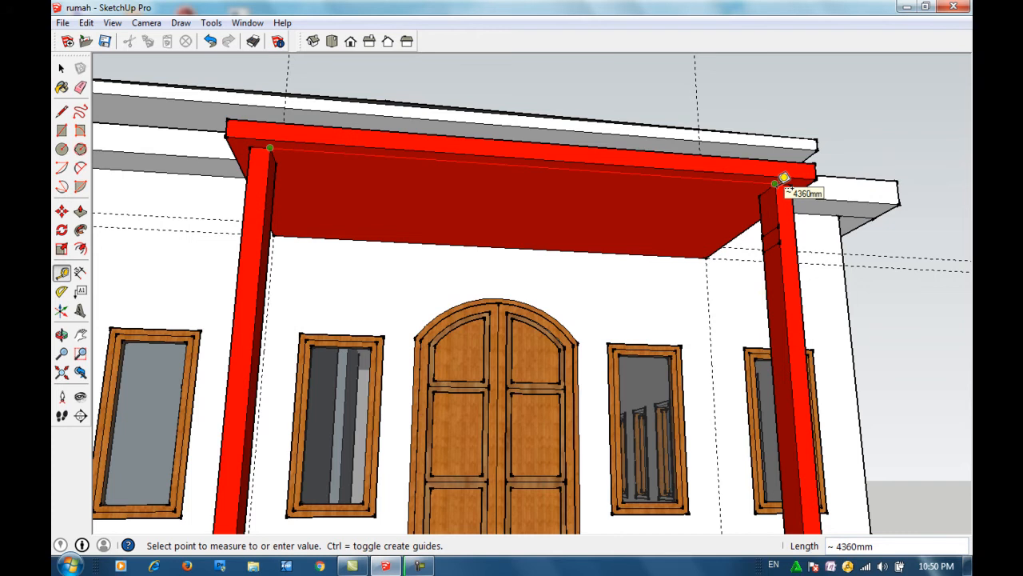
left_click(847, 152)
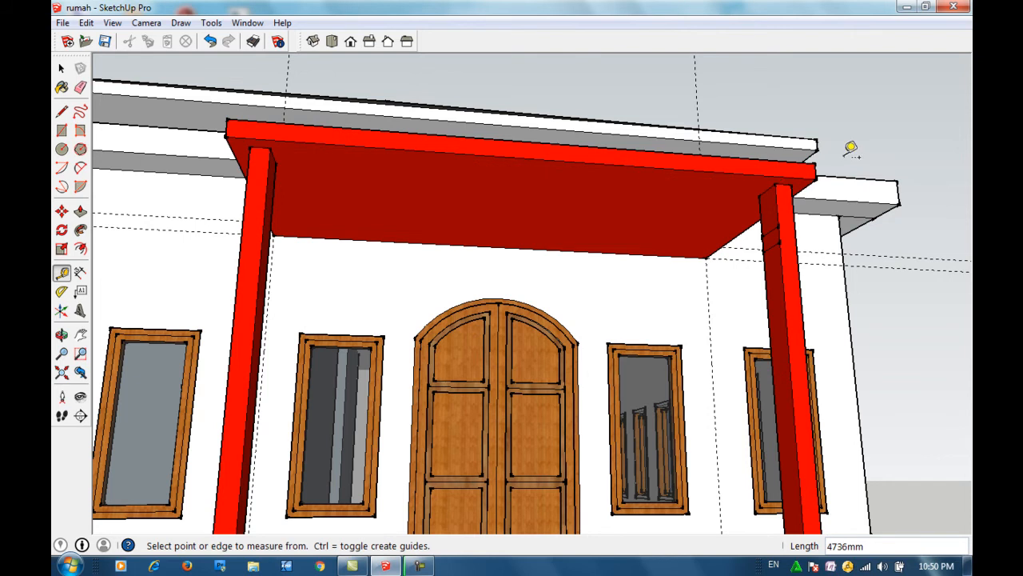
Step: Extrude the rectangle between the two lines 4360 mm toward the opposite post to form a crossbeam
left_click(80, 211)
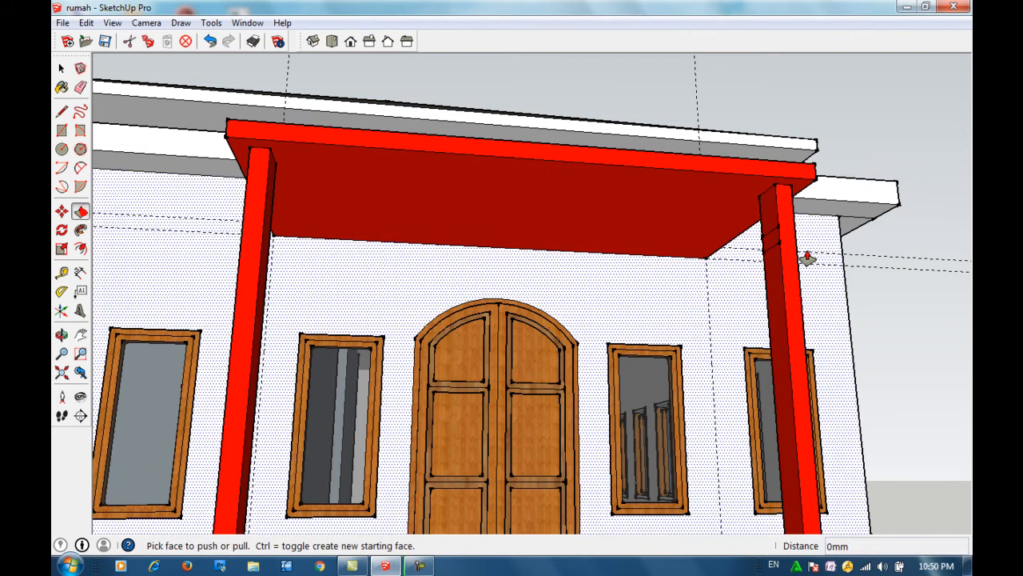
left_click(772, 242)
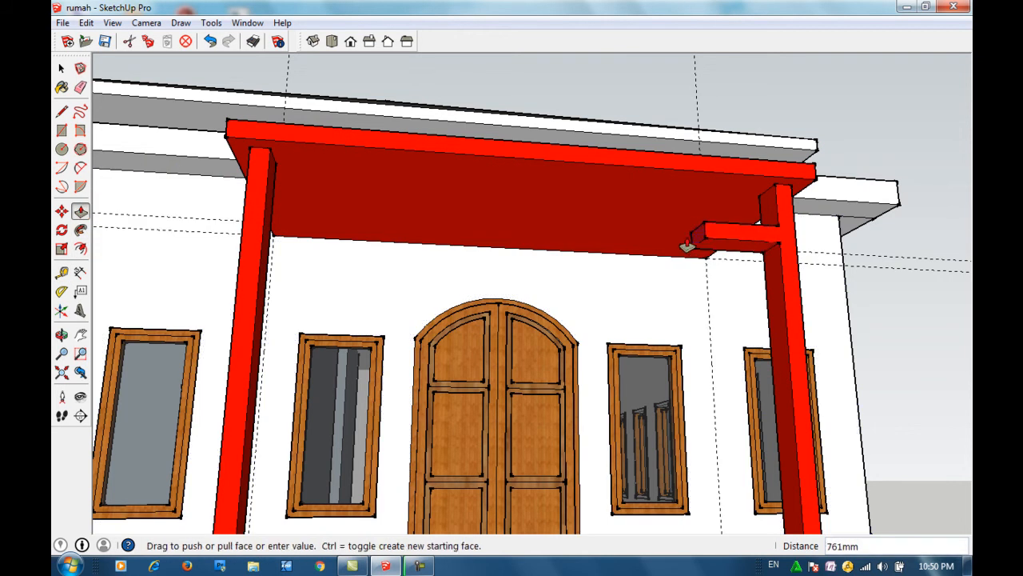
left_click(686, 245)
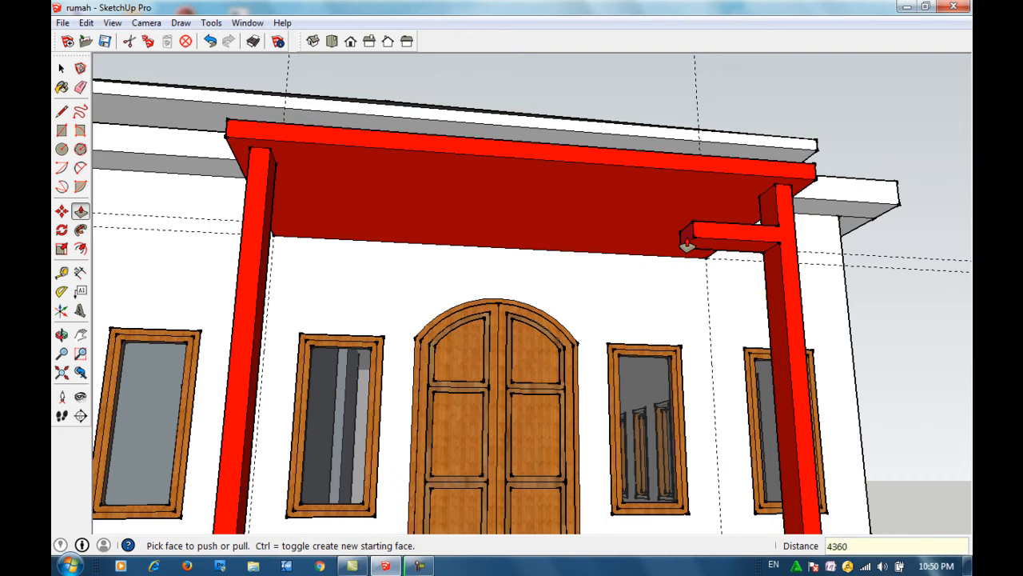
type("4360")
key("Return")
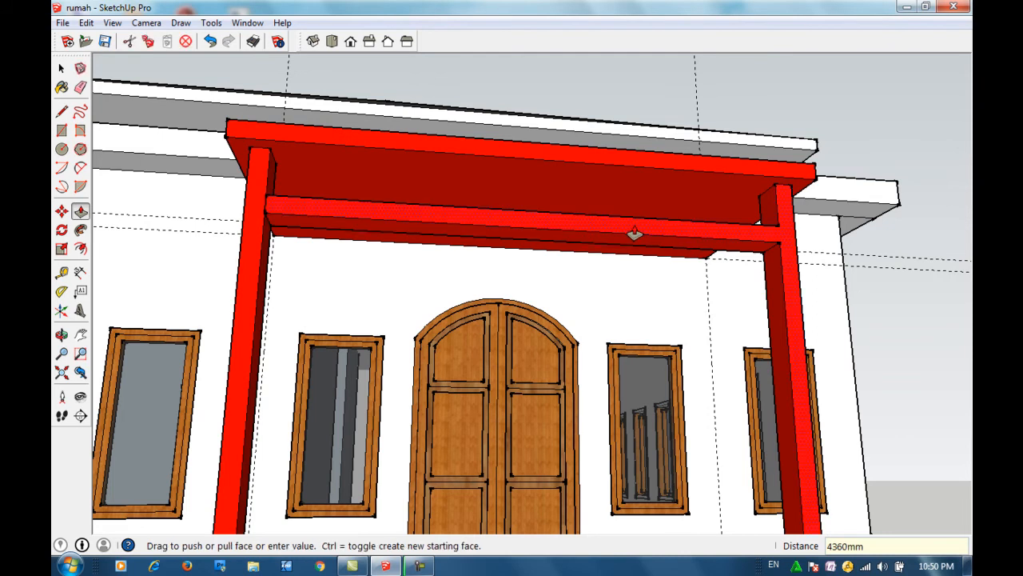
left_click(61, 68)
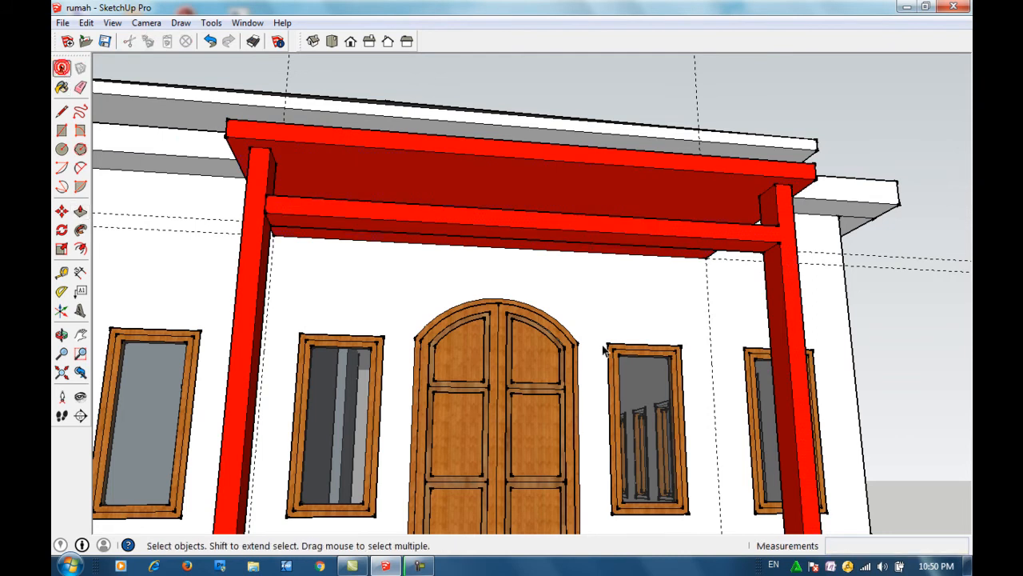
Step: Examine the canopy, posts and new crossbeam from the two-window end of the house, from above and below
key("o")
left_click_drag(571, 309, 329, 372)
key("space")
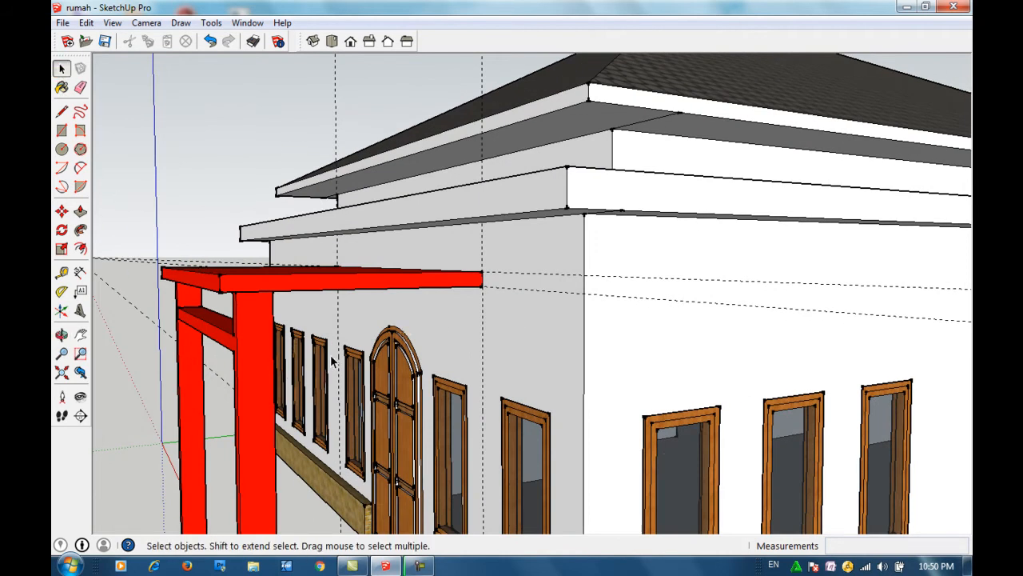
key("o")
left_click_drag(331, 354, 279, 361)
middle_click_drag(278, 361, 328, 329)
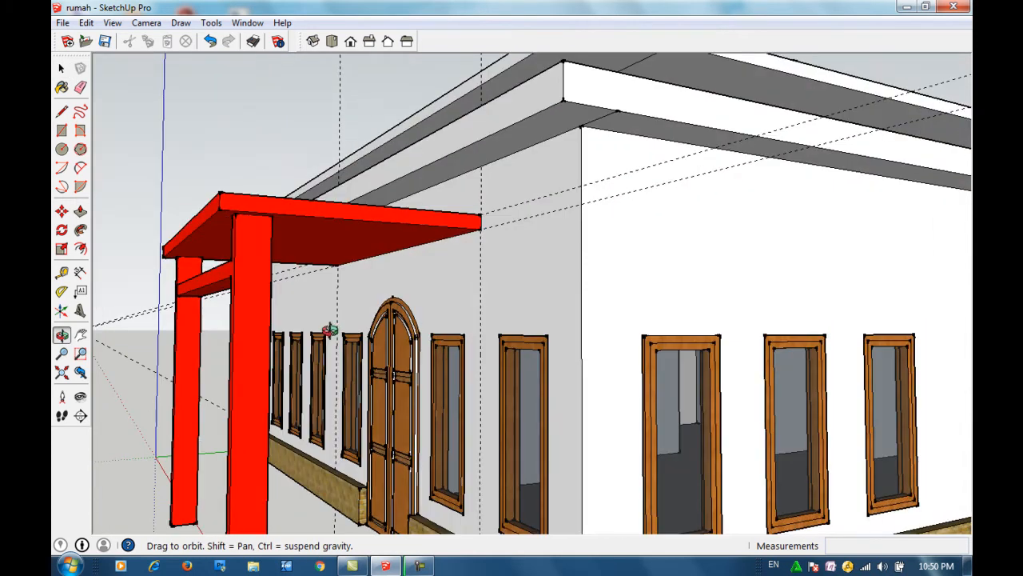
scroll(329, 333, "up", 4)
left_click_drag(327, 283, 567, 354)
key("h")
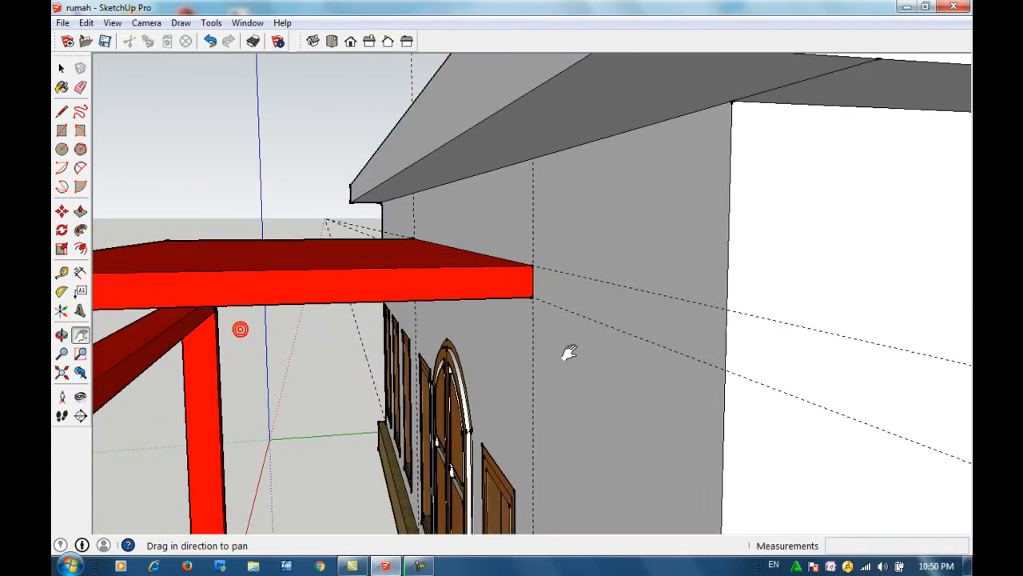
scroll(288, 392, "up", 3)
scroll(412, 383, "down", 4)
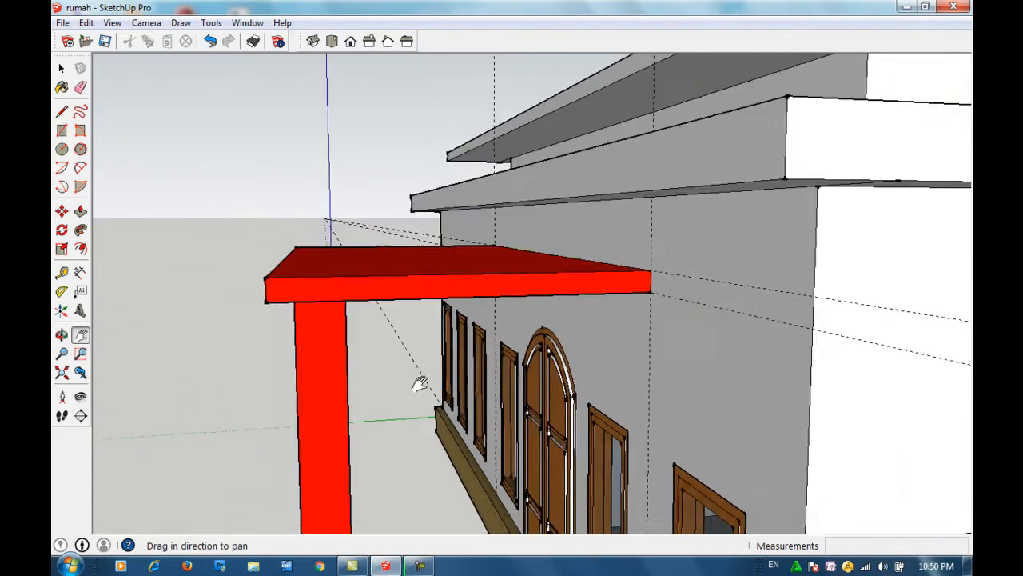
middle_click_drag(412, 384, 555, 324)
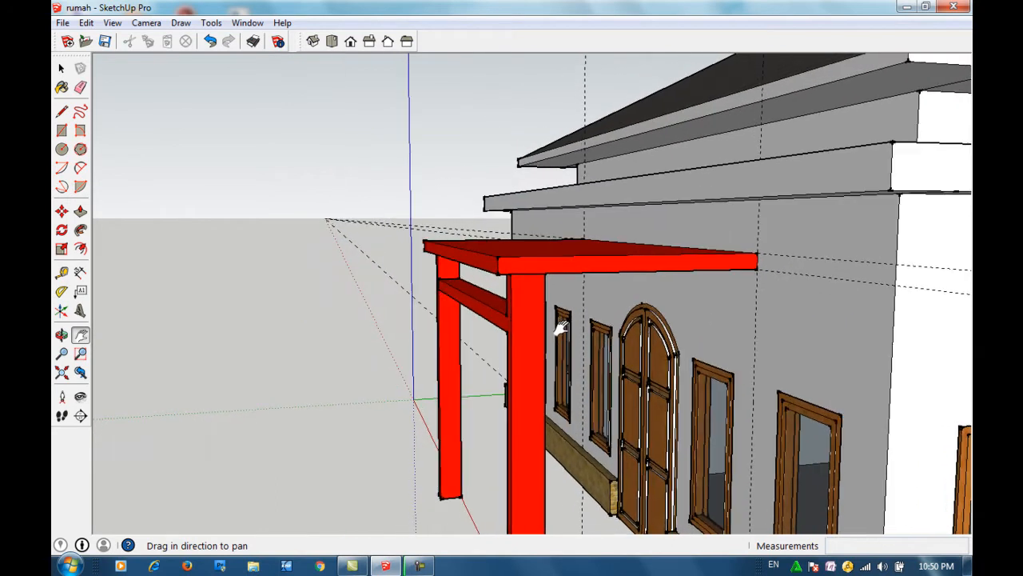
Step: Outline a closed rectangle level with the crossbeam on the wall-facing side of the post nearest the two-window end
key("o")
left_click_drag(562, 337, 418, 335)
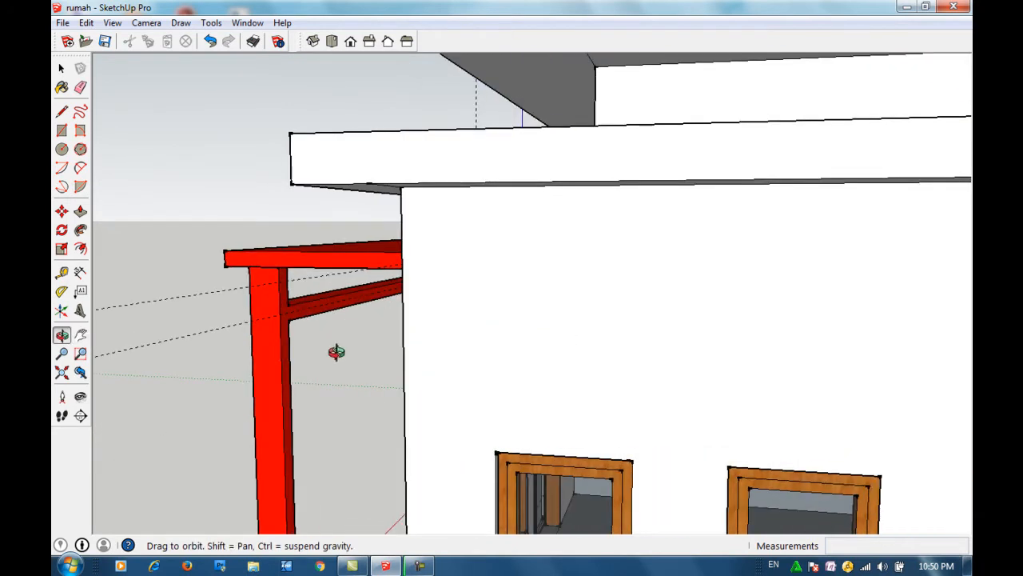
scroll(335, 351, "up", 2)
scroll(340, 356, "up", 1)
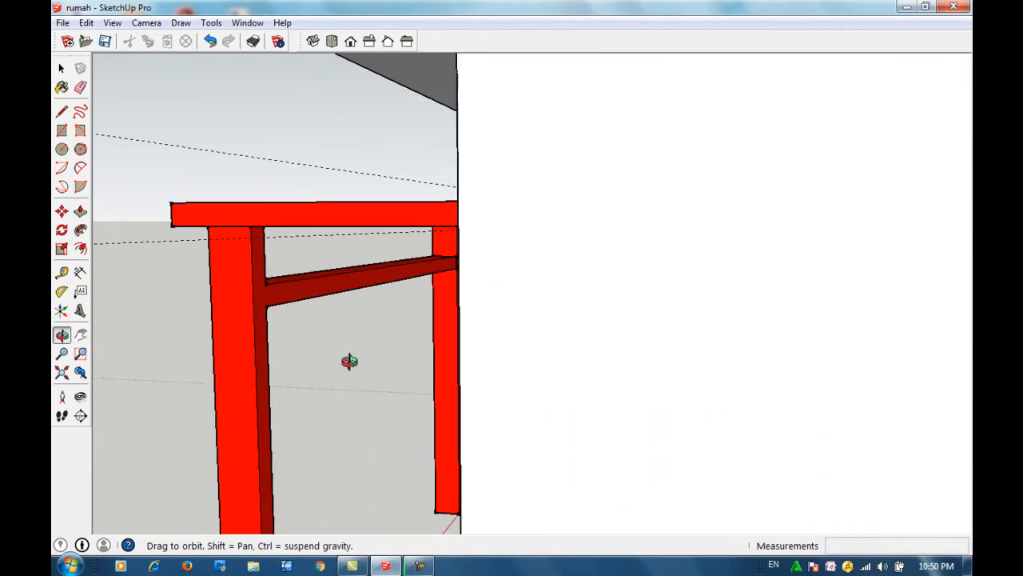
left_click(62, 112)
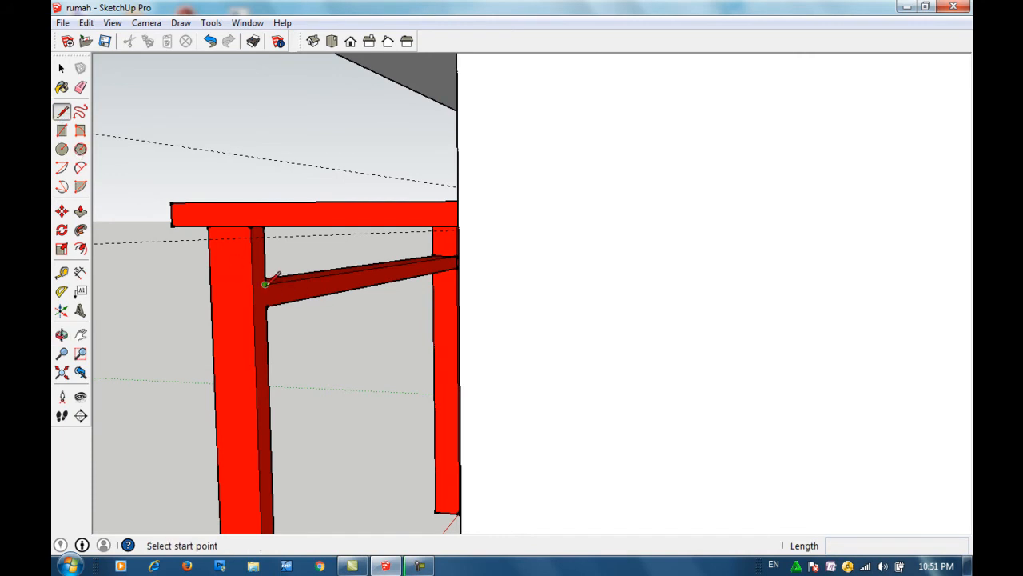
left_click(265, 284)
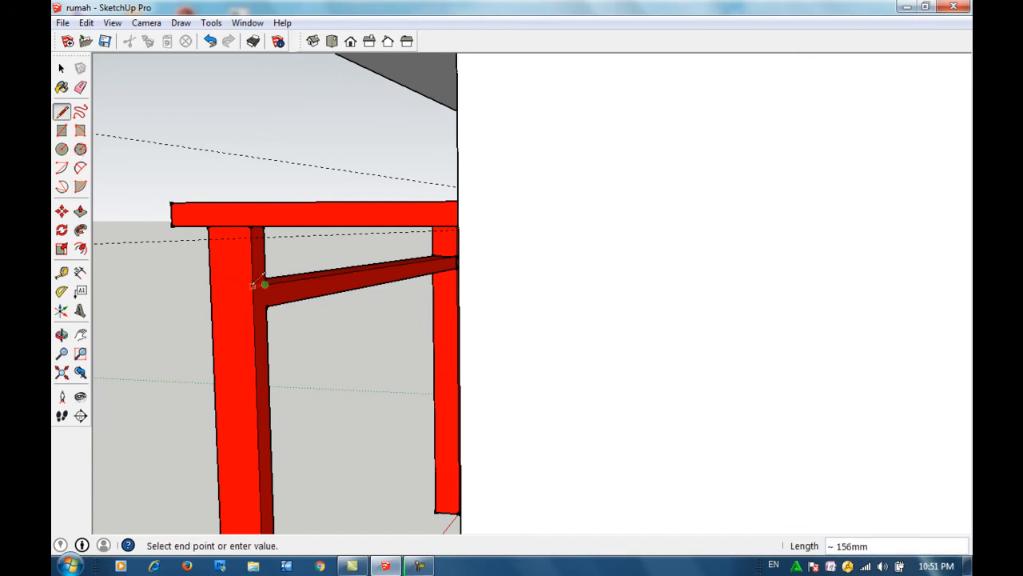
left_click(253, 285)
left_click(266, 306)
left_click(256, 312)
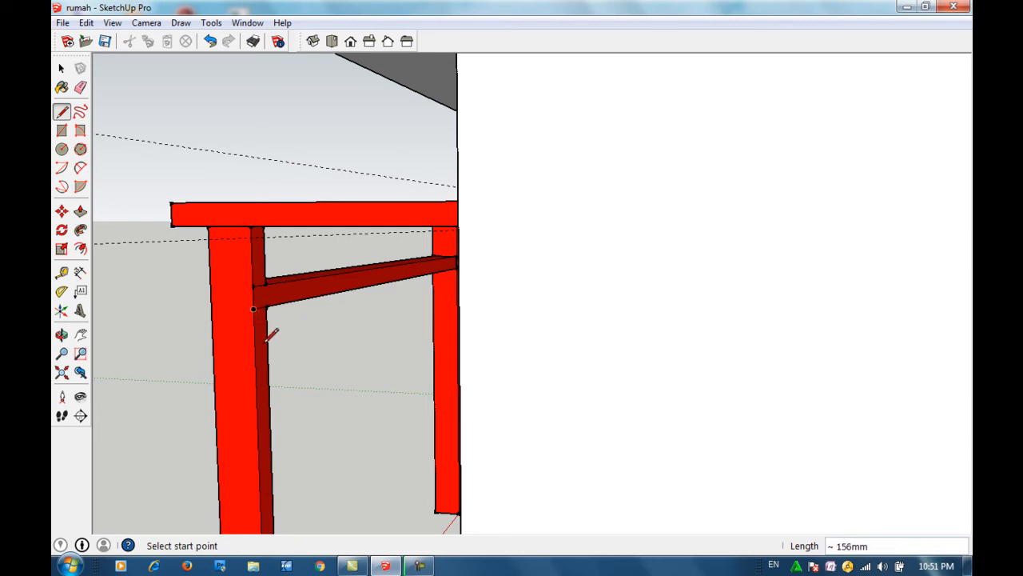
left_click(265, 306)
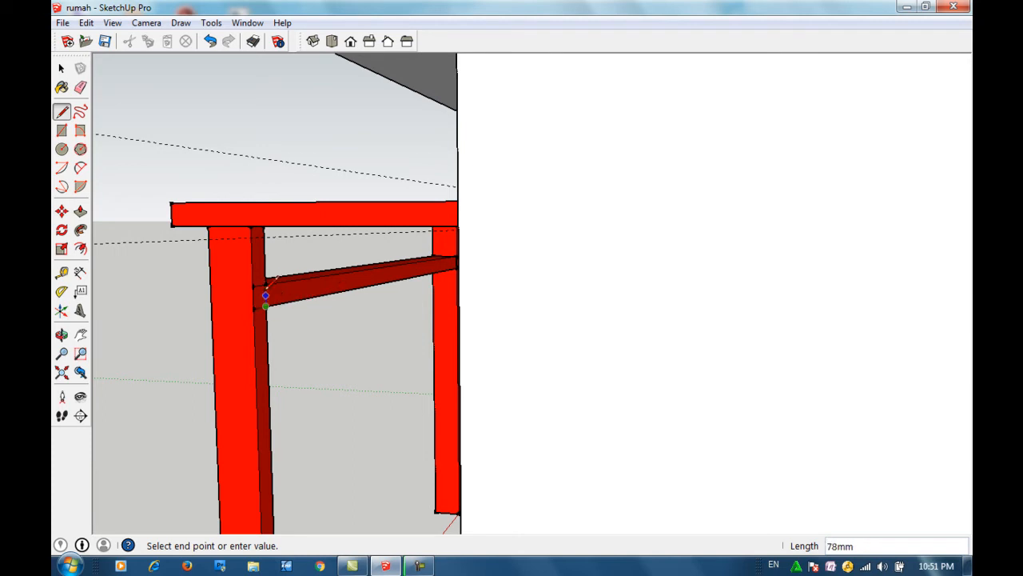
left_click(265, 283)
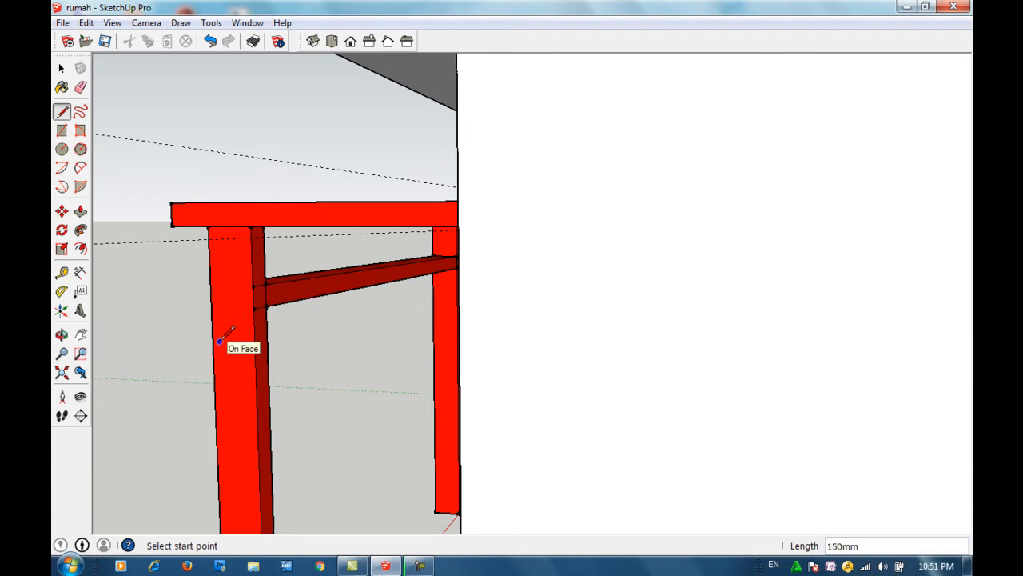
Step: Measure the distance from the post's wall-side edge to the facade along the canopy's underside
key("o")
left_click_drag(221, 344, 334, 289)
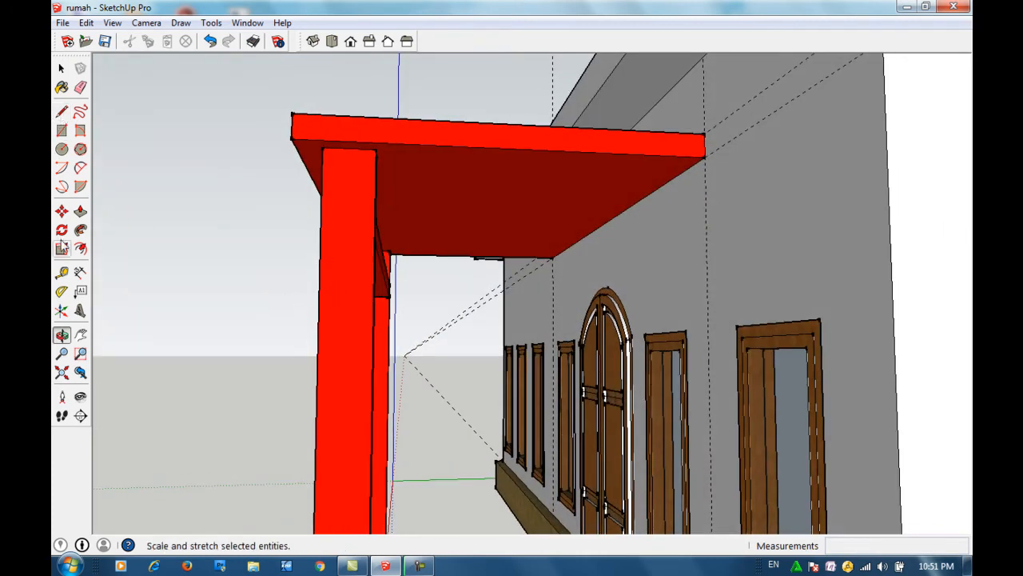
left_click(61, 273)
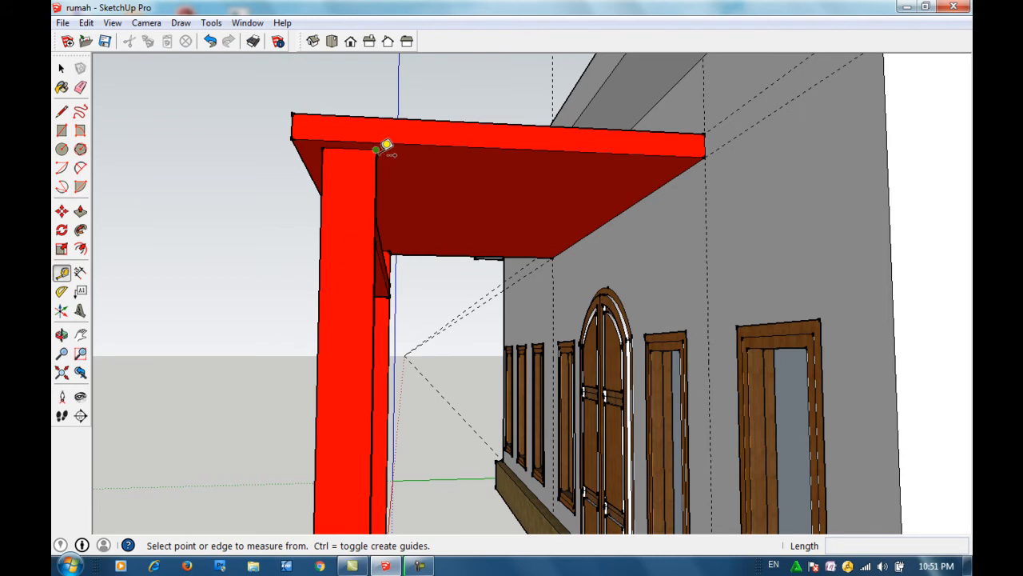
left_click(378, 150)
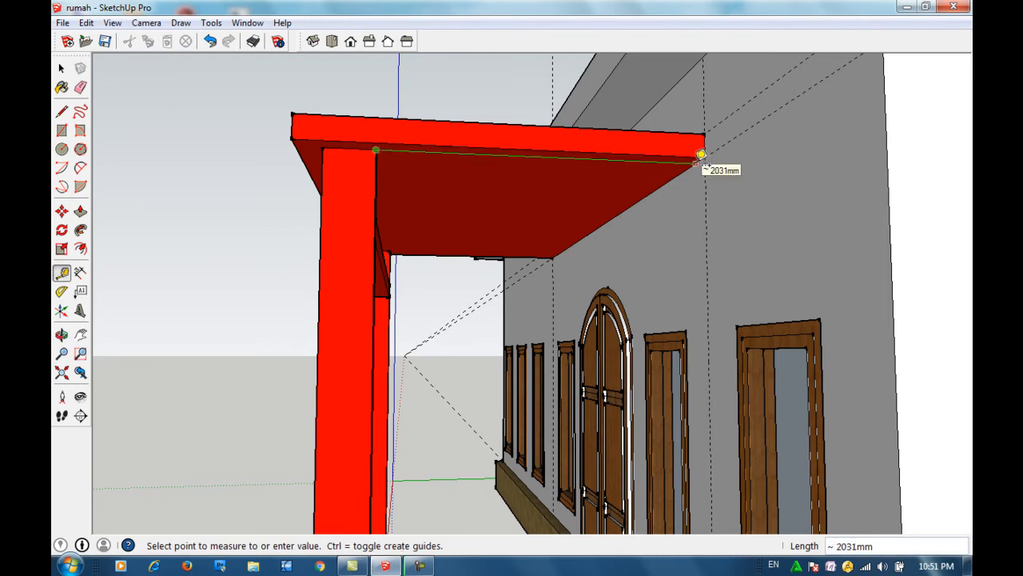
left_click(701, 153)
Step: Extrude the outlined rectangle on the post 2031 mm toward the facade to form a side beam
key("o")
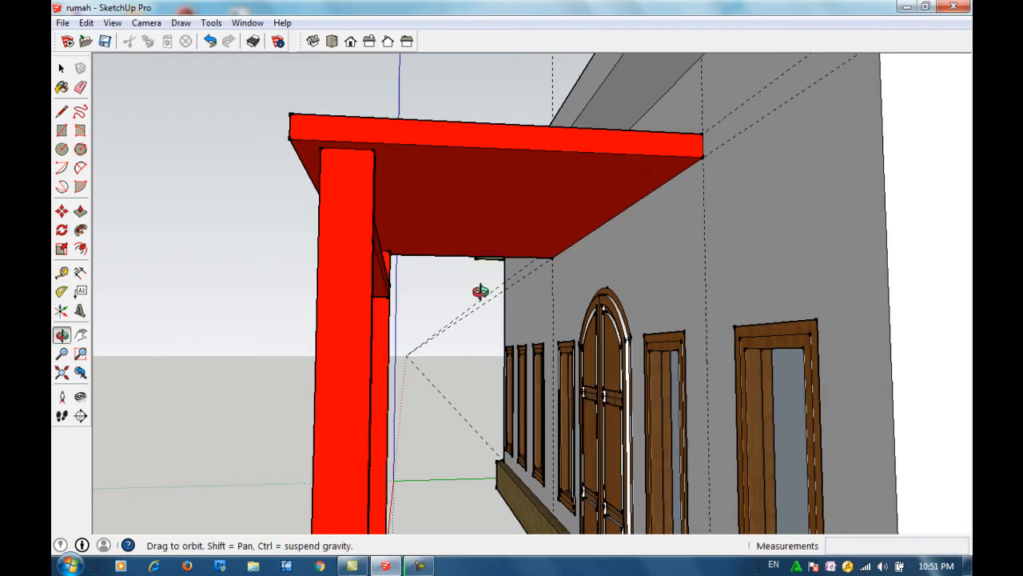
left_click_drag(484, 290, 437, 318)
left_click(62, 69)
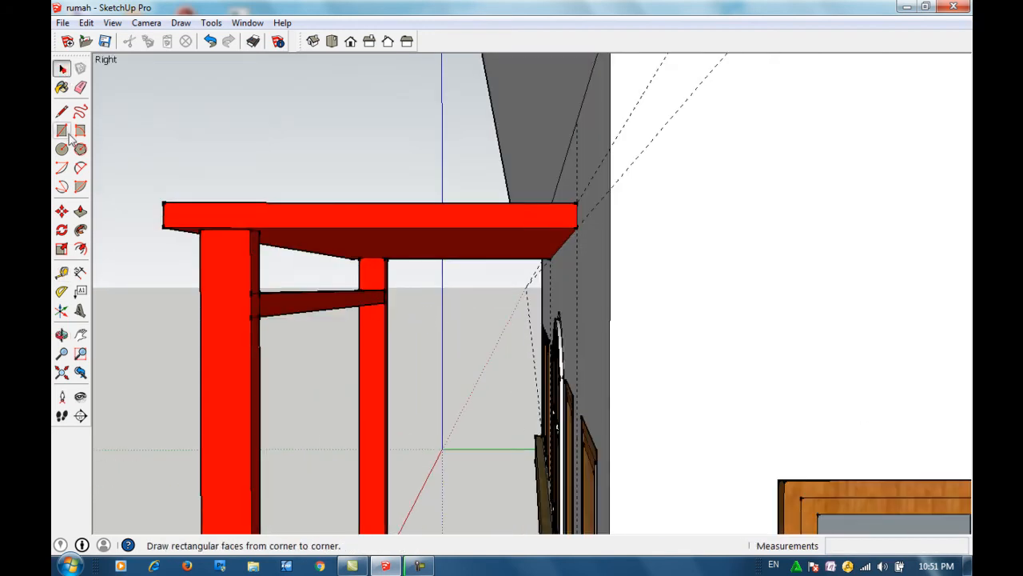
left_click(80, 210)
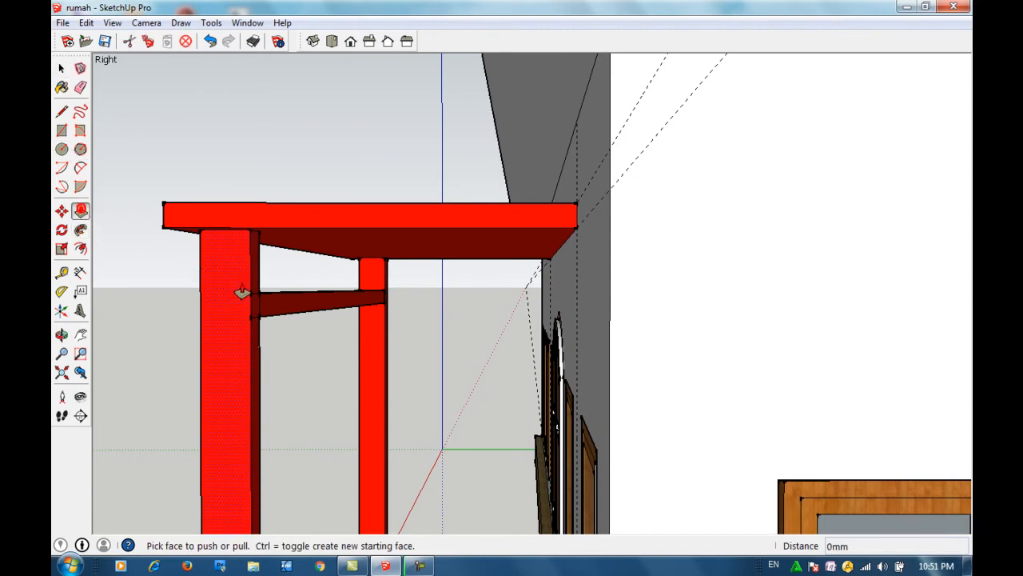
left_click_drag(253, 311, 301, 318)
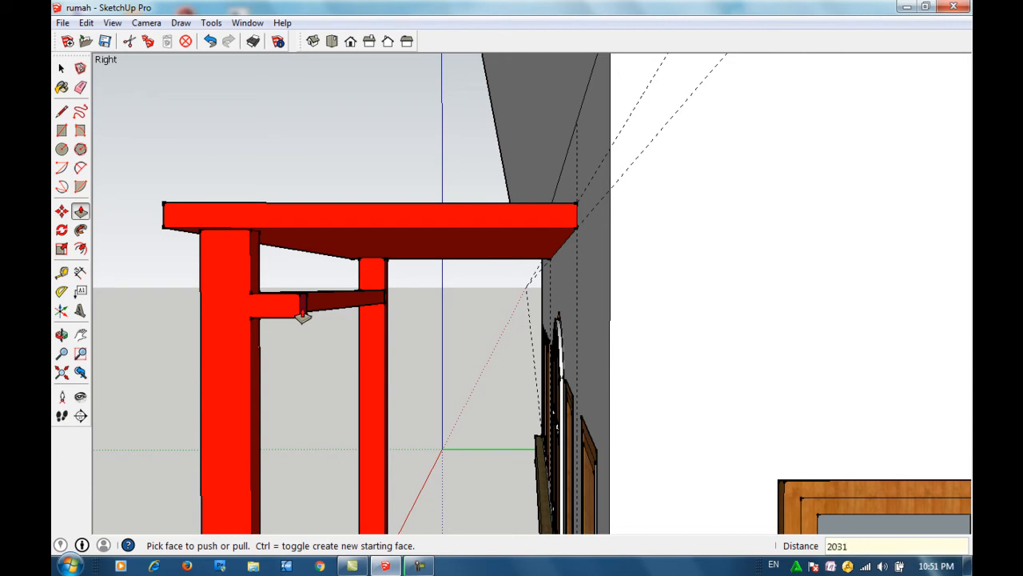
key("Return")
Step: Outline a matching rectangle at crossbeam height on the wall-facing side of the opposite post
mouse_move(304, 311)
middle_mouse_down()
mouse_move(678, 374)
mouse_move(672, 341)
mouse_move(533, 325)
mouse_move(299, 327)
mouse_move(333, 333)
mouse_move(270, 348)
mouse_move(611, 363)
mouse_move(845, 393)
mouse_move(803, 384)
mouse_move(856, 381)
mouse_move(714, 354)
mouse_move(726, 354)
mouse_move(641, 361)
mouse_move(879, 331)
middle_mouse_up()
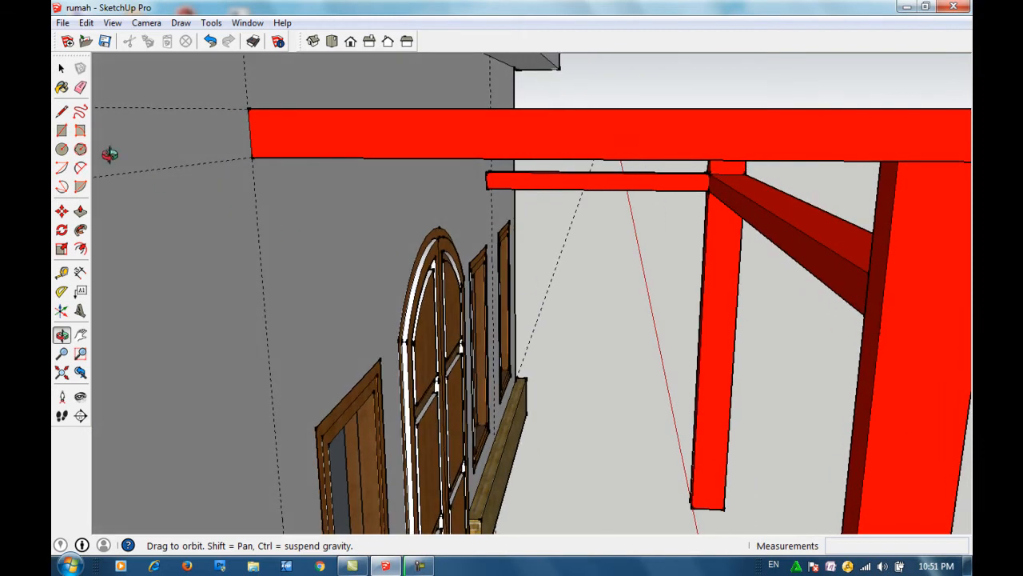
left_click(62, 111)
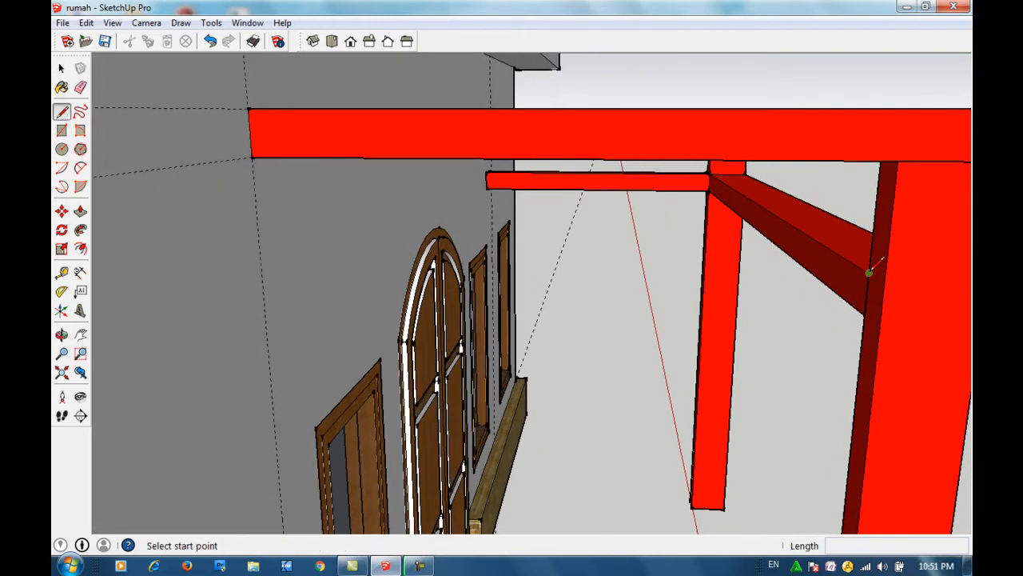
left_click(868, 272)
left_click(885, 282)
left_click(864, 315)
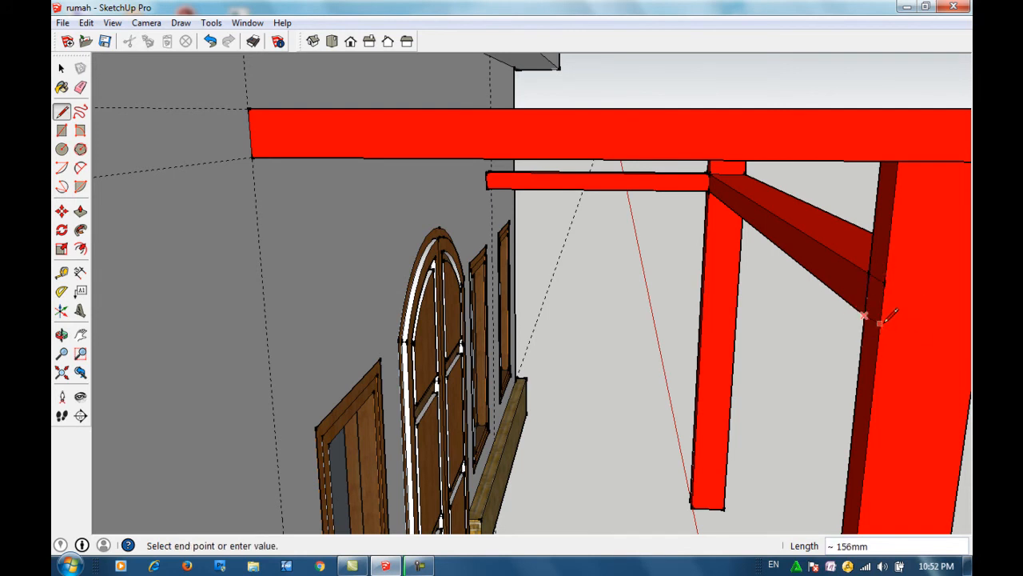
left_click(880, 322)
key("ctrl+z")
left_click(865, 314)
left_click(880, 324)
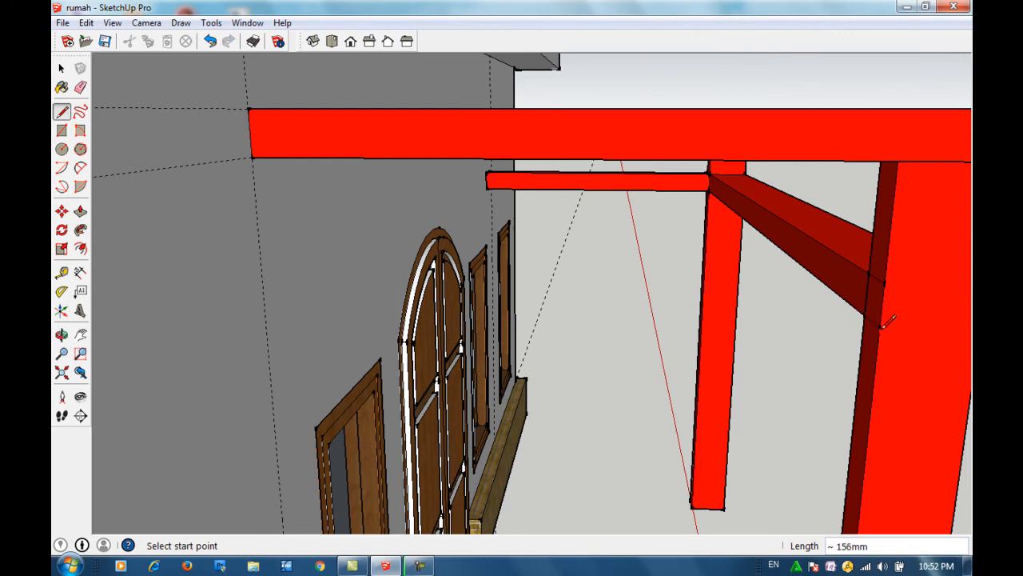
Step: Extrude the rectangle on the opposite post 2031 mm toward the facade to form the second side beam
key("space")
left_click(876, 311)
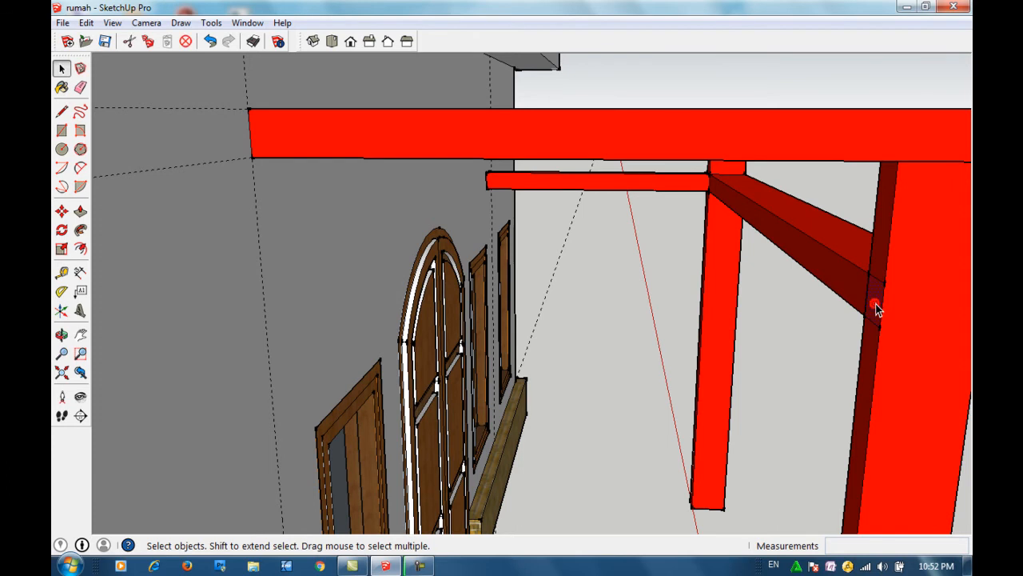
key("p")
left_click(877, 310)
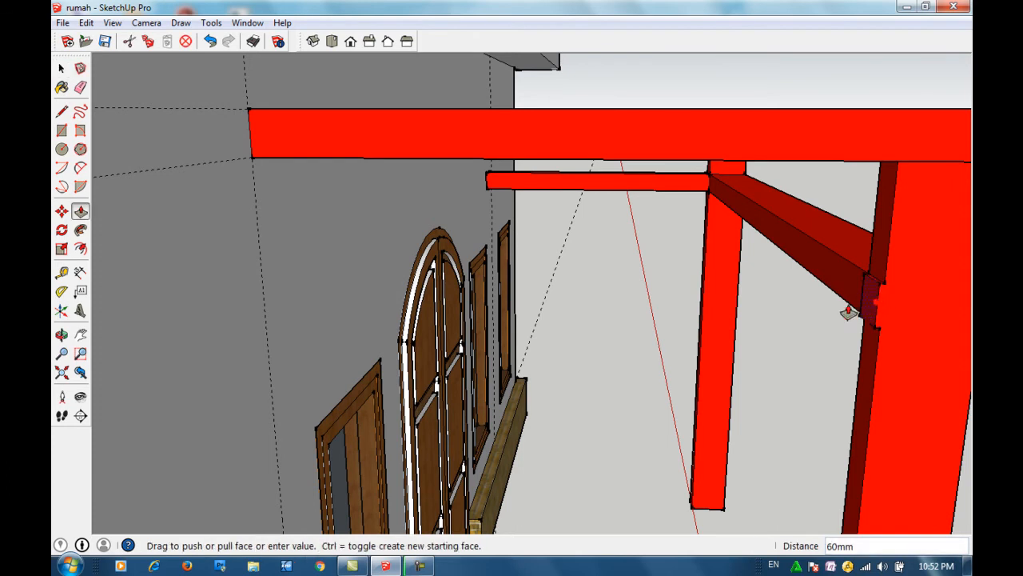
left_click(827, 314)
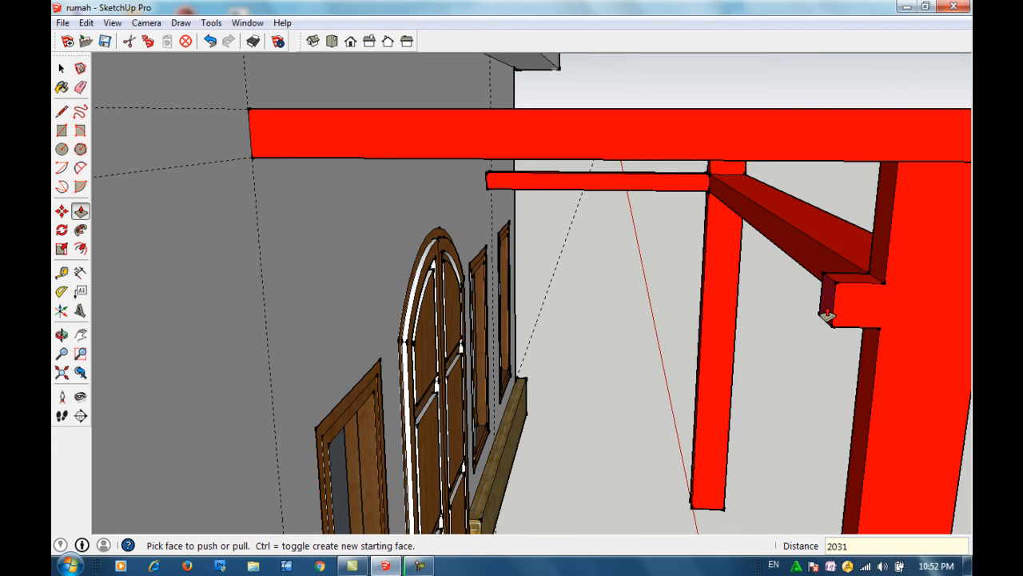
type("2031")
key("Return")
Step: Examine the canopy frame with both side beams against the front facade, from afar and close up
scroll(730, 305, "down", 1)
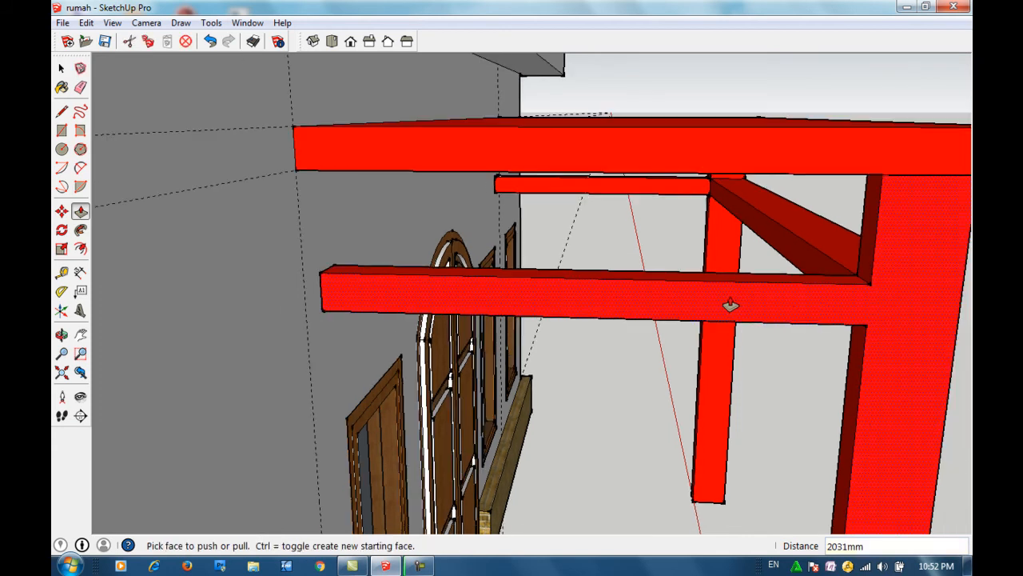
key("o")
scroll(713, 301, "down", 3)
left_click_drag(833, 306, 573, 337)
scroll(592, 328, "down", 10)
scroll(570, 324, "up", 3)
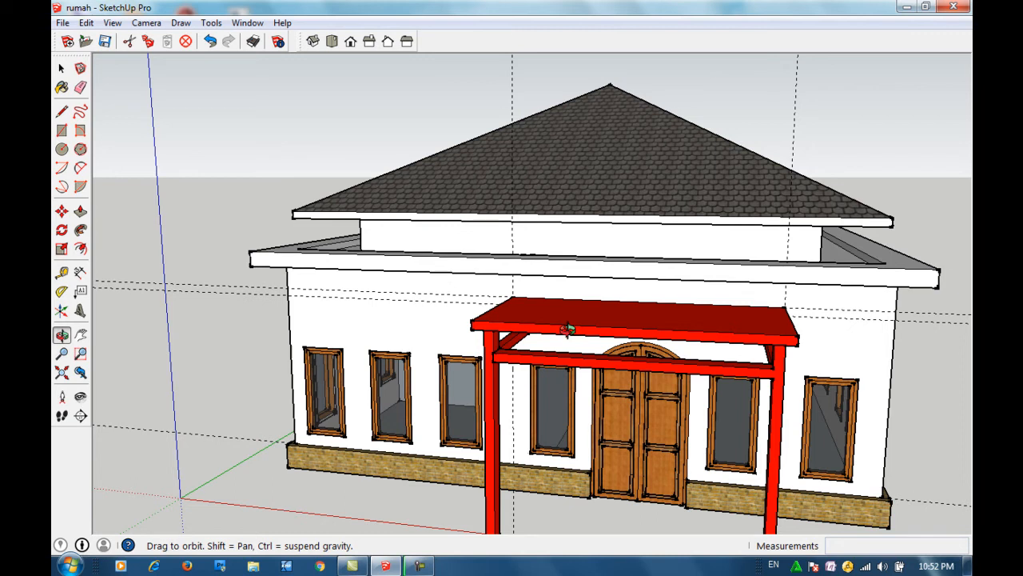
scroll(543, 303, "up", 4)
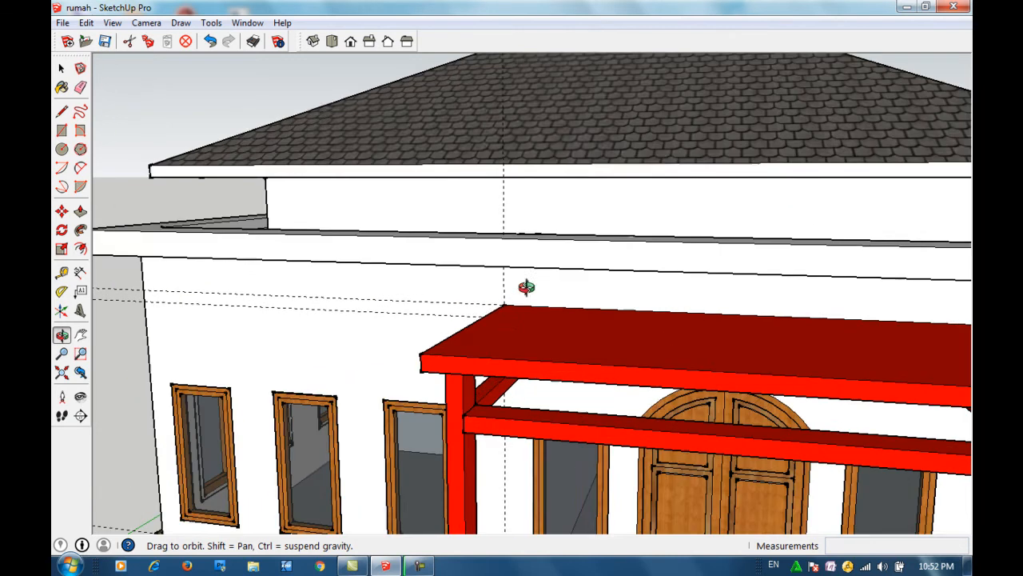
scroll(514, 319, "down", 5)
scroll(419, 421, "up", 2)
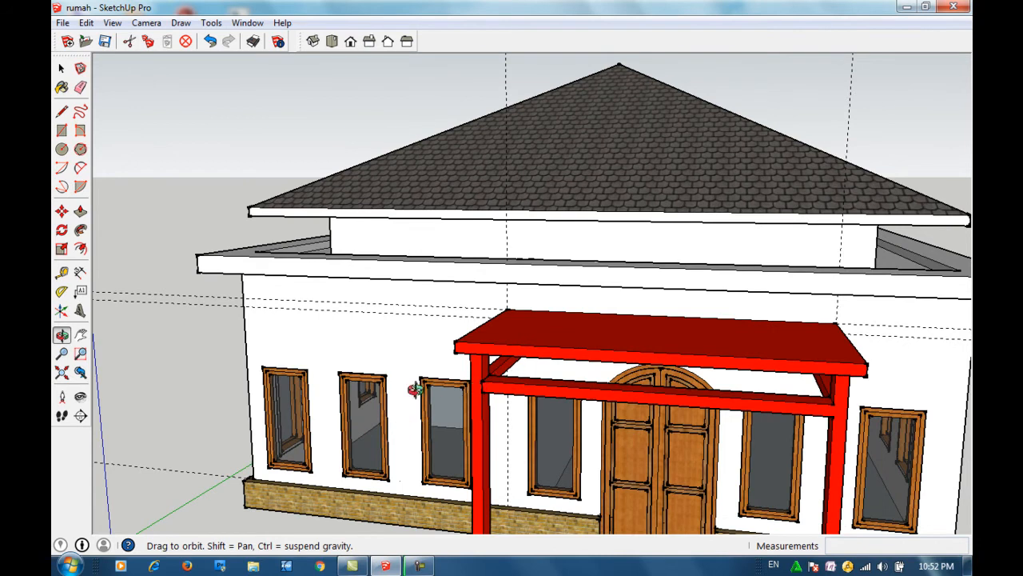
Step: Place a horizontal guide on the front wall 400 mm above the top edge of the windows beside the canopy
key("space")
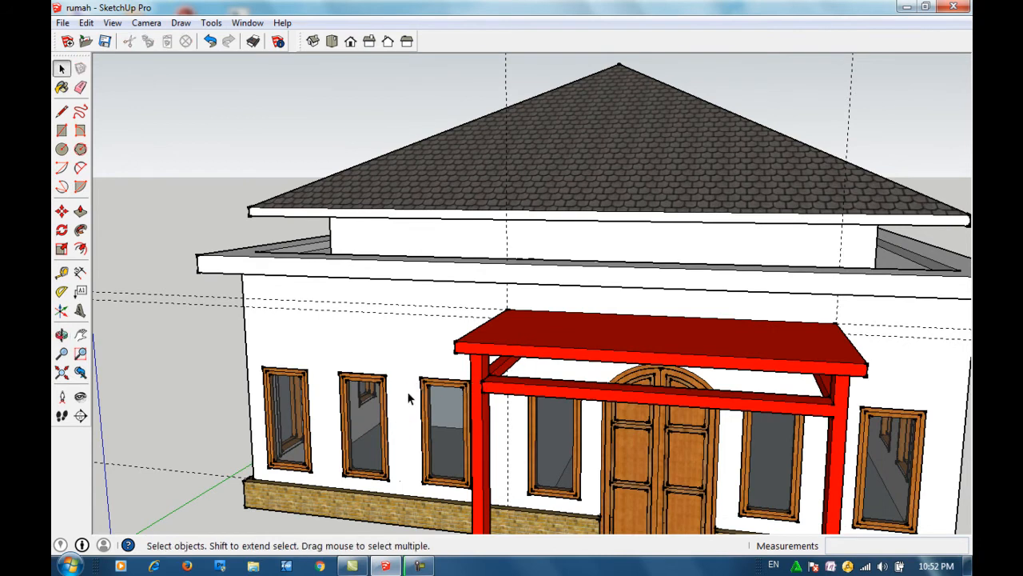
scroll(410, 397, "up", 5)
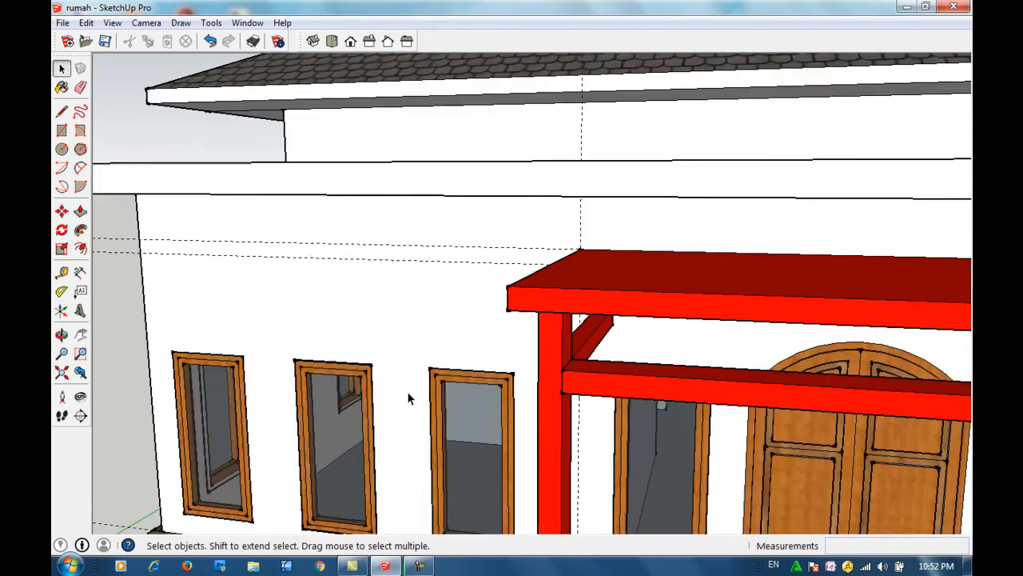
key("o")
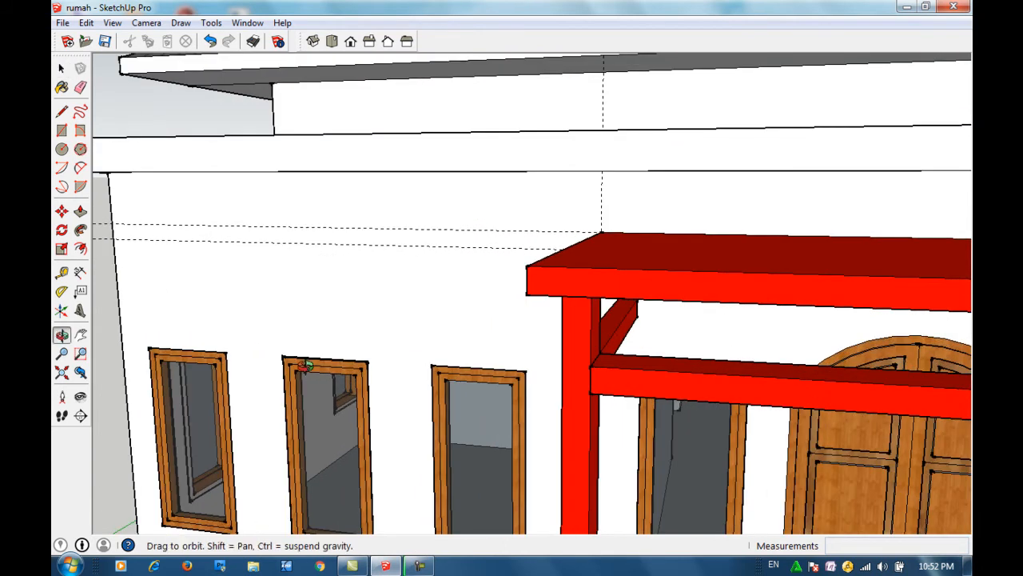
left_click_drag(304, 364, 442, 361)
scroll(441, 358, "up", 5)
scroll(440, 357, "down", 1)
left_click(61, 69)
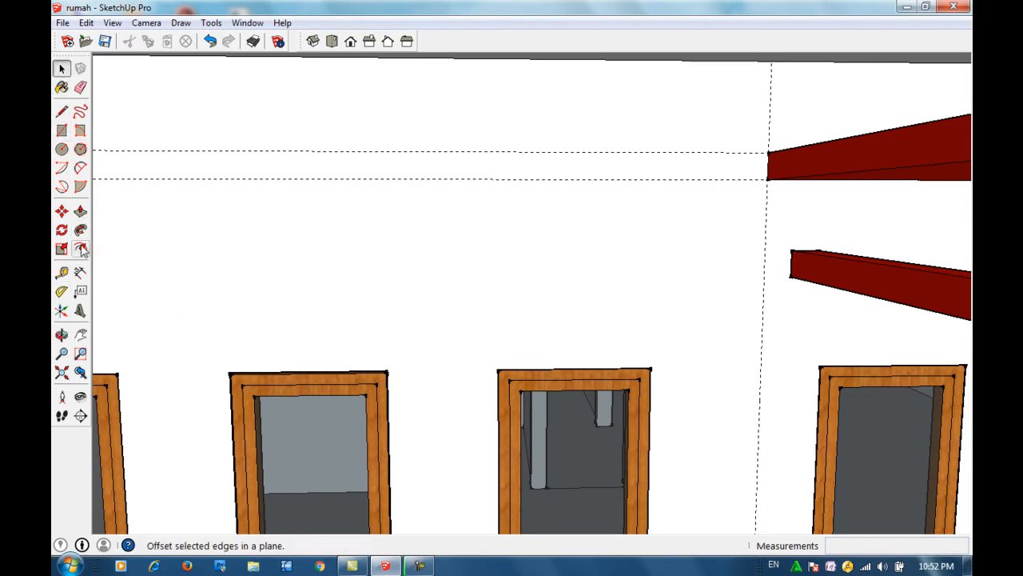
left_click(62, 273)
left_click(308, 372)
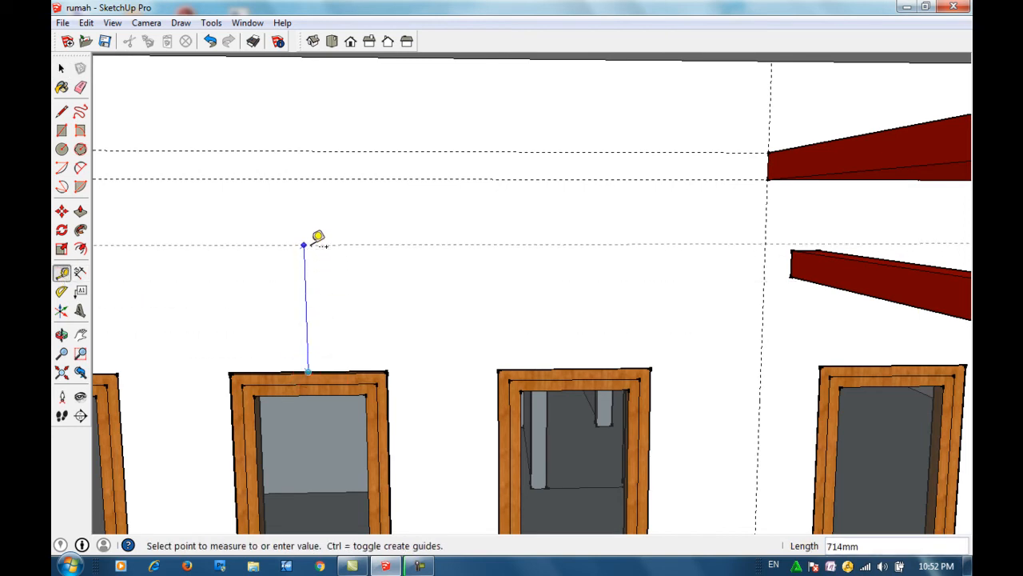
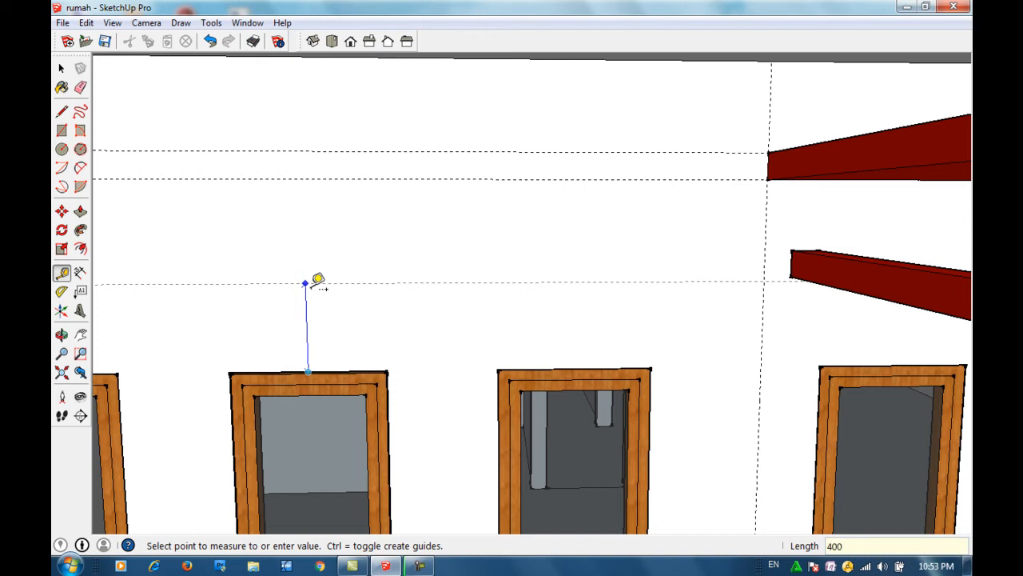
key("Return")
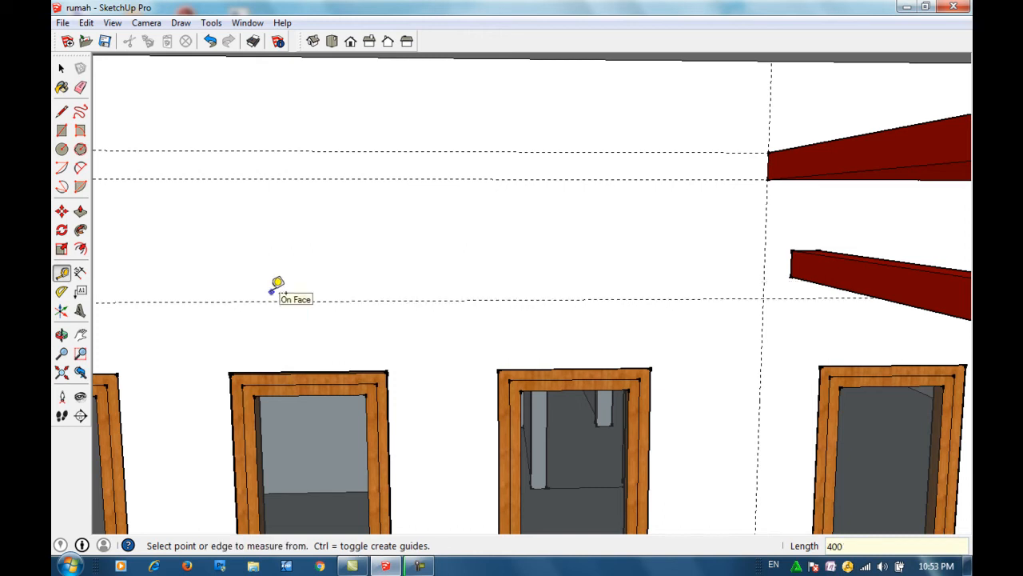
Step: Add a second horizontal guide 150 mm above the new guide over the windows
left_click(238, 301)
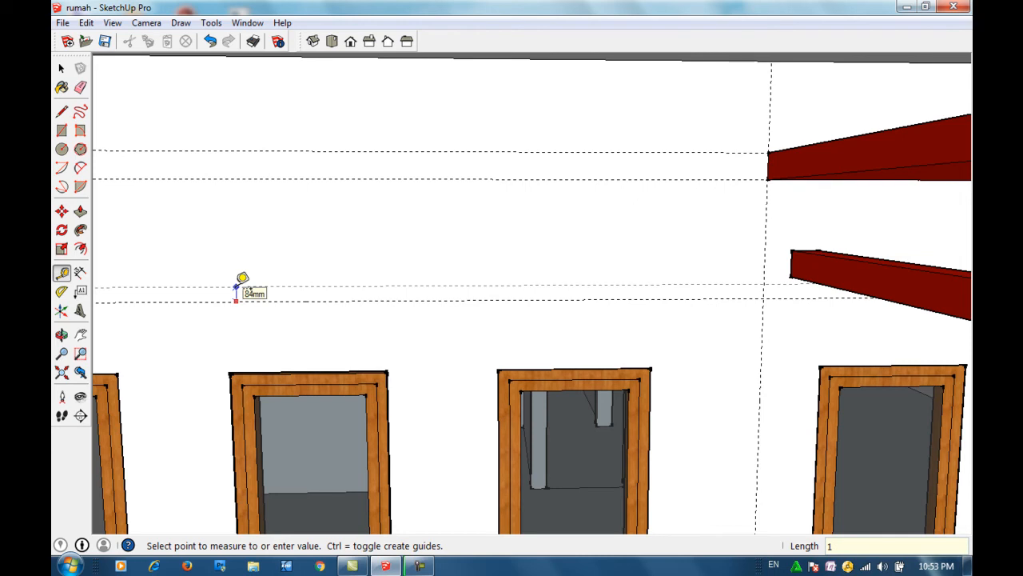
type("150")
key("Return")
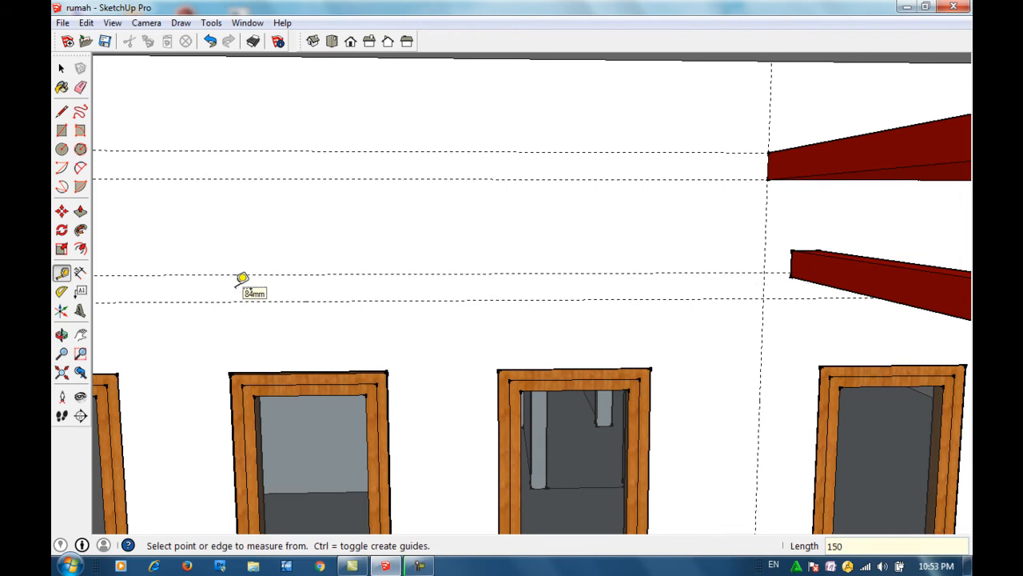
scroll(206, 317, "down", 3)
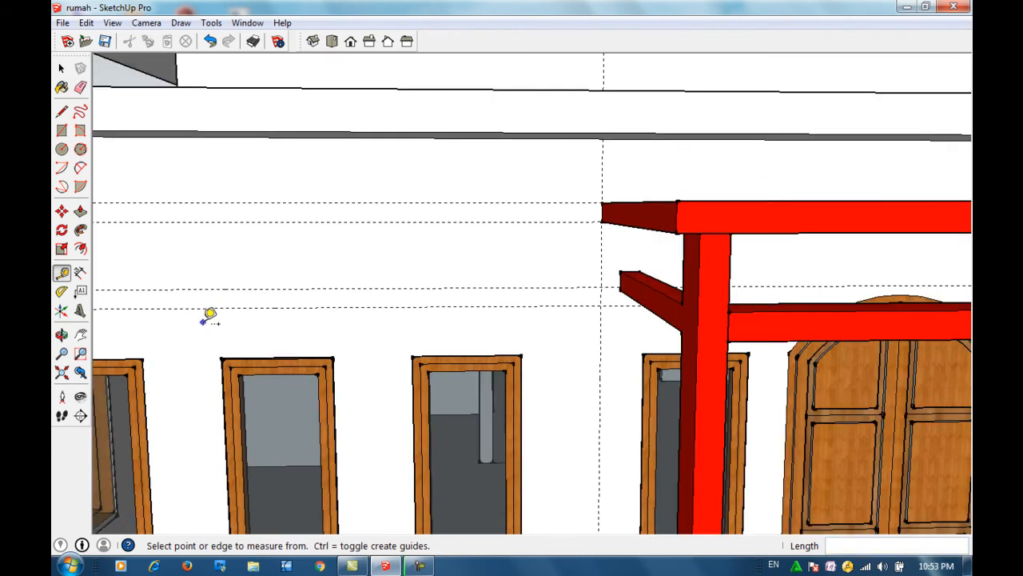
Step: Try to place a vertical guide 400 mm in from the front wall's outer edge beside the windows
key("h")
left_click_drag(200, 323, 354, 321)
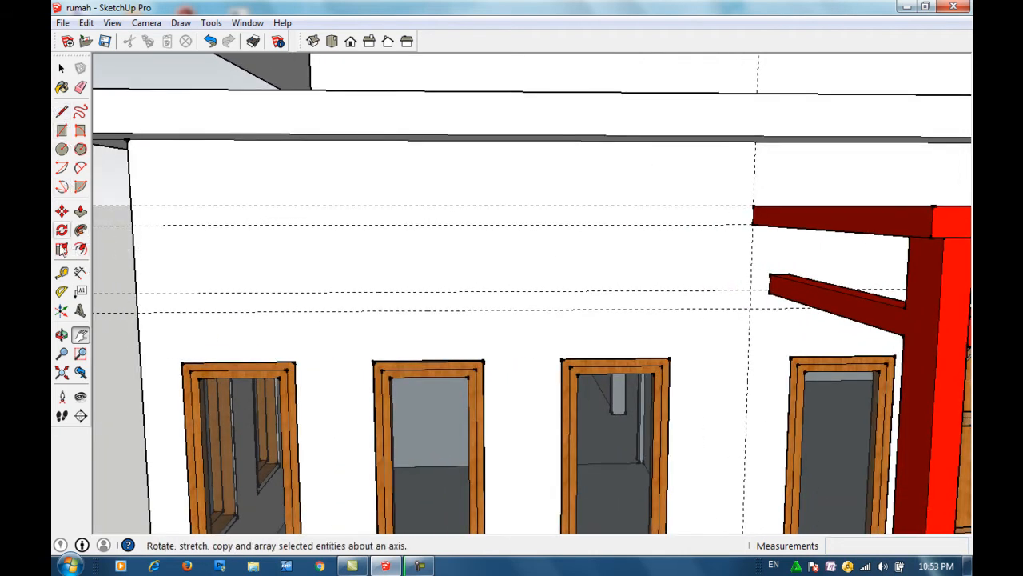
left_click(61, 272)
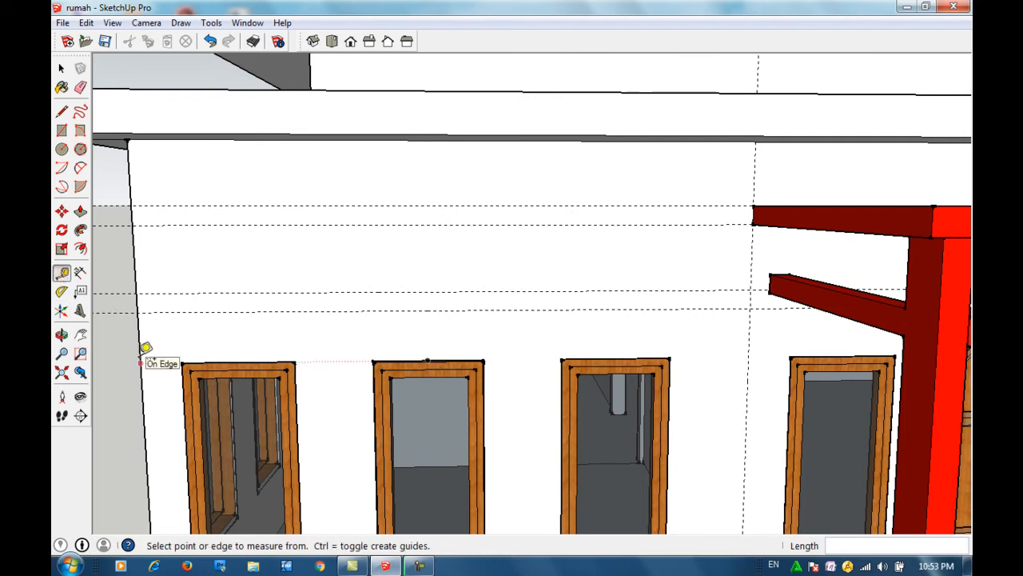
left_click(141, 362)
type("400")
key("Return")
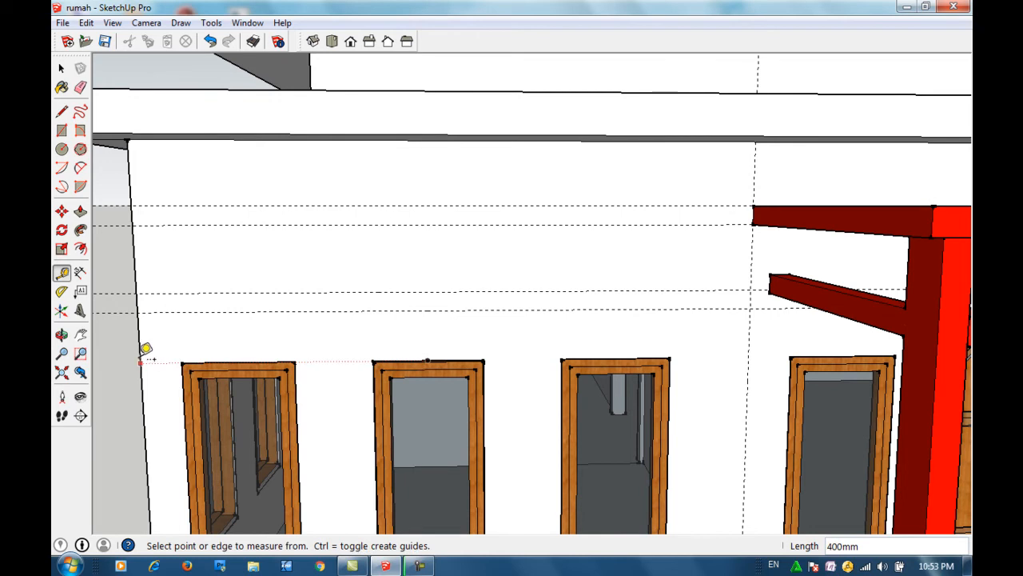
Step: Measure from the wall's outer edge to the nearest window's upper corner, and from that corner diagonally up to the wall edge
left_click(141, 362)
left_click(183, 363)
left_click(183, 359)
left_click(135, 309)
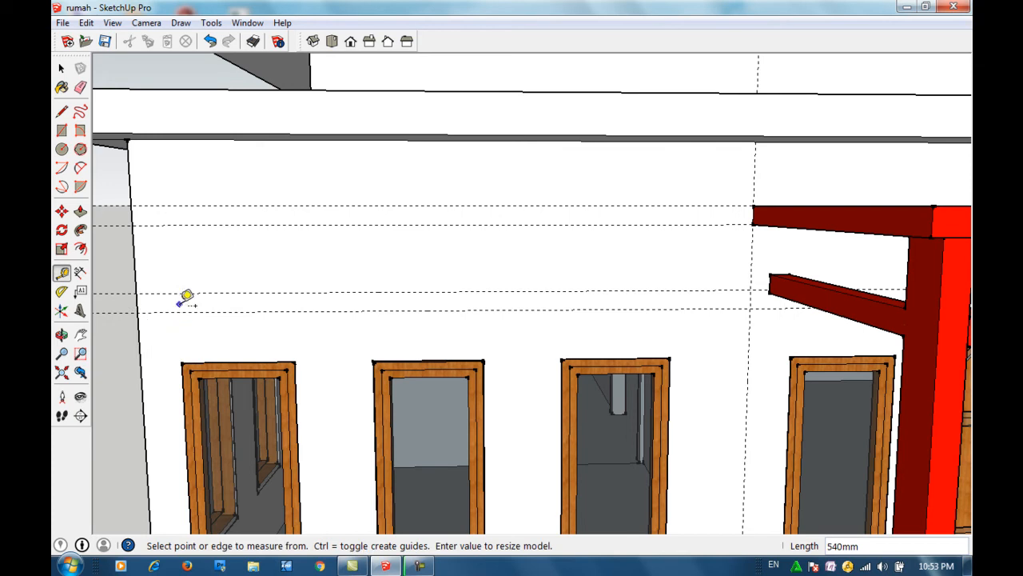
Step: Place two vertical guides about 272 mm and 4222 mm in from the front wall's outer edge, on either side of the three windows
left_click(136, 301)
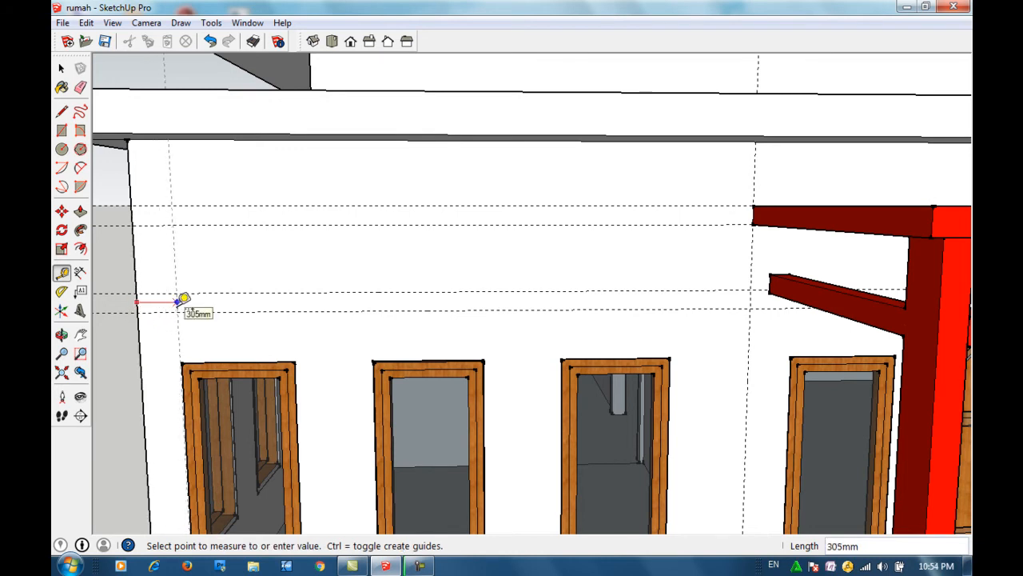
left_click(170, 301)
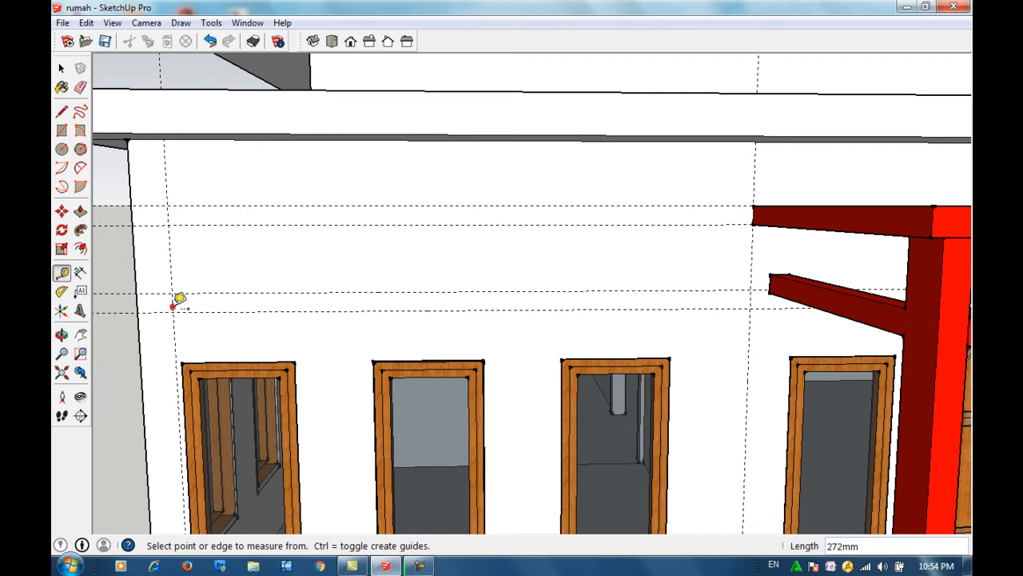
left_click(136, 279)
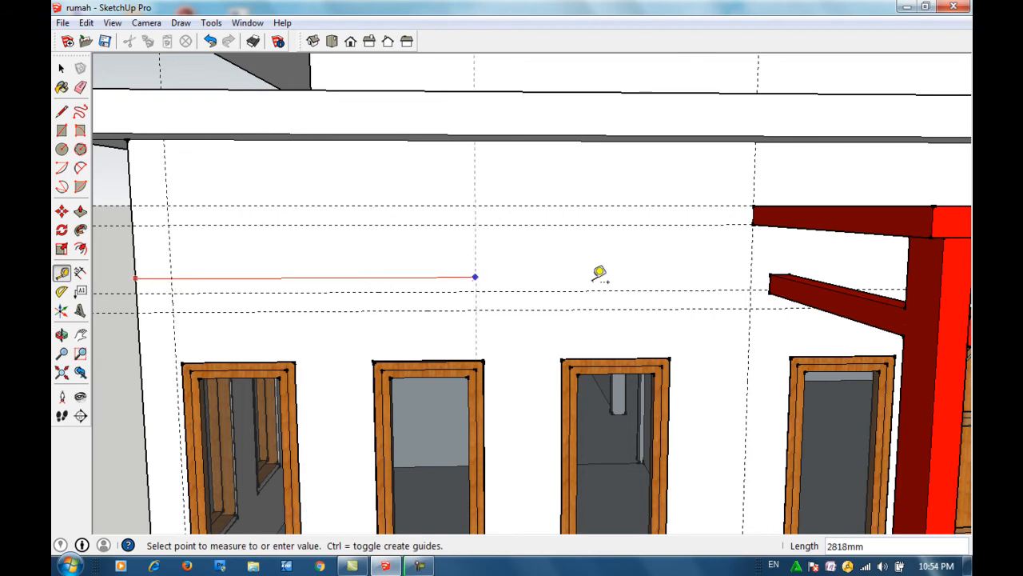
left_click(676, 296)
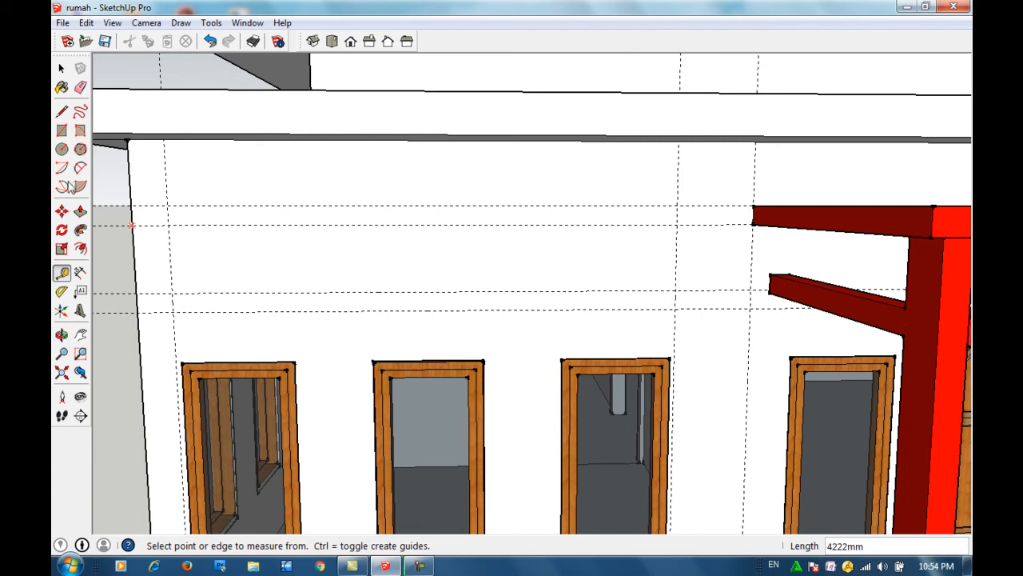
Step: Outline the narrow strip above the three windows with lines, tracing its upper edge and canopy-side end between the guide intersections
left_click(61, 111)
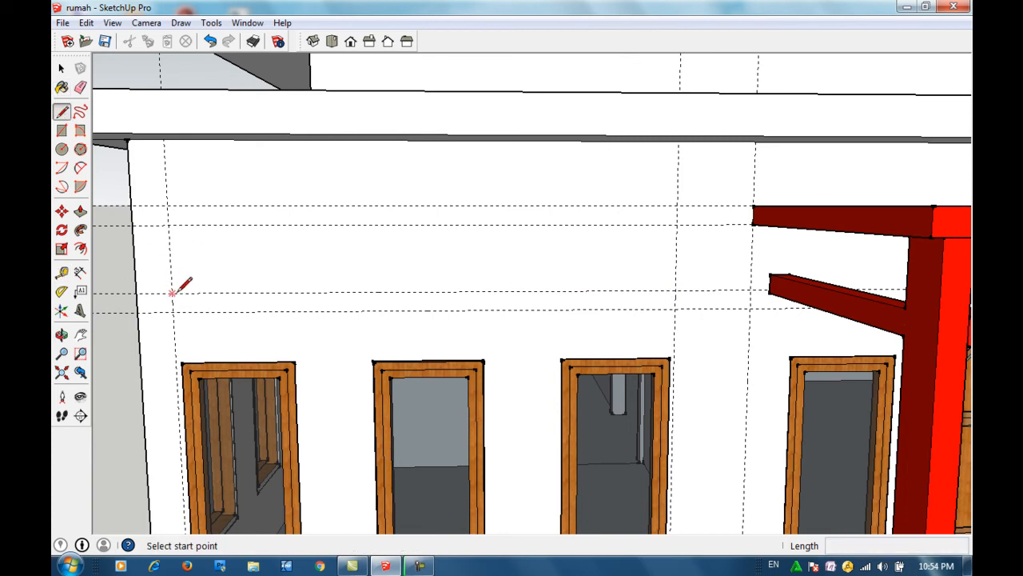
left_click(175, 293)
left_click(673, 292)
left_click(675, 308)
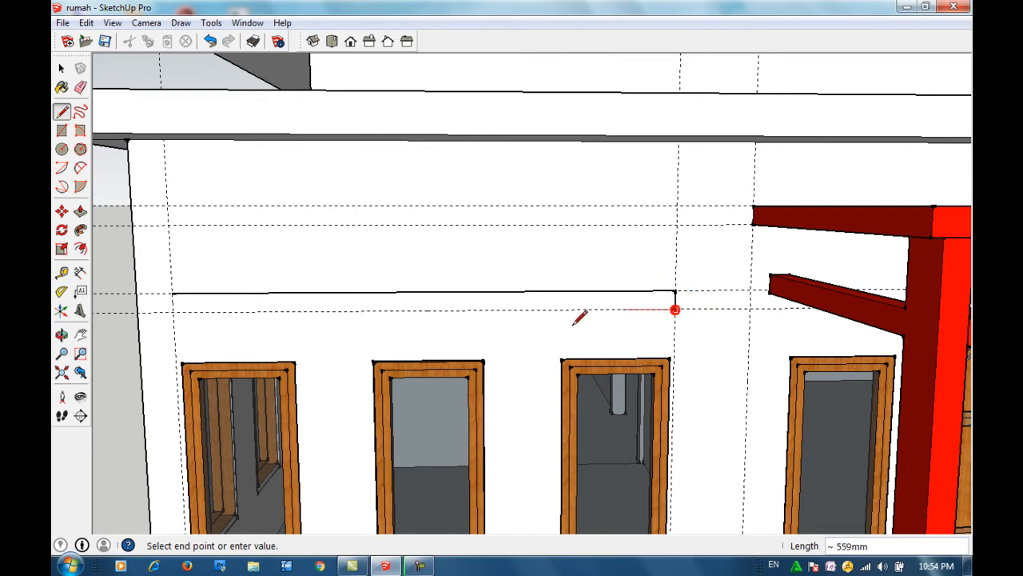
Step: Close the outline of the 150 mm high strip on the front wall above the three windows
left_click(173, 310)
left_click(172, 293)
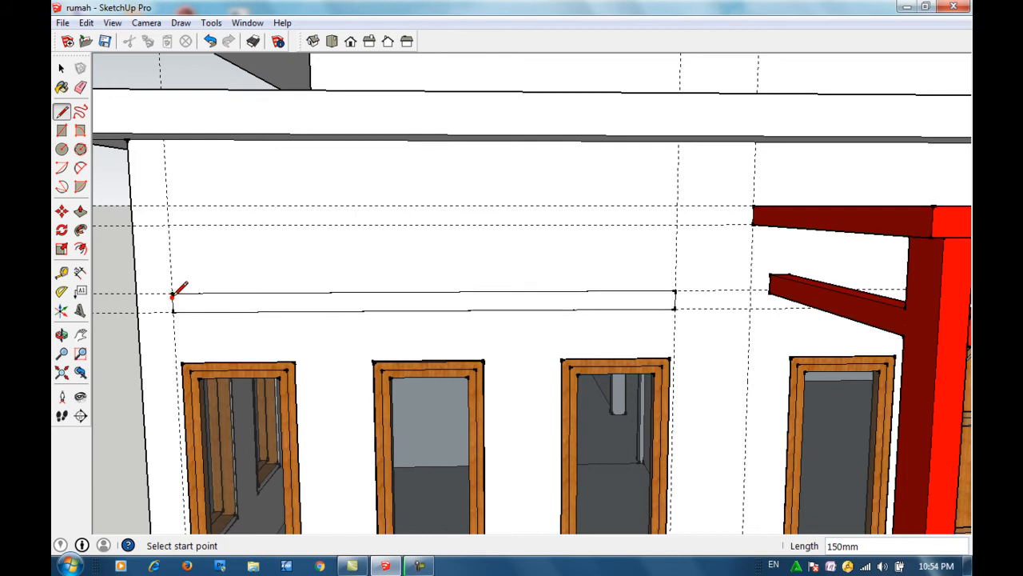
Step: Try extruding the strip above the three windows 400 mm out of the wall and undo the extrusion
key("space")
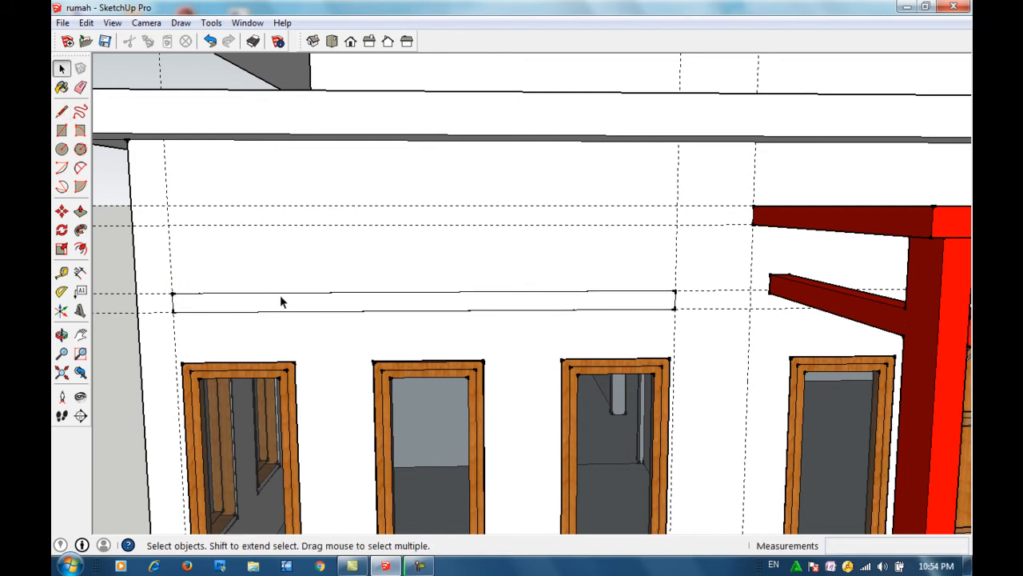
left_click(282, 300)
key("p")
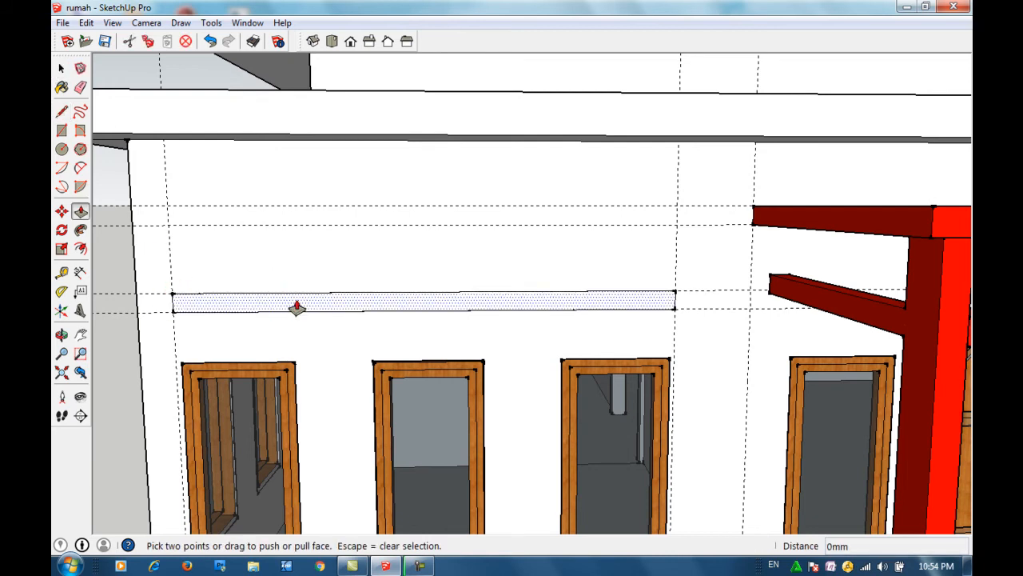
left_click_drag(296, 308, 302, 363)
type("4")
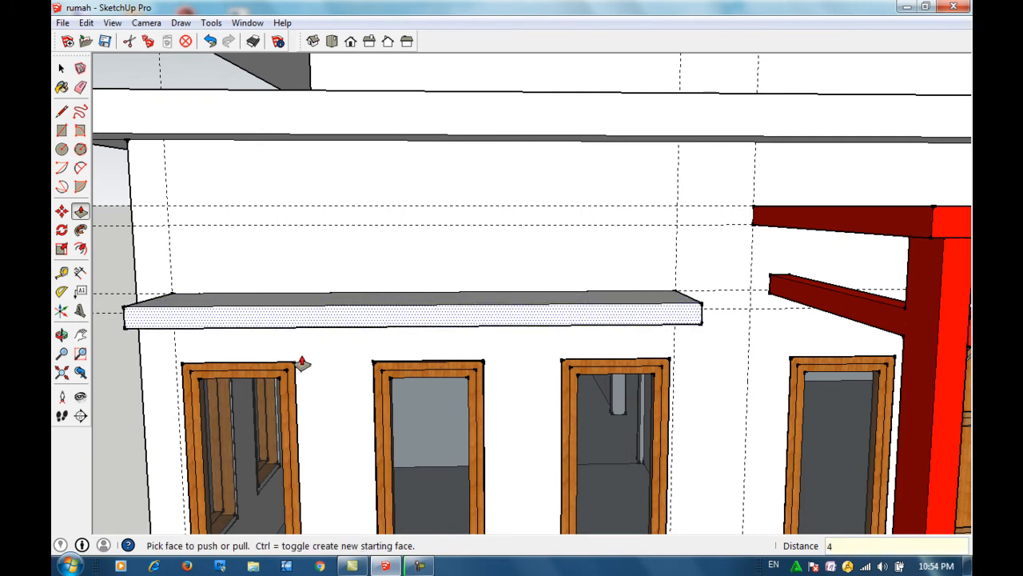
key("Return")
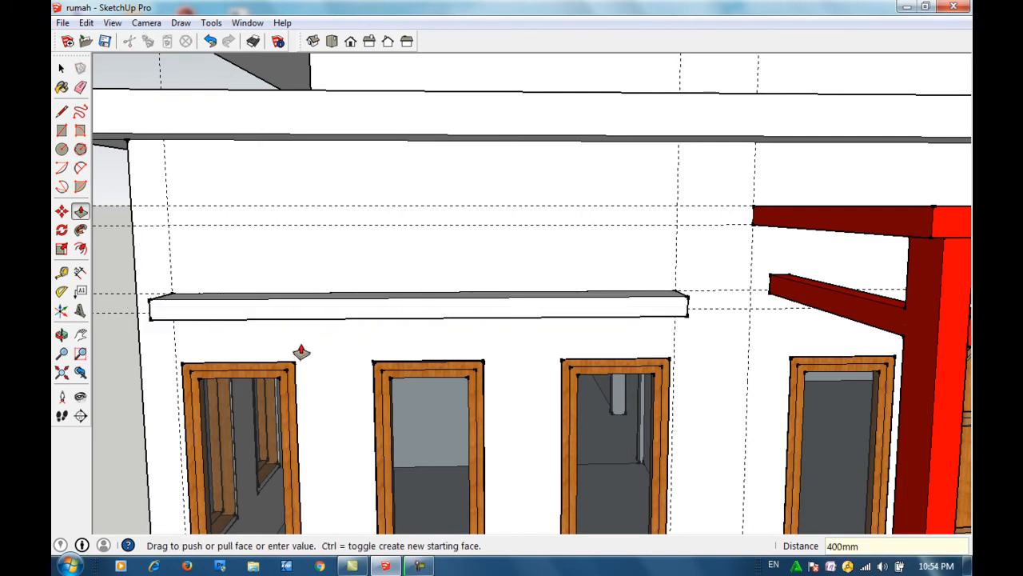
scroll(316, 360, "down", 4)
middle_click_drag(269, 343, 295, 376)
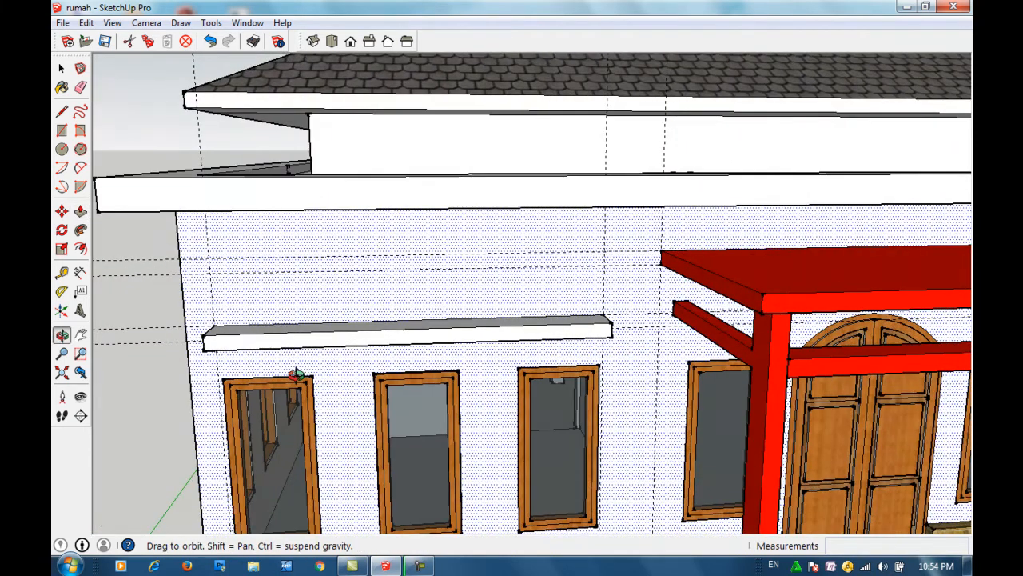
key("ctrl+z")
Step: Extrude the strip above the three windows 600 mm out of the wall as a canopy slab
left_click(61, 67)
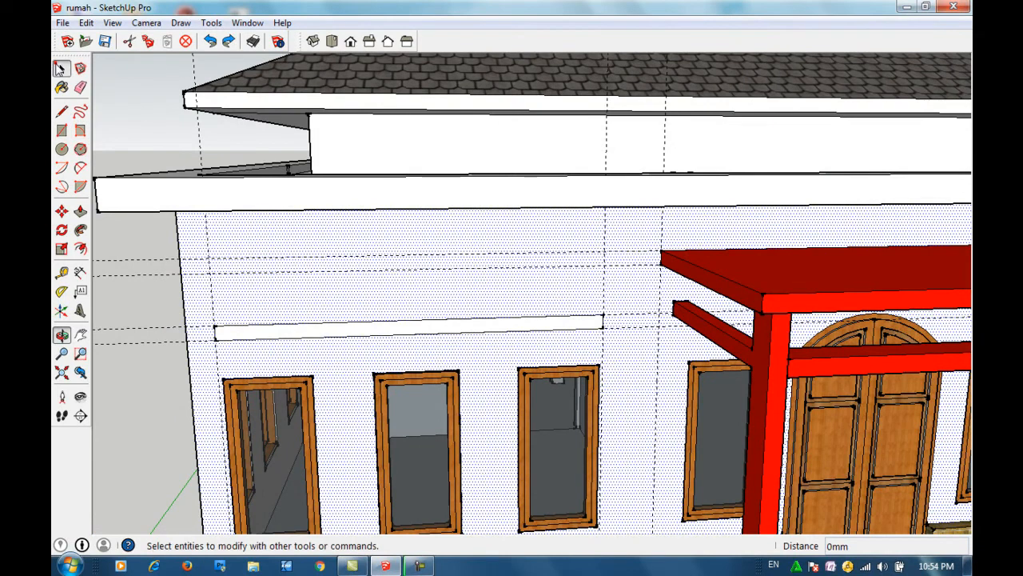
left_click(116, 307)
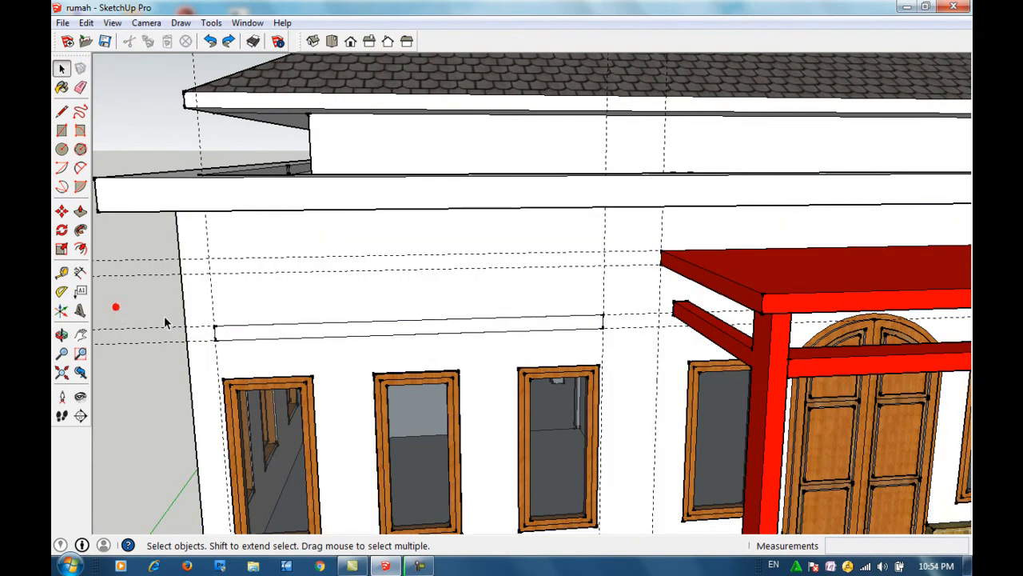
left_click(288, 332)
key("p")
left_click_drag(288, 332, 295, 358)
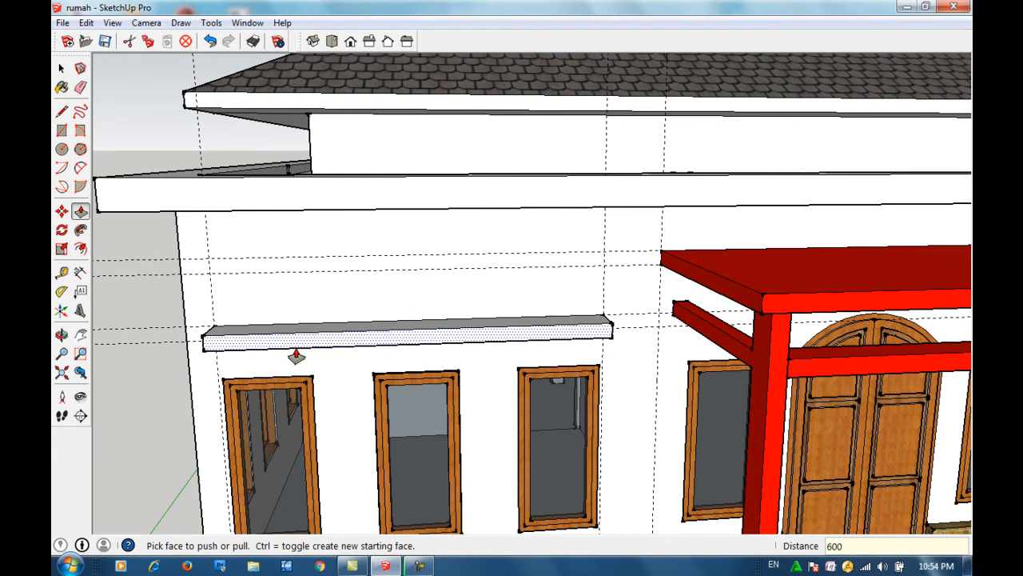
key("Return")
key("space")
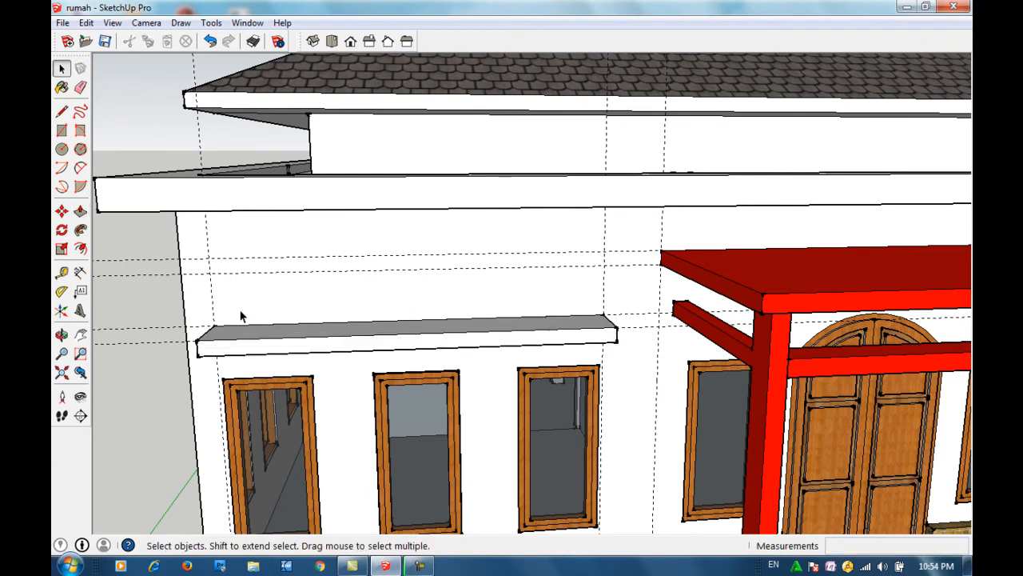
Step: Add a horizontal guide line on the wall just above the canopy slab, parallel to its rear top edge
scroll(162, 269, "down", 5)
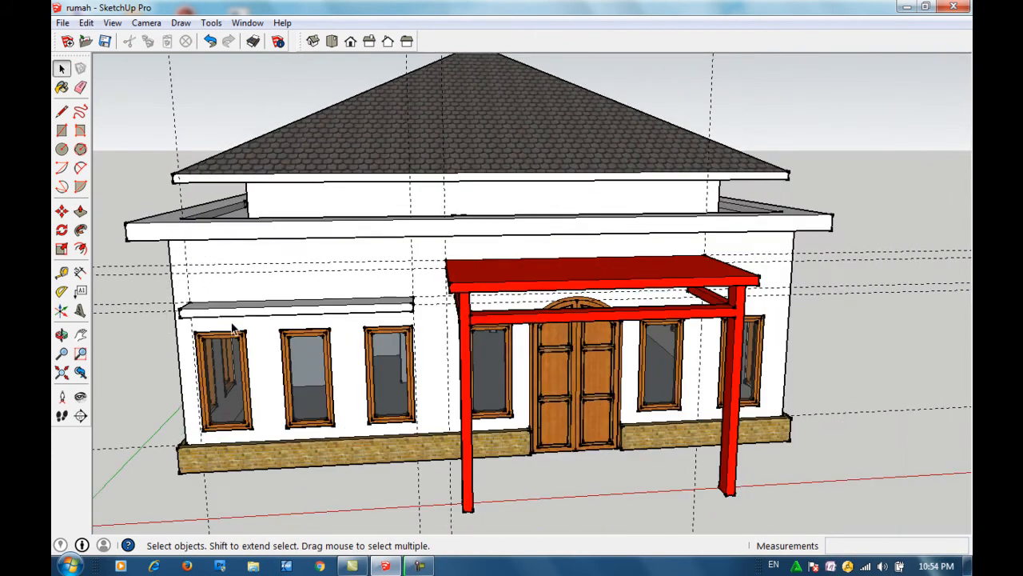
middle_click_drag(280, 328, 349, 311)
scroll(343, 313, "up", 5)
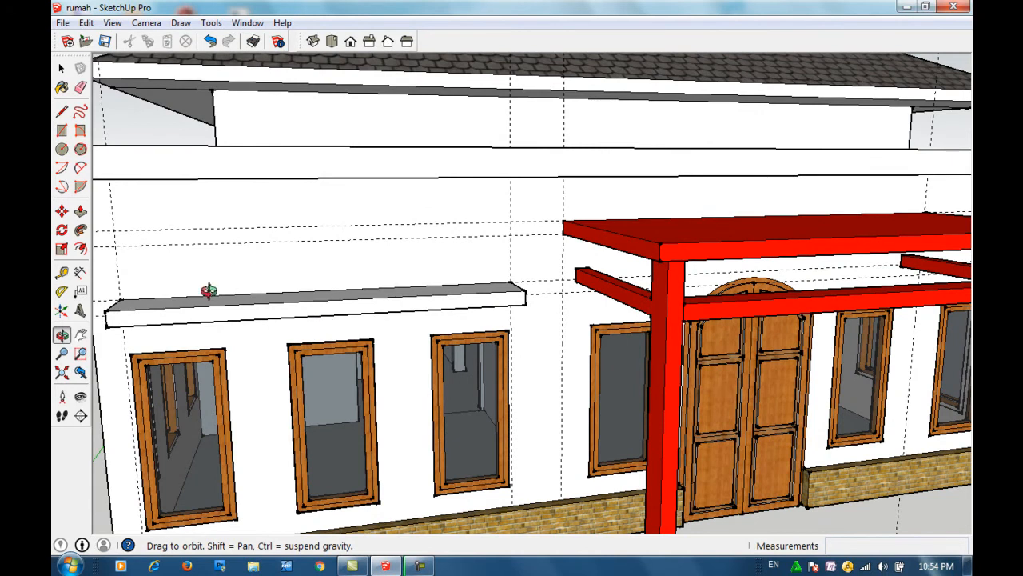
left_click(60, 68)
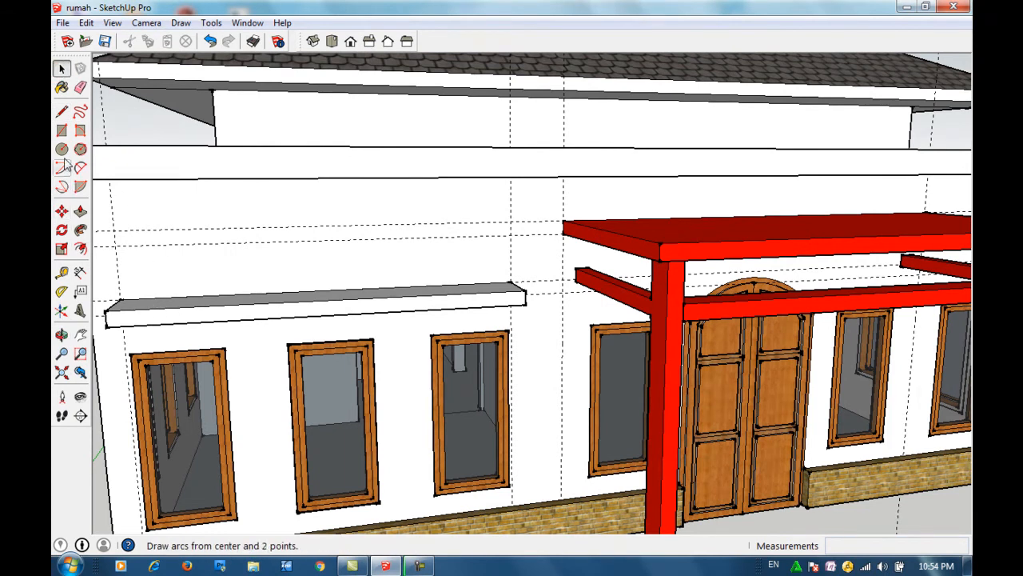
left_click(61, 272)
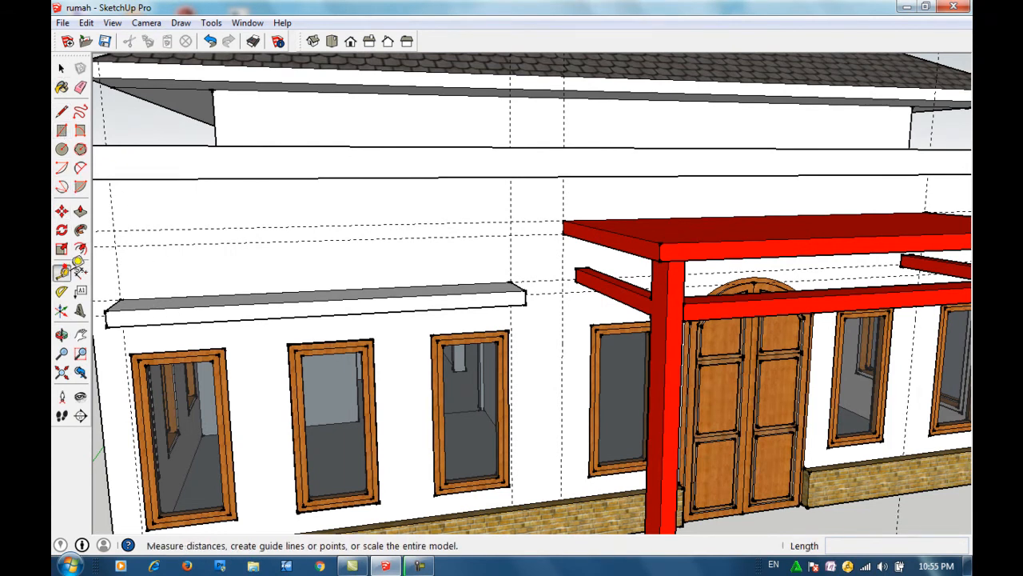
left_click(163, 298)
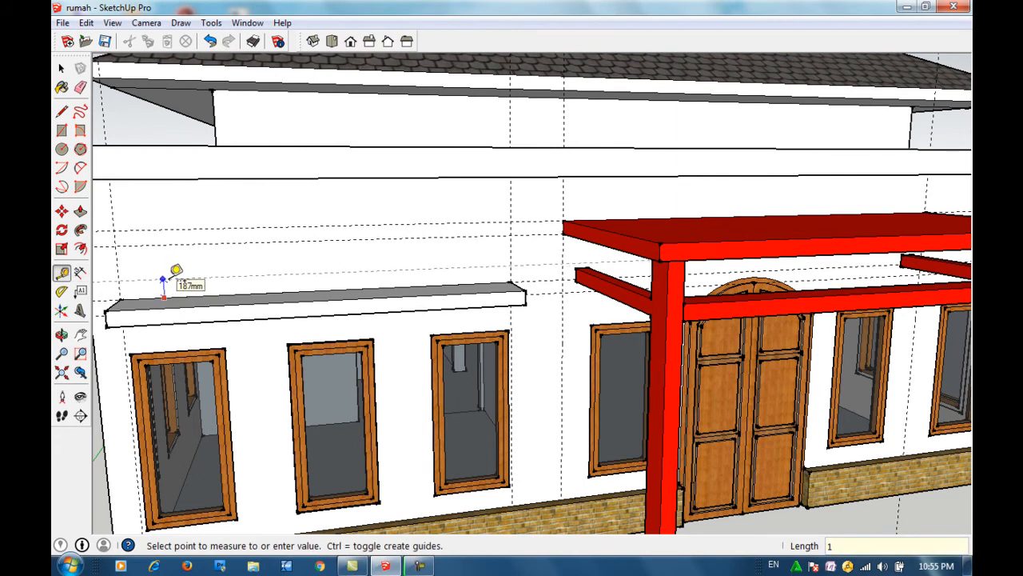
key("Return")
key("space")
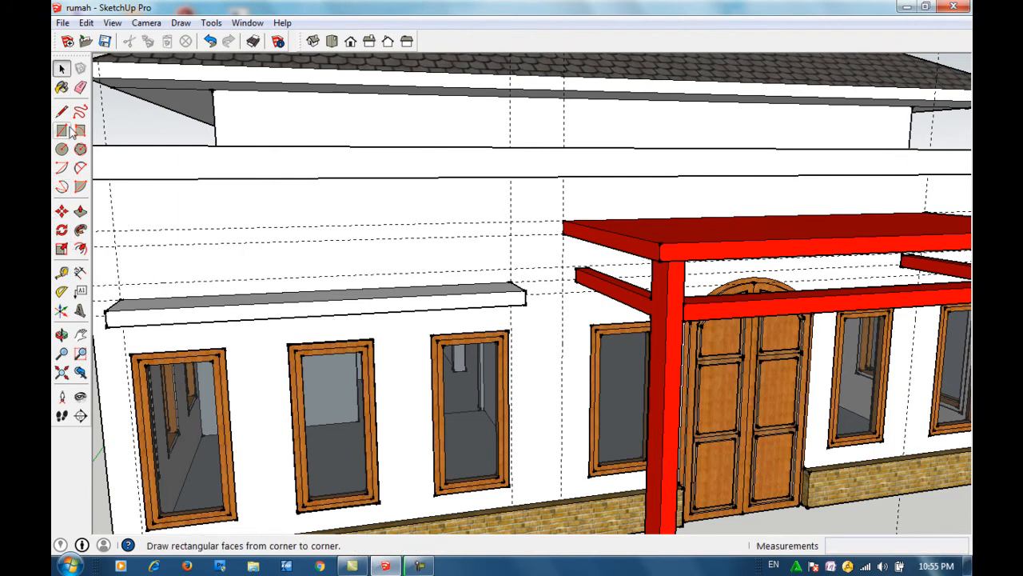
Step: Draw an upright rectangle about 375 mm high and 131 mm wide between the guides above the first window, entering 375,150 as its dimensions
left_click(61, 130)
left_click(137, 245)
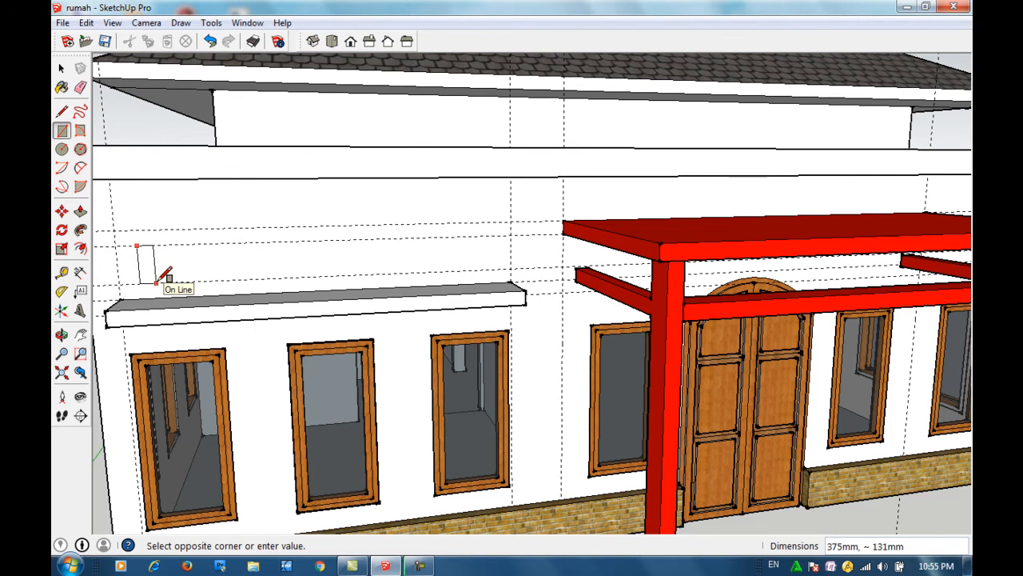
left_click(156, 283)
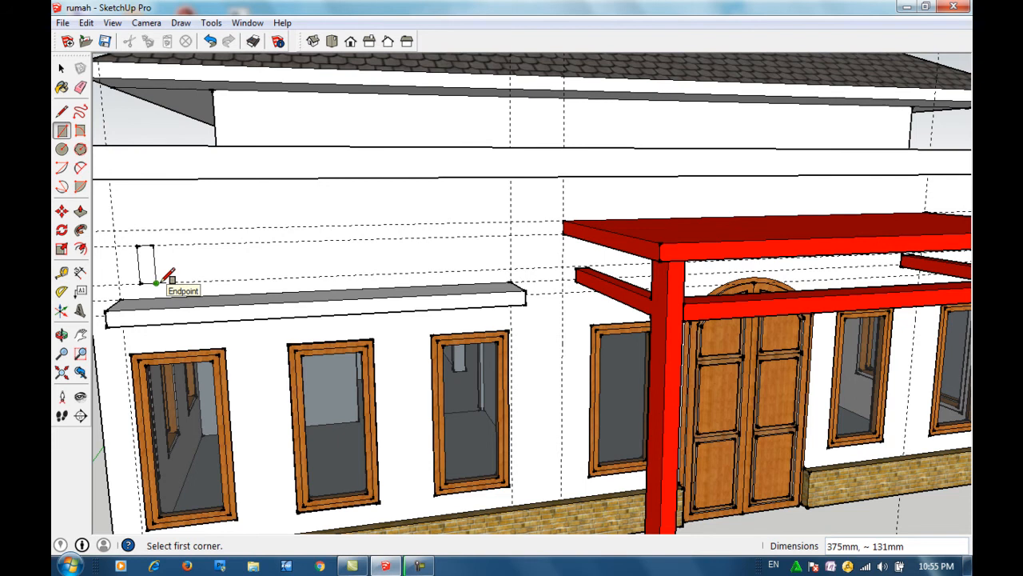
type("375,150")
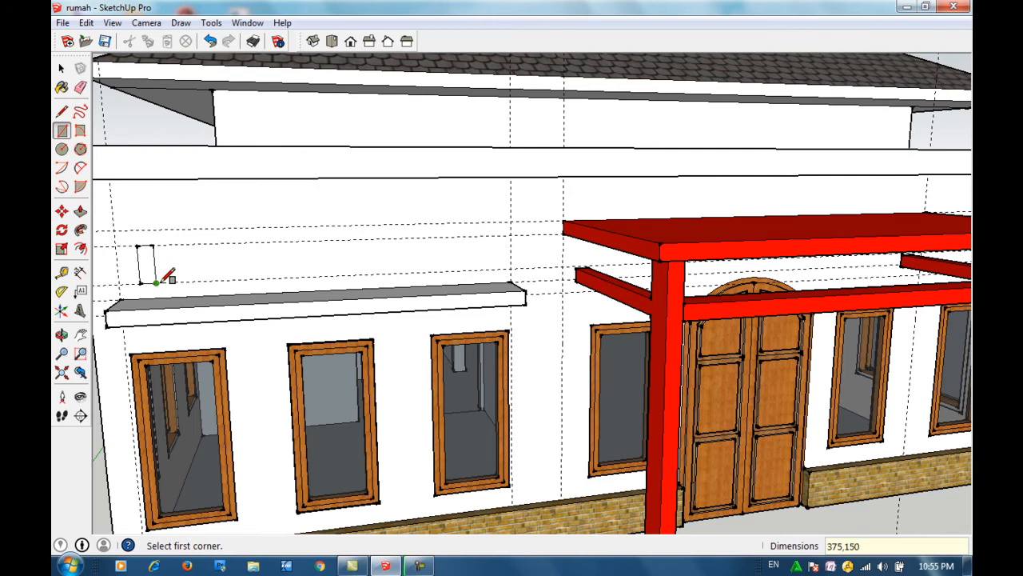
left_click(62, 69)
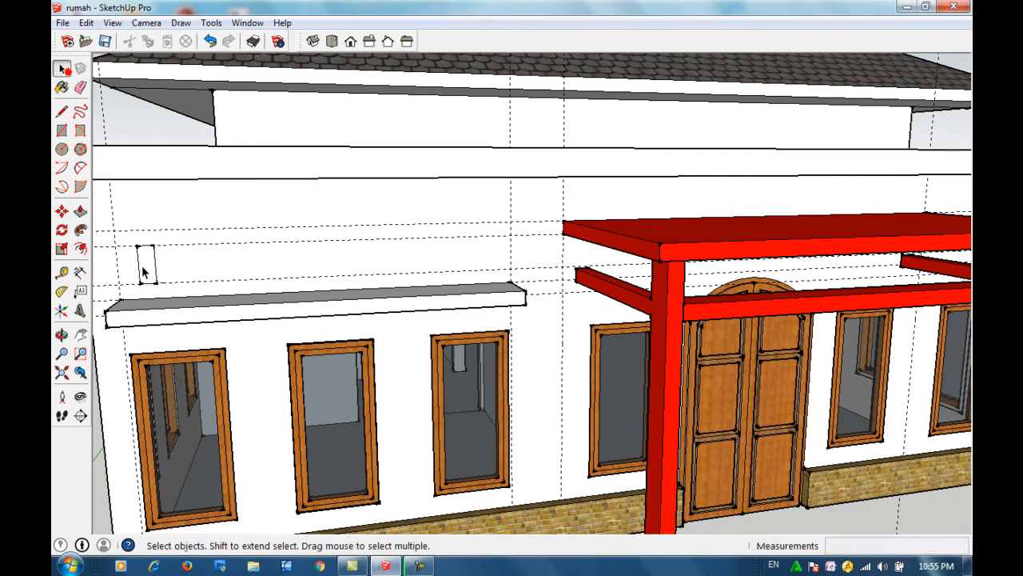
Step: Copy the small rectangle about 403 mm along the red axis to form a pair above the first window
left_click(147, 263)
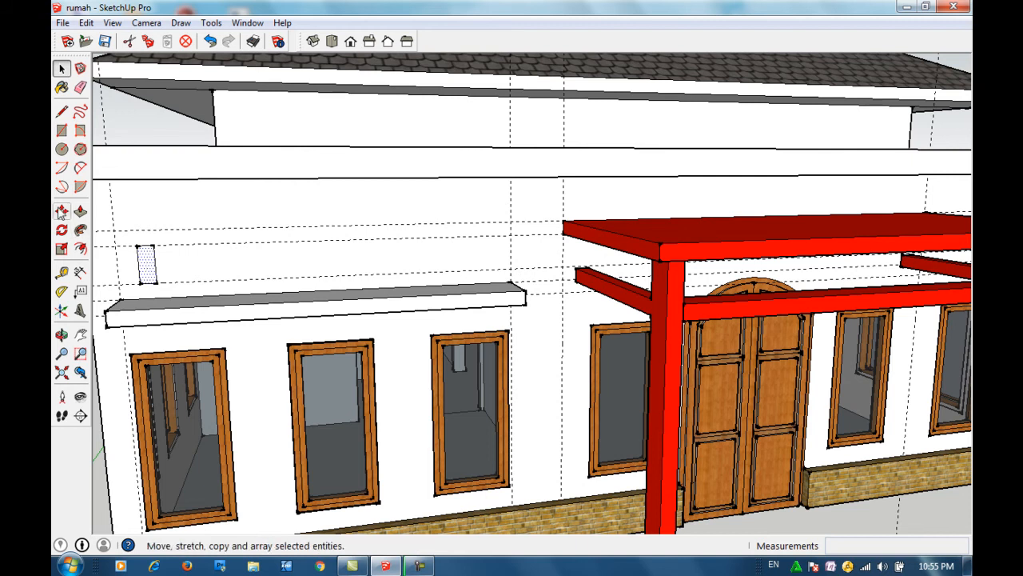
left_click(62, 210)
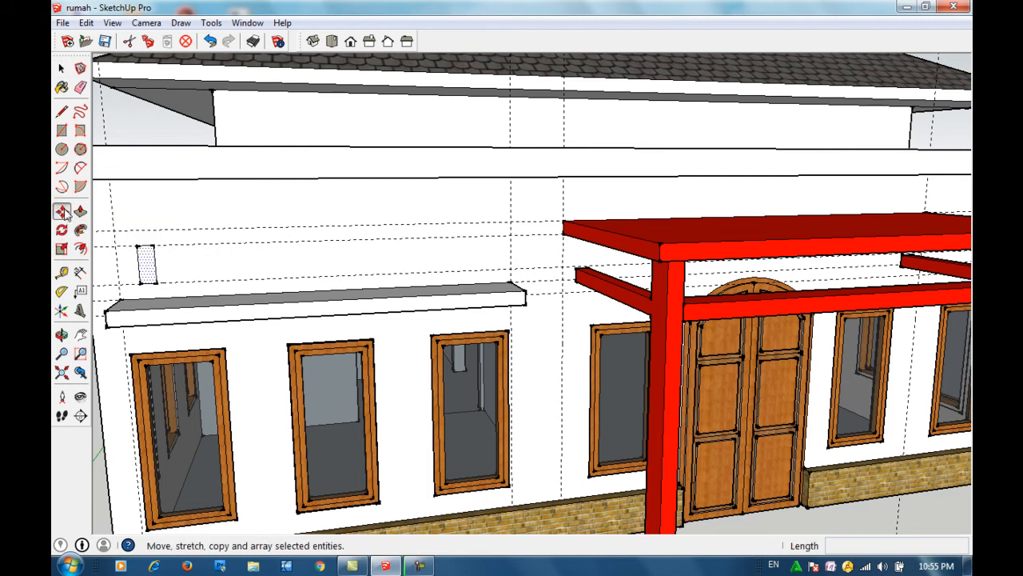
left_click(147, 270)
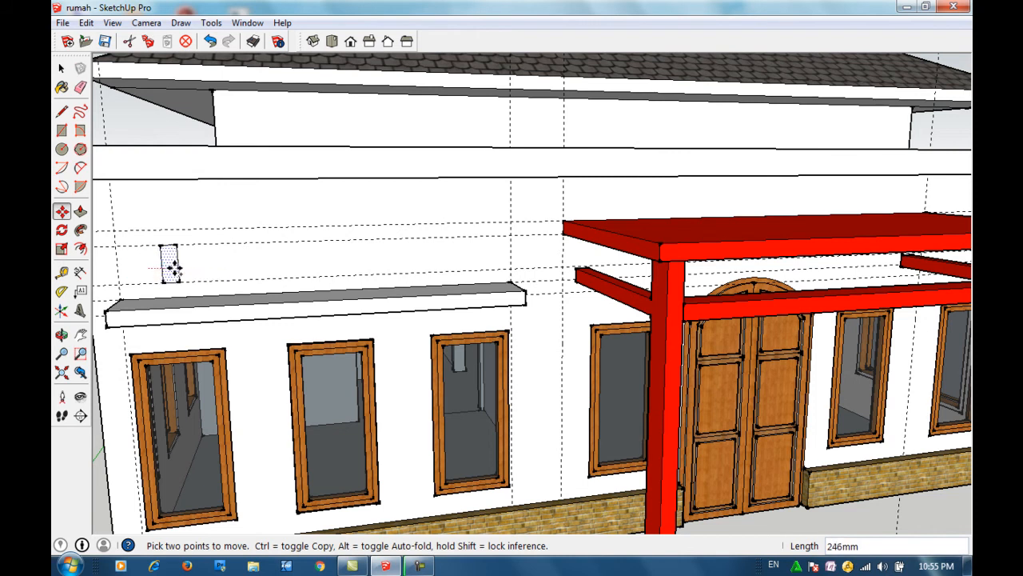
key("ctrl")
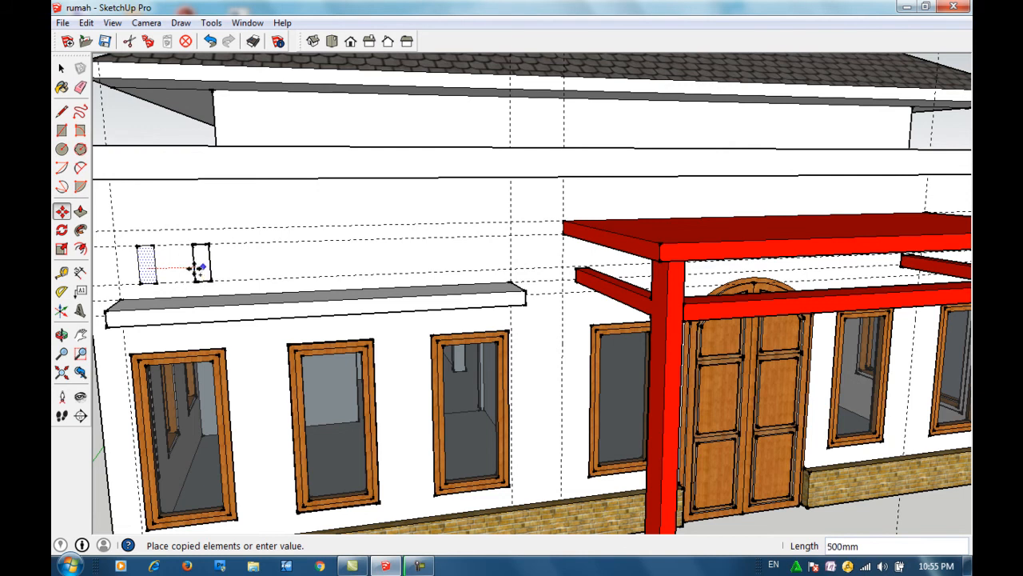
left_click(192, 270)
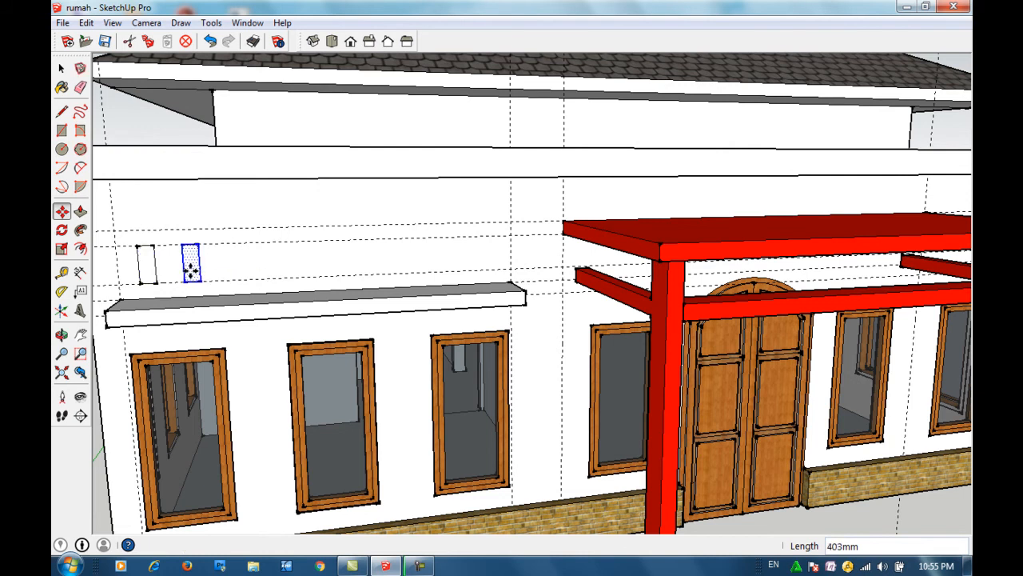
Step: Move the original rectangle about 38 mm along the red axis toward its copy
key("space")
left_click(147, 265)
key("m")
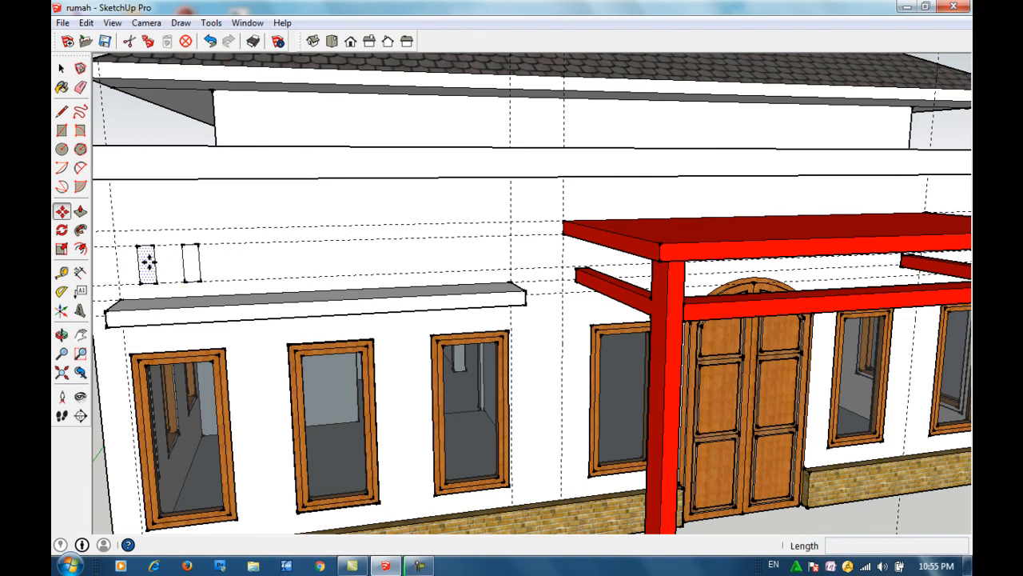
left_click(148, 262)
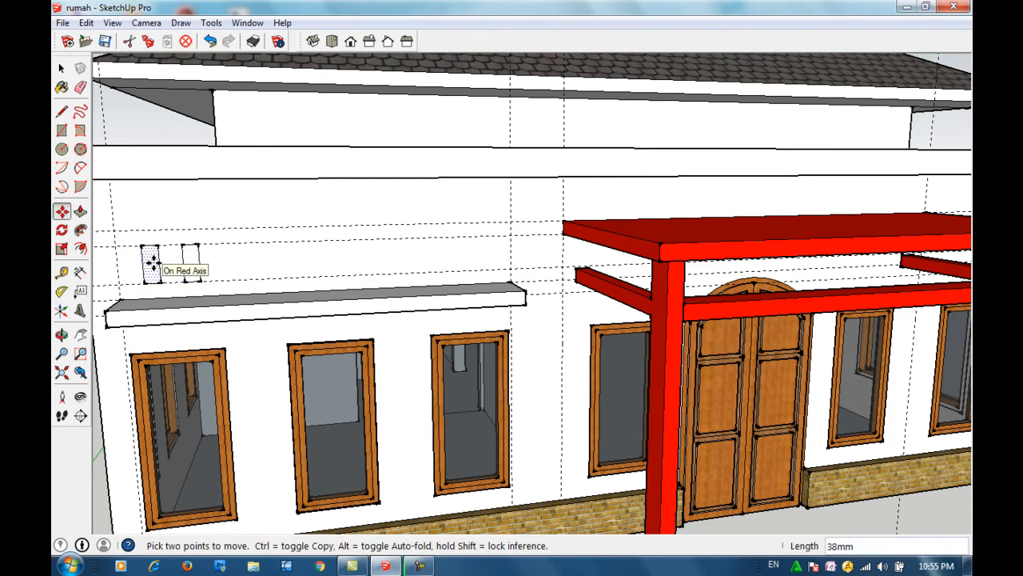
left_click(154, 262)
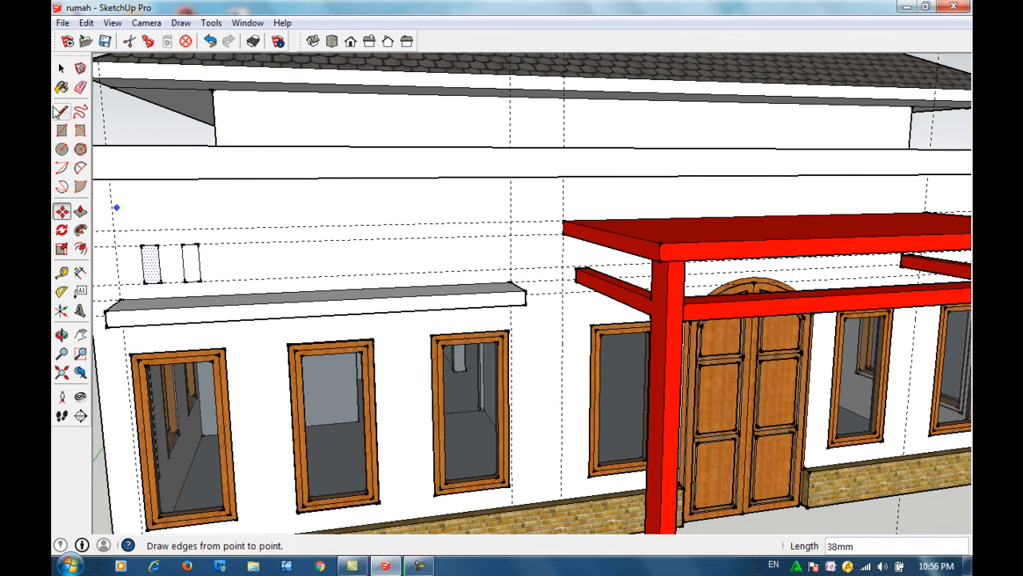
Step: Copy the pair of rectangles about 1513 mm along the red axis to sit above the second window
left_click(62, 70)
left_click(194, 268, "shift")
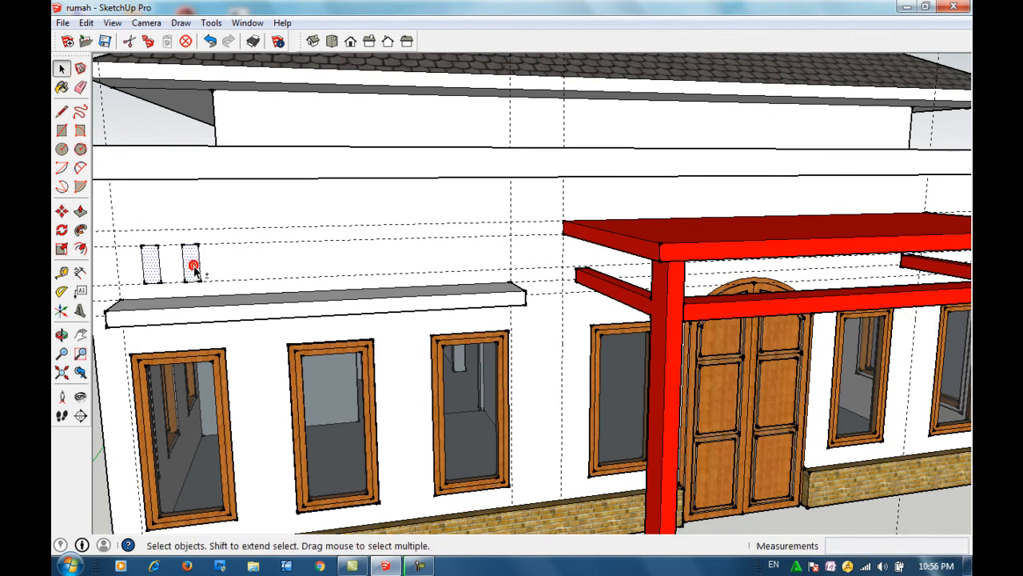
left_click(149, 198)
left_click(150, 270)
left_click(191, 268, "shift")
key("m")
left_click(190, 264, "ctrl")
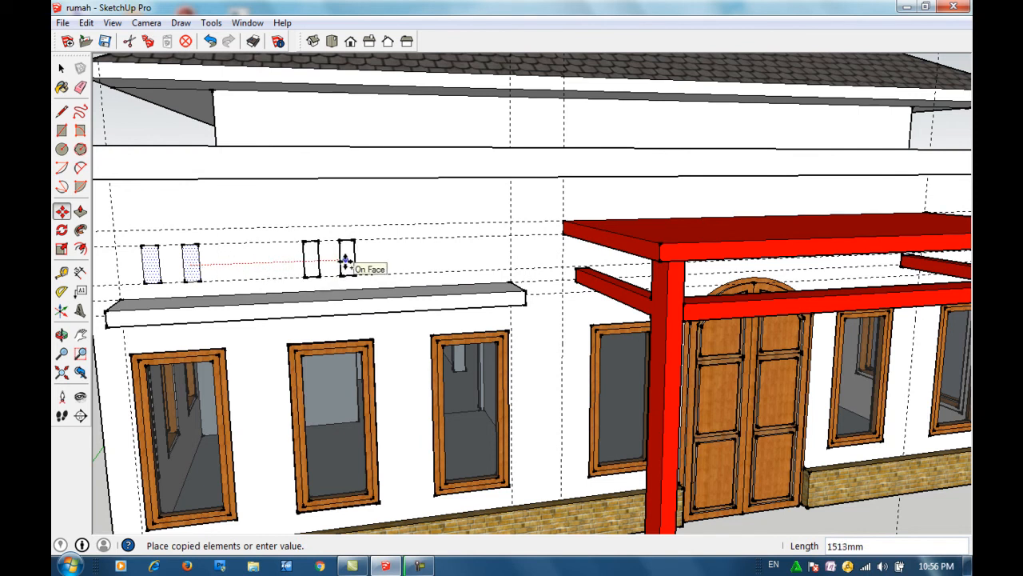
left_click(345, 261)
Step: Copy the middle pair of rectangles about 1462 mm along the red axis to sit above the third window
left_click(346, 261, "ctrl")
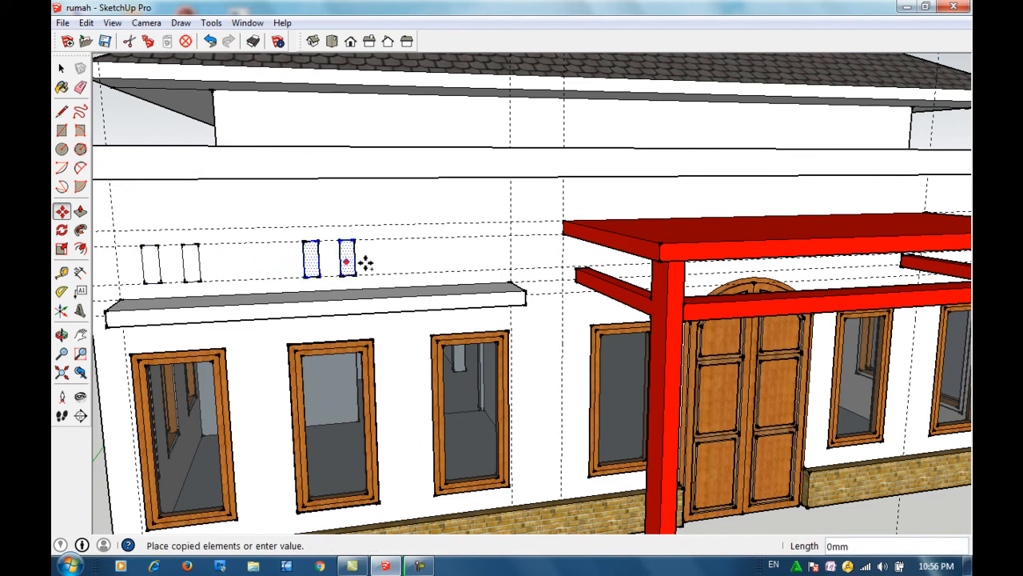
left_click(482, 256)
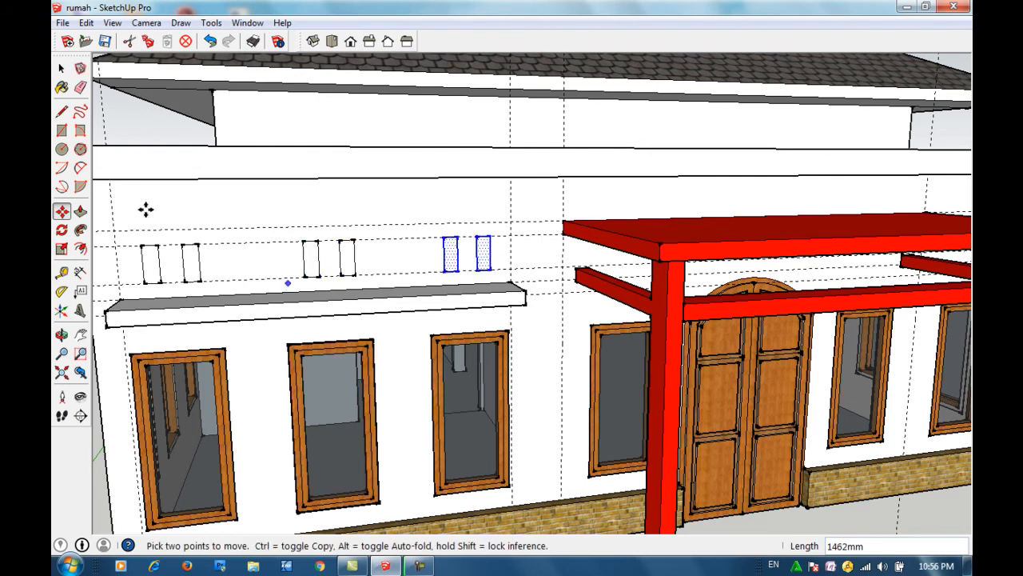
left_click(62, 69)
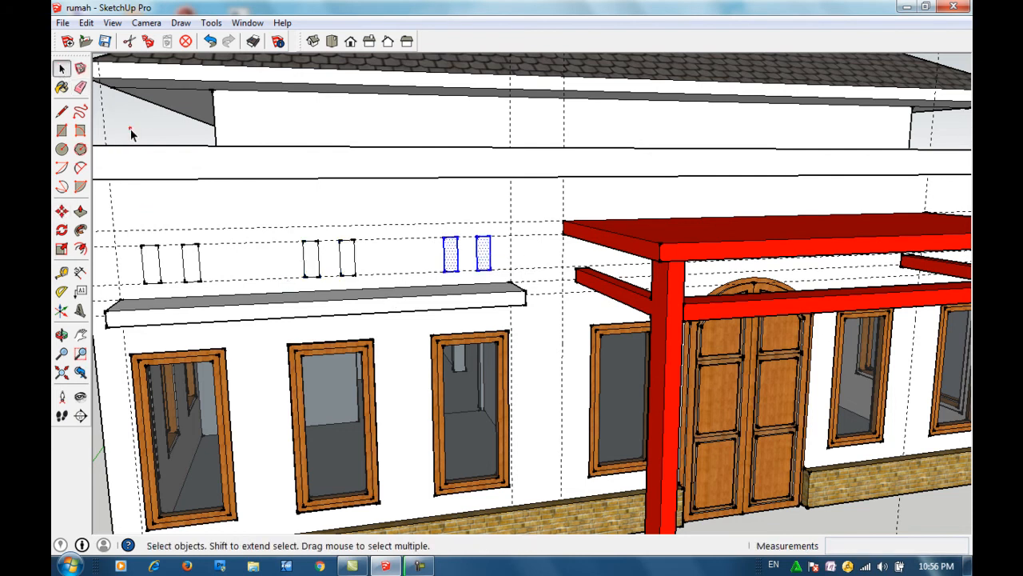
left_click(131, 129)
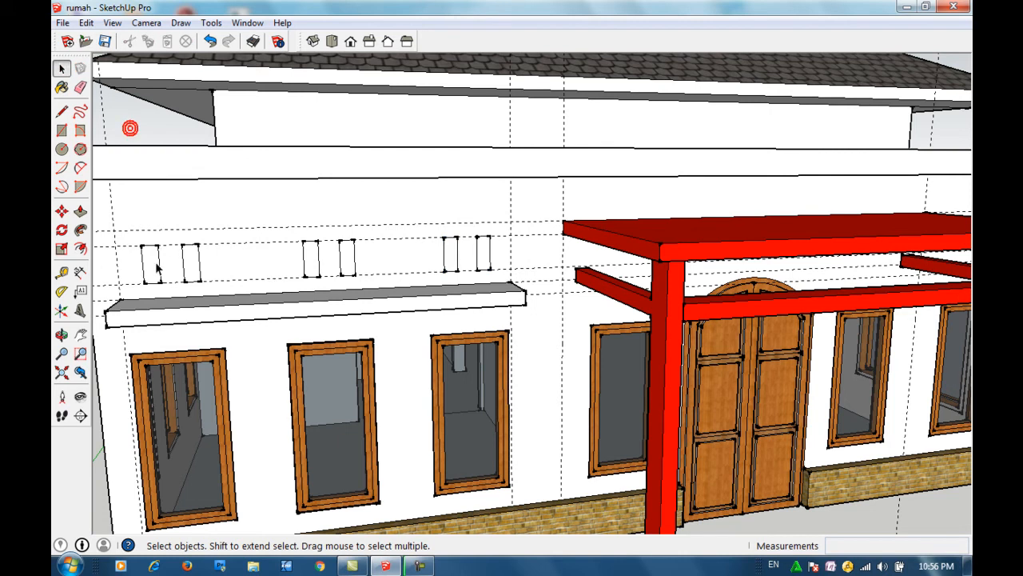
Step: Push the pair of rectangles above the first window 150 mm into the wall to cut openings
left_click(80, 211)
left_click(192, 265)
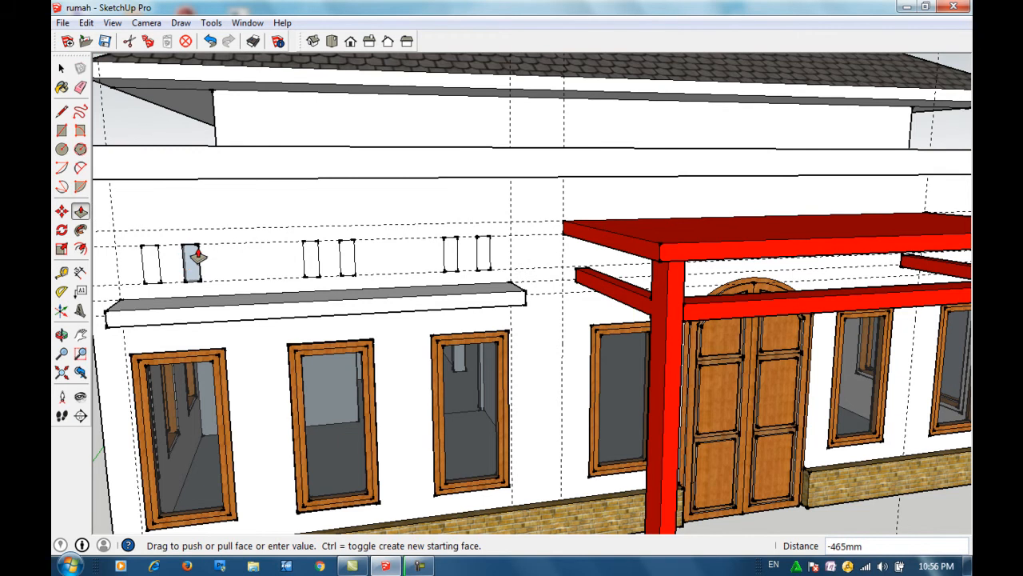
left_click(197, 255)
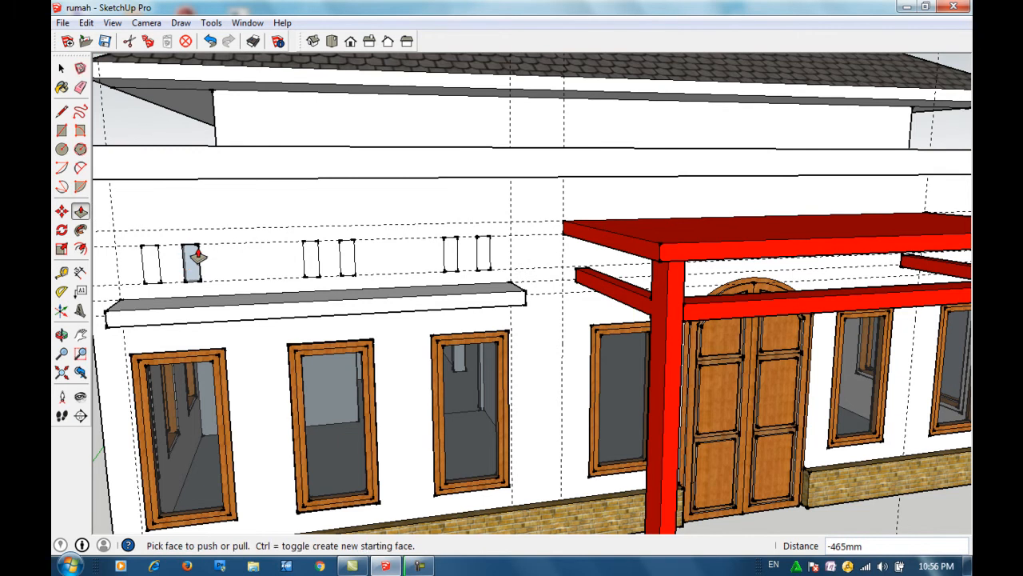
left_click(150, 265)
left_click(152, 265)
type("150")
key("Return")
Step: Push both rectangles above the second window 150 mm into the wall to cut openings
left_click(313, 257)
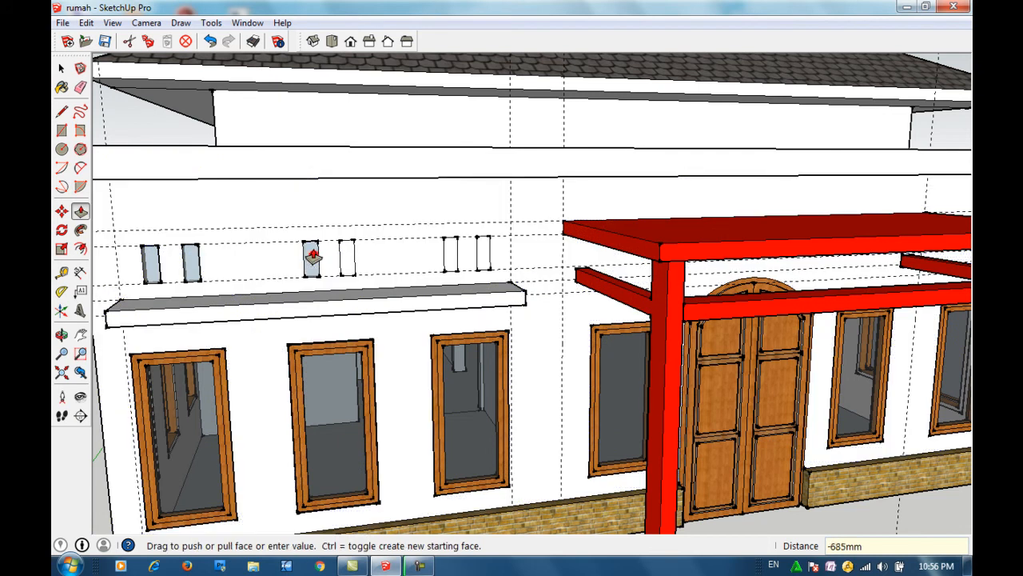
left_click(312, 258)
type("150")
key("Return")
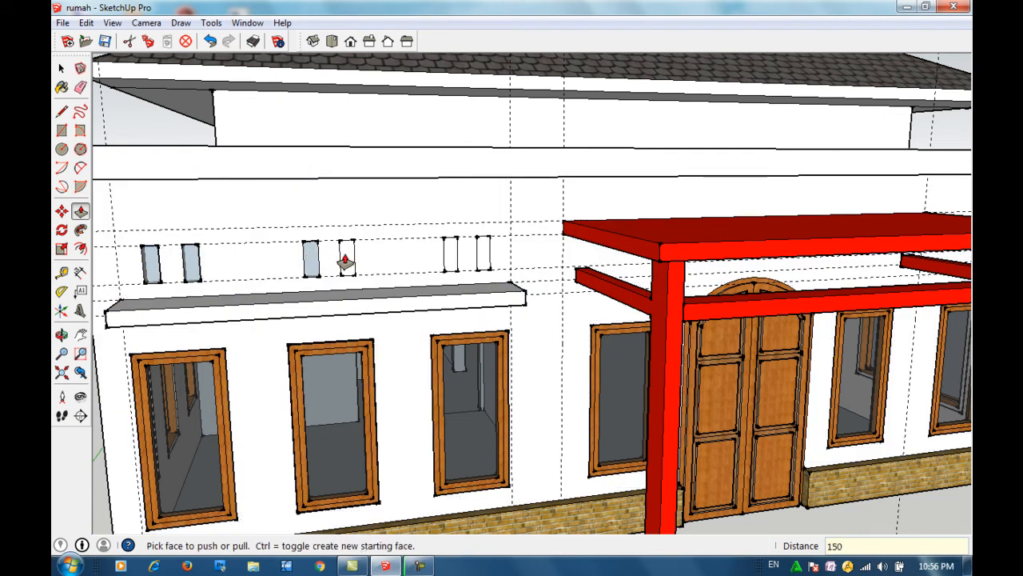
left_click(346, 256)
left_click(348, 255)
type("15")
key("Return")
Step: Push both rectangles above the third window 150 mm into the wall
left_click(450, 254)
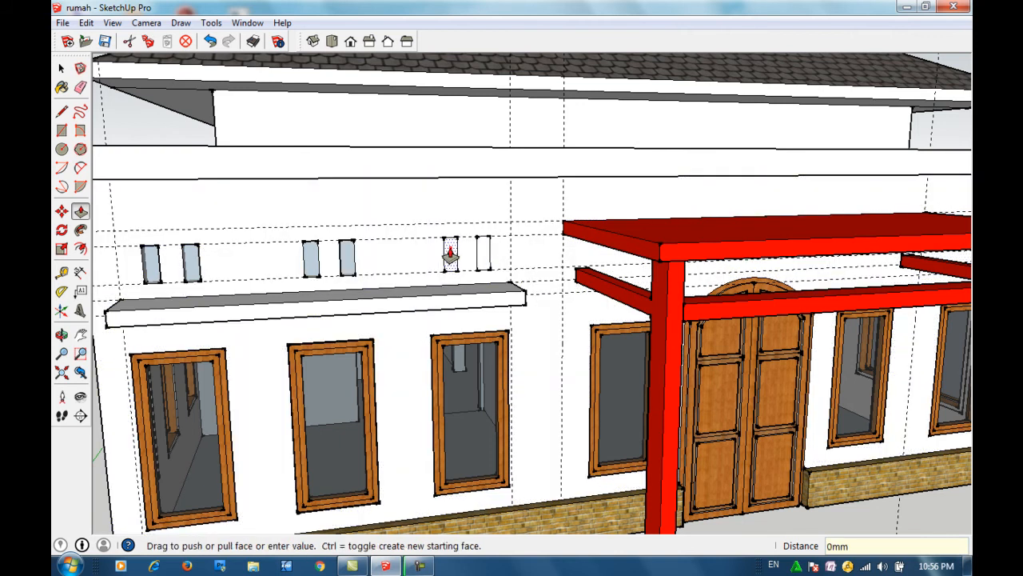
left_click(450, 253)
type("150")
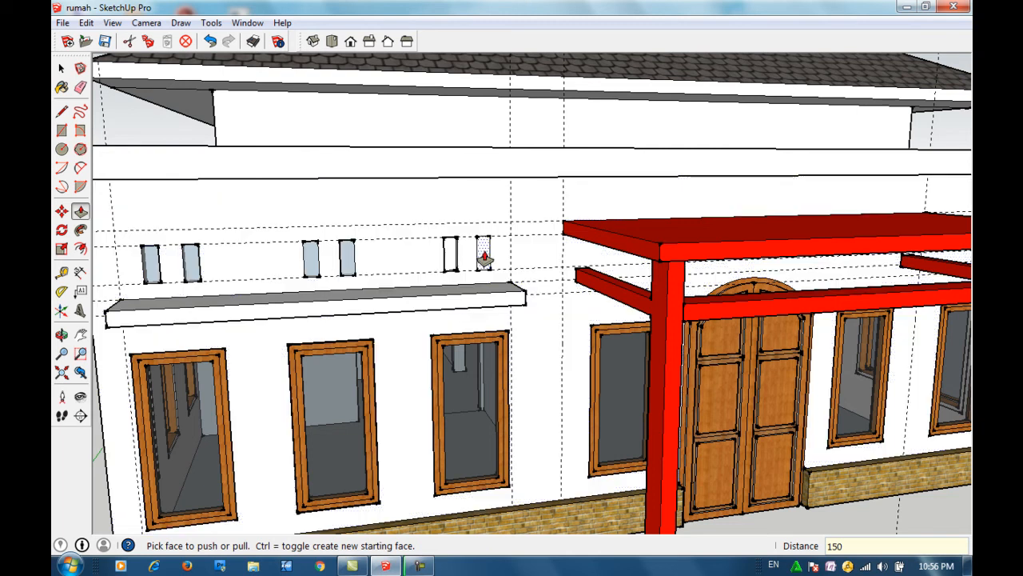
left_click(482, 256)
left_click(483, 251)
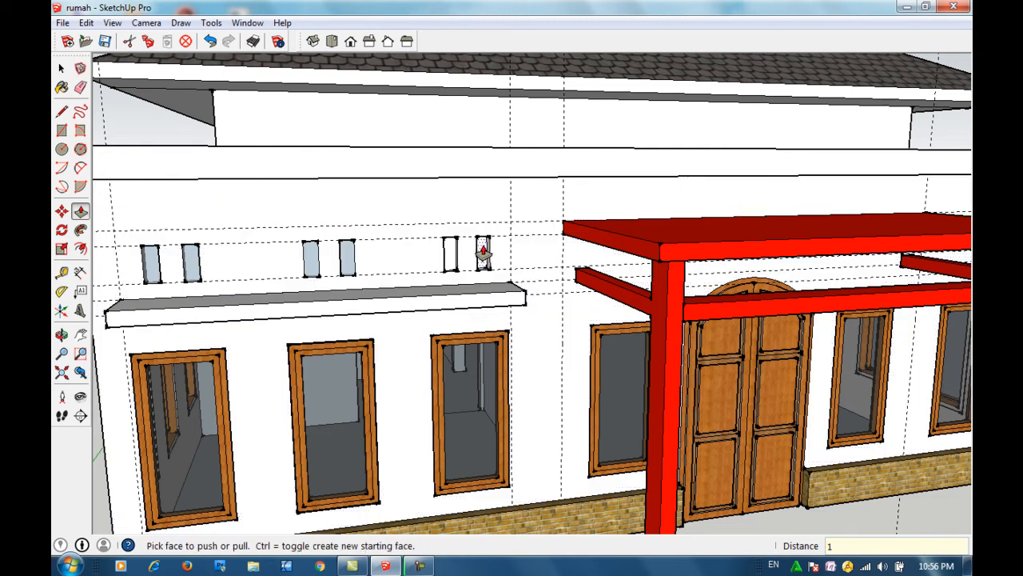
left_click(483, 251)
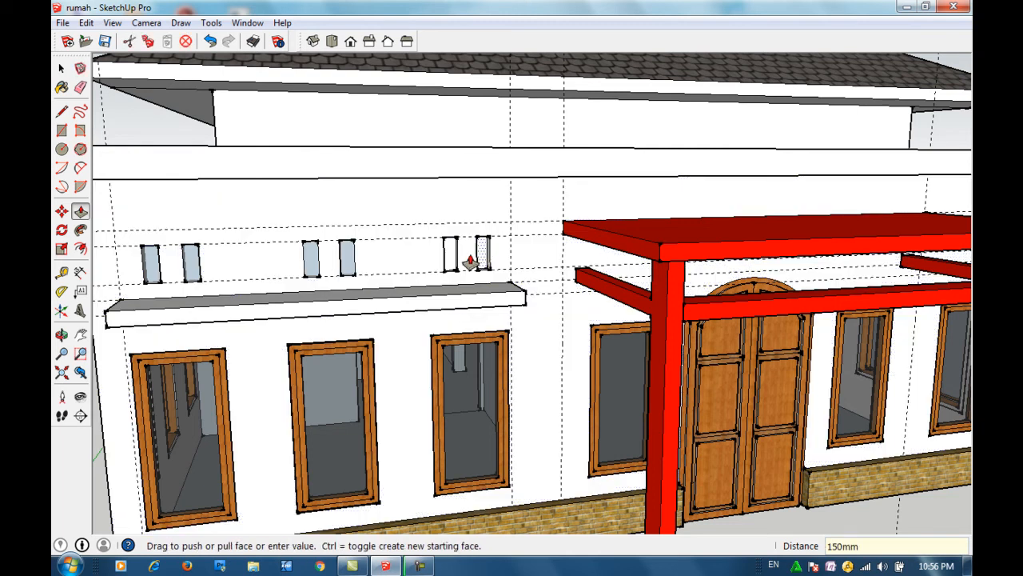
left_click(498, 306)
Step: Delete the two remaining recessed faces above the third window to open the vents
scroll(497, 311, "down", 2)
scroll(498, 311, "up", 3)
scroll(458, 288, "up", 2)
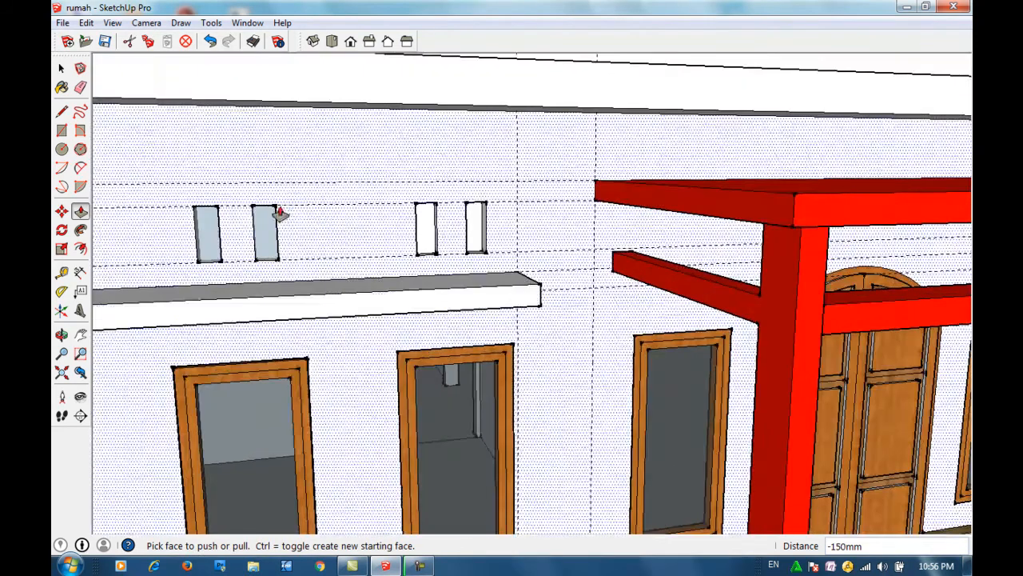
left_click(60, 69)
left_click(473, 225)
key("Delete")
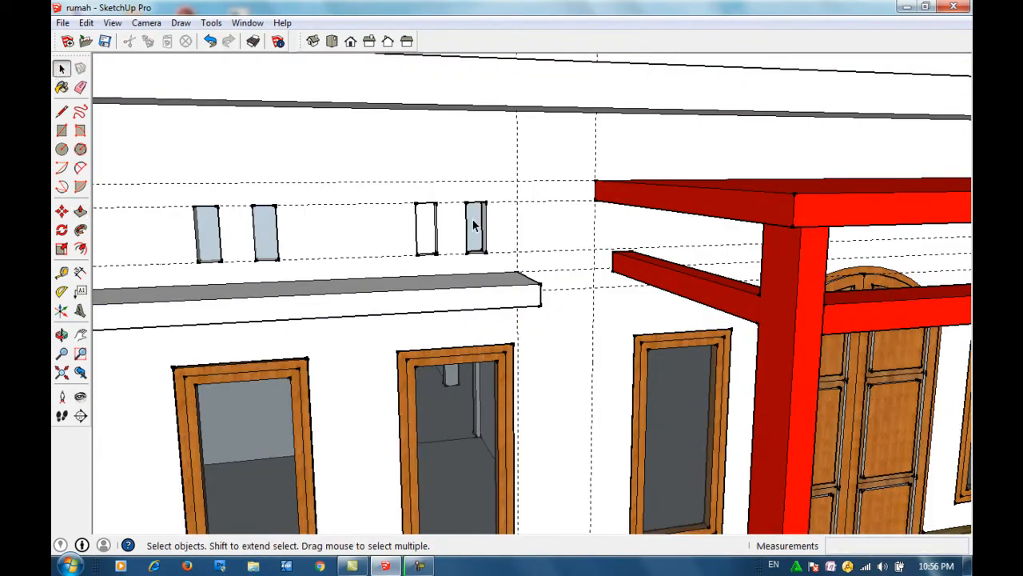
left_click(421, 232)
key("Delete")
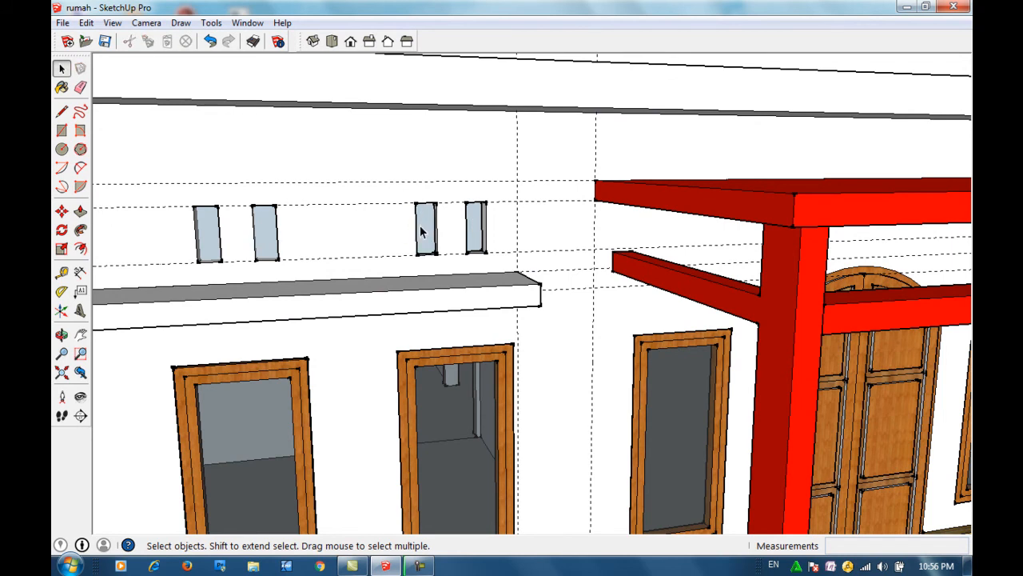
Step: Draw a rectangle about 300 by 141 mm between the horizontal guides above the front window nearest the far corner beyond the porch
scroll(418, 232, "down", 3)
scroll(418, 232, "down", 4)
scroll(417, 276, "up", 2)
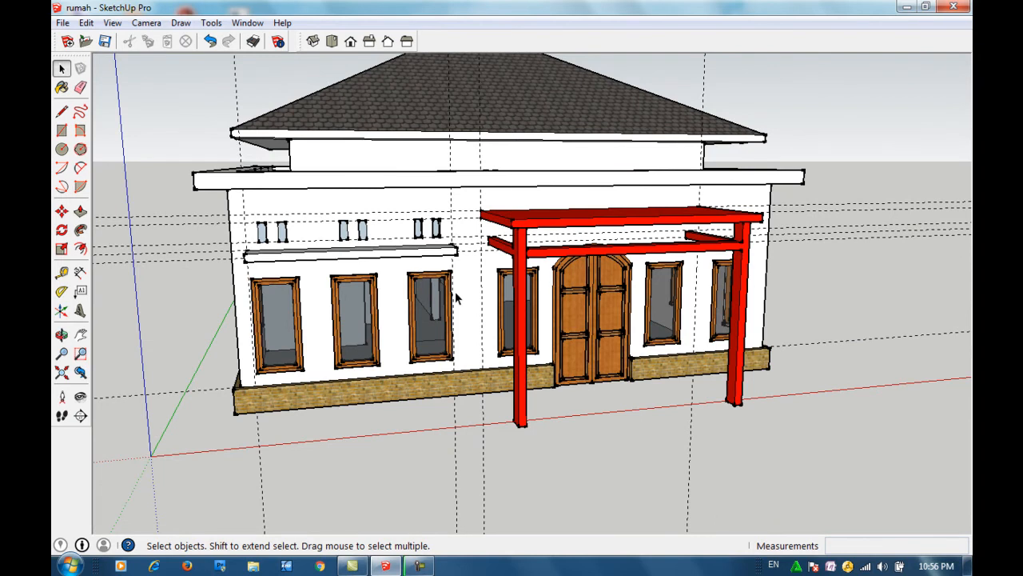
key("o")
left_click_drag(603, 399, 707, 329)
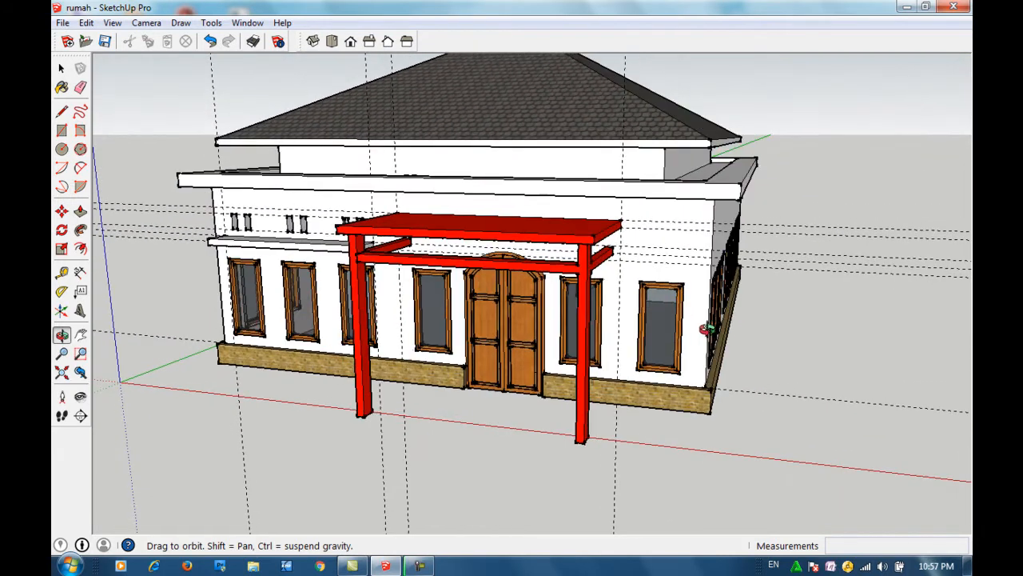
scroll(668, 277, "up", 6)
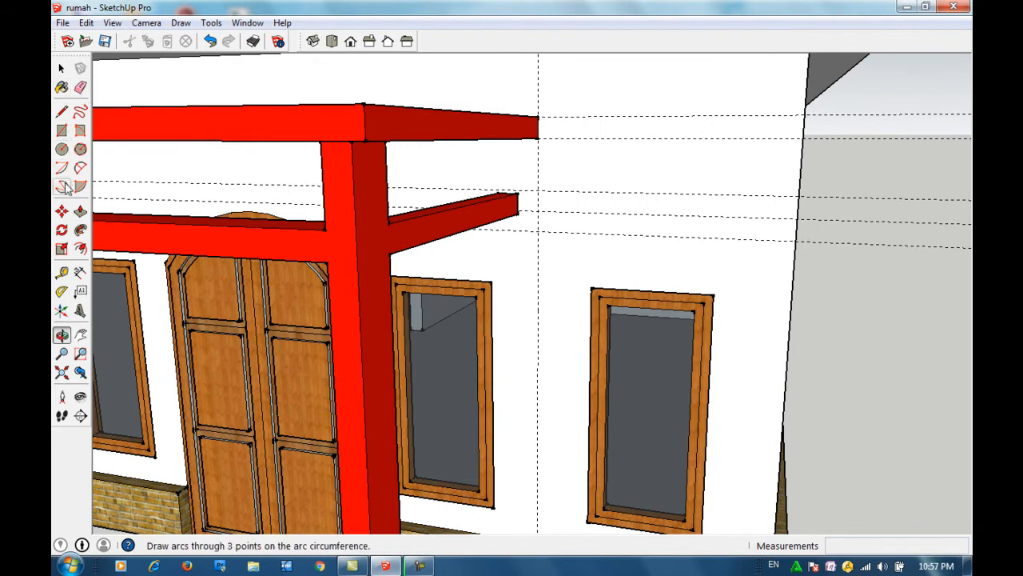
left_click(61, 131)
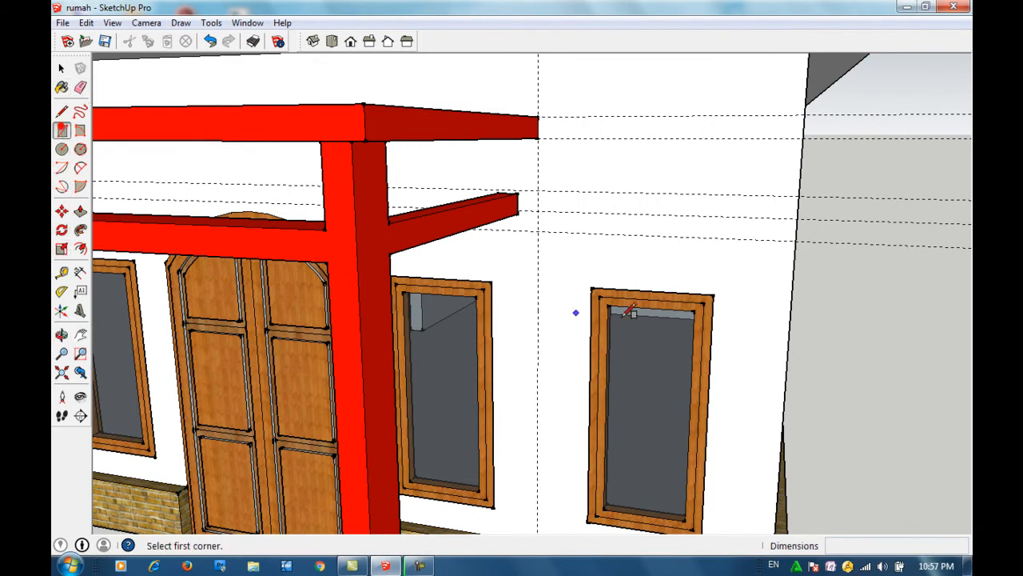
left_click(622, 195)
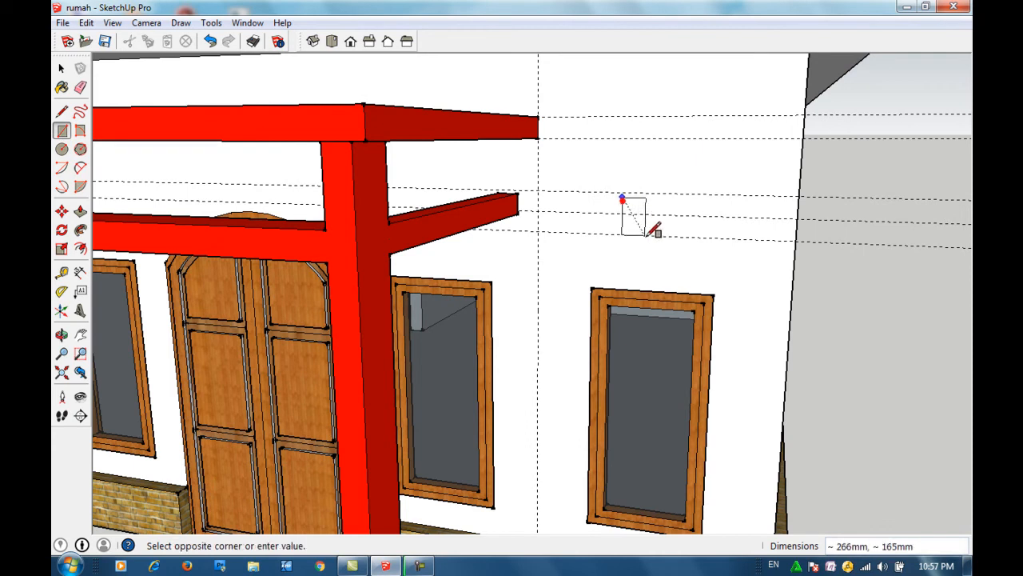
left_click(648, 231)
key("ctrl+z")
left_click(626, 193)
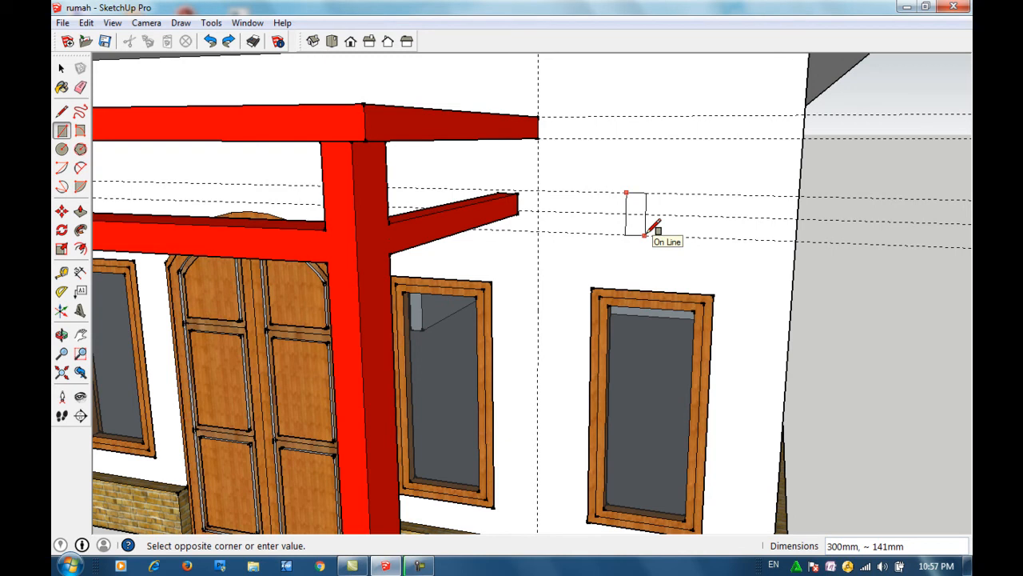
left_click(645, 235)
Step: Shift the new rectangle about 36 mm toward the porch and copy it about 330 mm along the wall as a pair
left_click(61, 70)
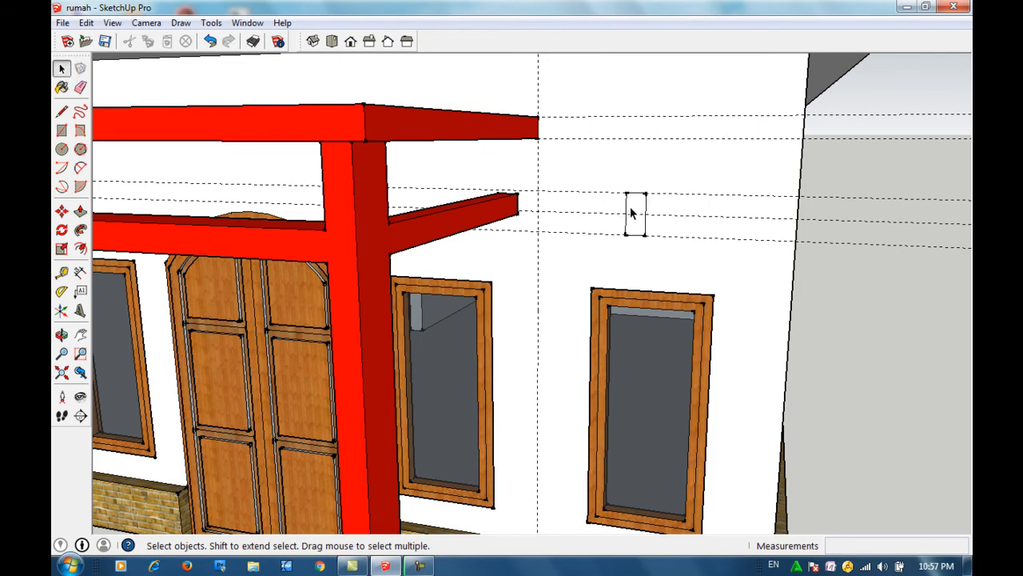
left_click(632, 205)
key("m")
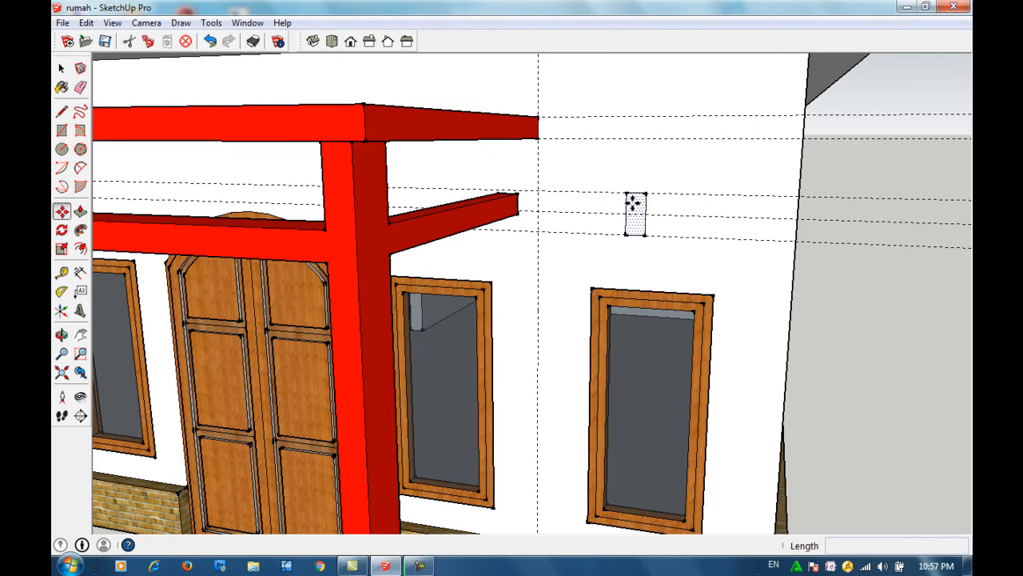
left_click(632, 205)
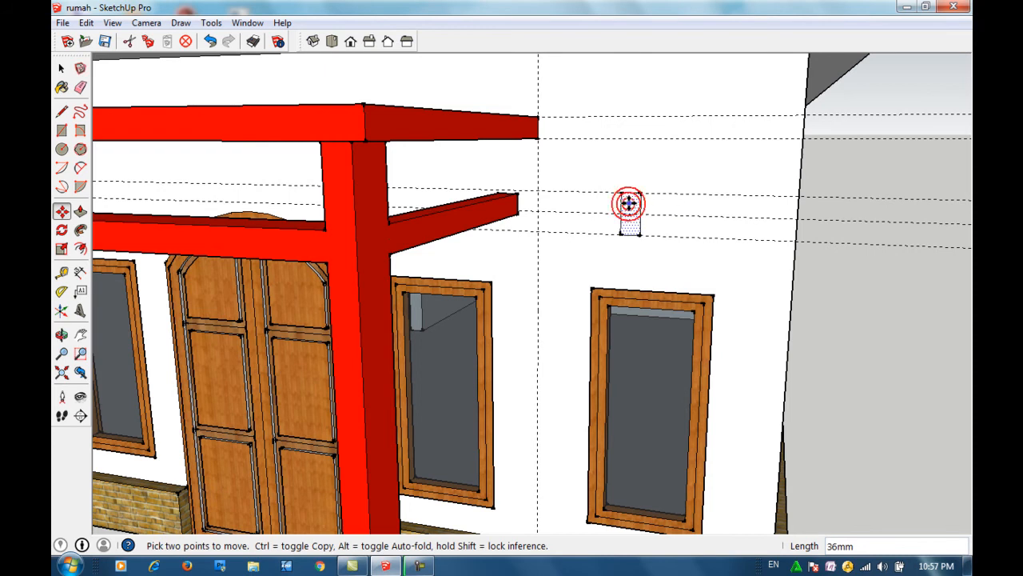
key("ctrl")
left_click(676, 210)
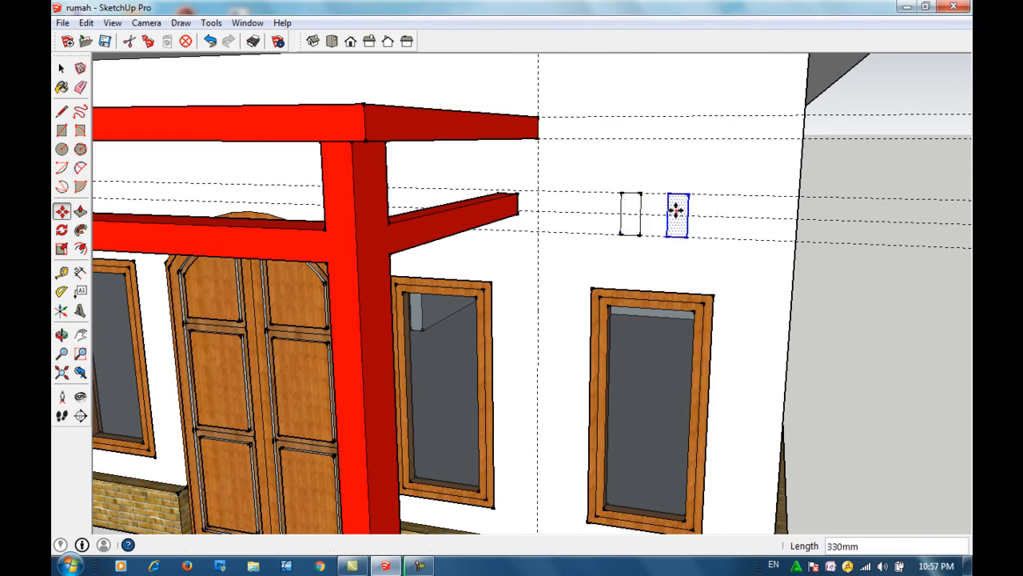
Step: Push both rectangles above the corner window 150 mm into the wall to cut openings
key("p")
left_click(679, 213)
left_click(681, 216)
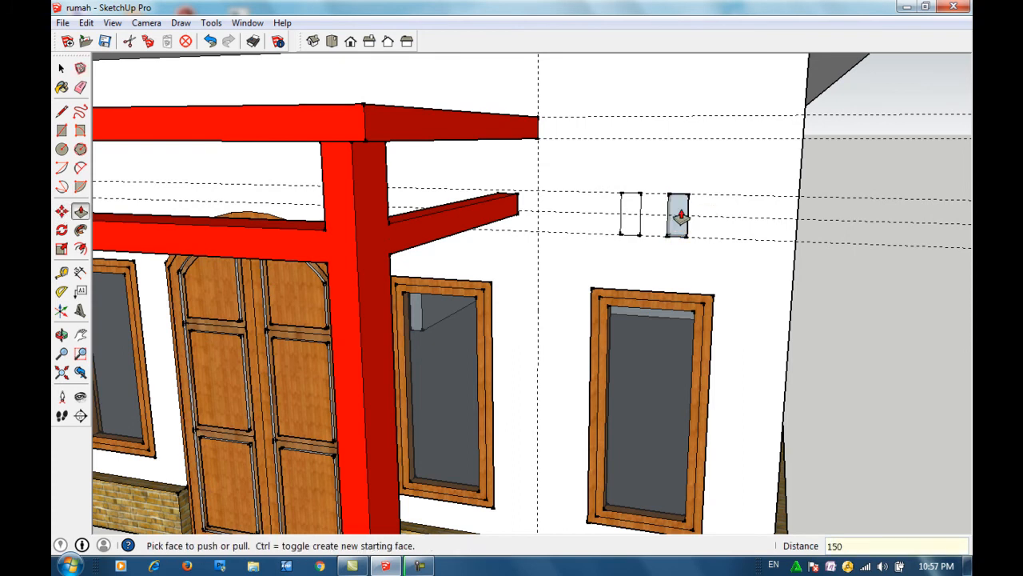
left_click(631, 212)
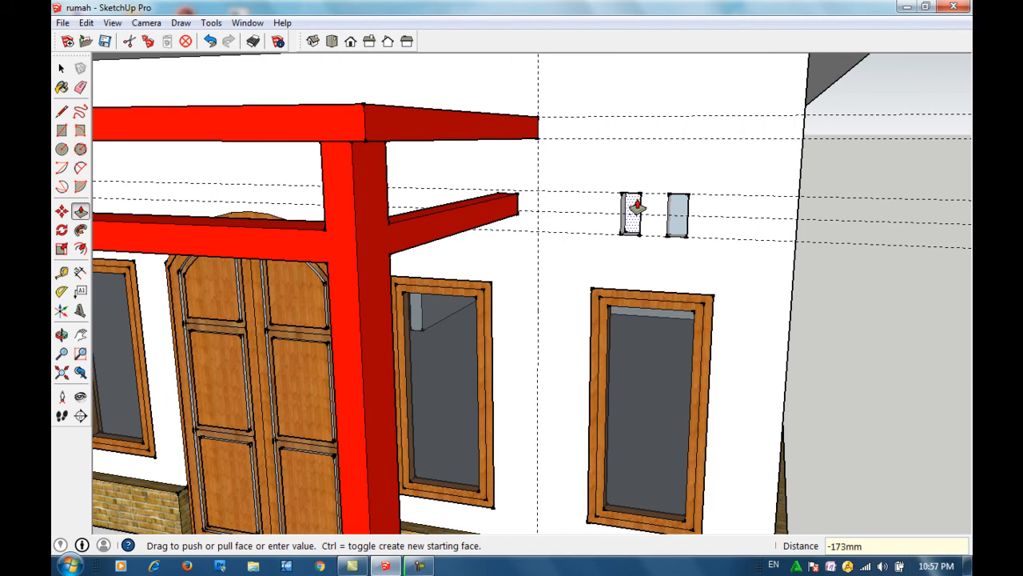
left_click(637, 207)
type("1")
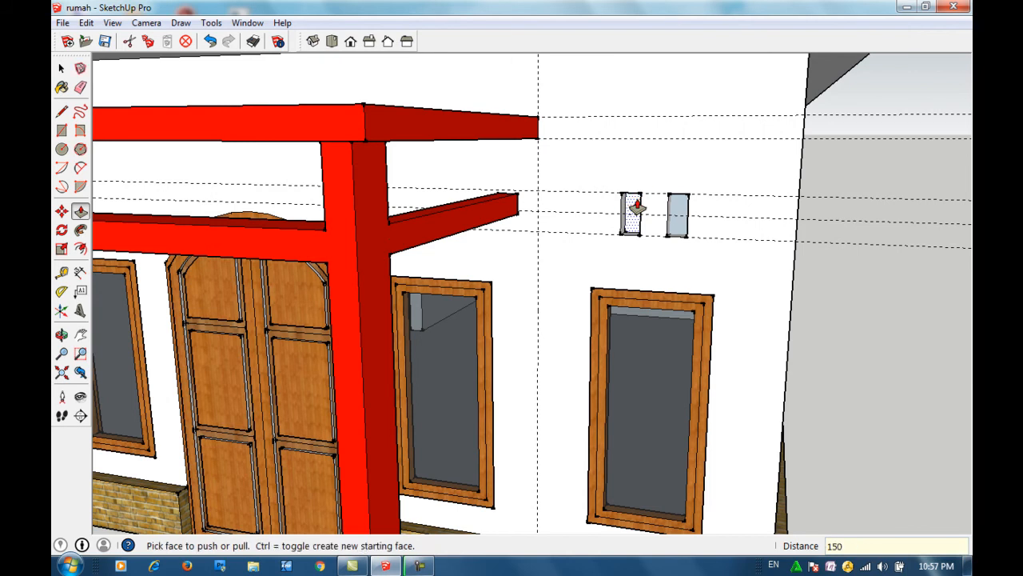
type("50")
key("Return")
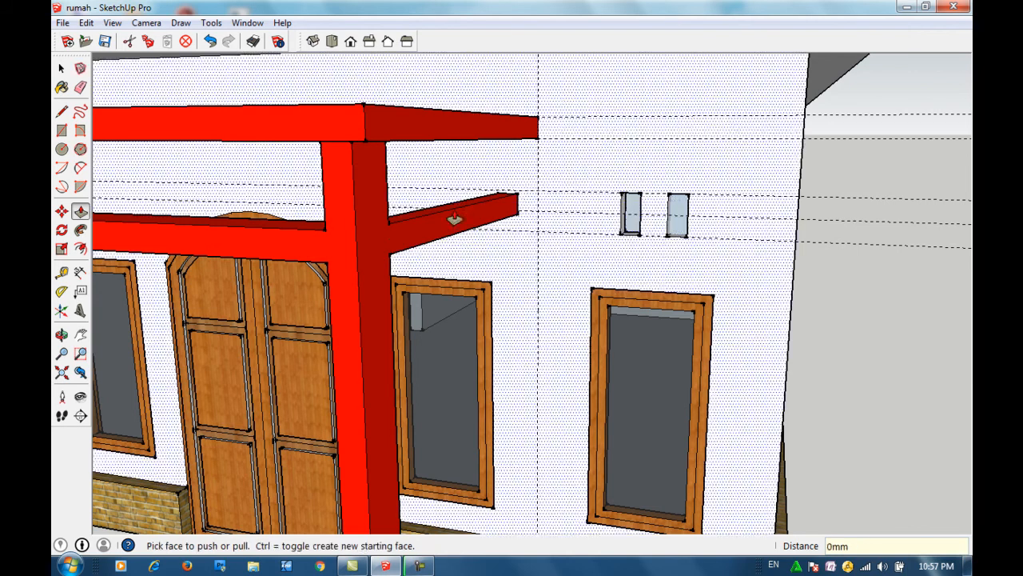
Step: Undo the pair of vent openings above the corner window, including their rectangles
left_click(61, 68)
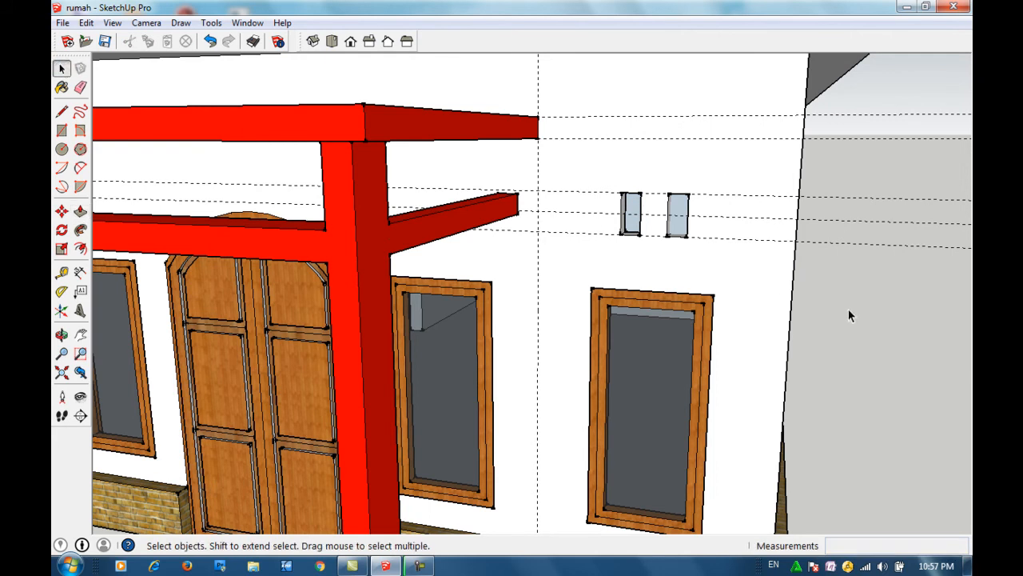
scroll(849, 310, "down", 3)
scroll(849, 310, "down", 4)
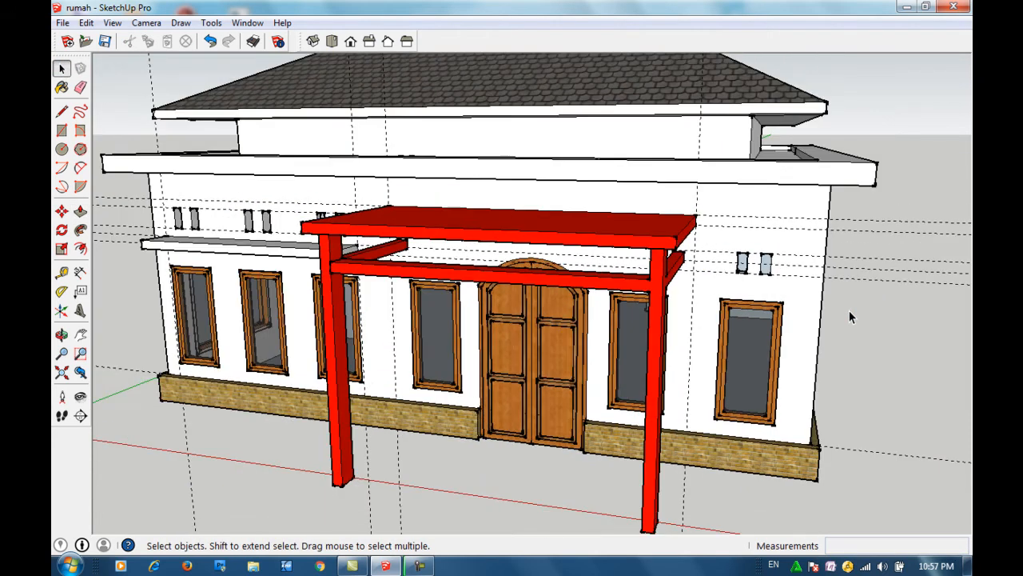
scroll(850, 317, "up", 6)
key("ctrl+z")
key("ctrl+z")
key("ctrl+z")
key("ctrl+z")
key("ctrl+z")
key("ctrl+z")
Step: Place two vertical guides about 444 mm and 1442 mm from the wall's corner edge, flanking the corner window
scroll(842, 310, "down", 5)
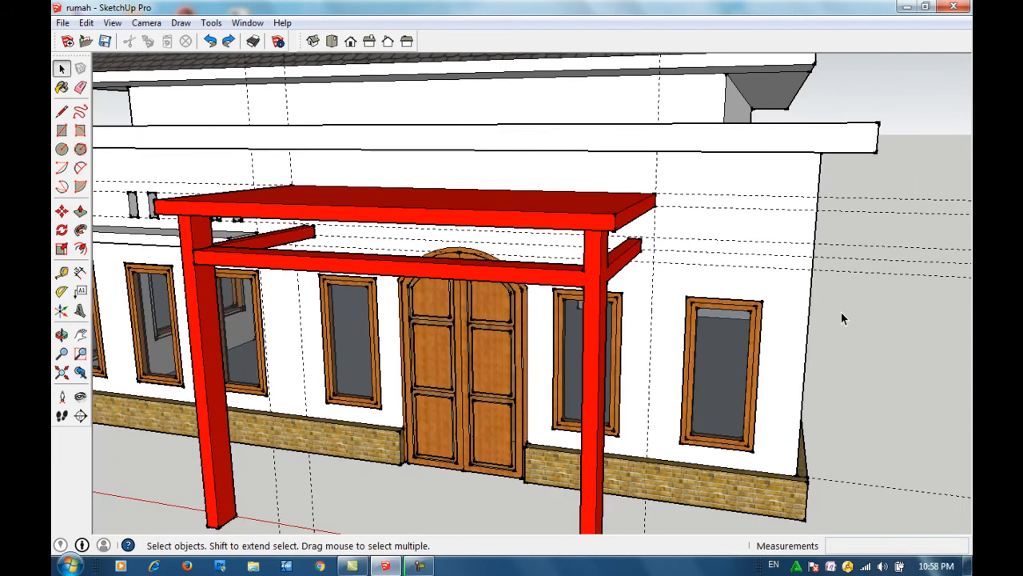
scroll(878, 293, "up", 5)
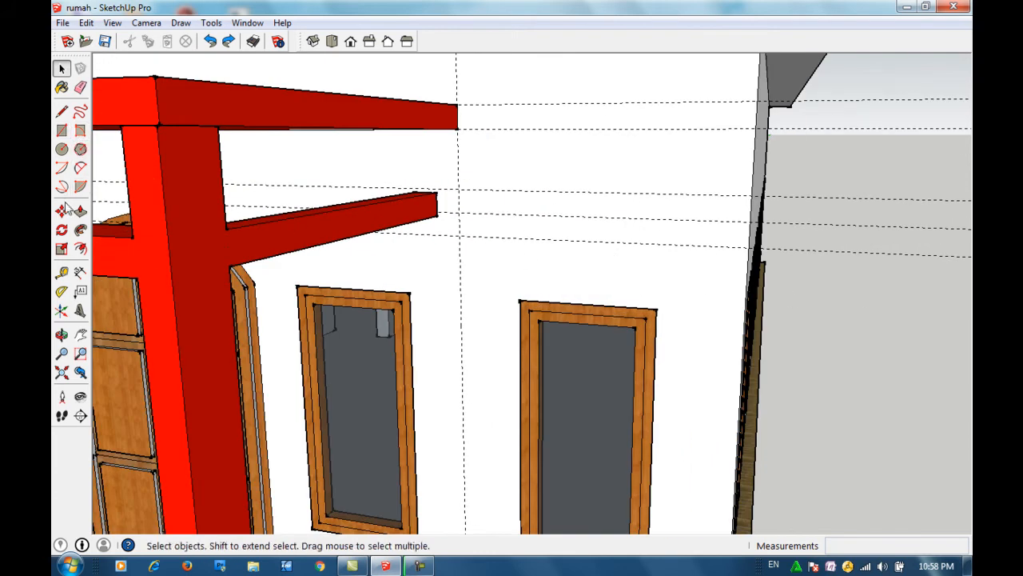
left_click(62, 274)
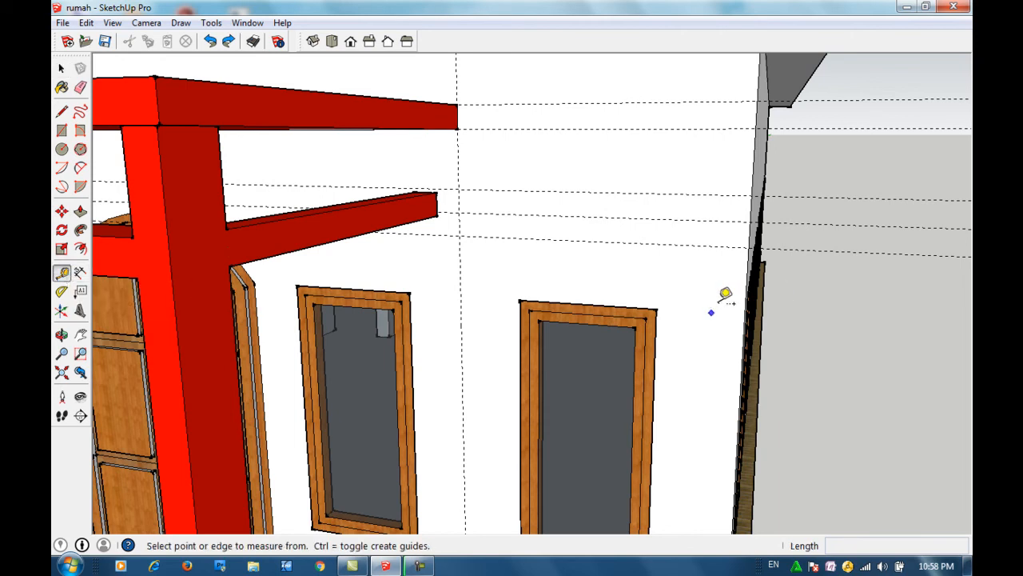
left_click(747, 295)
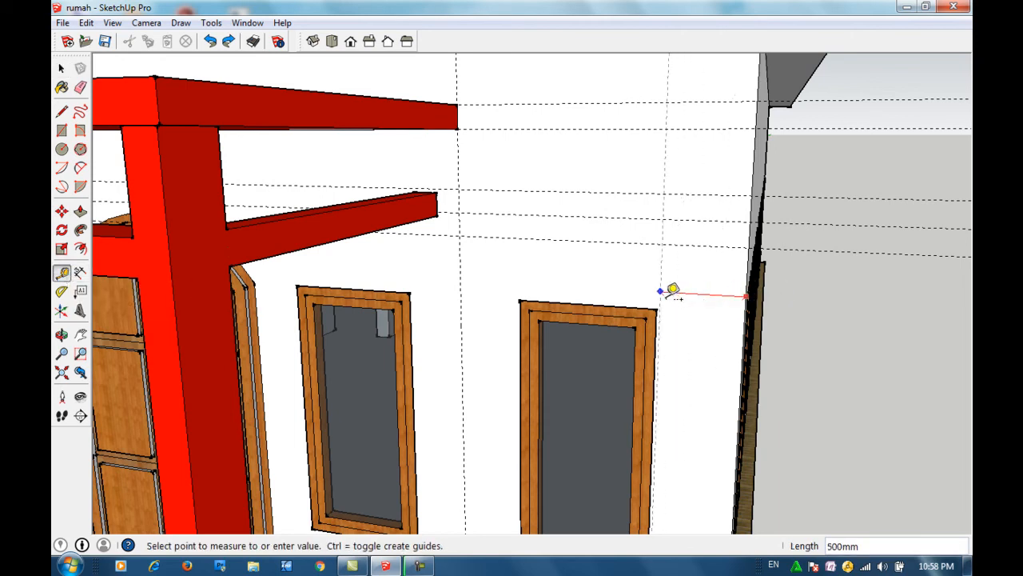
left_click(675, 293)
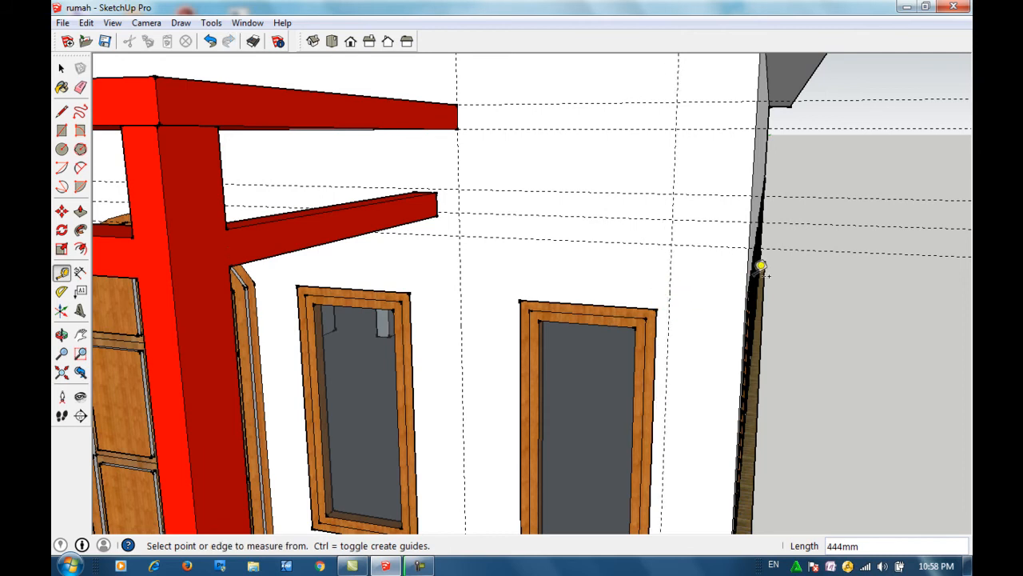
left_click(752, 271)
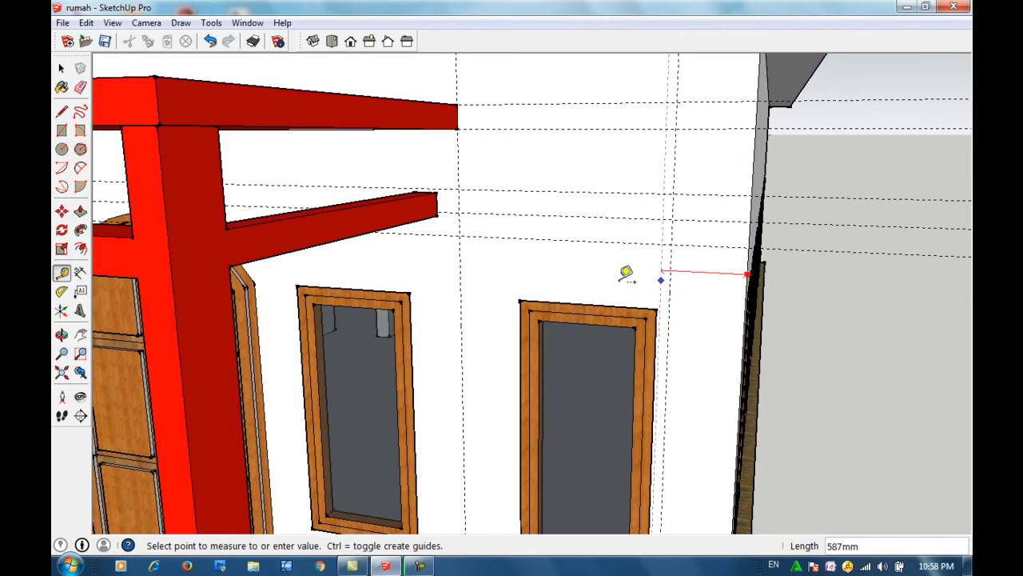
left_click(518, 274)
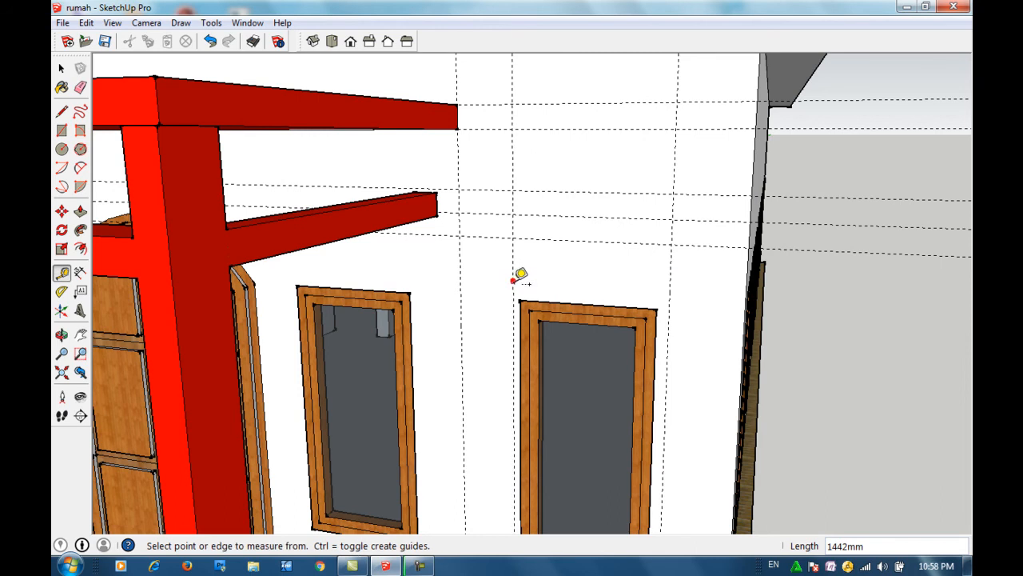
scroll(354, 210, "down", 6)
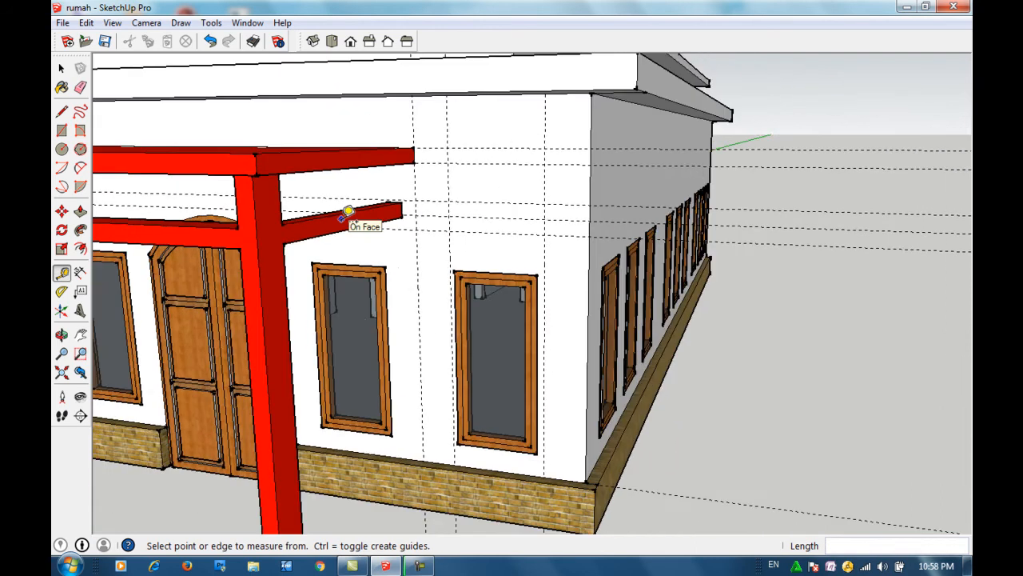
Step: Draw a rectangle above the corner window, bounded by the two vertical guides and the two lowest horizontal guides
scroll(348, 214, "down", 4)
scroll(347, 214, "up", 6)
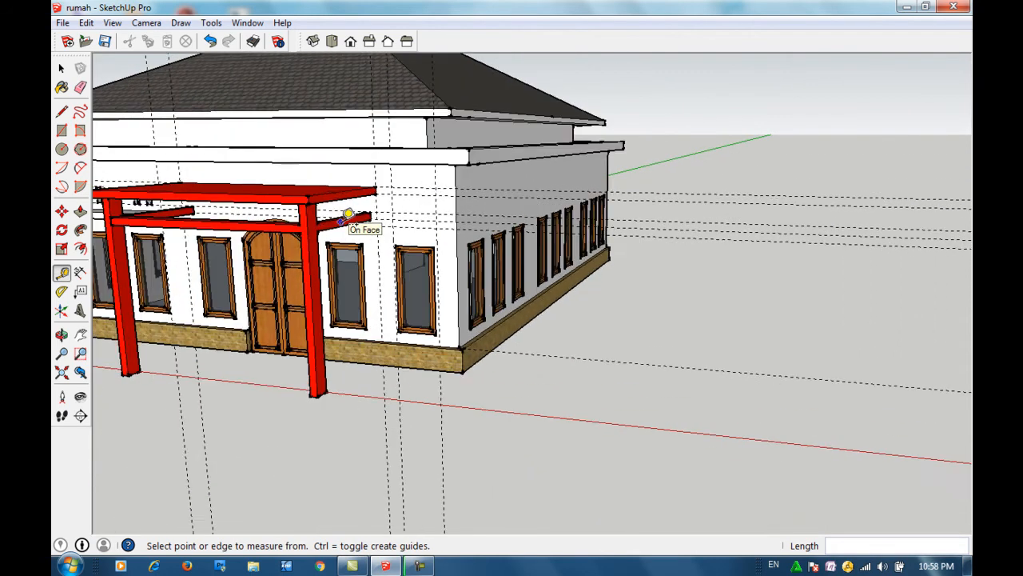
scroll(348, 214, "up", 5)
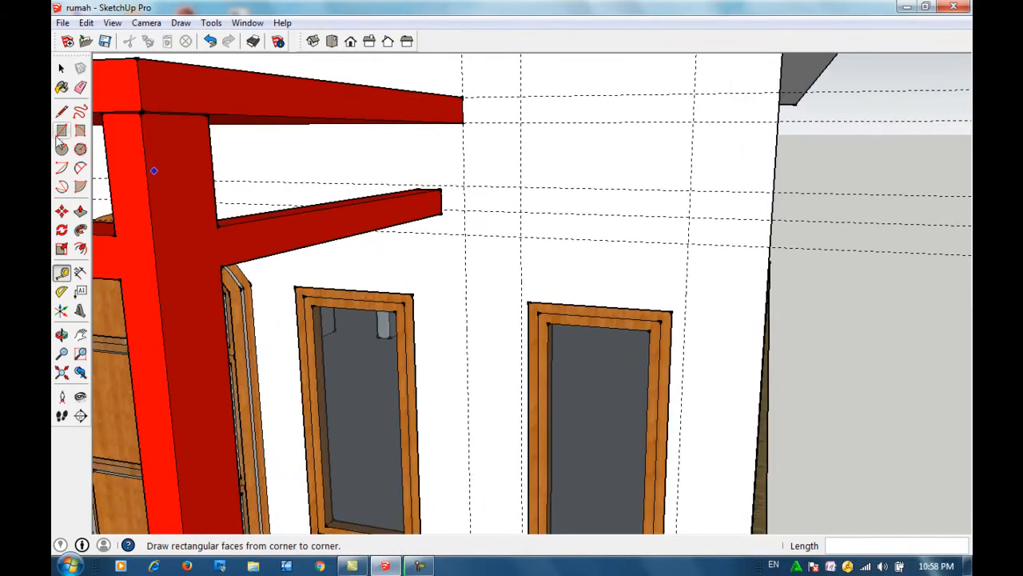
left_click(61, 132)
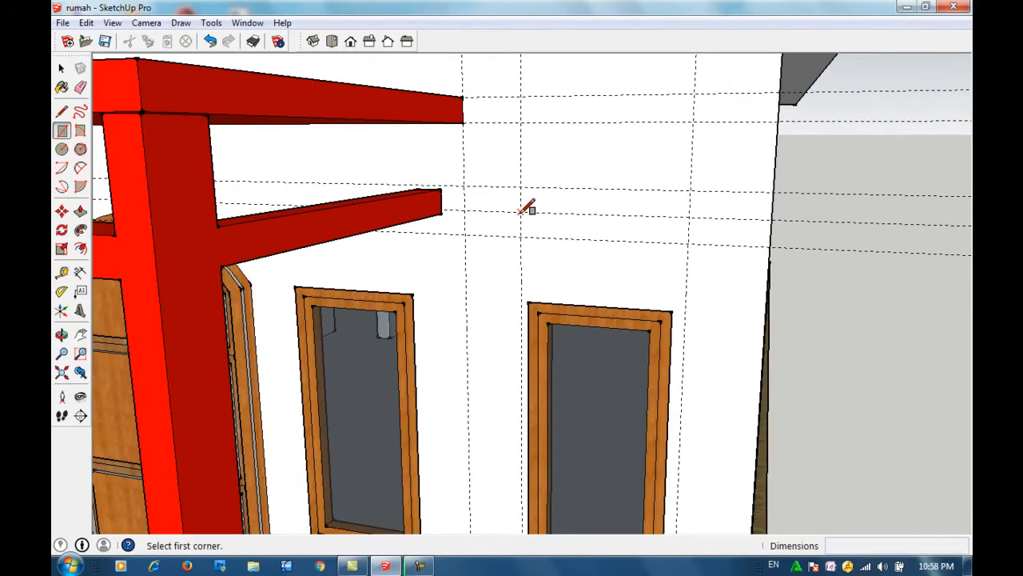
left_click(521, 212)
left_click(688, 243)
key("space")
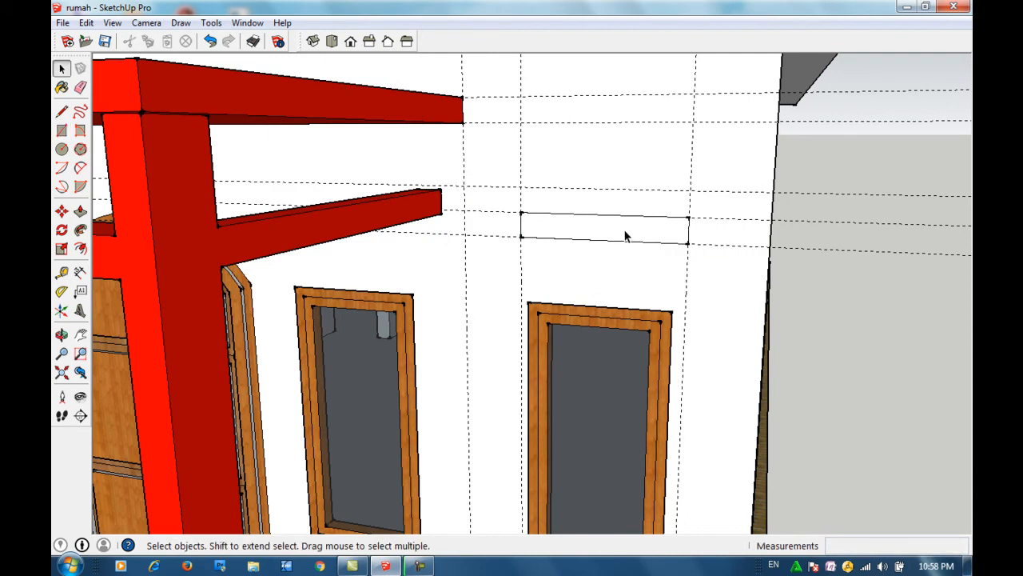
Step: Pull the rectangle above the corner window 600 mm out from the wall to form a canopy slab
left_click(625, 233)
key("p")
left_click(621, 234)
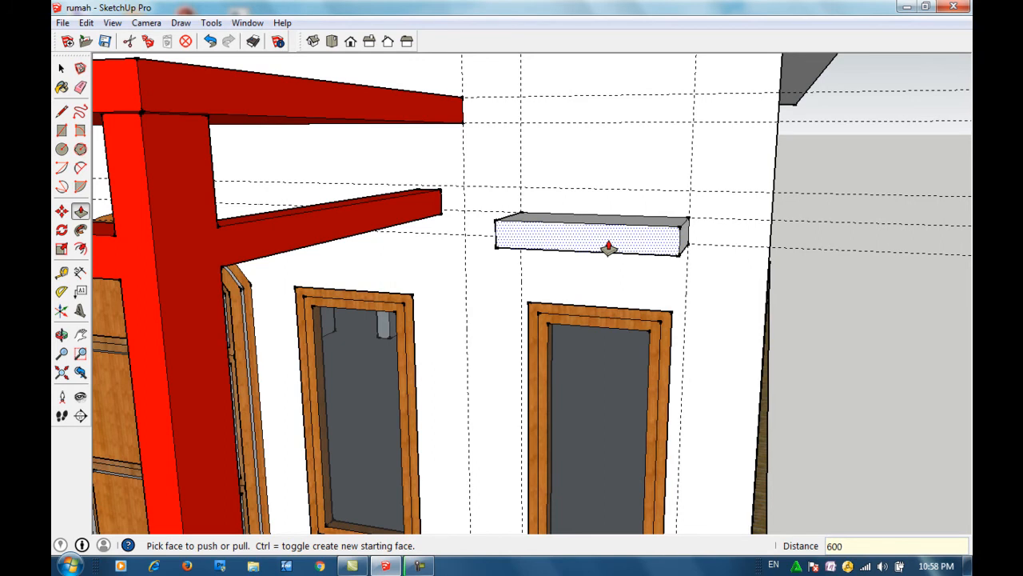
type("600")
key("Return")
key("space")
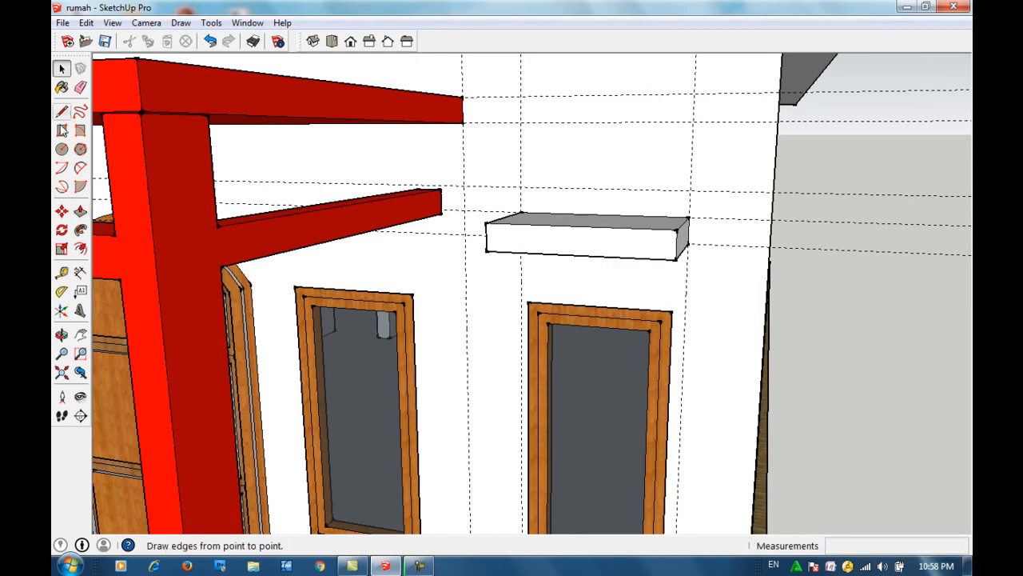
Step: Draw an upright vent rectangle about 151 mm wide and 375 mm high on the wall above the corner window's canopy
left_click(62, 130)
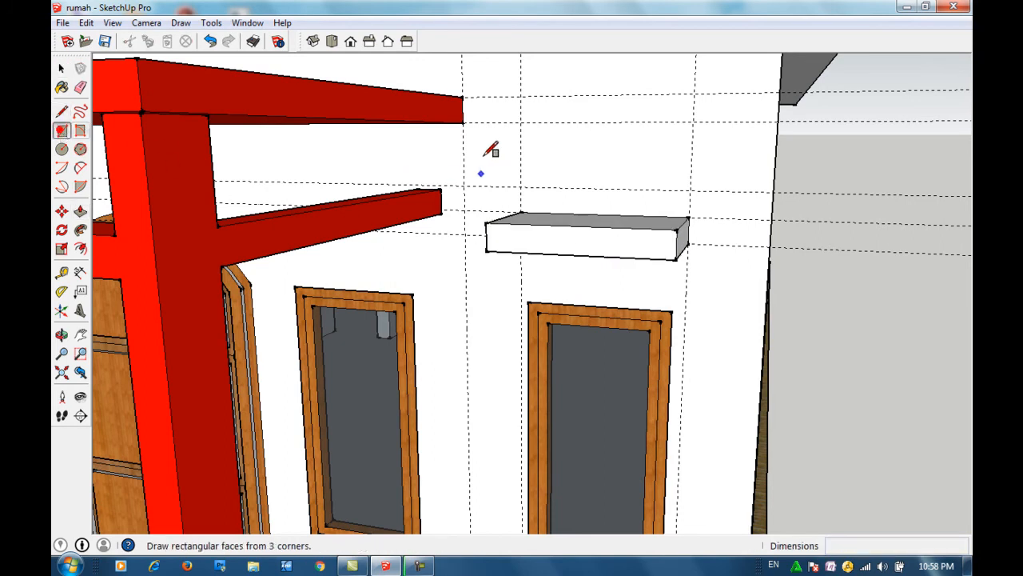
left_click(554, 122)
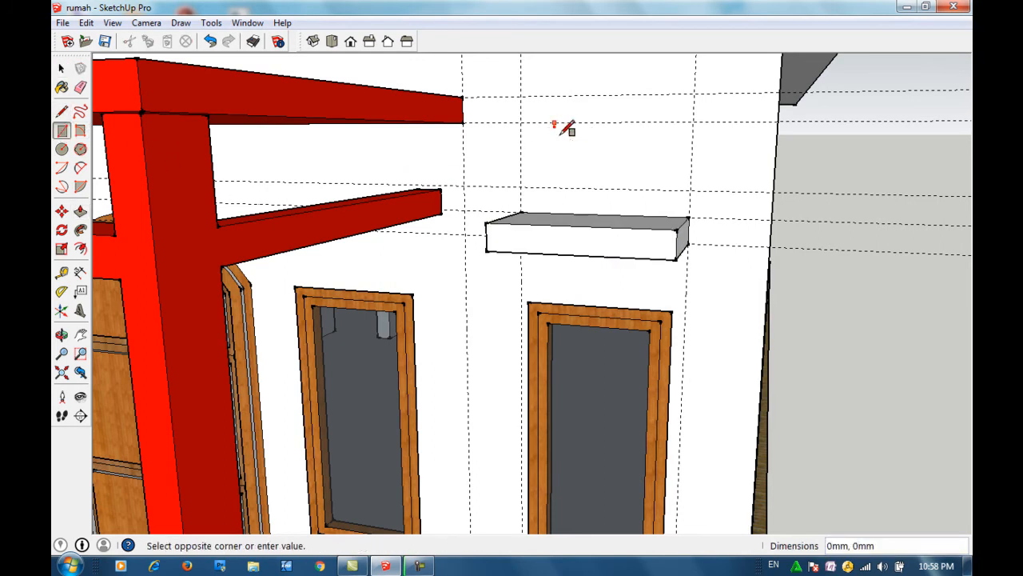
left_click(578, 187)
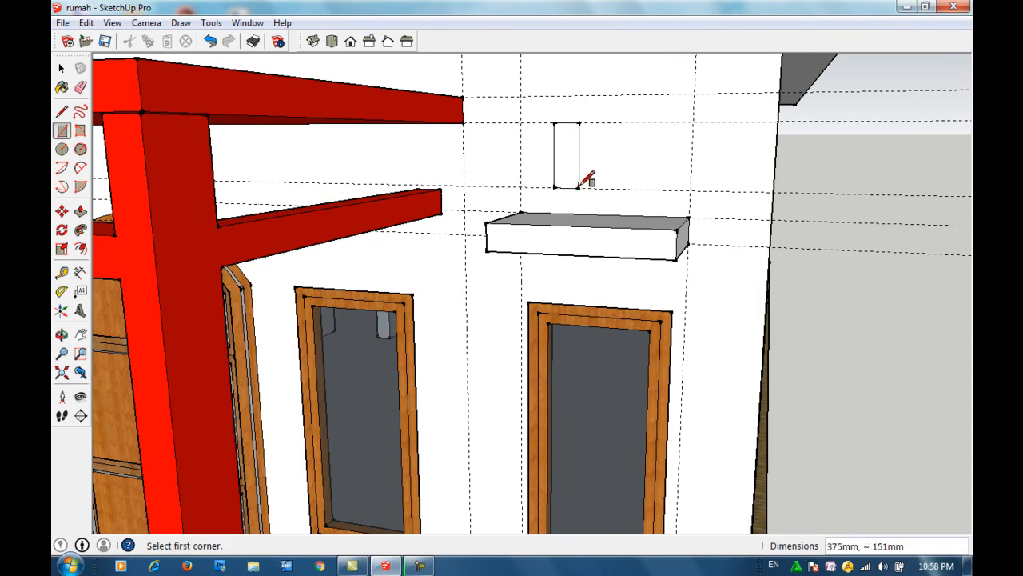
Step: Copy the vent rectangle more than 370 mm along the wall toward the house corner
left_click(61, 69)
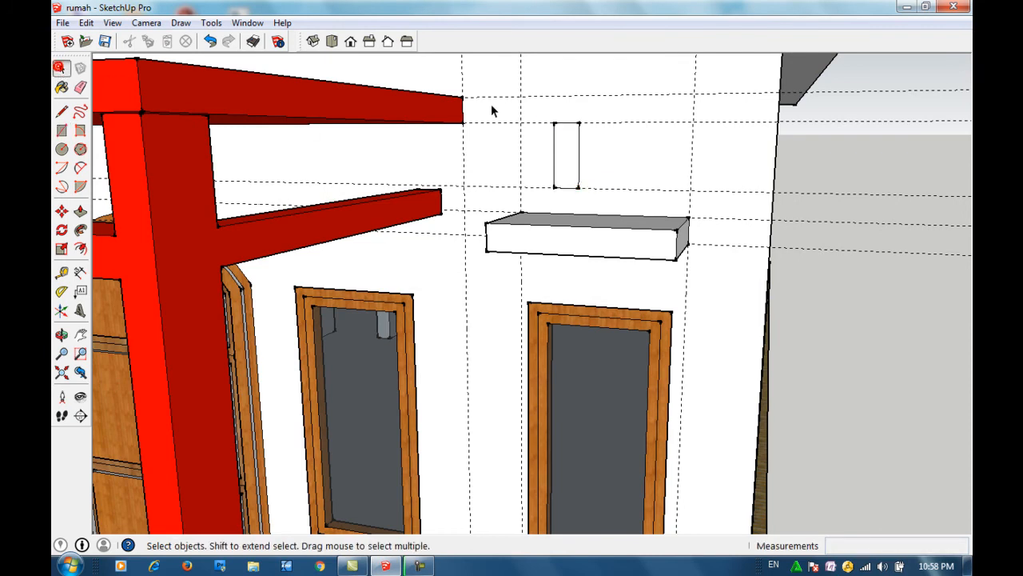
left_click(566, 152)
key("m")
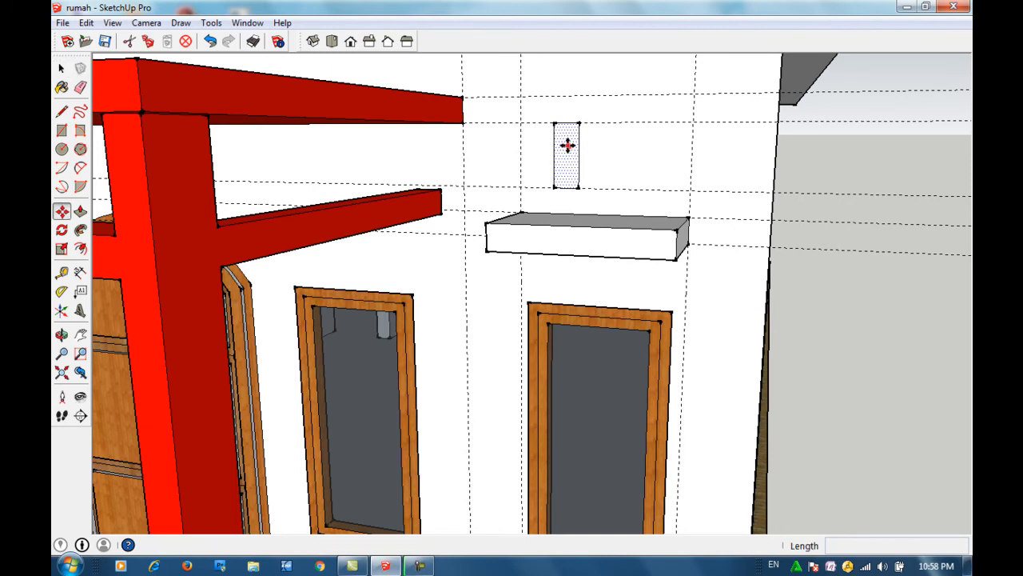
left_click(567, 145)
key("ctrl")
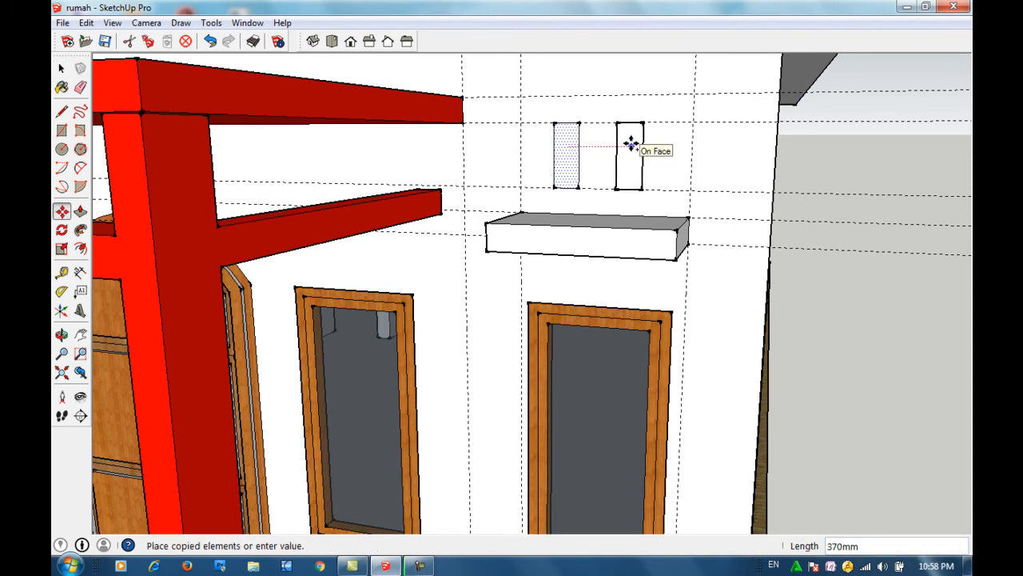
left_click(634, 144)
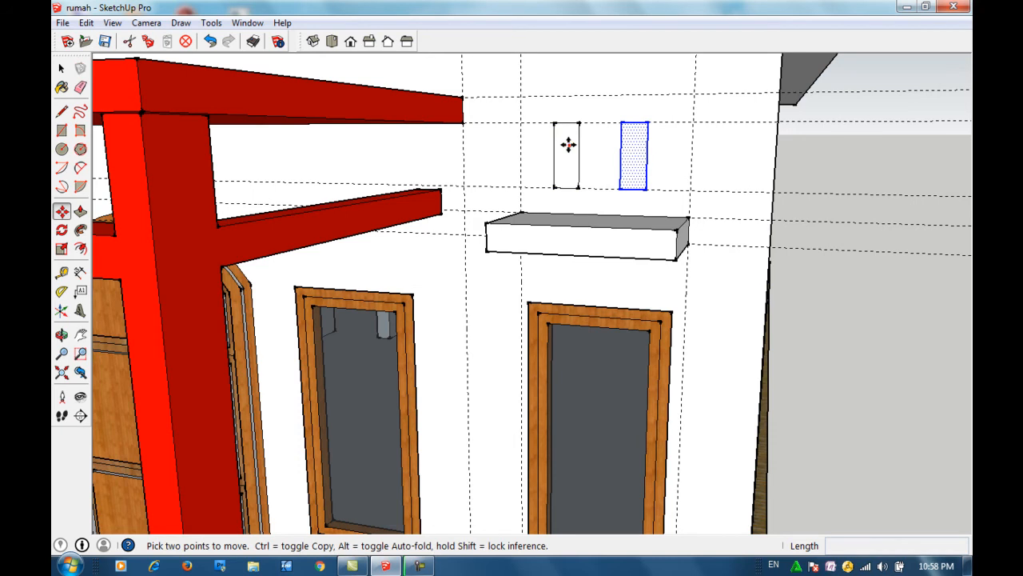
Step: Shift the original vent rectangle about 26 mm along the wall toward its copy
key("space")
key("m")
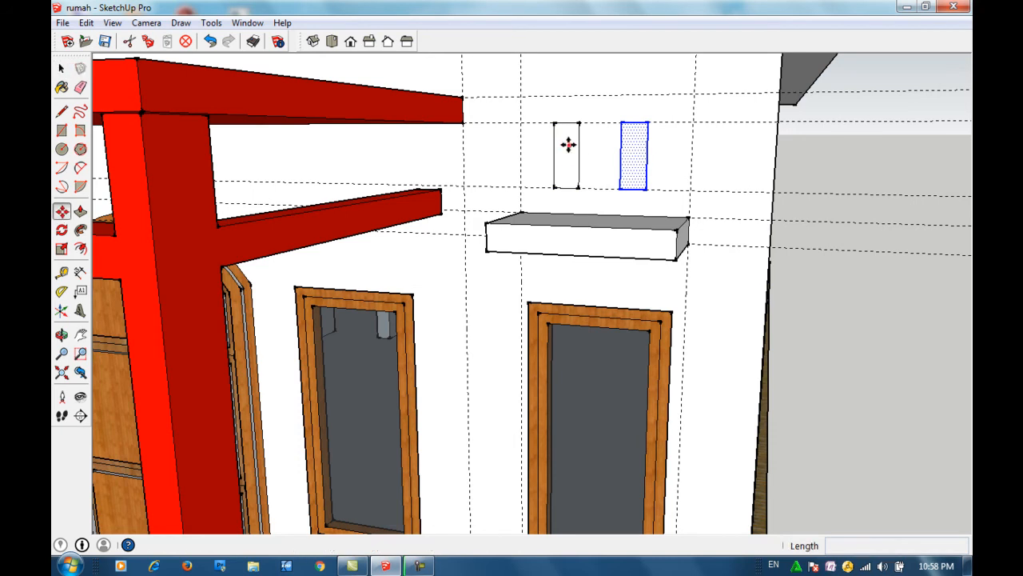
key("space")
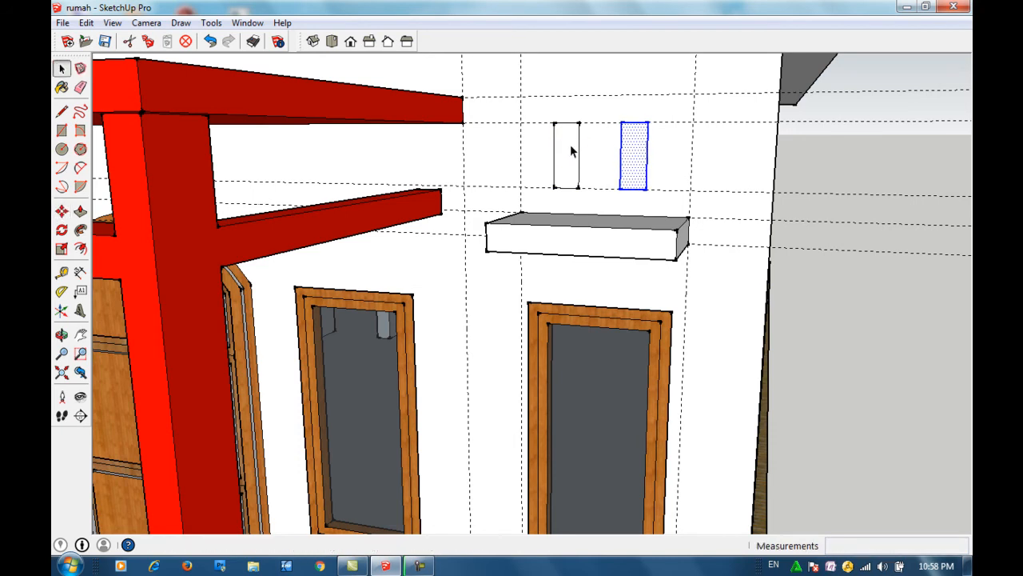
left_click(561, 143)
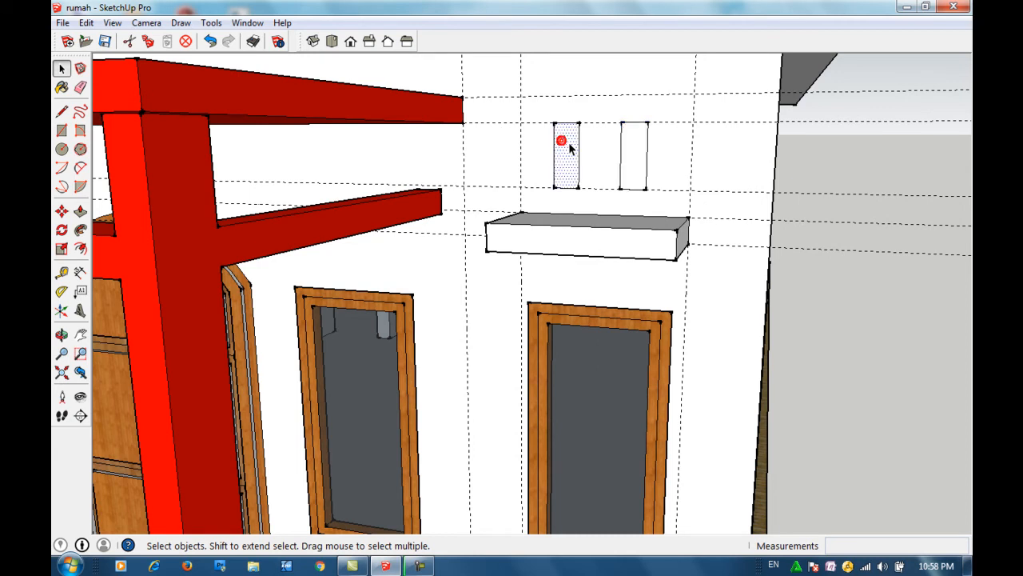
key("m")
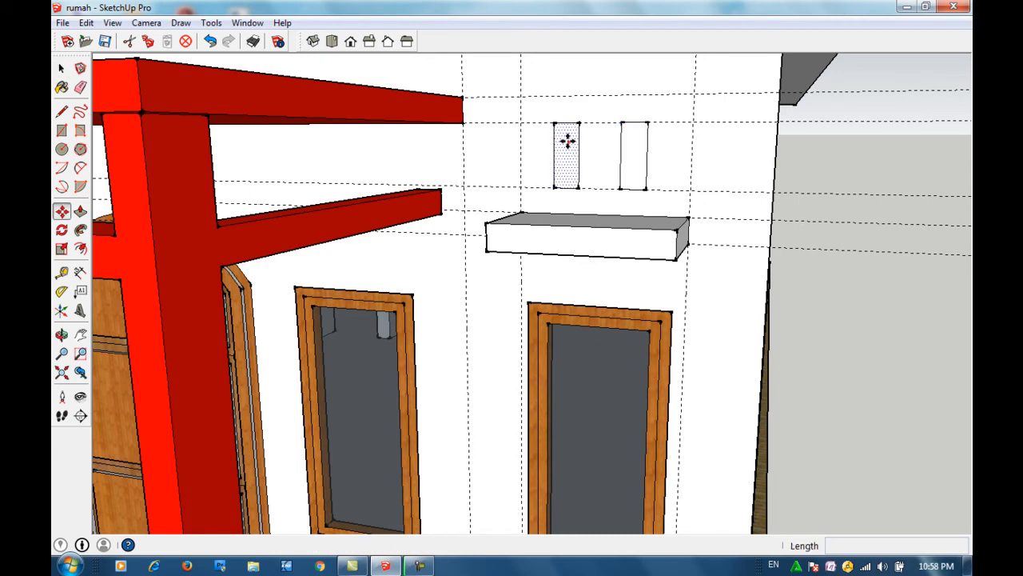
left_click(567, 141)
left_click(571, 142)
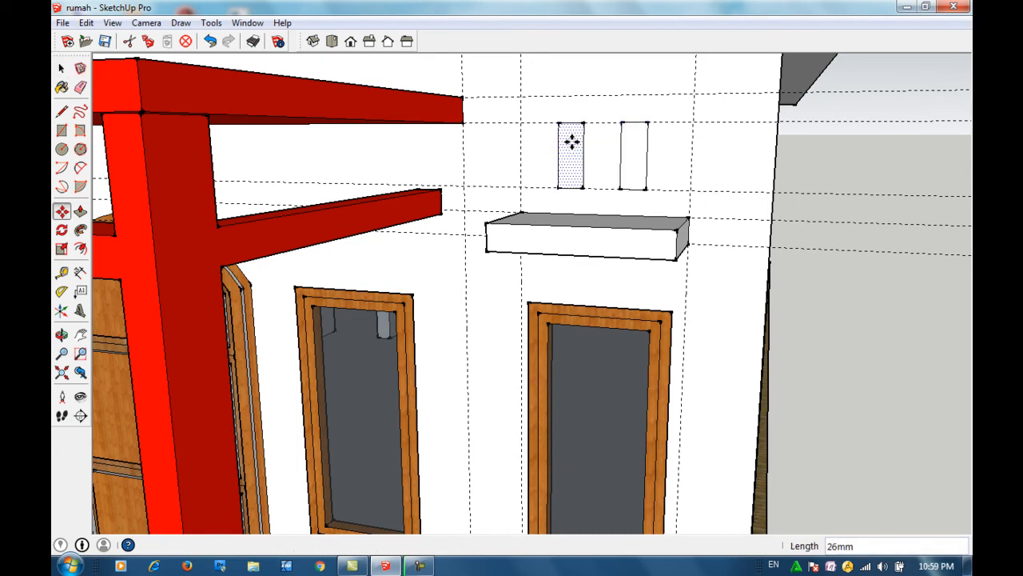
Step: Push both vent rectangles above the corner window's canopy 150 mm into the wall
key("p")
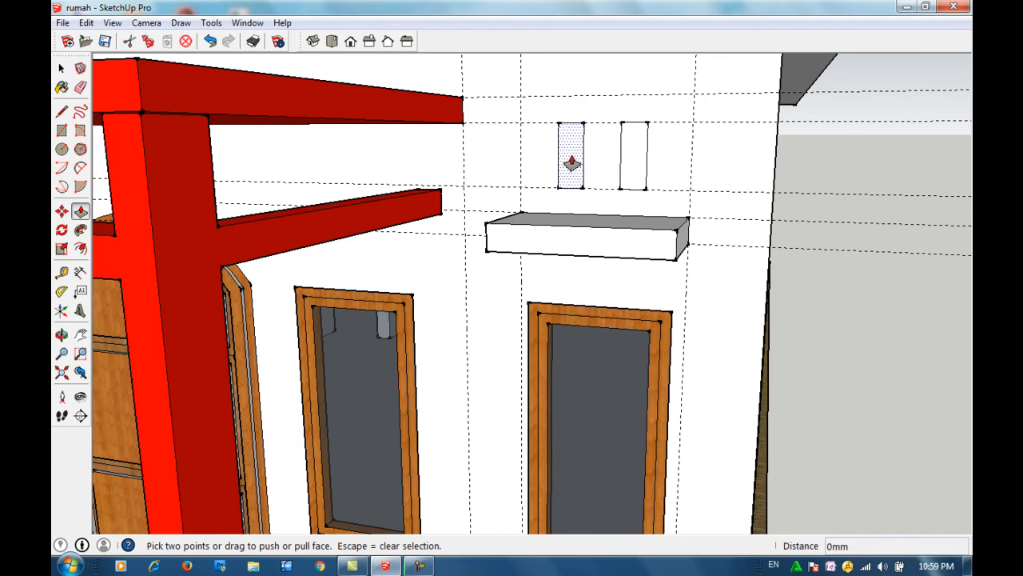
left_click(572, 158)
left_click(576, 159)
type("15")
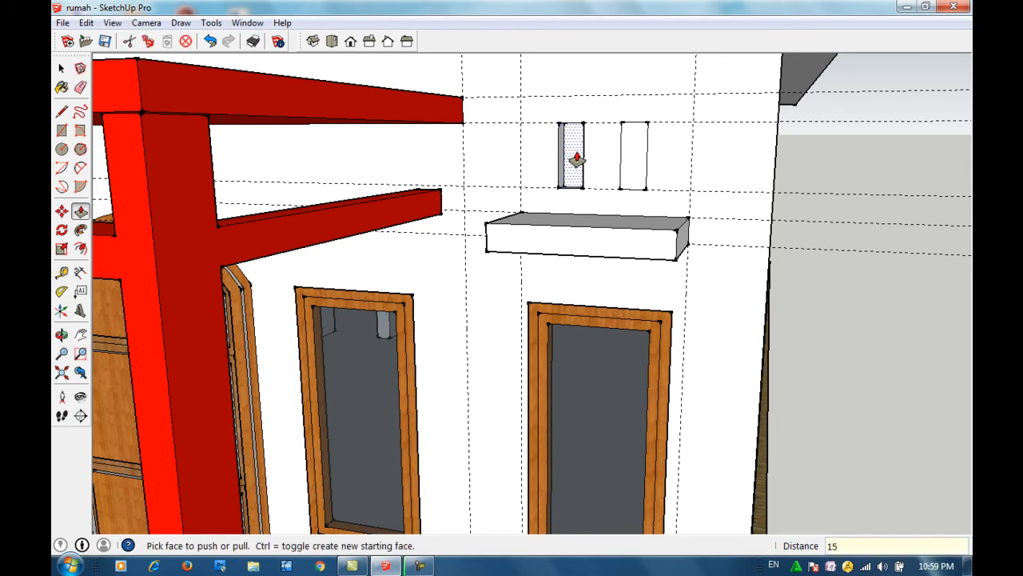
type("0")
key("Return")
left_click(633, 159)
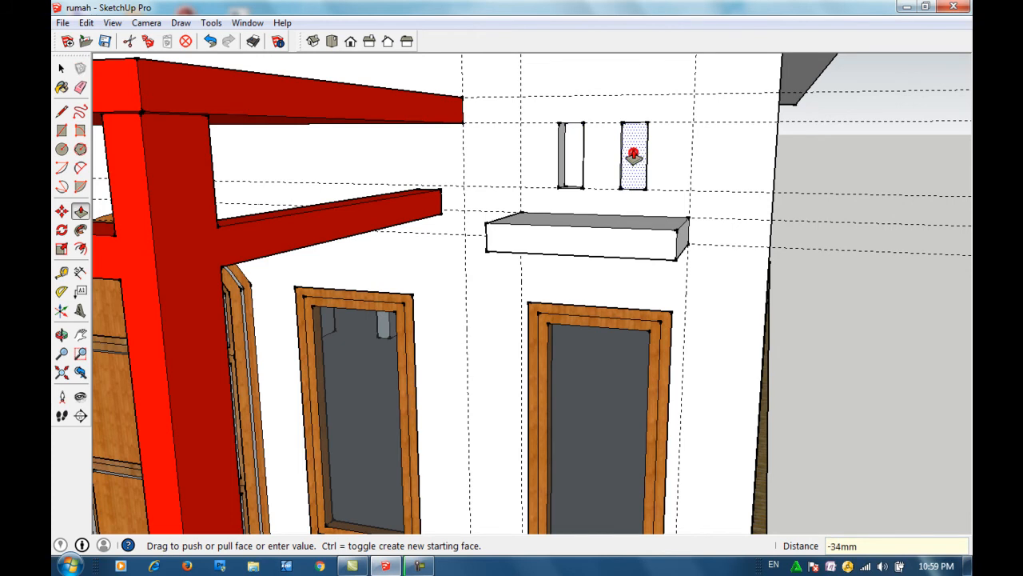
left_click(633, 158)
type("150")
key("Return")
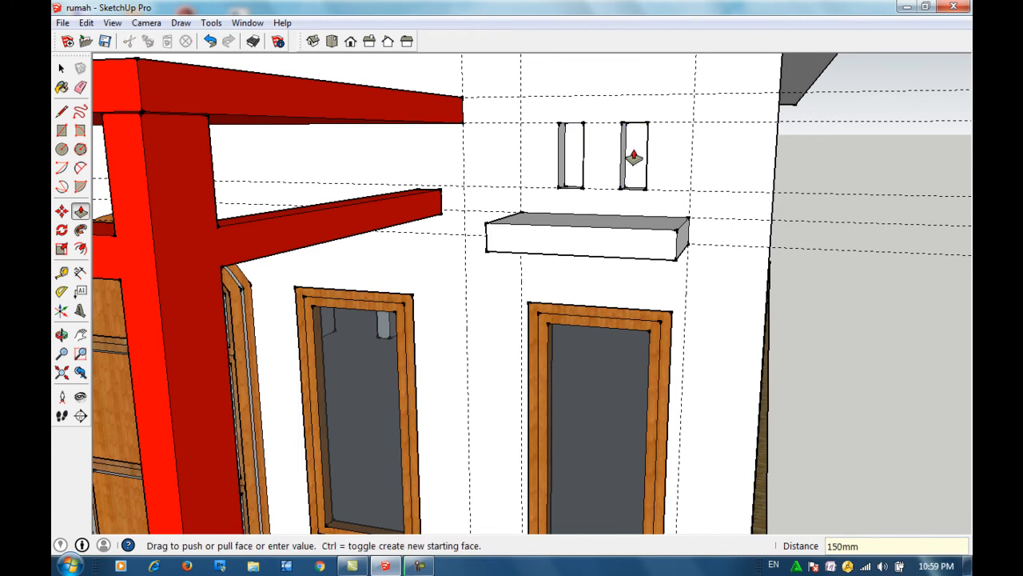
Step: Delete the back faces of the two recessed vents to leave them as through openings
key("space")
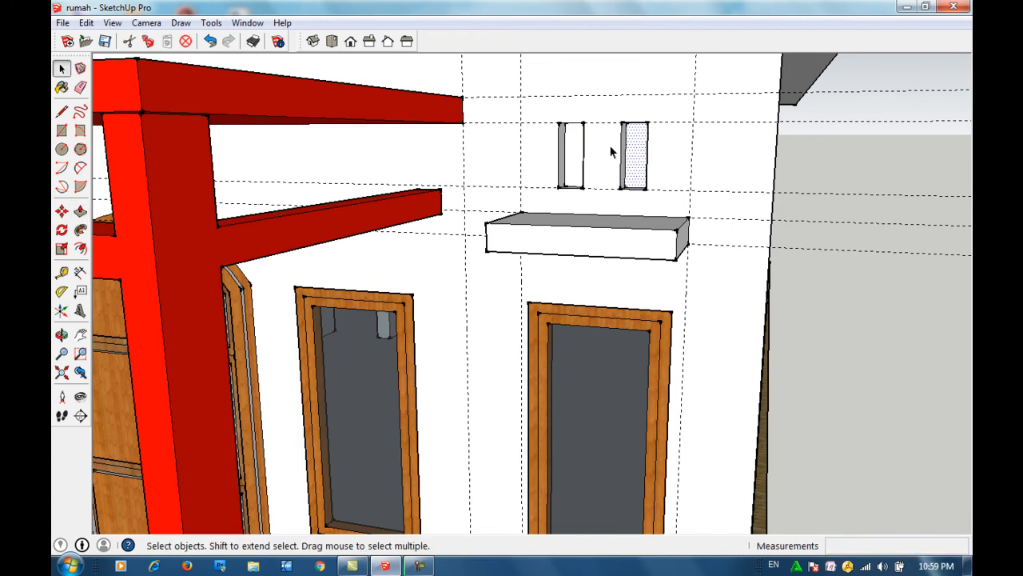
key("Escape")
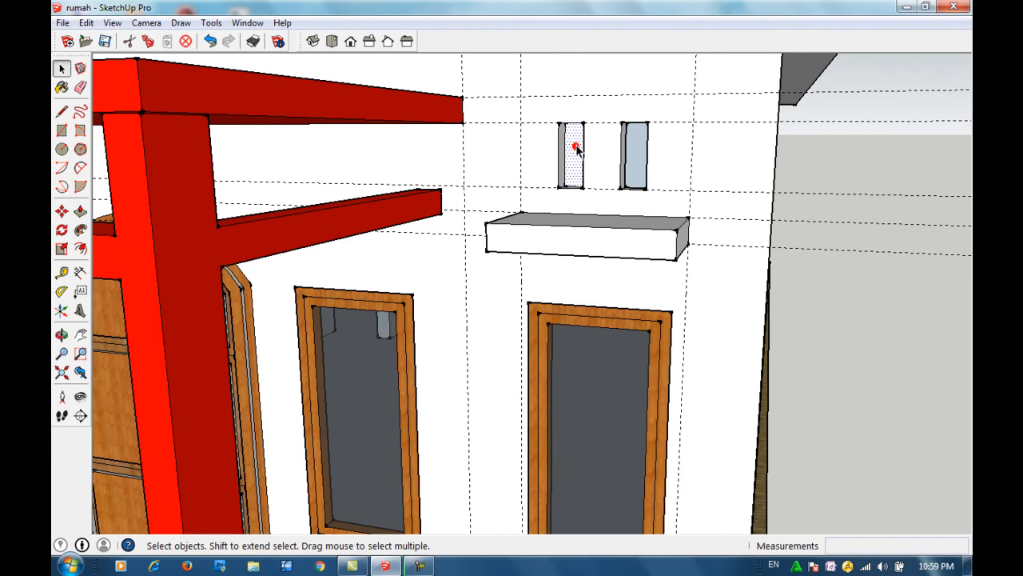
scroll(577, 152, "down", 2)
scroll(577, 152, "down", 8)
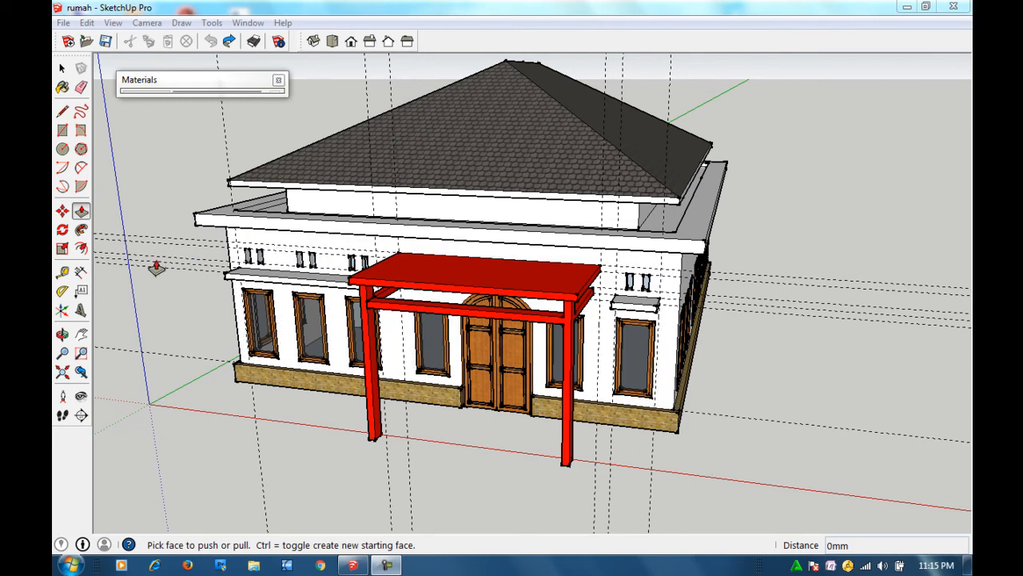
Step: Draw a rectangle about 11876 by 2502 mm on the ground along the house's front, starting from the plinth's base corner
left_click(62, 130)
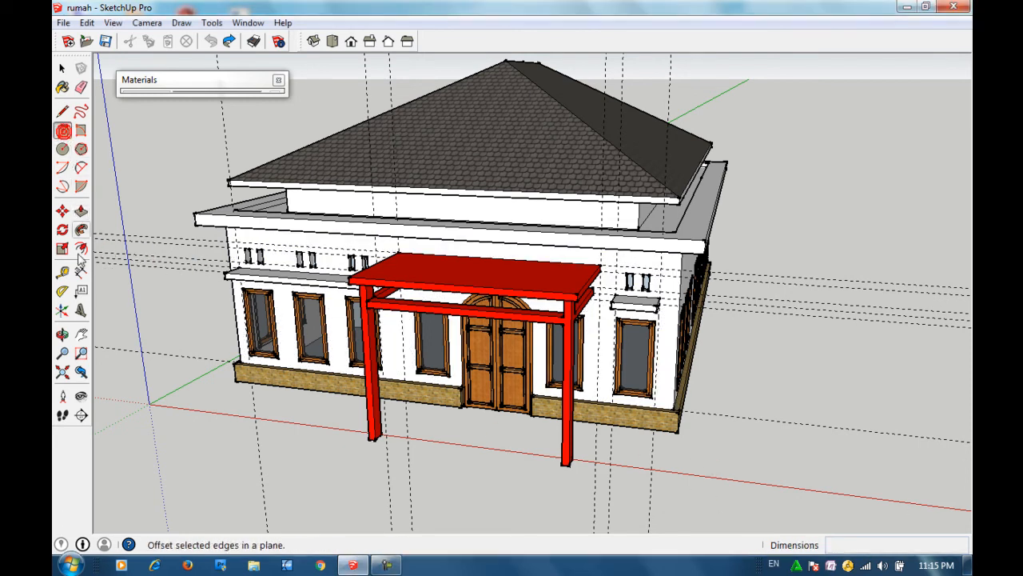
left_click(237, 378)
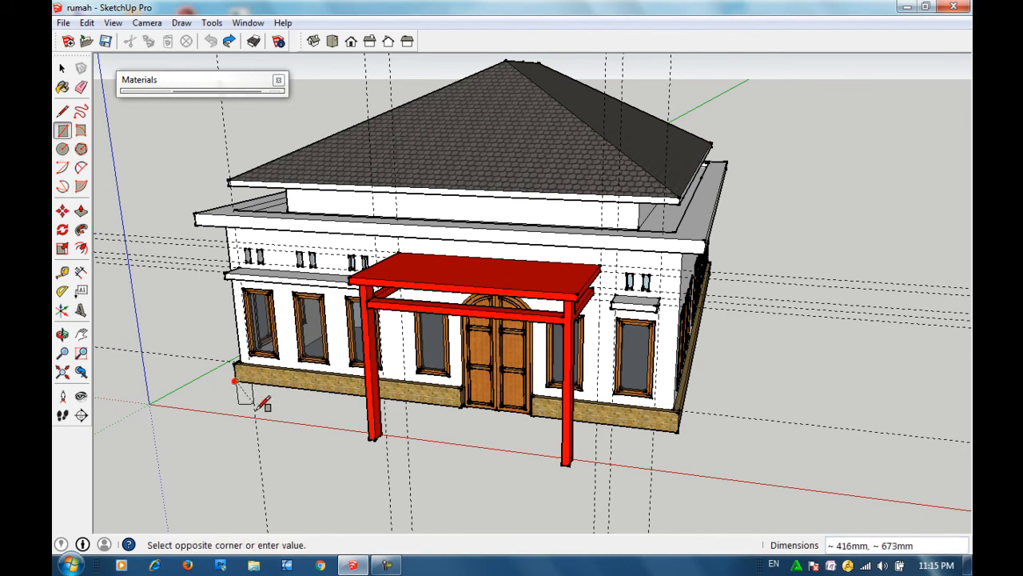
left_click(676, 478)
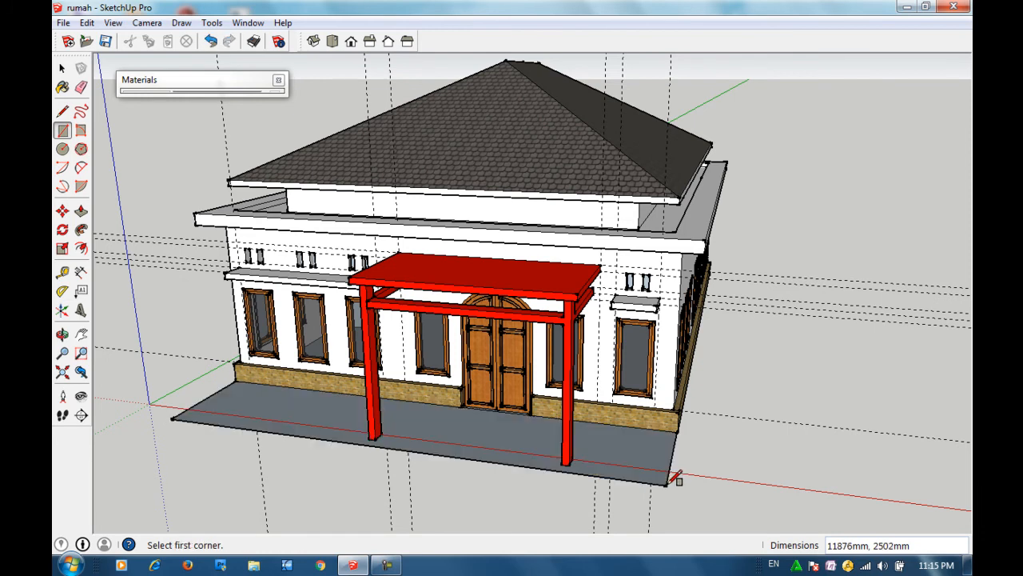
Step: Extrude the front terrace rectangle 500 mm downward to form a slab
scroll(646, 468, "up", 3)
scroll(646, 467, "up", 2)
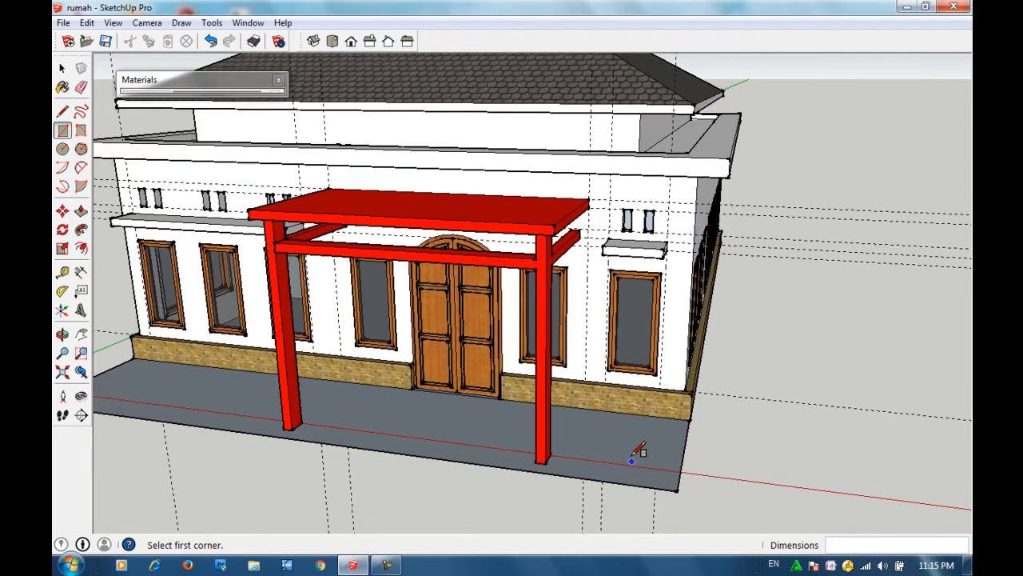
key("space")
left_click(603, 436)
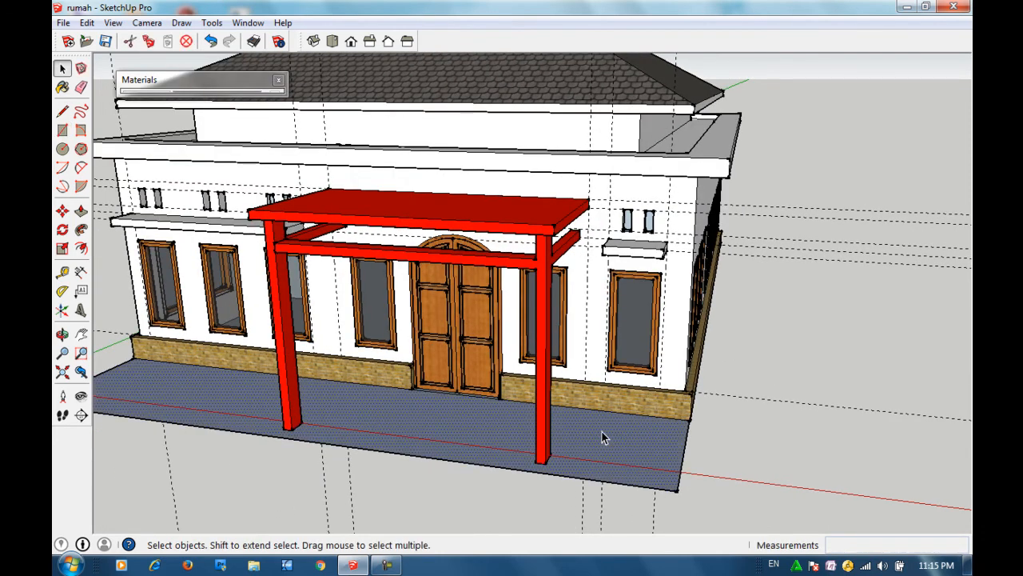
key("p")
left_click_drag(602, 434, 602, 459)
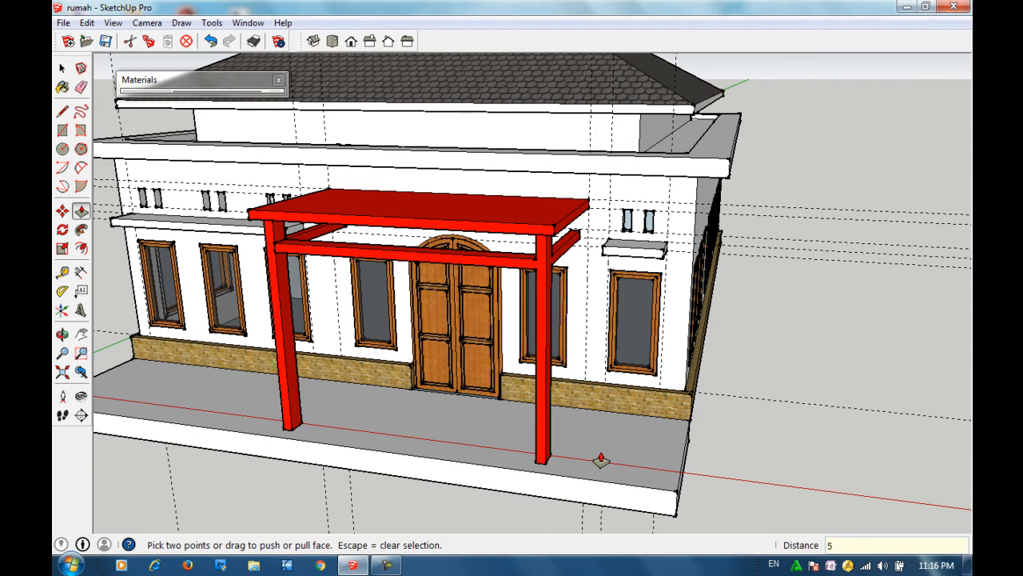
key("Return")
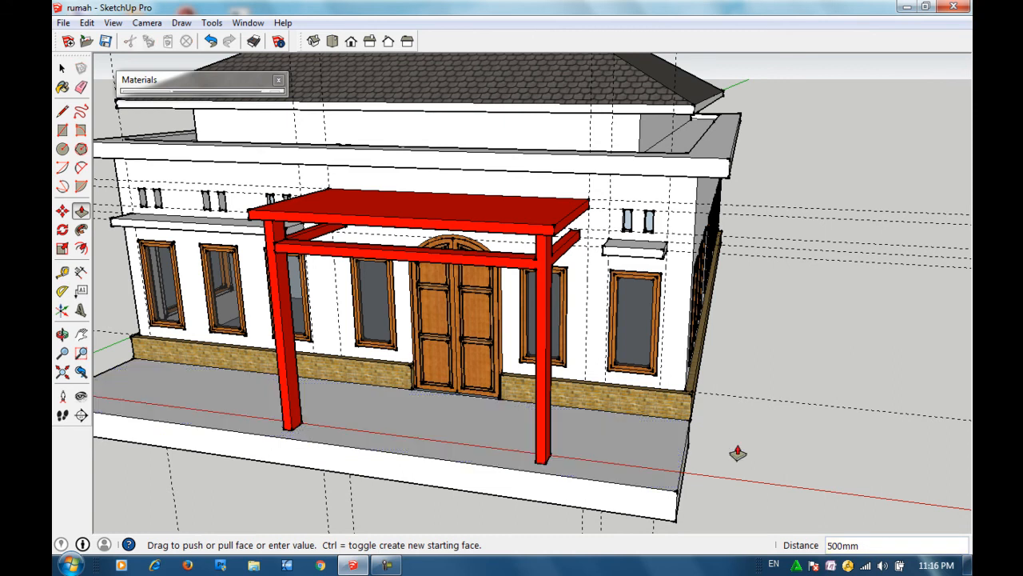
Step: Extend the terrace slab's end face beside the long side wall outward by 800 mm
key("o")
middle_click_drag(607, 448, 406, 442)
left_click(327, 445)
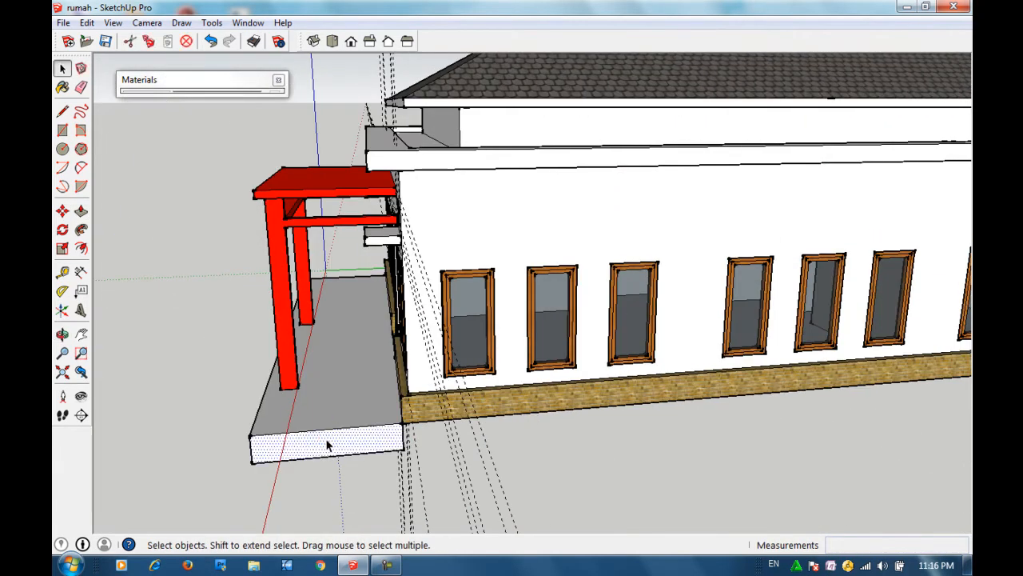
key("p")
left_click(327, 439)
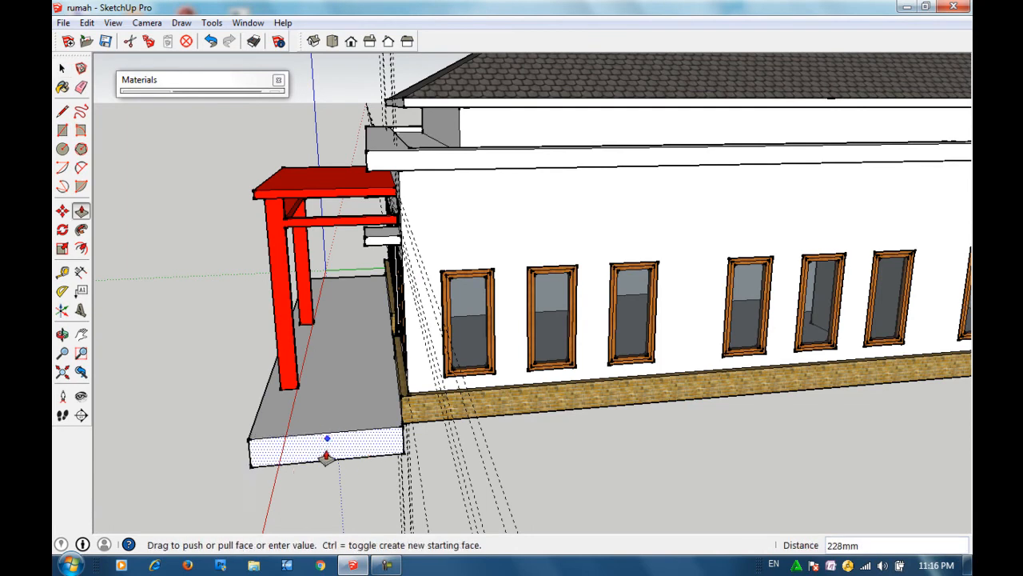
type("800")
key("Return")
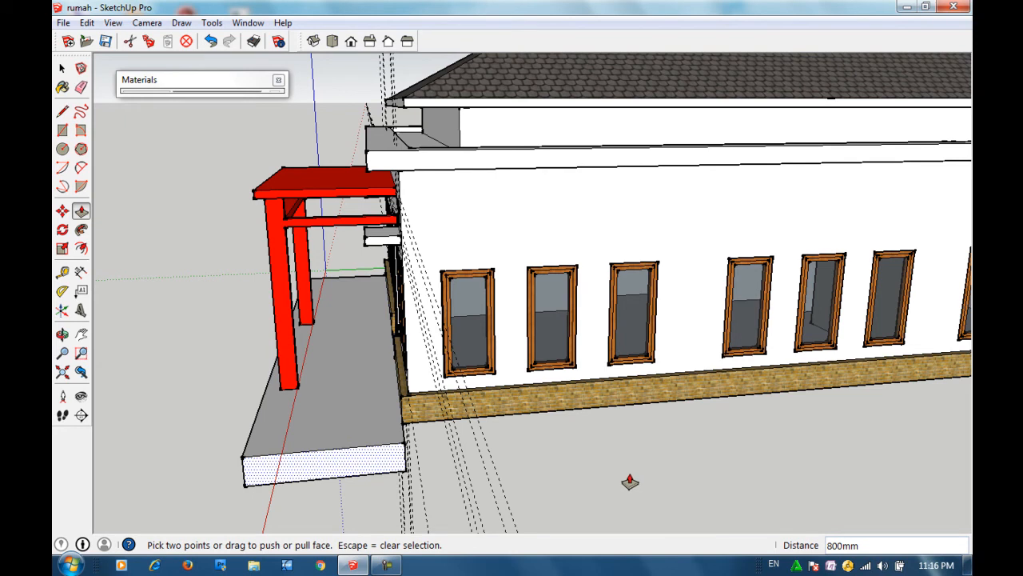
Step: Erase the two vertical edges that divide the terrace slab's back face beneath the plinth
key("h")
left_click_drag(629, 471, 450, 425)
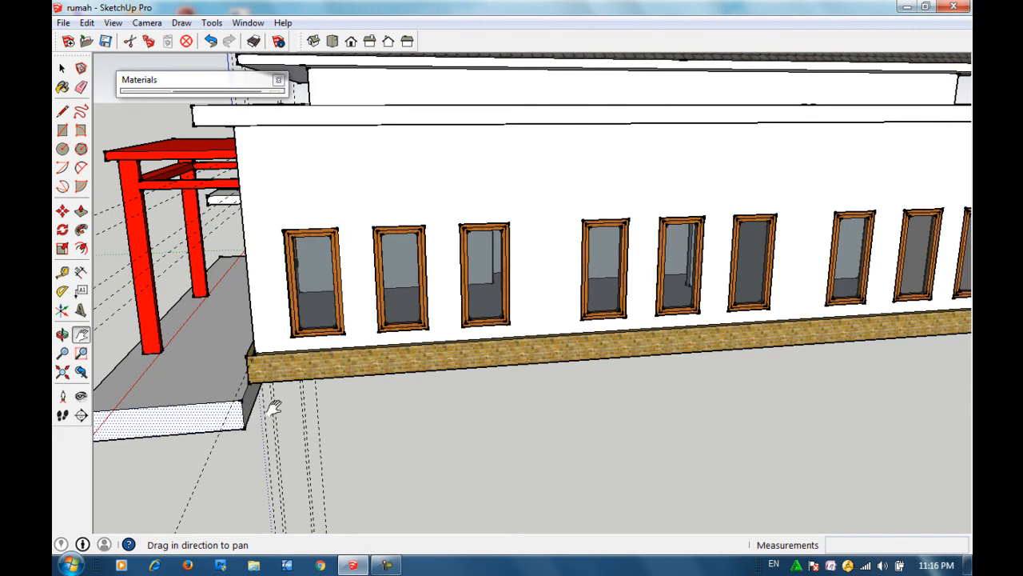
key("o")
left_click_drag(557, 478, 456, 399)
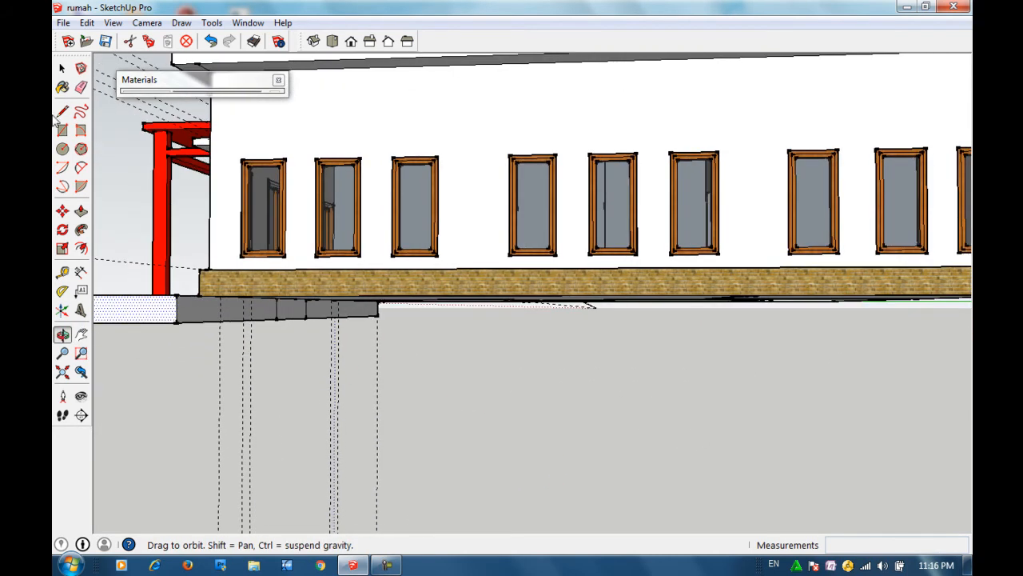
key("space")
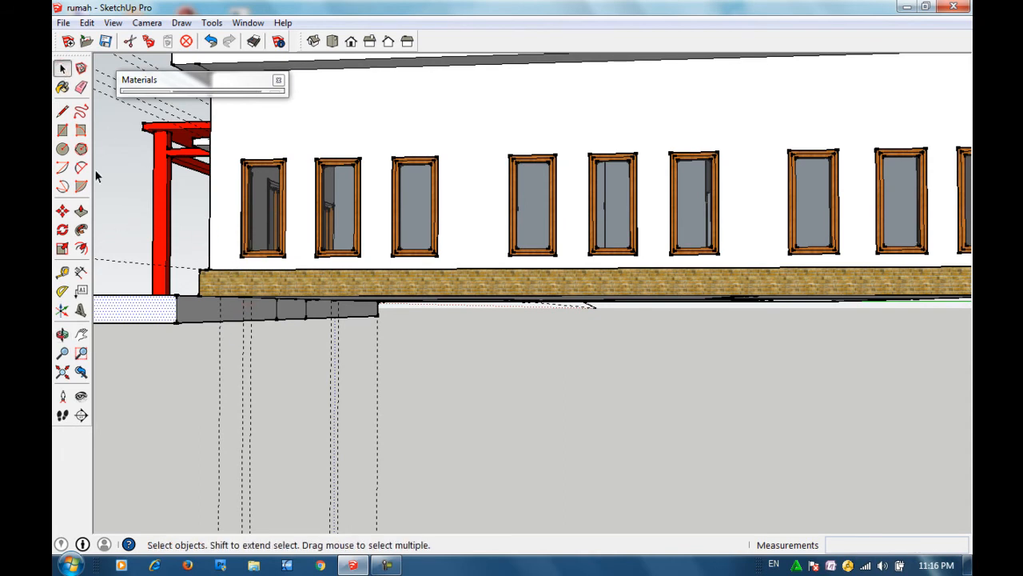
left_click(80, 87)
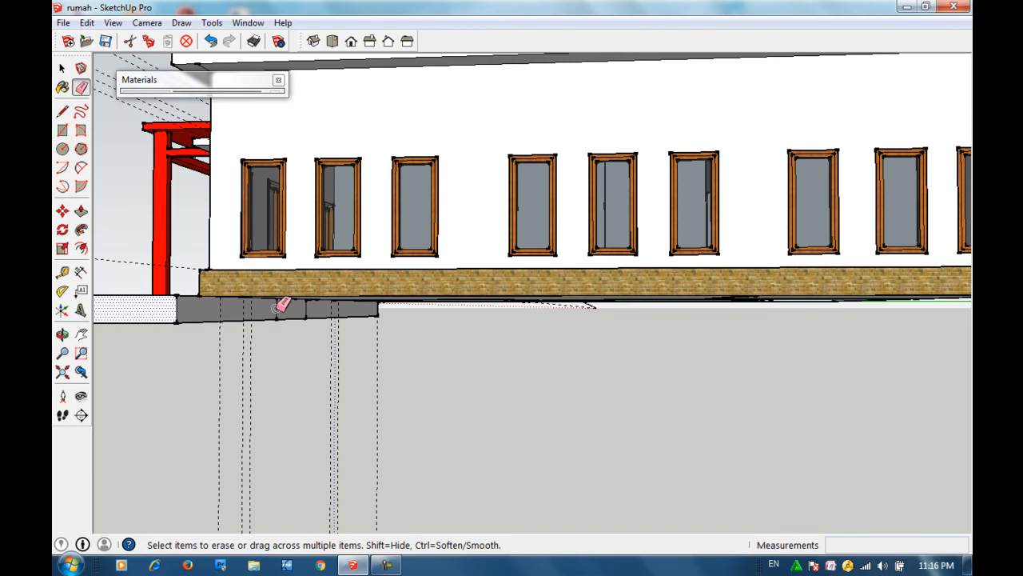
left_click(279, 306)
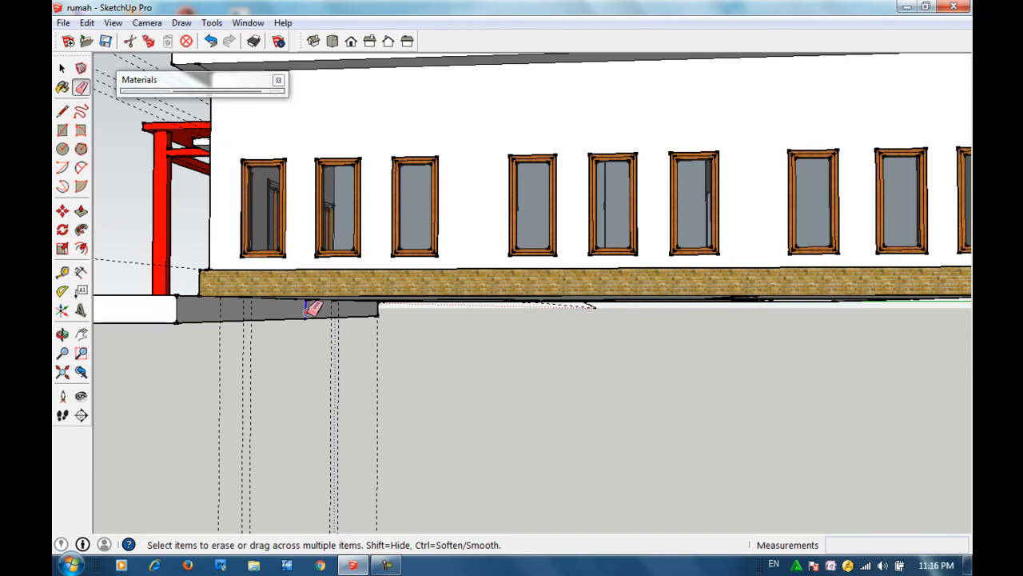
scroll(374, 335, "up", 3)
scroll(379, 333, "down", 5)
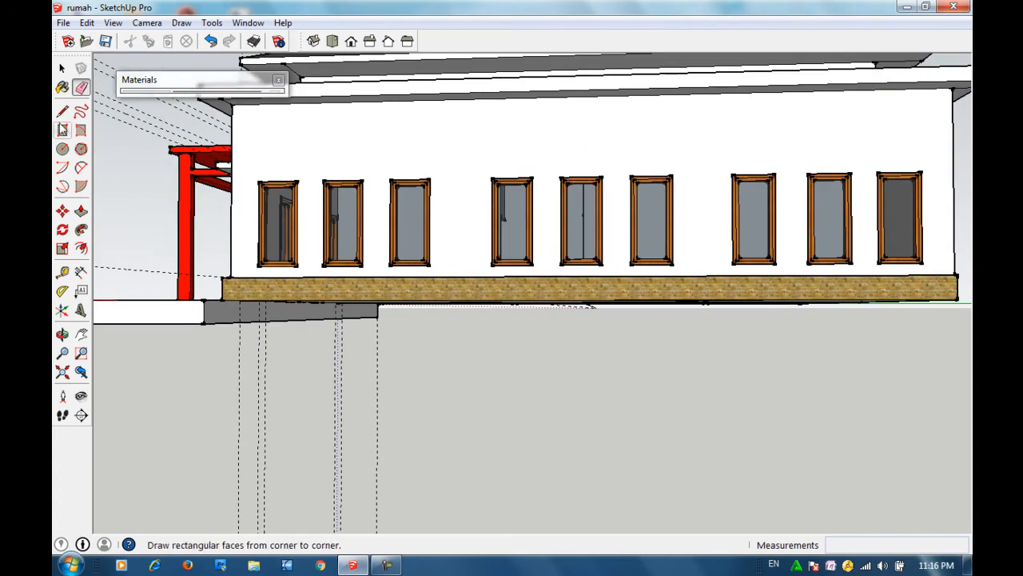
Step: Extend the terrace slab's back face about 15988 mm beneath the house to beyond the rear wall
left_click(61, 68)
left_click(278, 315)
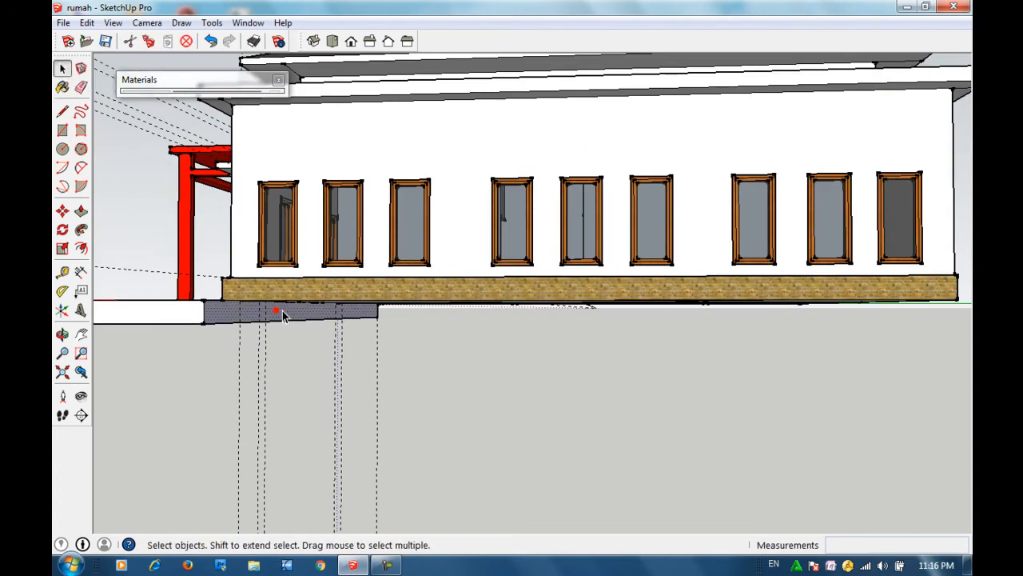
key("p")
left_click(282, 313)
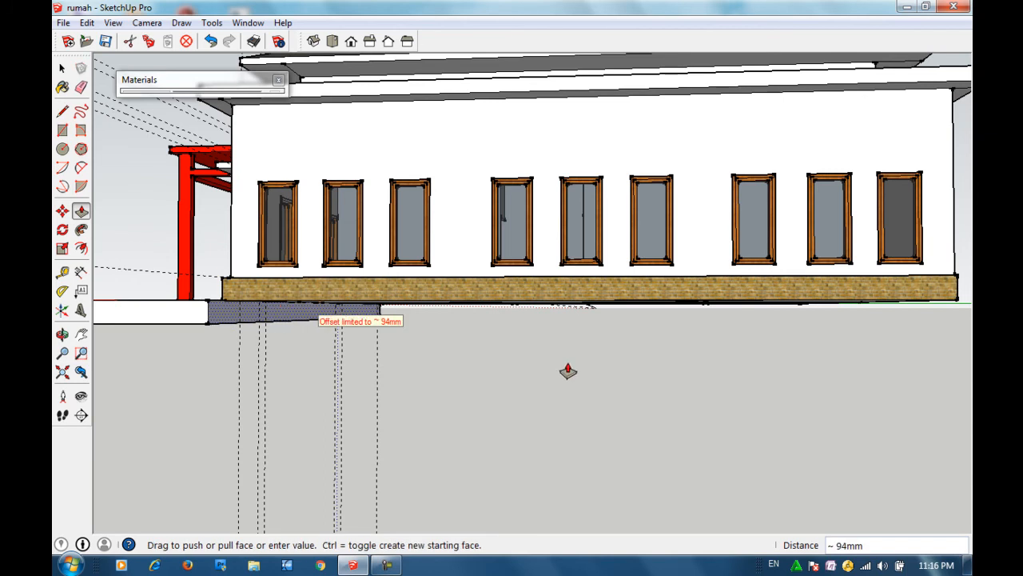
left_click(568, 370)
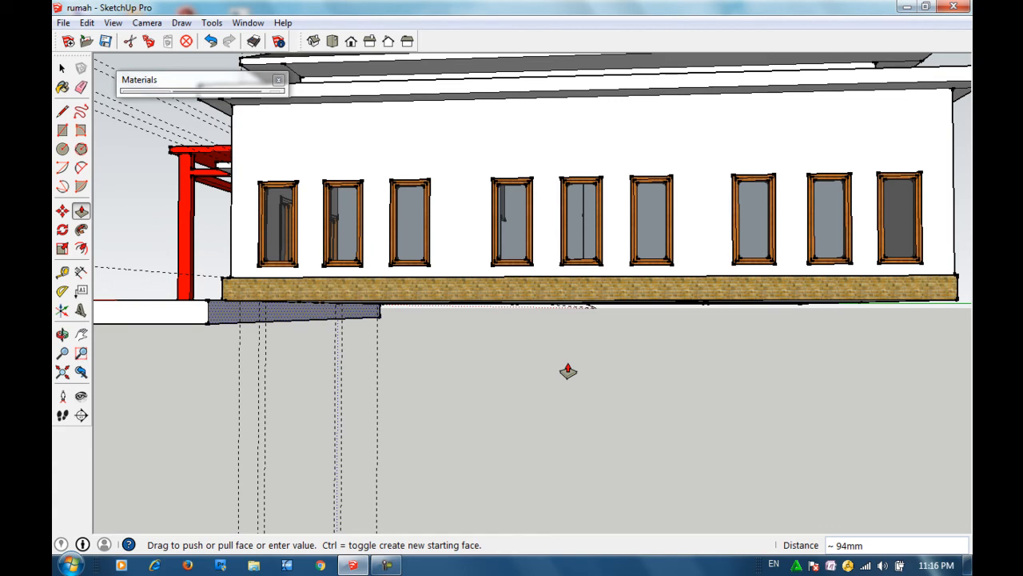
left_click(401, 323)
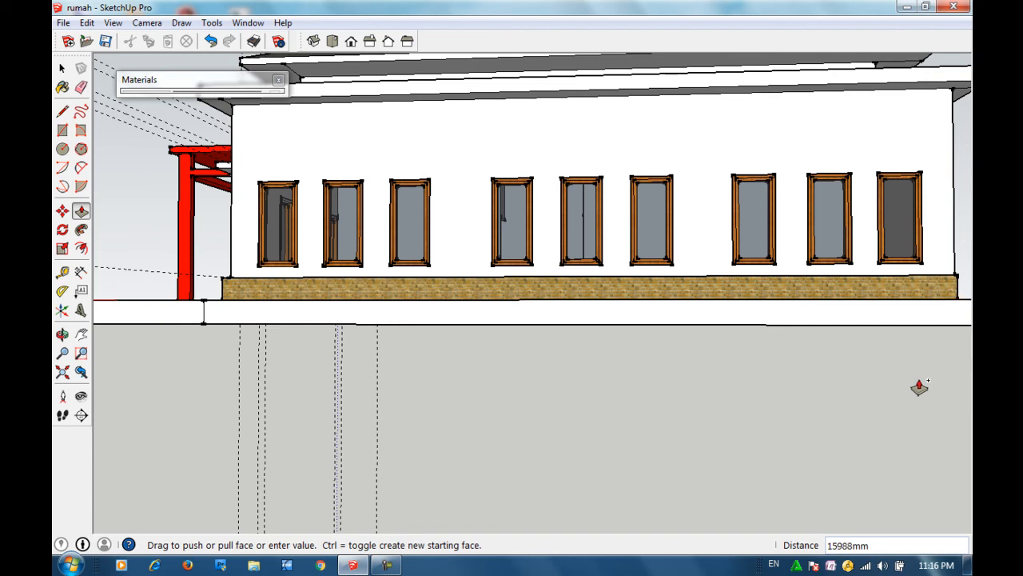
left_click(916, 389)
Step: Erase the stray edges on the slab's top strip behind the rear wall
mouse_move(762, 427)
middle_mouse_down()
mouse_move(767, 408)
mouse_move(605, 446)
mouse_move(526, 440)
mouse_move(420, 476)
mouse_move(749, 470)
mouse_move(600, 490)
mouse_move(434, 404)
middle_mouse_up()
left_click(80, 87)
left_click_drag(219, 432, 488, 466)
left_click(493, 466)
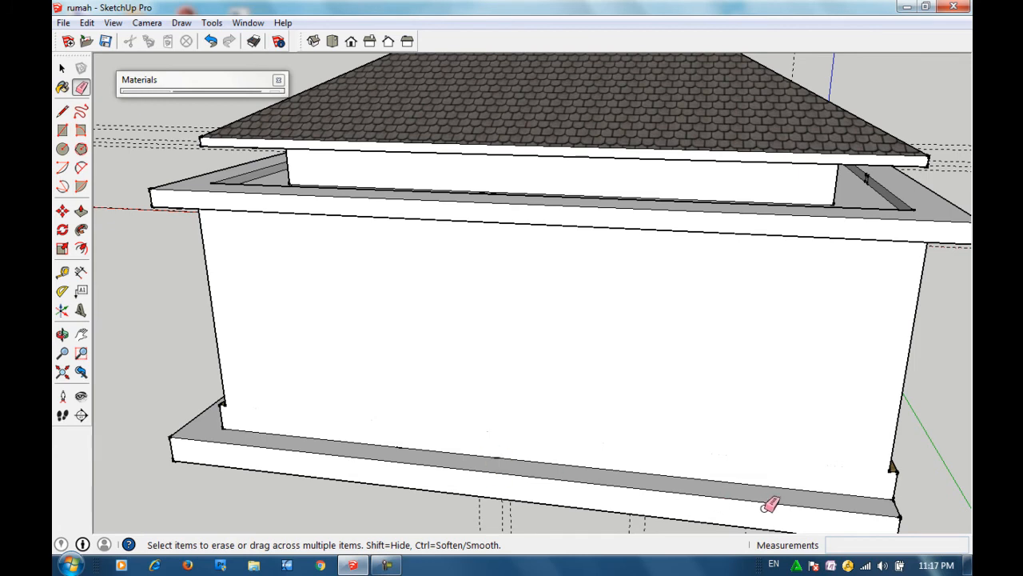
Step: Erase the vertical seam dividing the slab's side face at the plinth's front corner, on the side with the unframed window openings
middle_click_drag(765, 503, 768, 486)
key("o")
mouse_move(856, 495)
left_mouse_down()
mouse_move(516, 461)
mouse_move(365, 434)
mouse_move(372, 445)
left_mouse_up()
key("space")
left_click(414, 422)
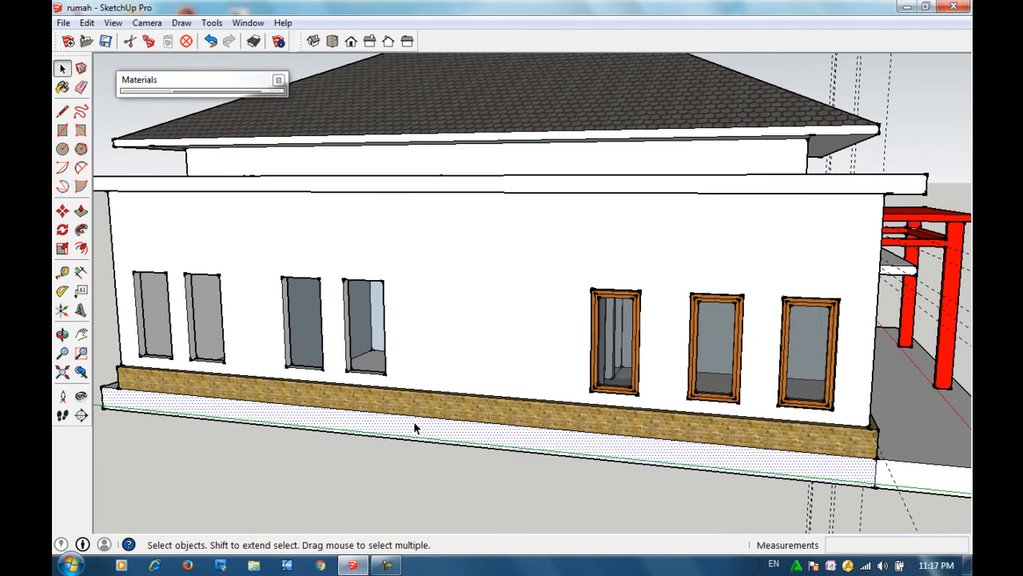
left_click(876, 499)
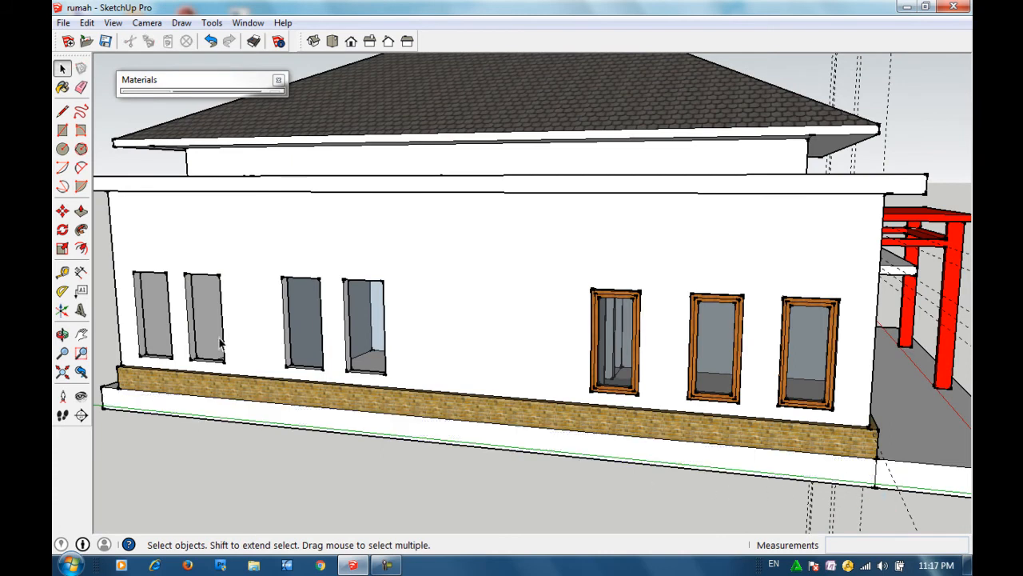
left_click(82, 88)
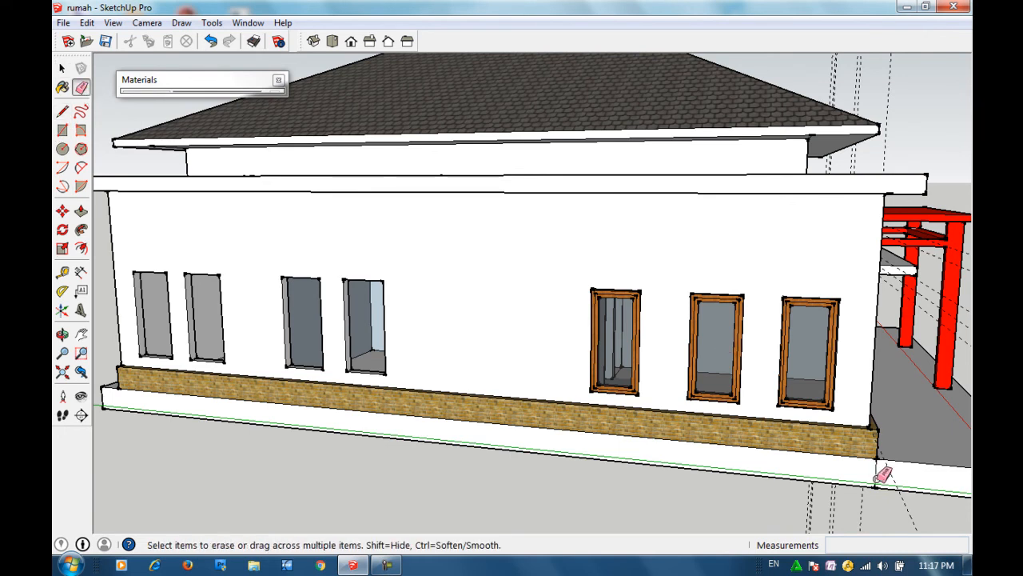
key("space")
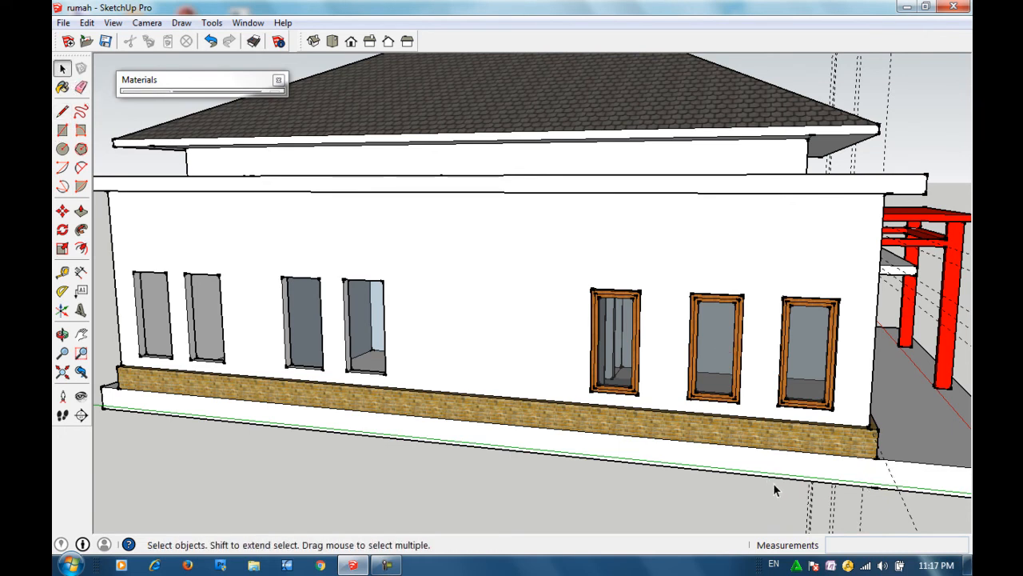
Step: Pull the slab's merged side face outward by about 944 mm and erase the seam on its top at the plinth's front corner
left_click(767, 462)
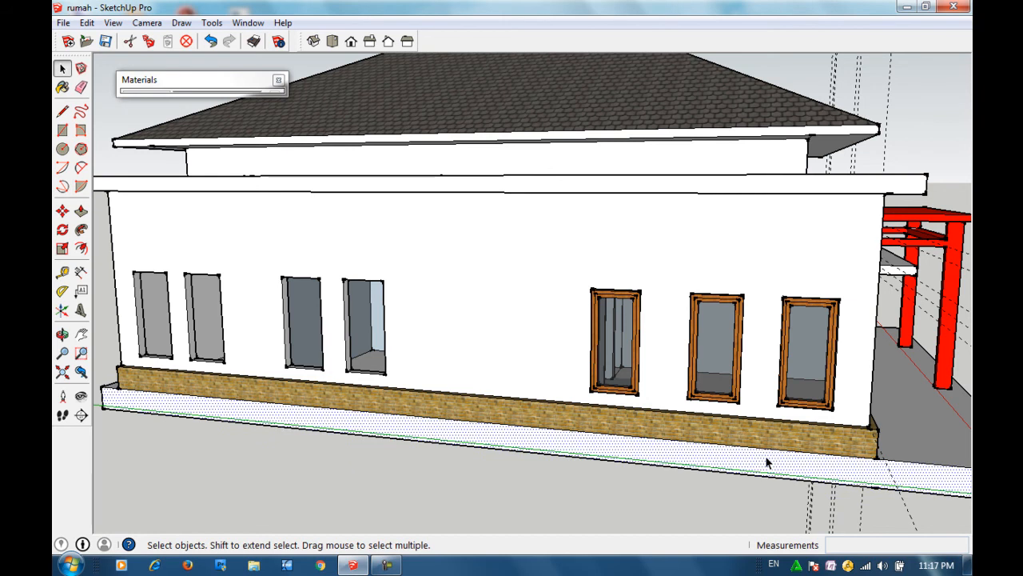
key("p")
left_click_drag(766, 462, 770, 483)
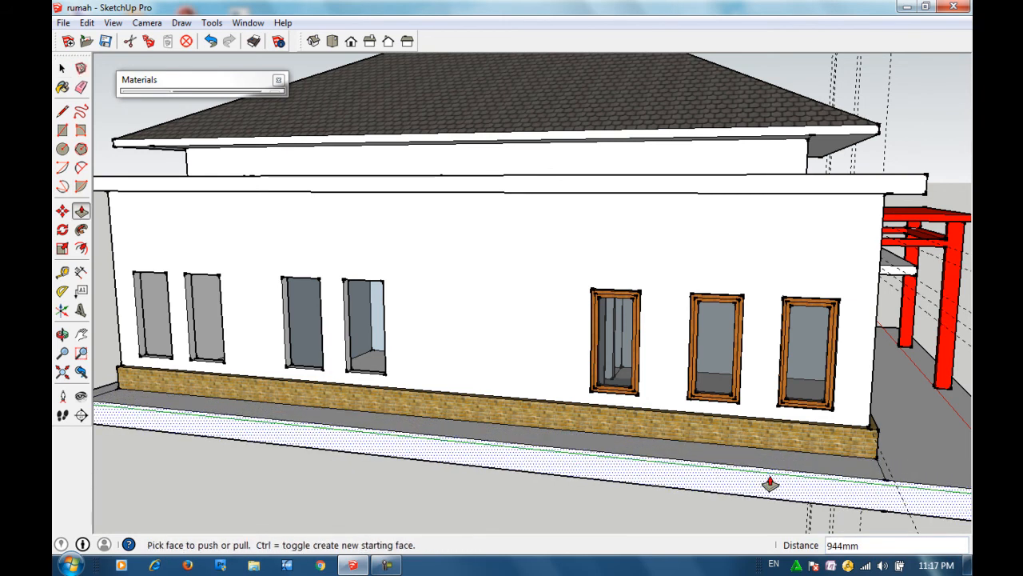
key("space")
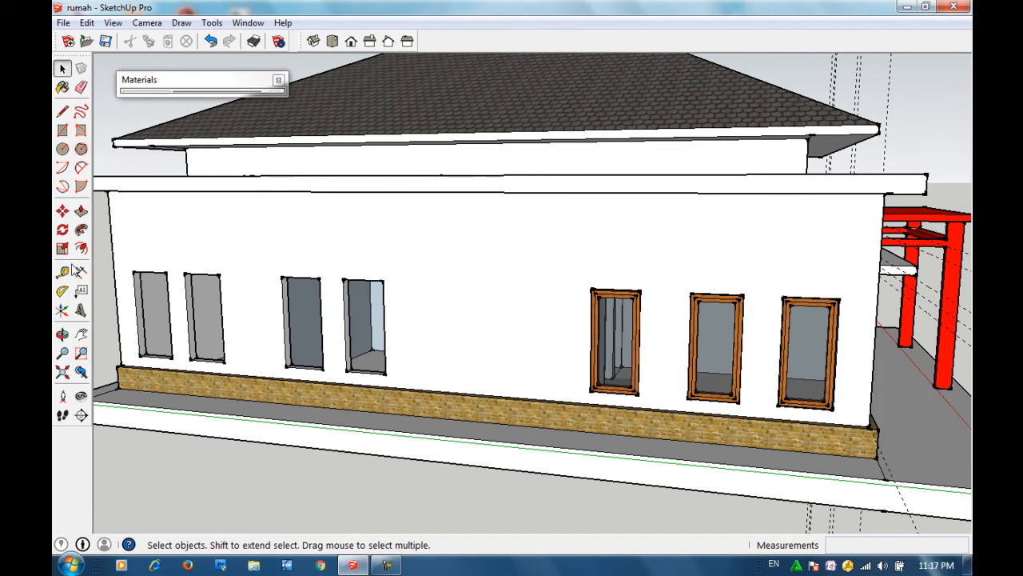
left_click(80, 87)
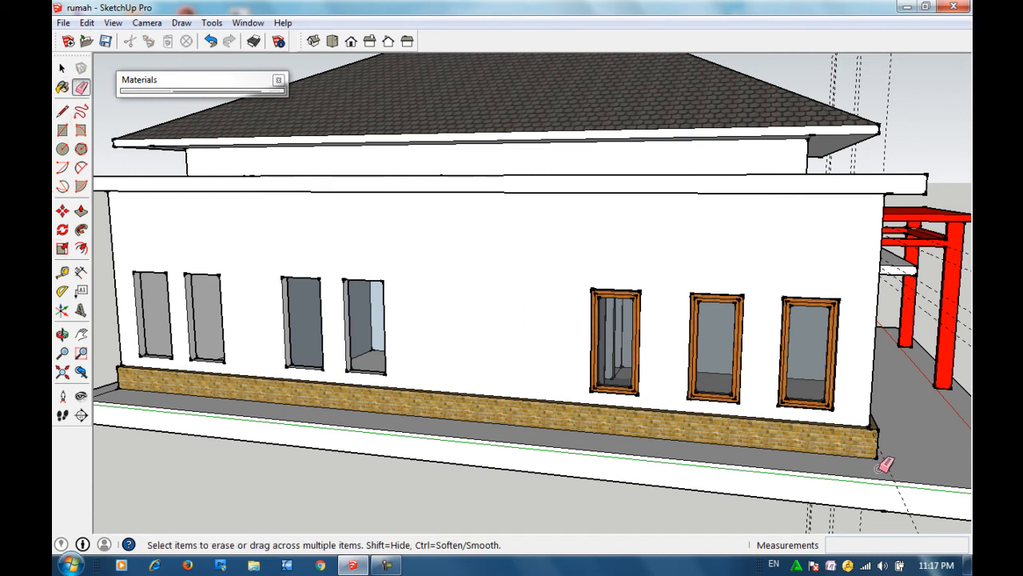
scroll(879, 460, "down", 4)
key("space")
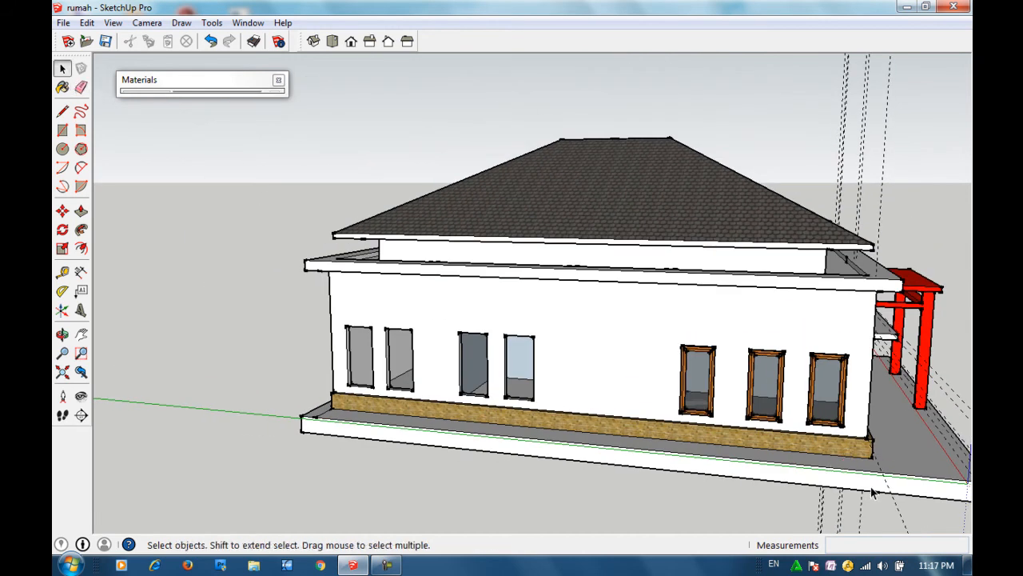
Step: Draw two lines about 2506 mm long across the terrace slab from its front edge to the plinth, outside the two red porch posts
middle_click_drag(875, 492, 466, 430)
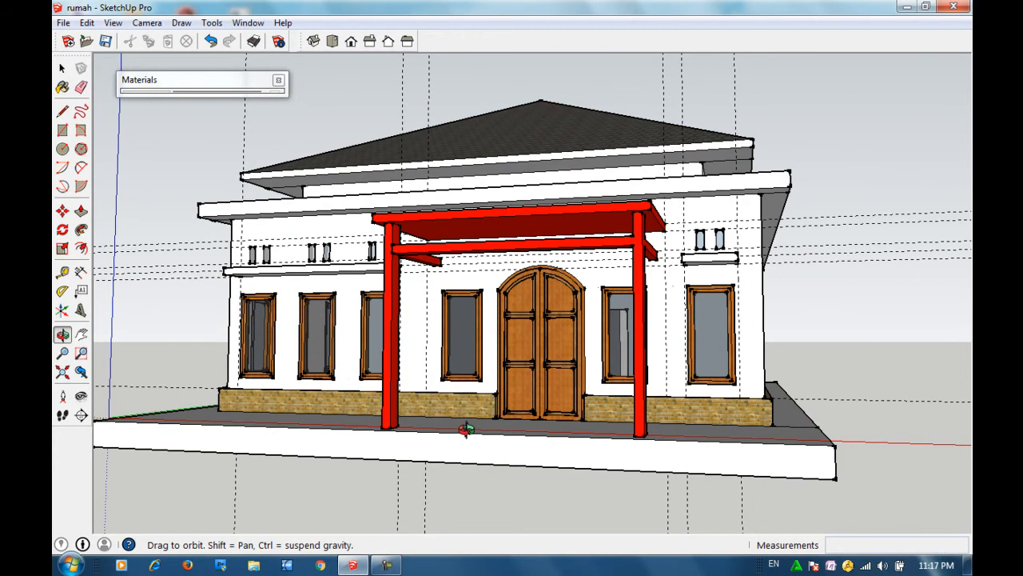
middle_click_drag(462, 432, 452, 488)
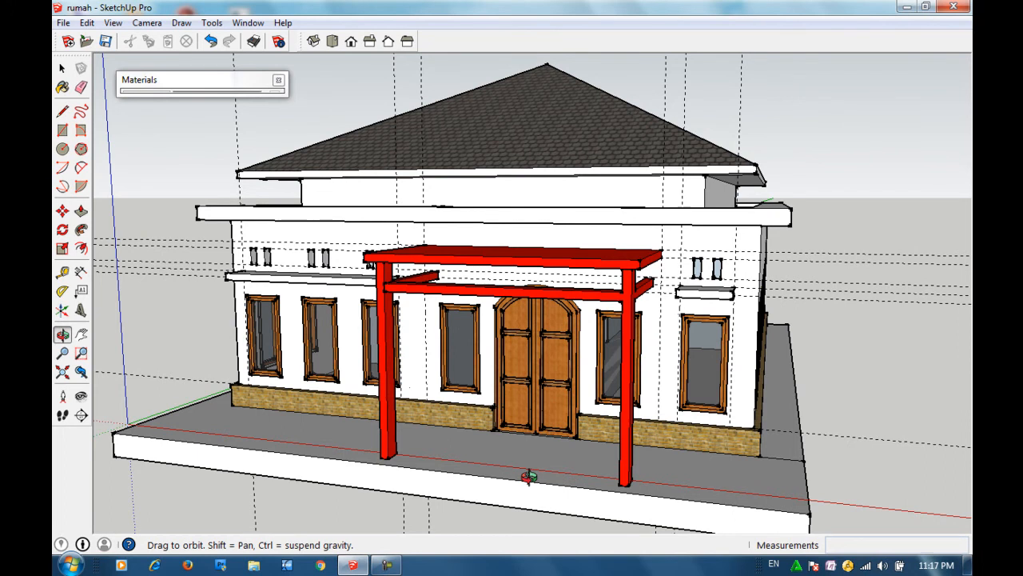
key("h")
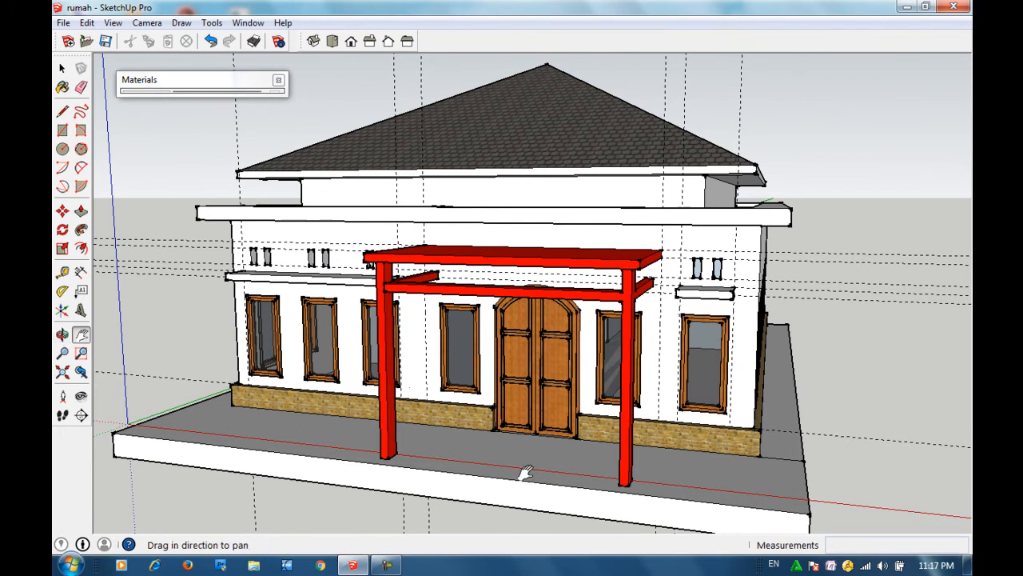
left_click_drag(523, 469, 459, 489)
key("o")
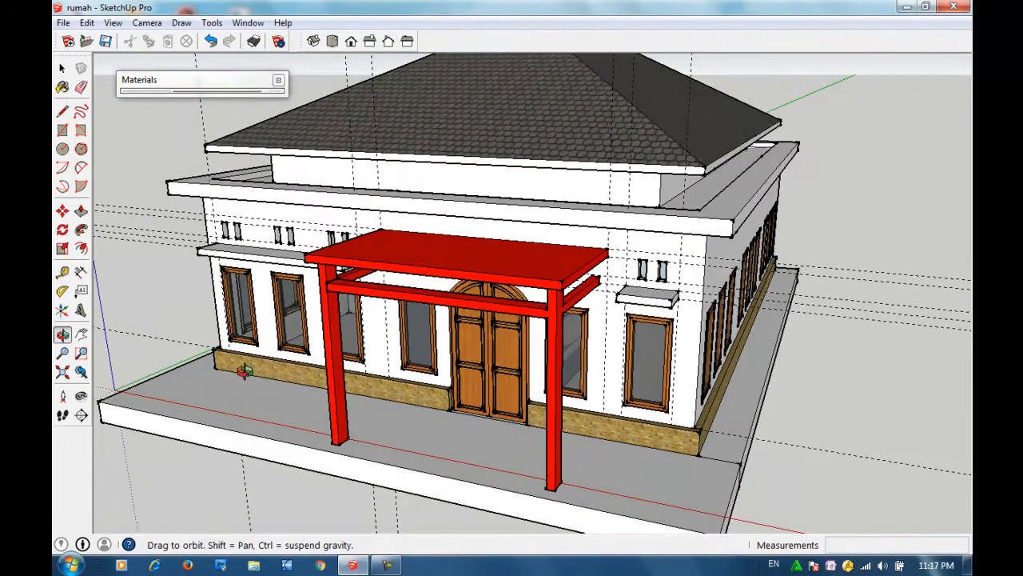
left_click(63, 115)
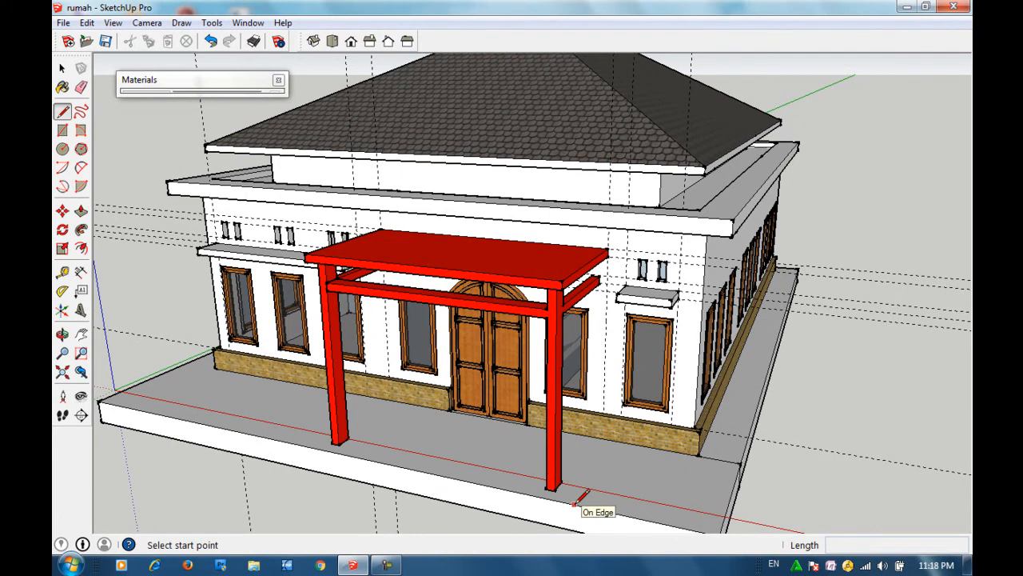
left_click(574, 503)
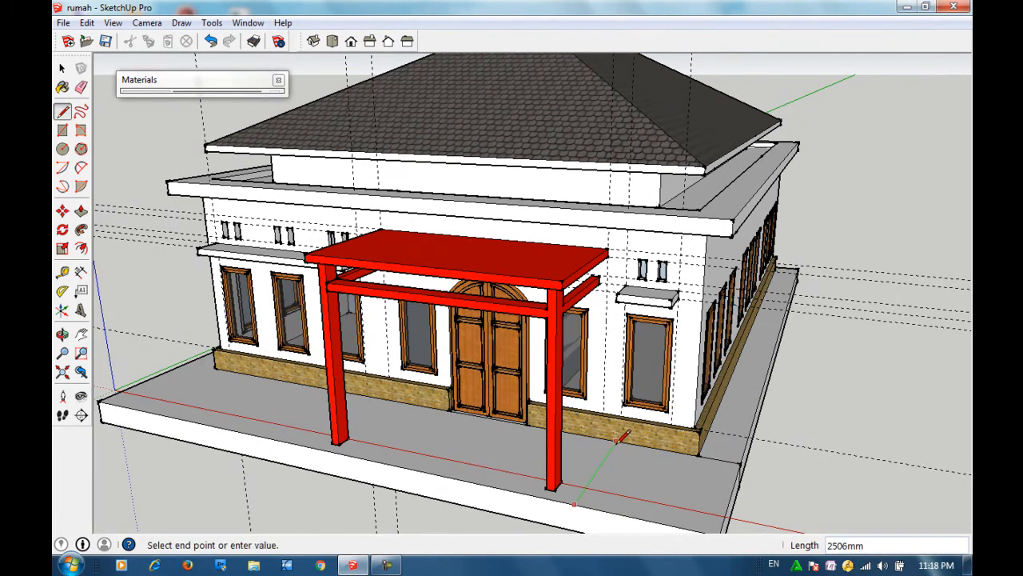
left_click(616, 439)
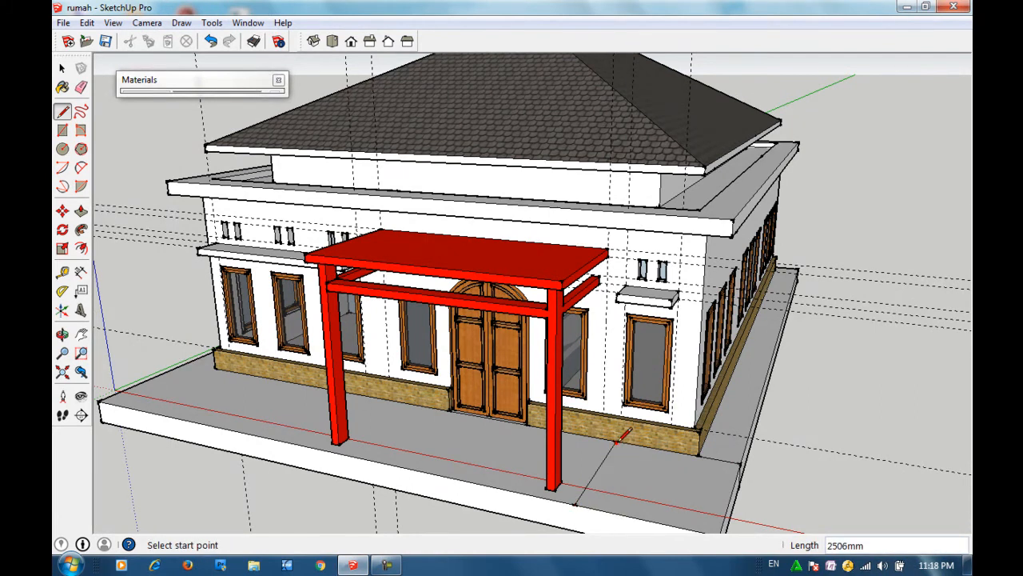
left_click(304, 445)
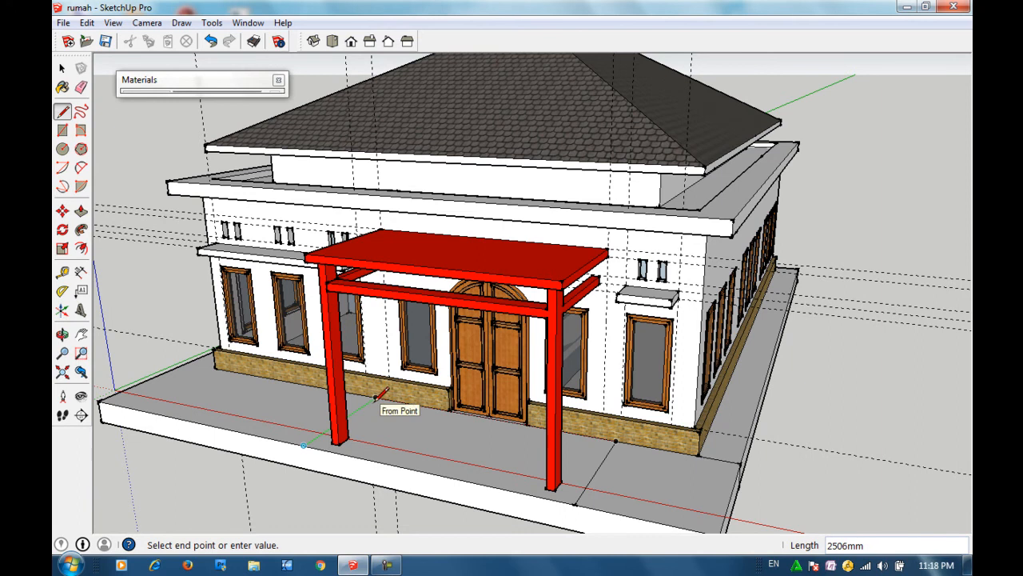
key("Escape")
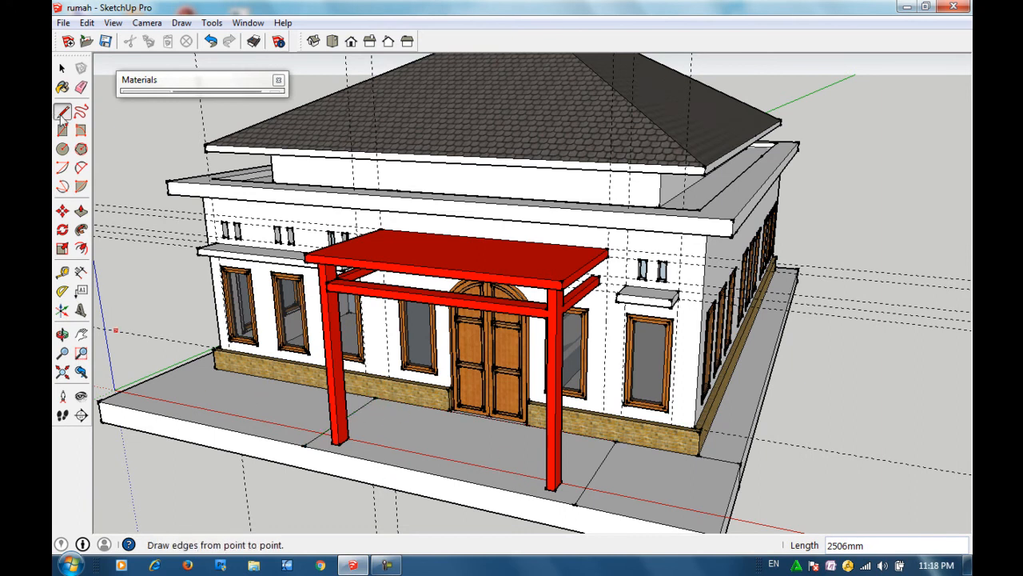
Step: Try to place a guide 2500 mm in from the terrace slab's front edge
left_click(62, 274)
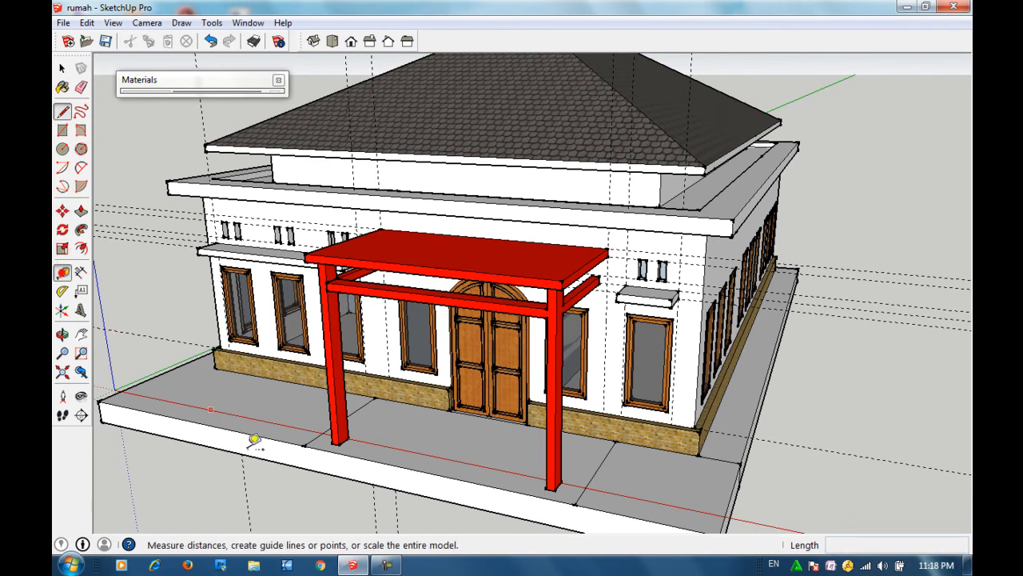
left_click(265, 440)
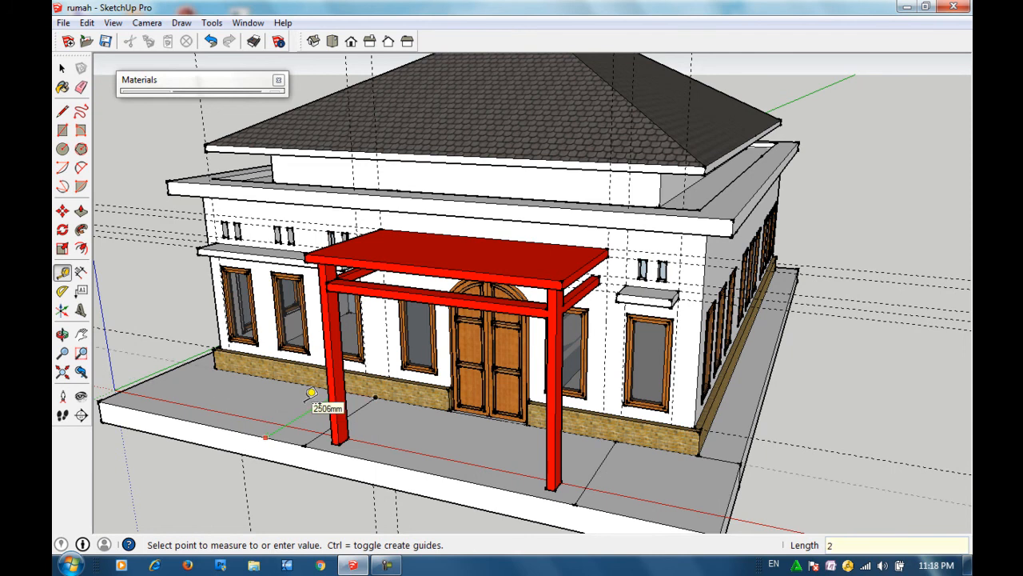
key("Return")
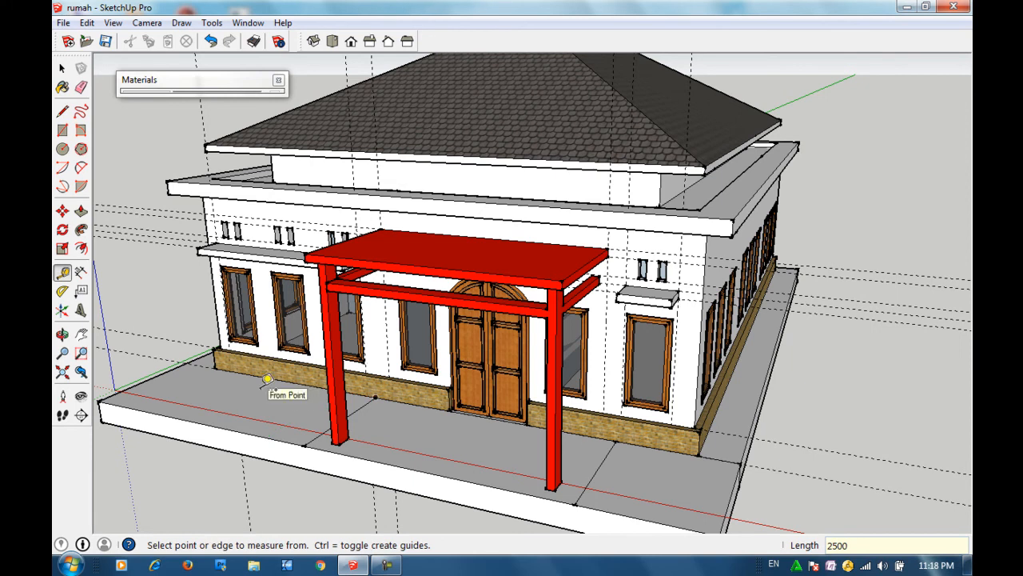
Step: Try to place a guide 2000 mm in from the terrace slab's front edge
left_click(254, 429)
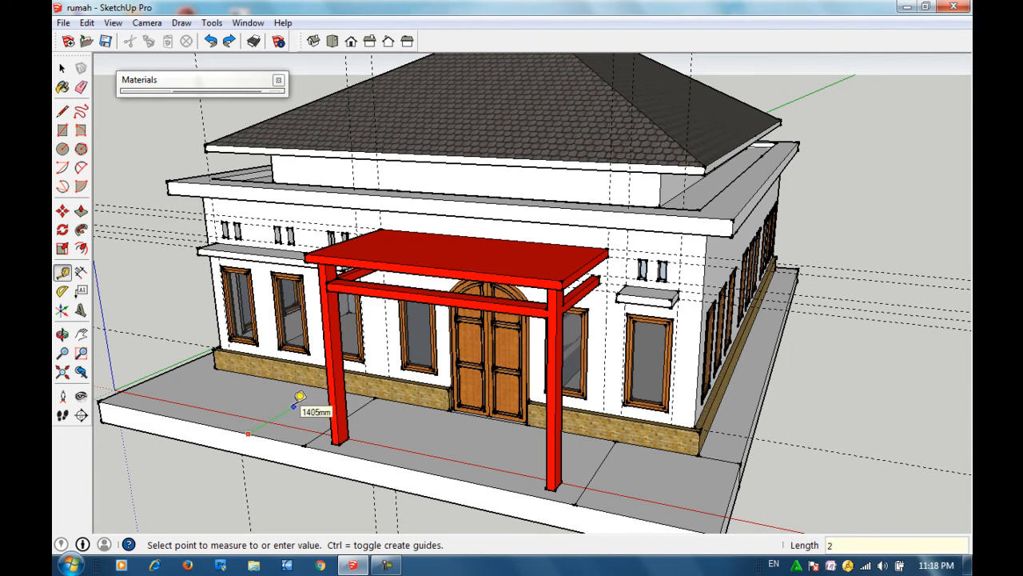
left_click(294, 406)
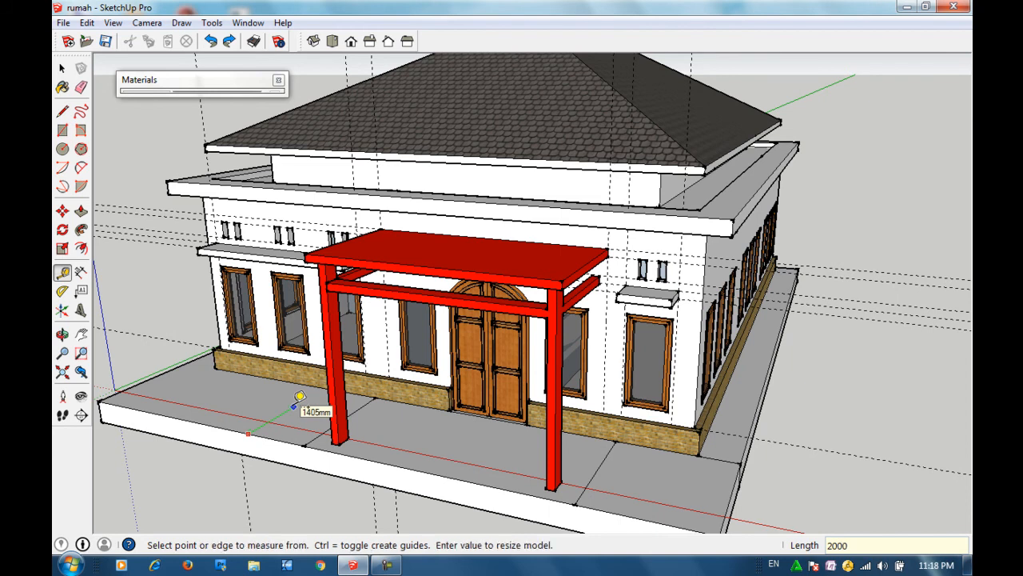
left_click(292, 406)
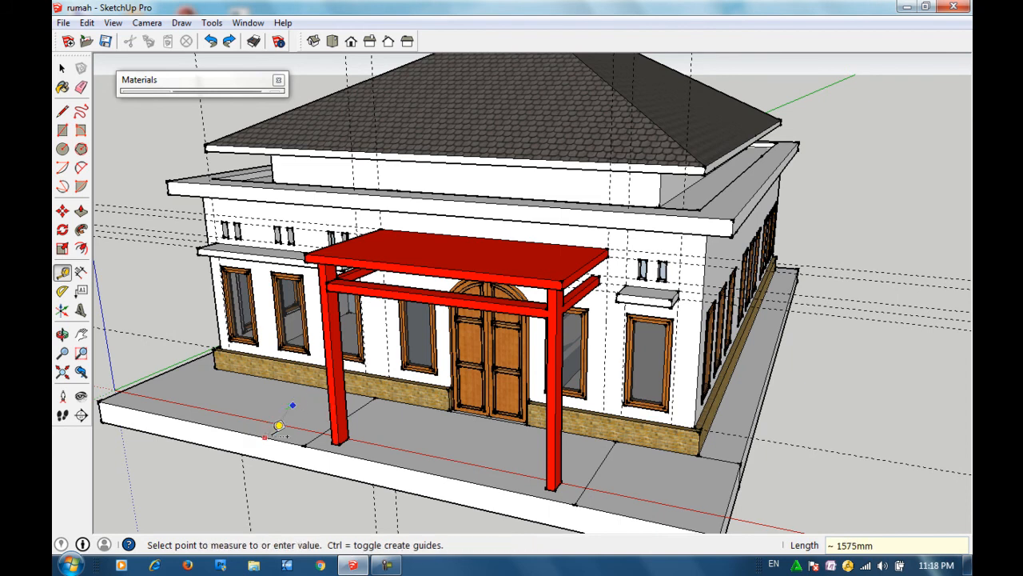
left_click(275, 429)
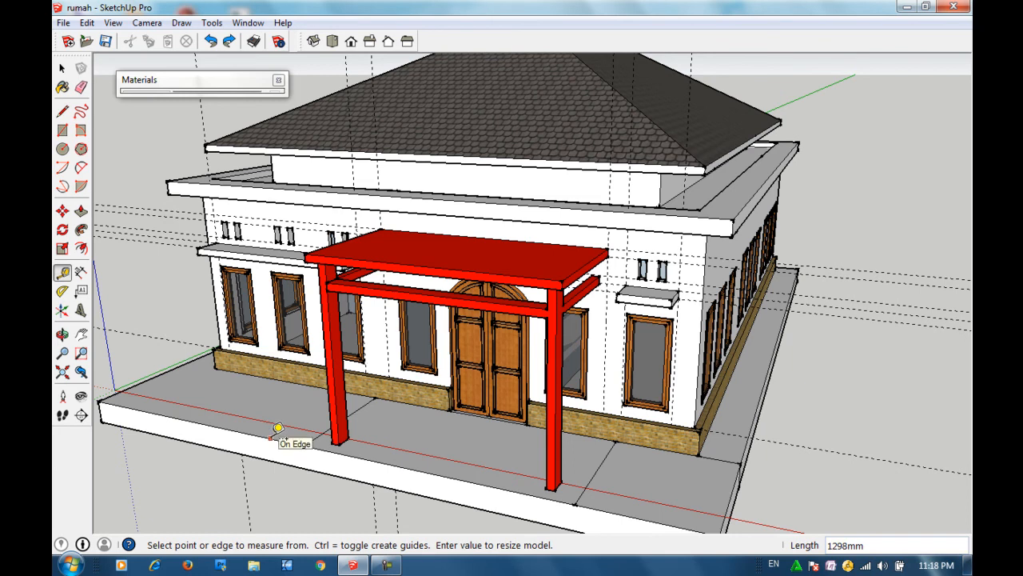
left_click(271, 437)
left_click(308, 402)
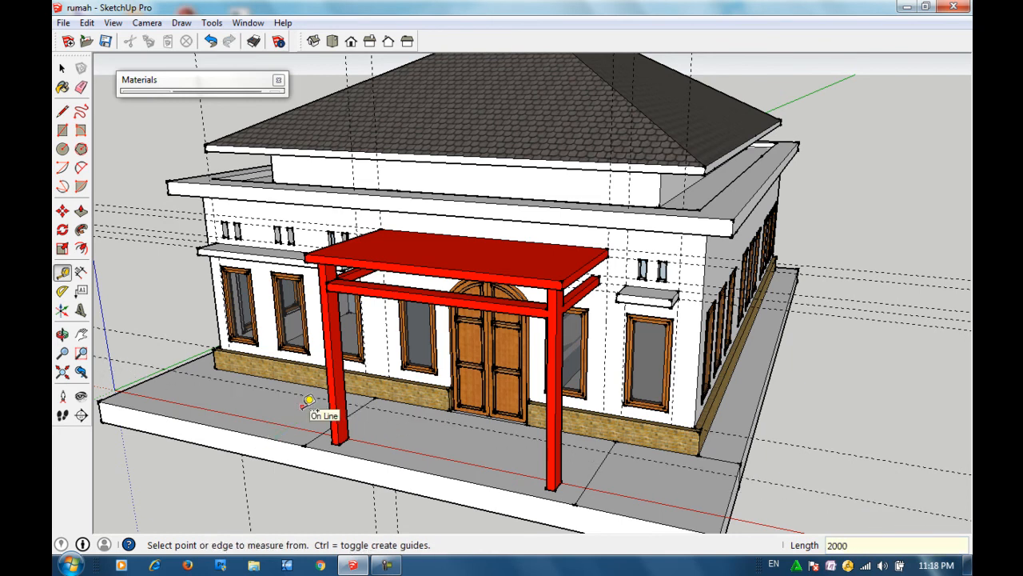
key("space")
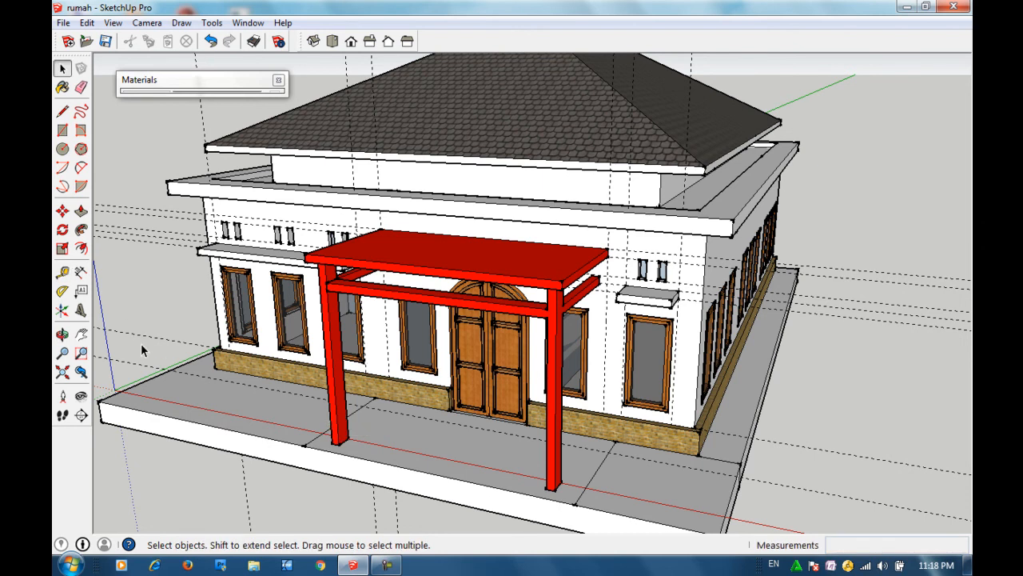
left_click(230, 386)
key("Escape")
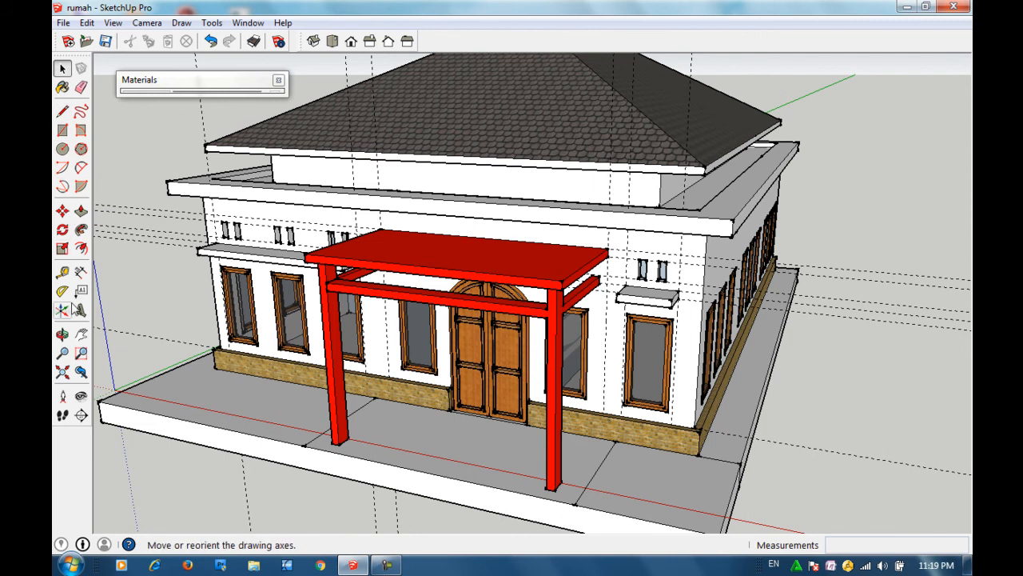
Step: Place a guide about 1524 mm in from the terrace's front edge and trace lines along it from both slab ends to the porch side lines
left_click(63, 271)
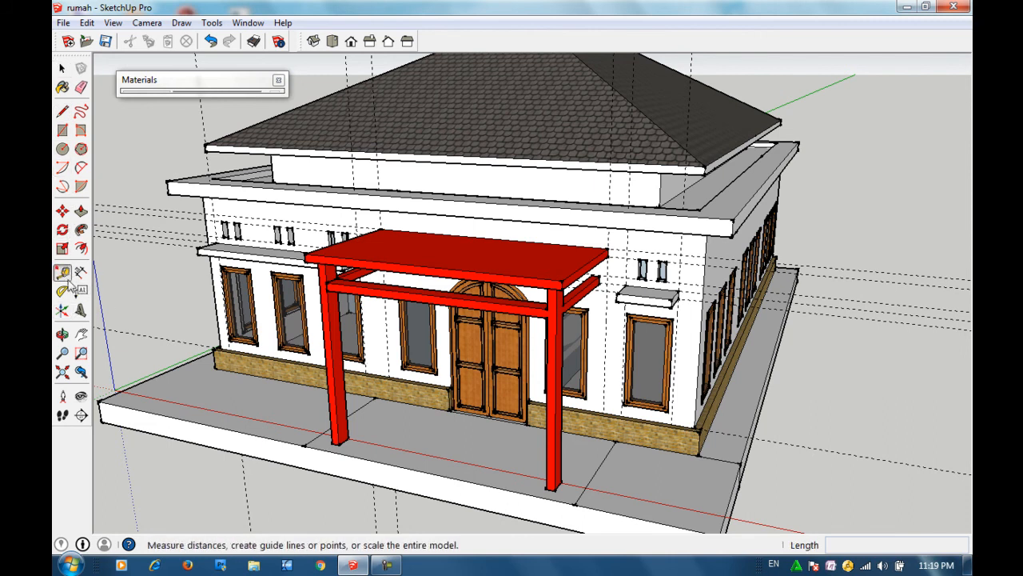
left_click(239, 431)
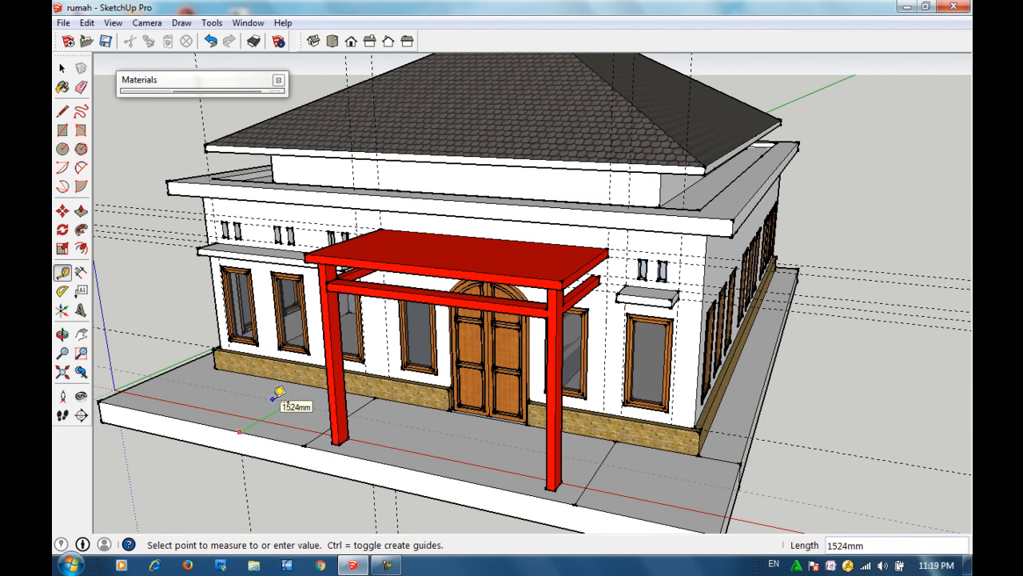
left_click(63, 112)
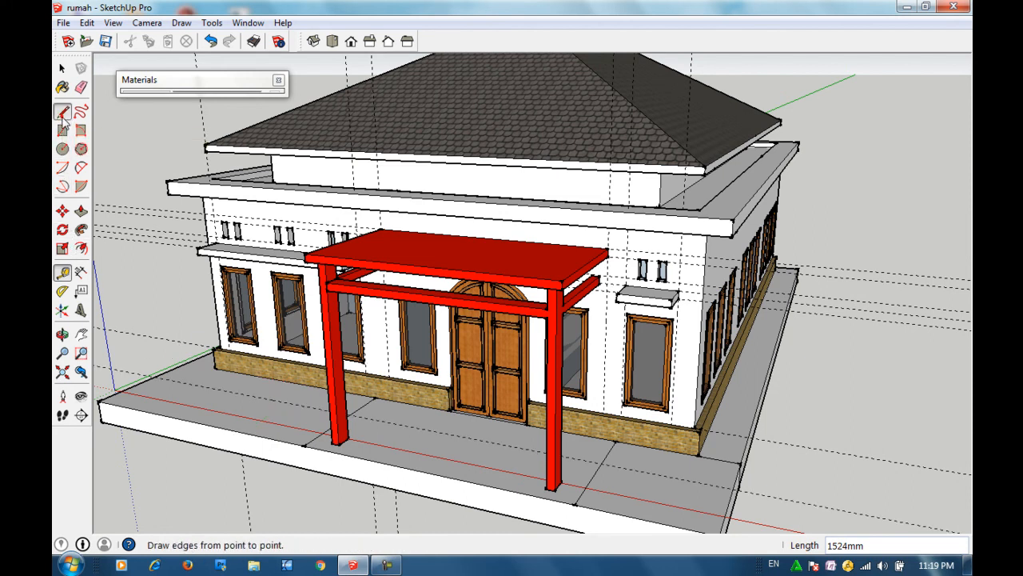
left_click(153, 377)
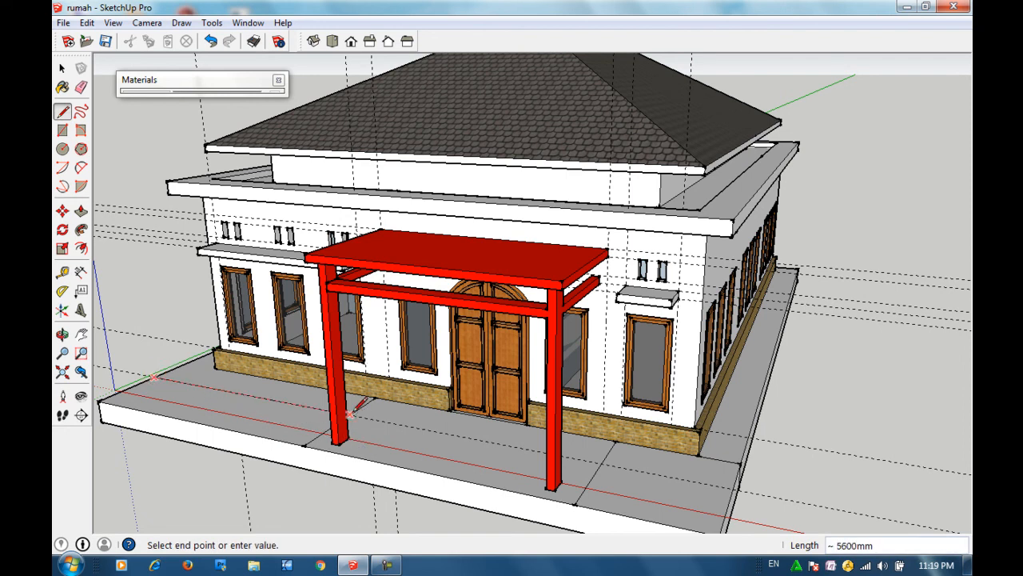
left_click(350, 414)
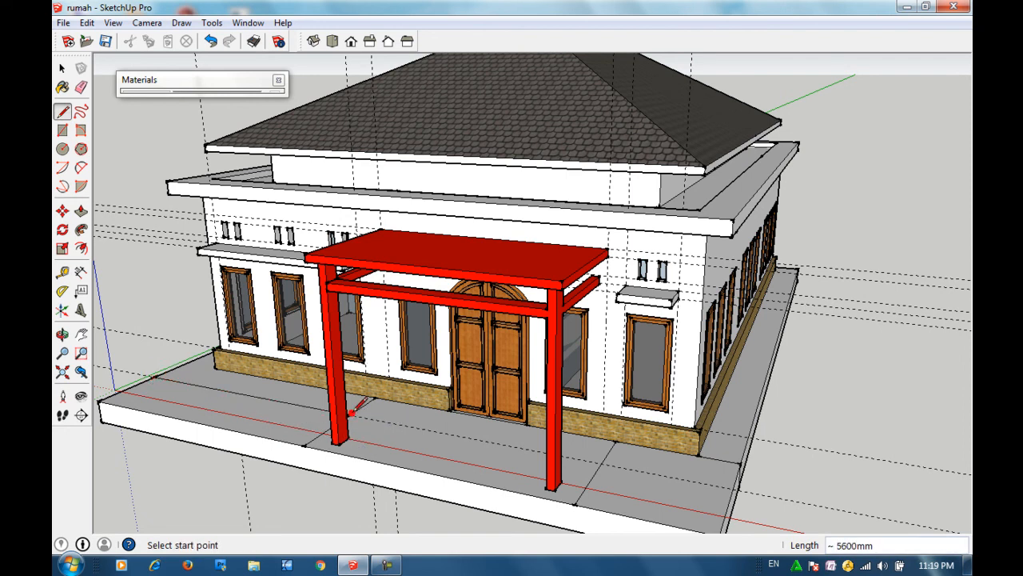
left_click(602, 463)
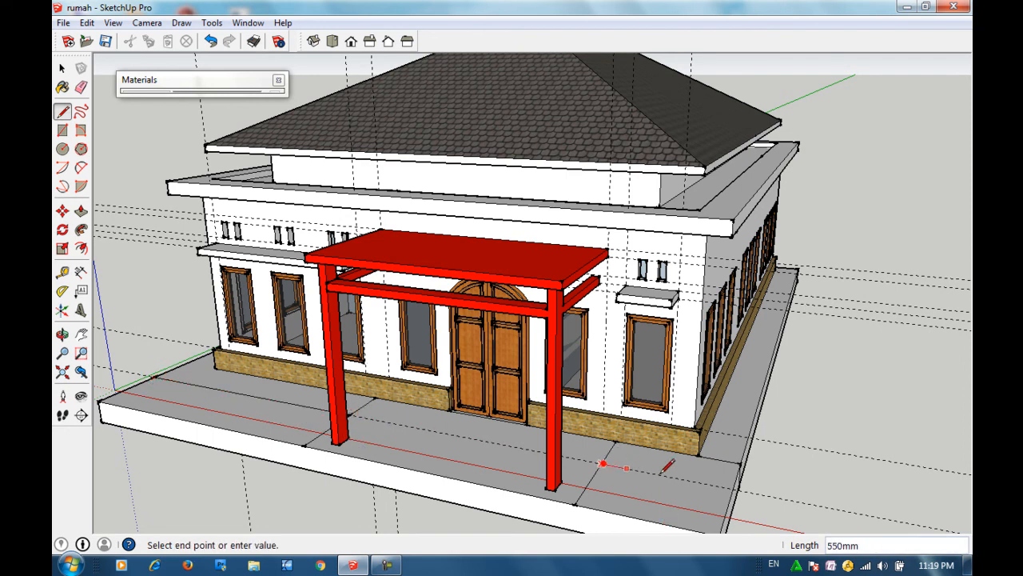
left_click(736, 485)
key("space")
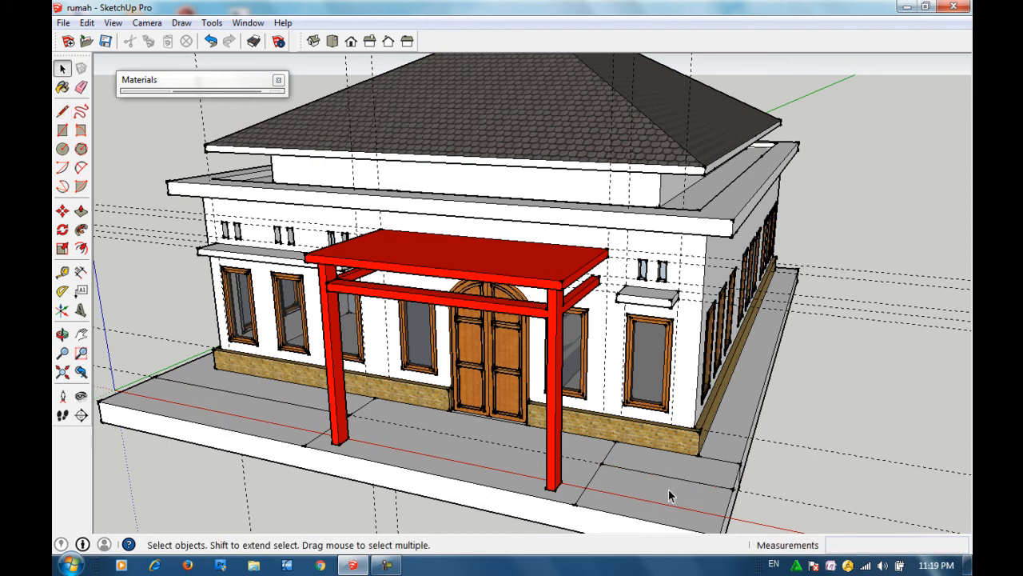
Step: Push the two front terrace panels beside the porch down 250 mm and erase the leftover line segments between them and the plinth
left_click(667, 497)
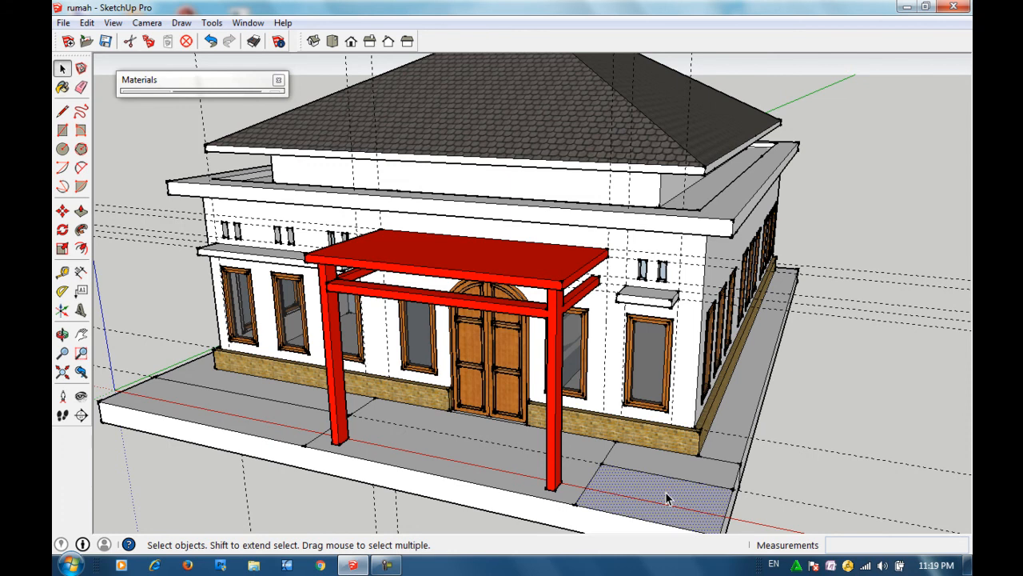
key("p")
left_click(666, 491)
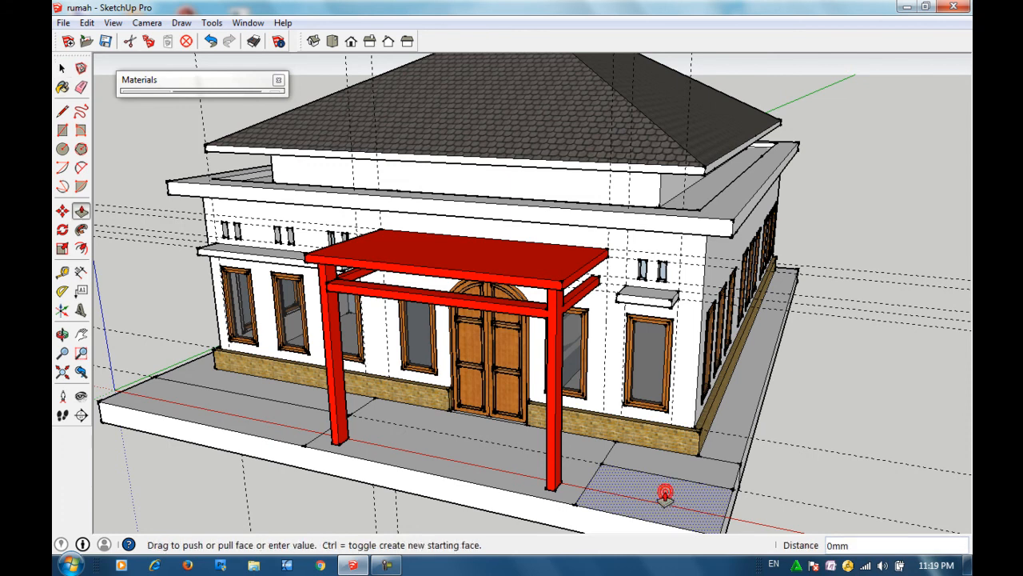
left_click(668, 510)
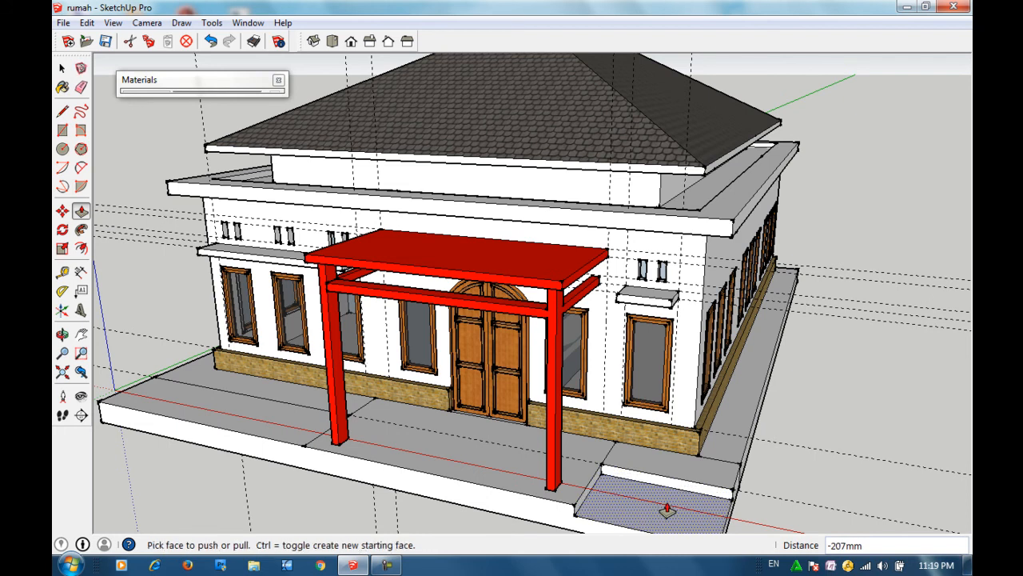
key("Return")
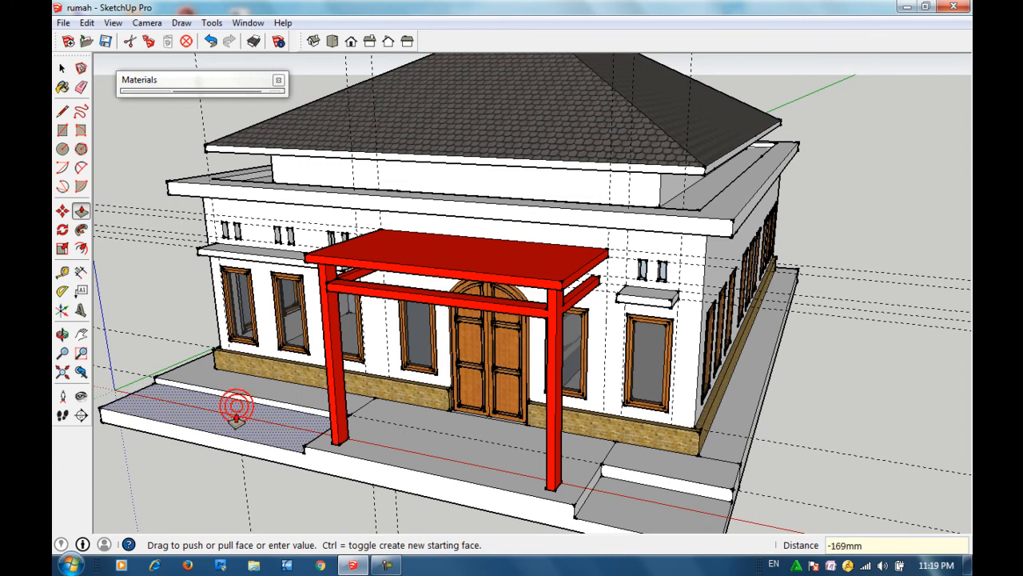
left_click(236, 421)
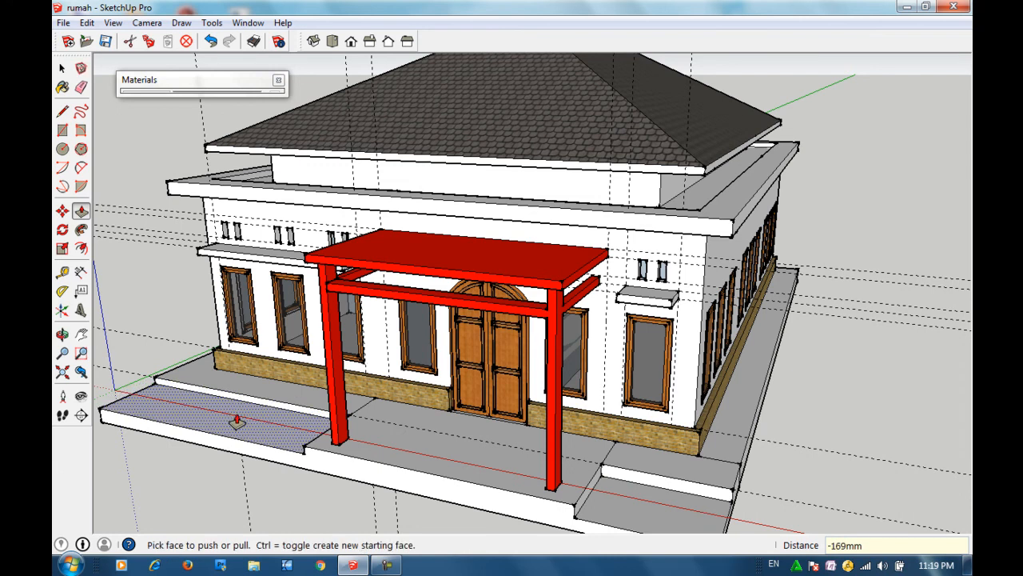
left_click(236, 421)
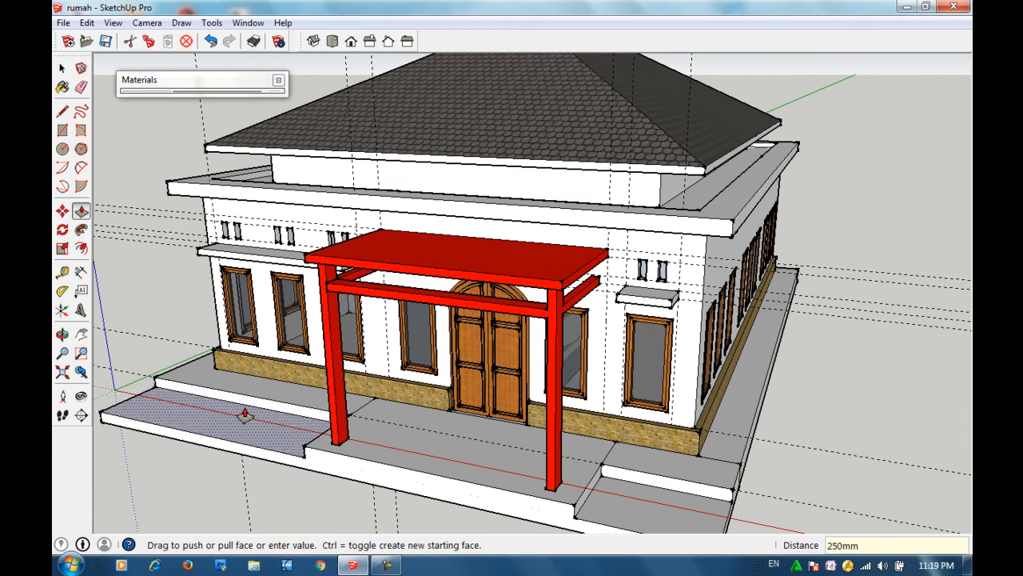
key("space")
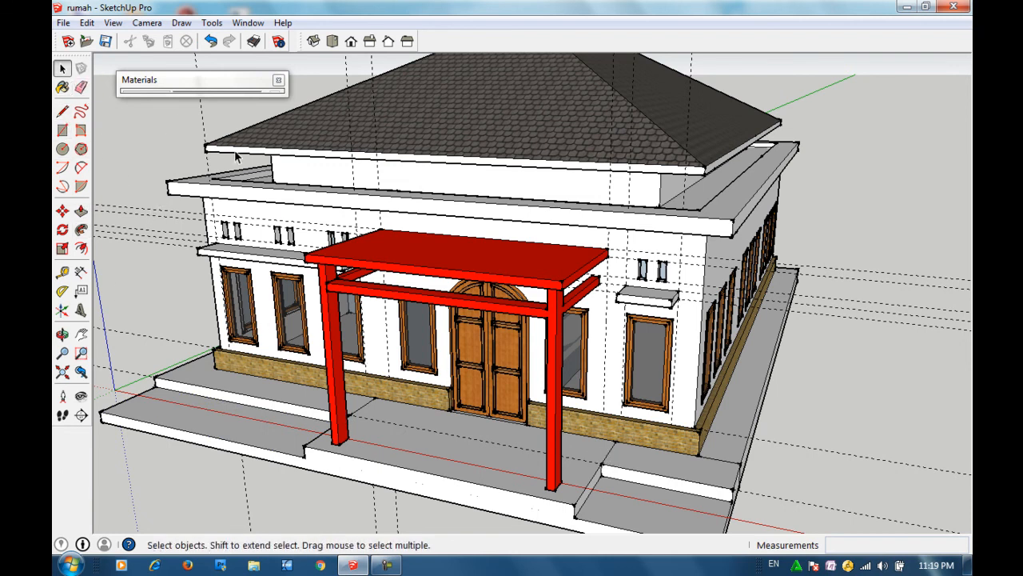
left_click(80, 86)
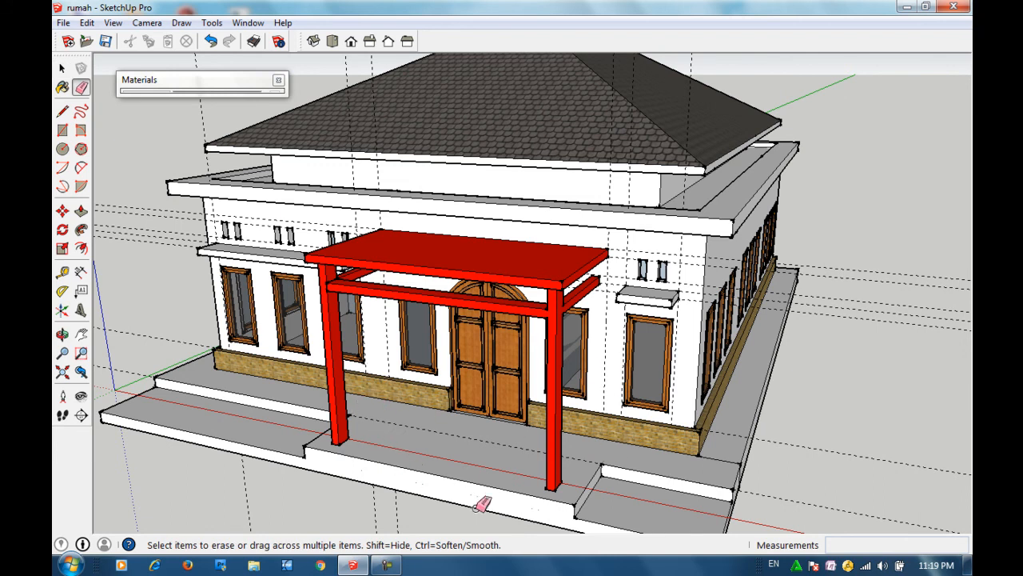
key("space")
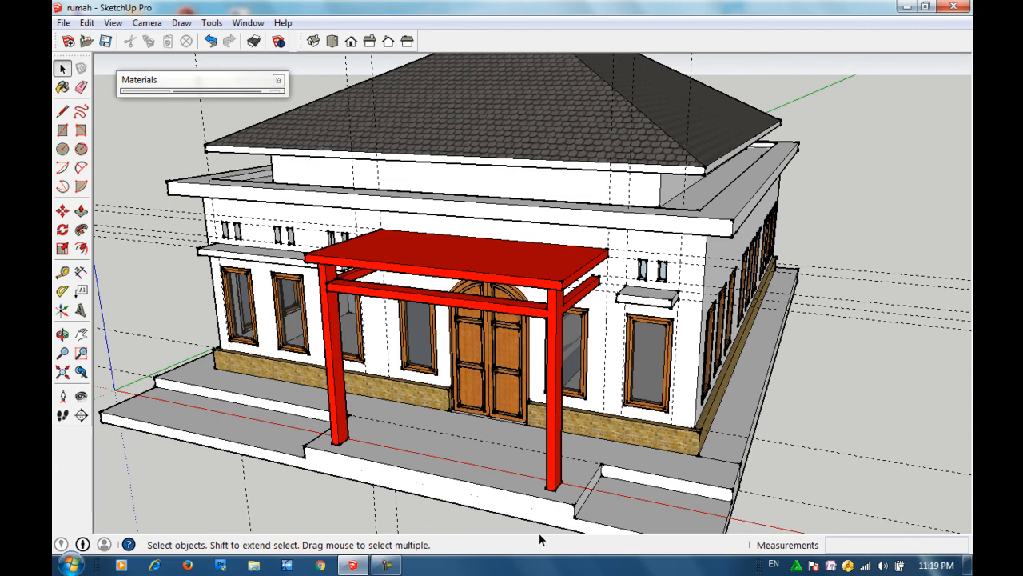
Step: Outline the lower strip of the porch slab's front face with two short vertical end lines and one horizontal line about 5600 mm long
key("o")
left_click_drag(534, 509, 577, 454)
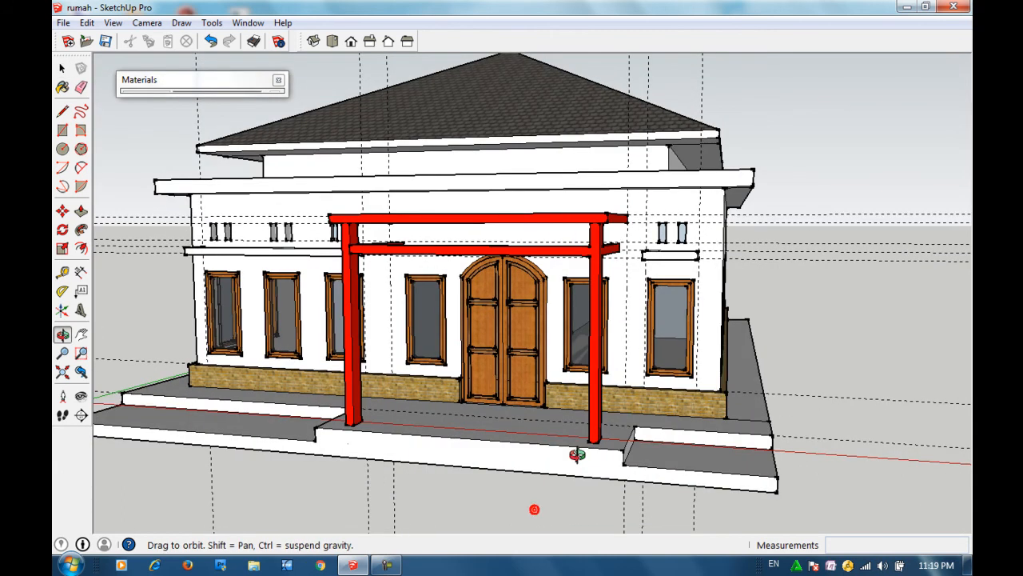
left_click(62, 111)
left_click(316, 439)
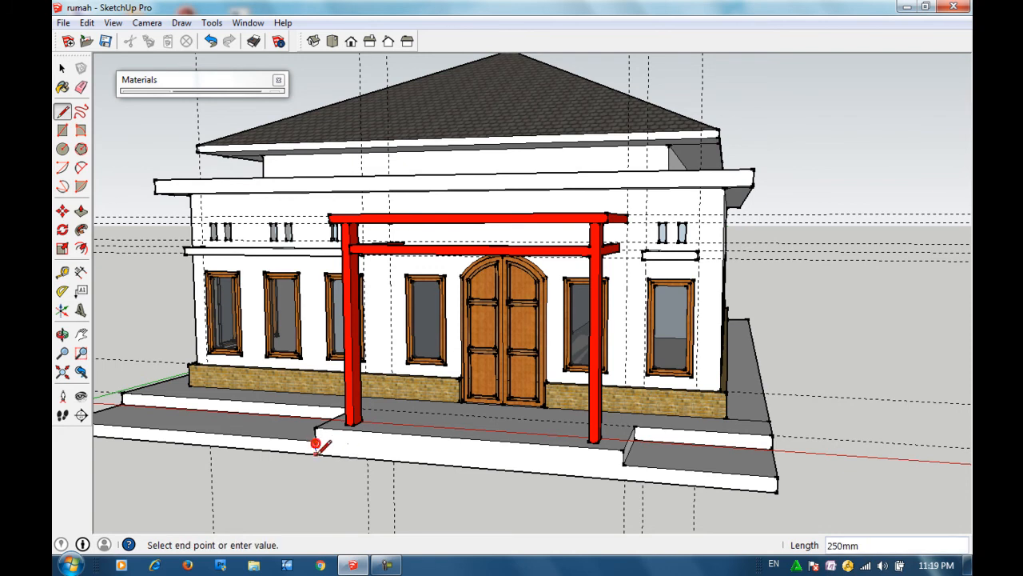
left_click(316, 454)
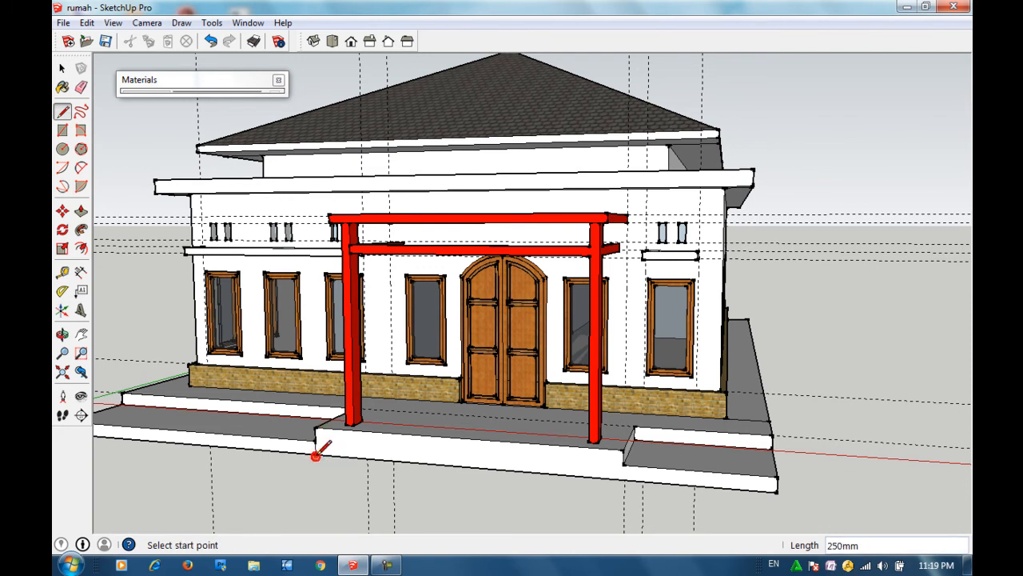
left_click(622, 463)
left_click(624, 480)
left_click(623, 464)
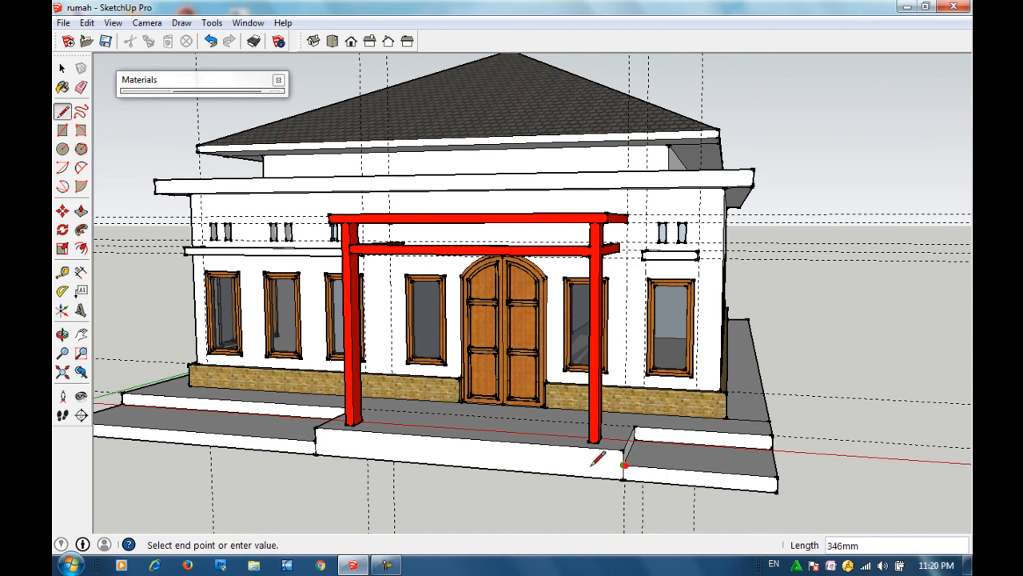
left_click(316, 439)
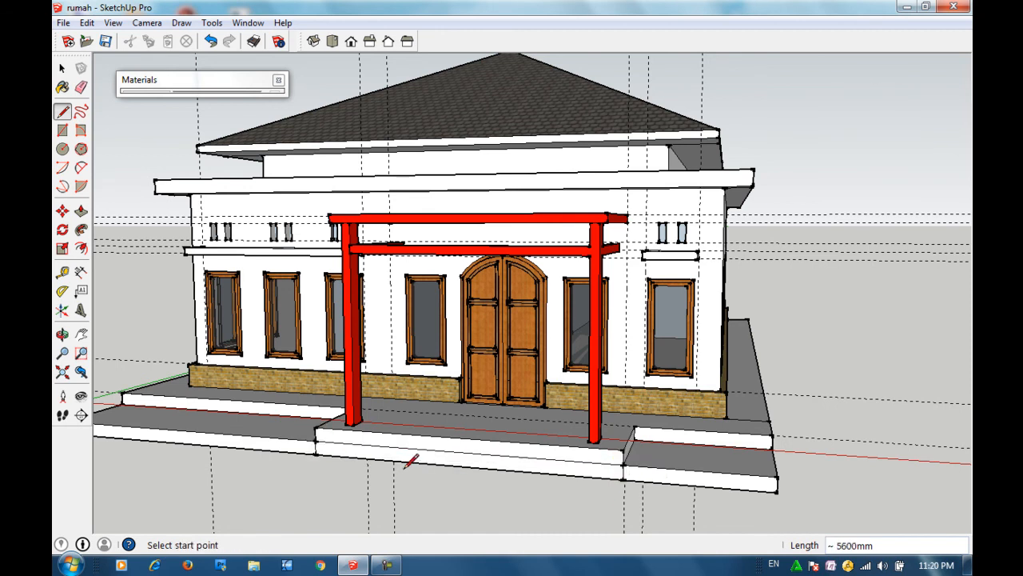
Step: Pull the lower strip of the porch slab's front face outward 500 mm to form a step
key("space")
left_click(439, 462)
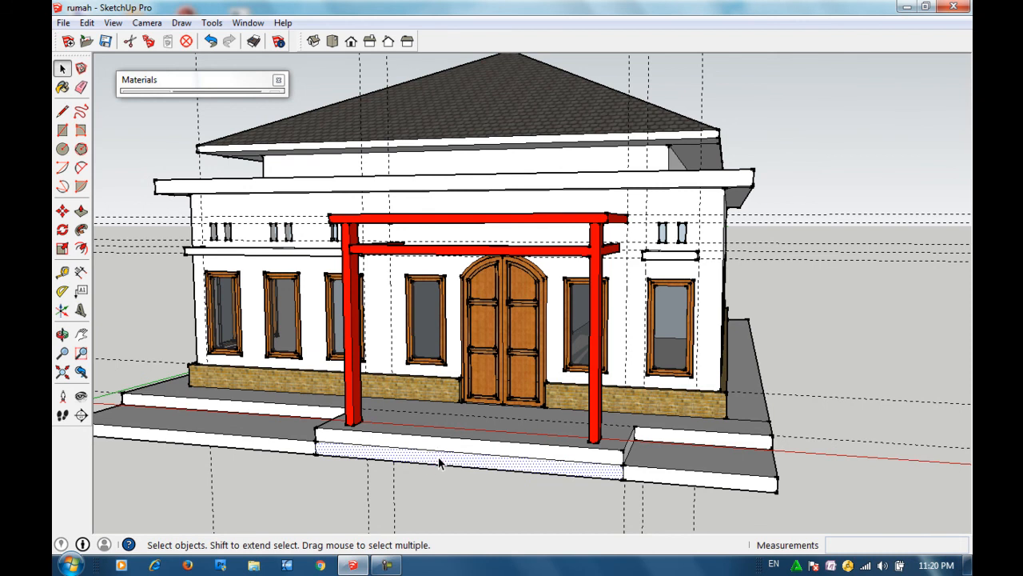
key("p")
left_click_drag(438, 462, 429, 478)
type("500")
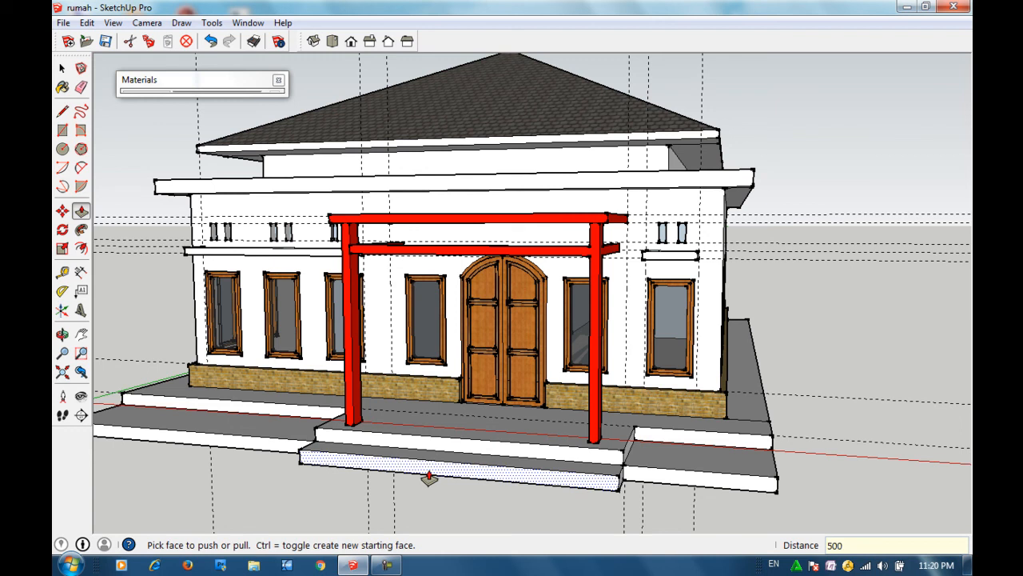
key("Return")
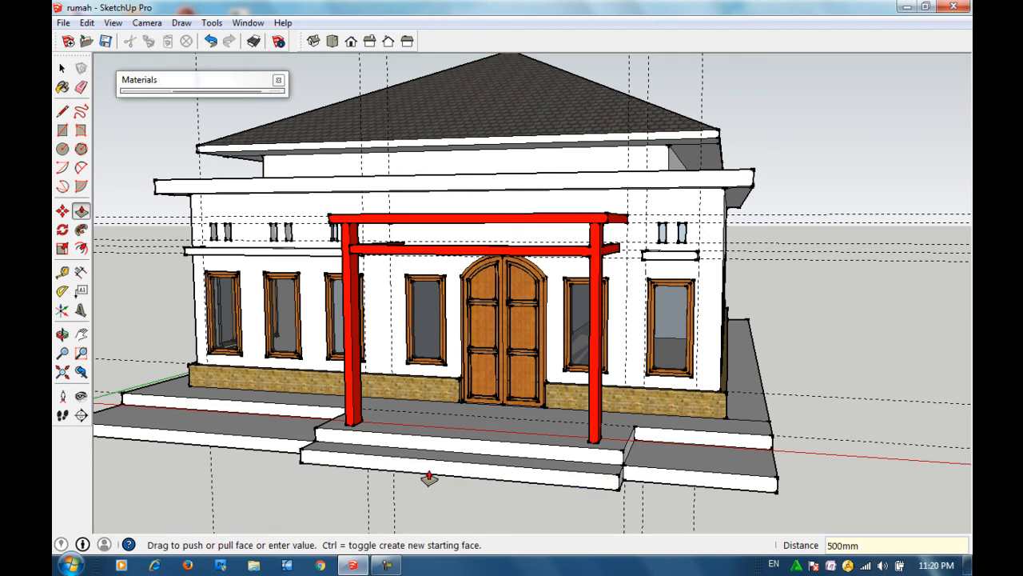
key("space")
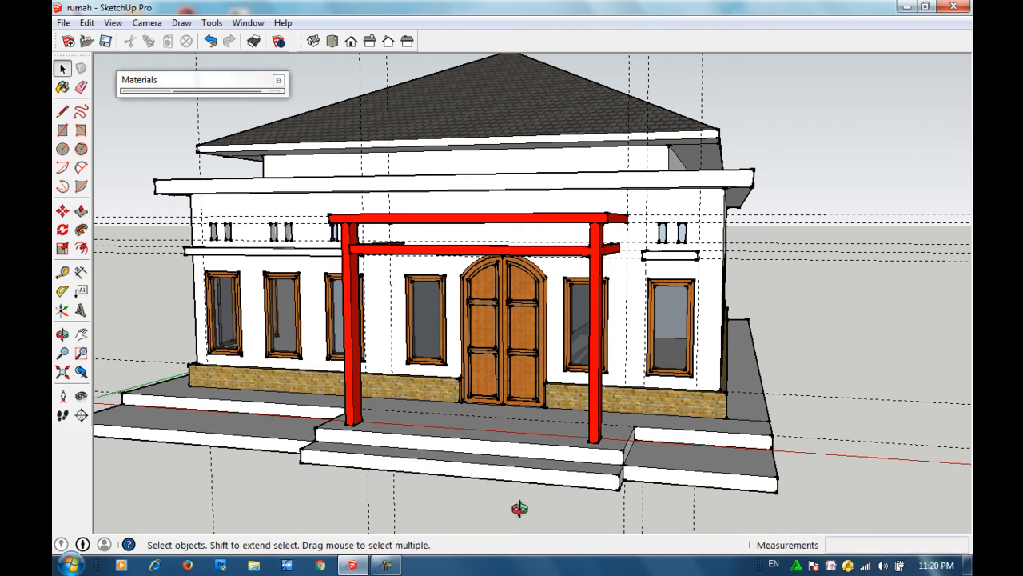
Step: Erase the leftover vertical edge on the side face of the terrace slab near its front corner
key("o")
left_click_drag(533, 493, 443, 508)
middle_click_drag(443, 508, 390, 494)
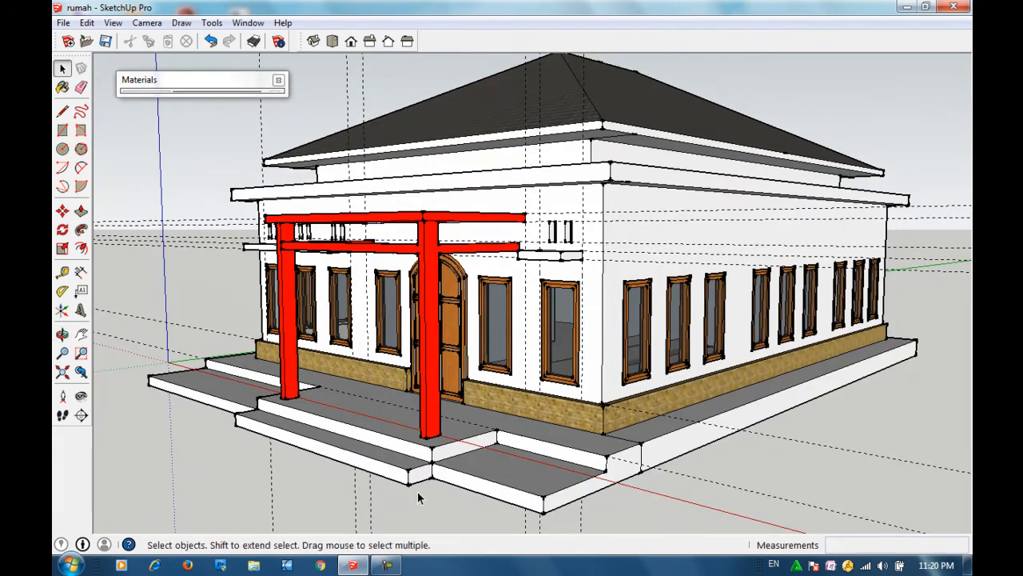
middle_click_drag(613, 454, 612, 454)
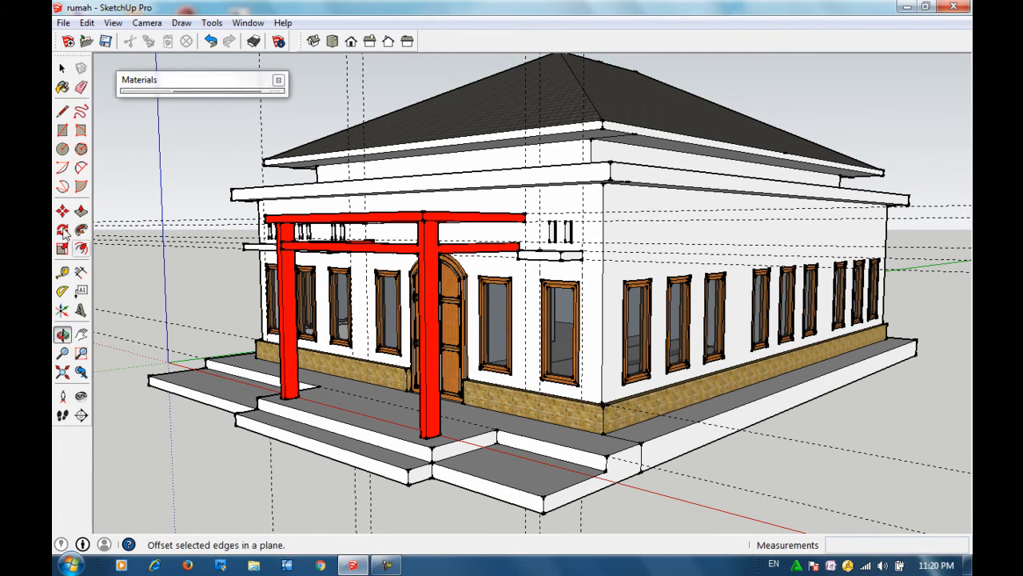
left_click(81, 88)
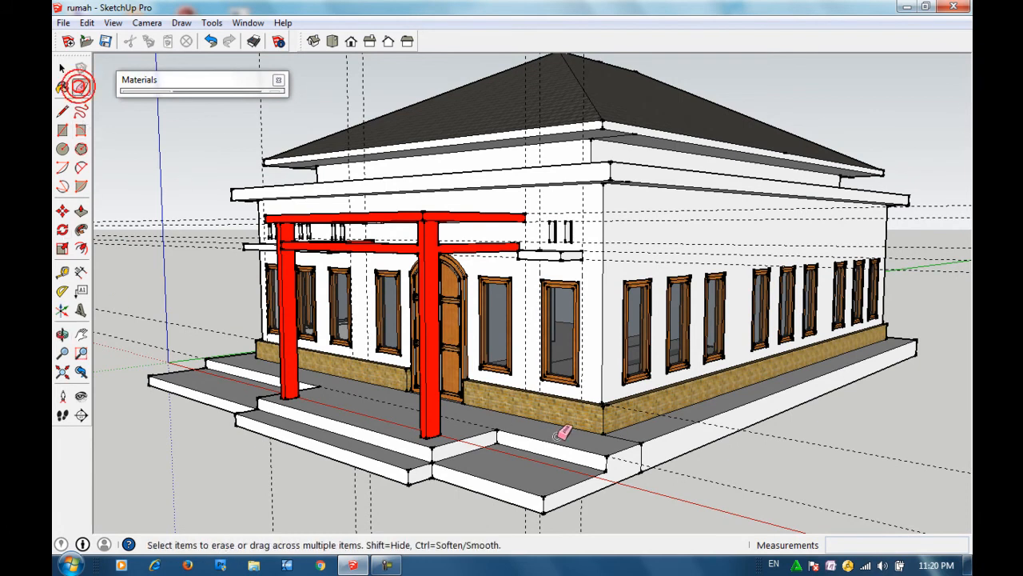
left_click(639, 456)
Step: Paint the upper terrace floor around the house with the Tile_Limestone_Multi material from the Tile collection
mouse_move(452, 472)
middle_mouse_down()
mouse_move(376, 444)
mouse_move(503, 445)
mouse_move(660, 472)
mouse_move(663, 455)
mouse_move(726, 450)
mouse_move(693, 470)
mouse_move(562, 456)
middle_mouse_up()
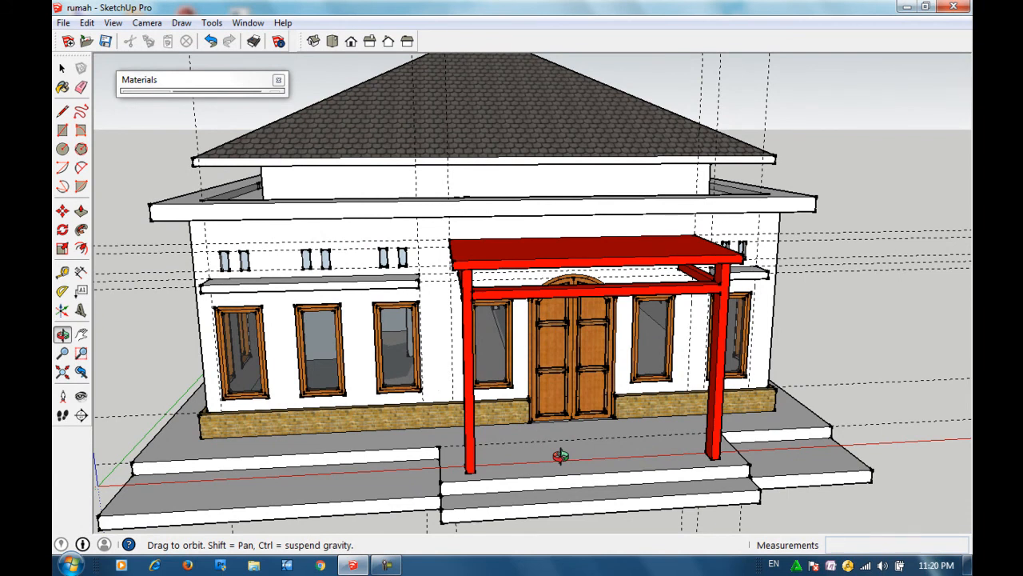
left_click(187, 79)
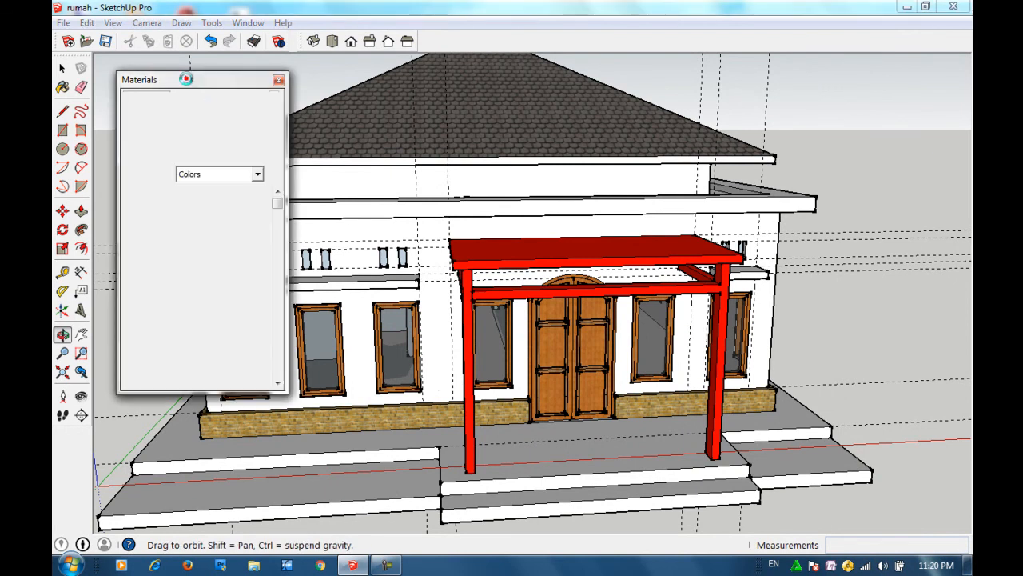
left_click(257, 174)
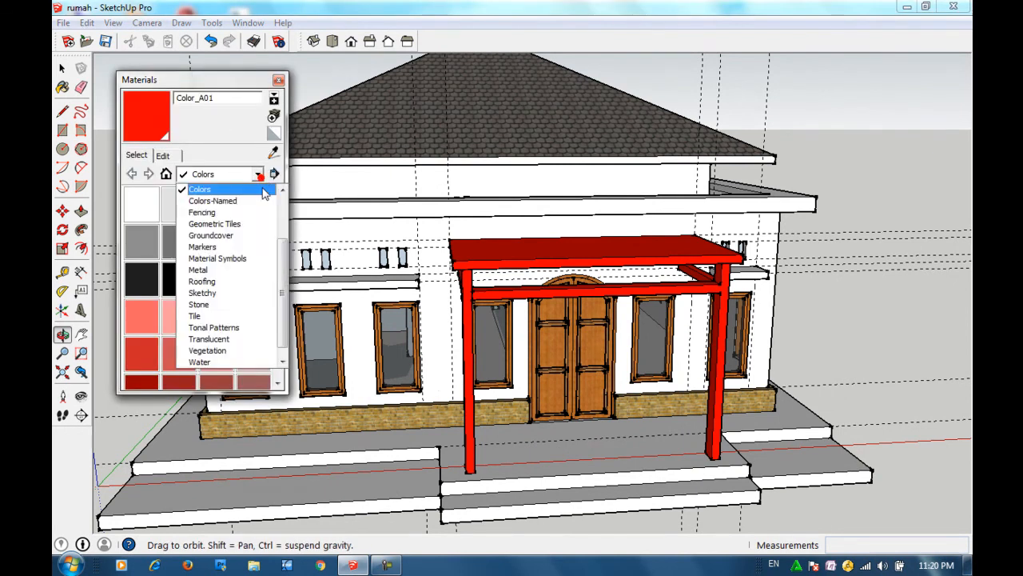
left_click_drag(284, 277, 286, 249)
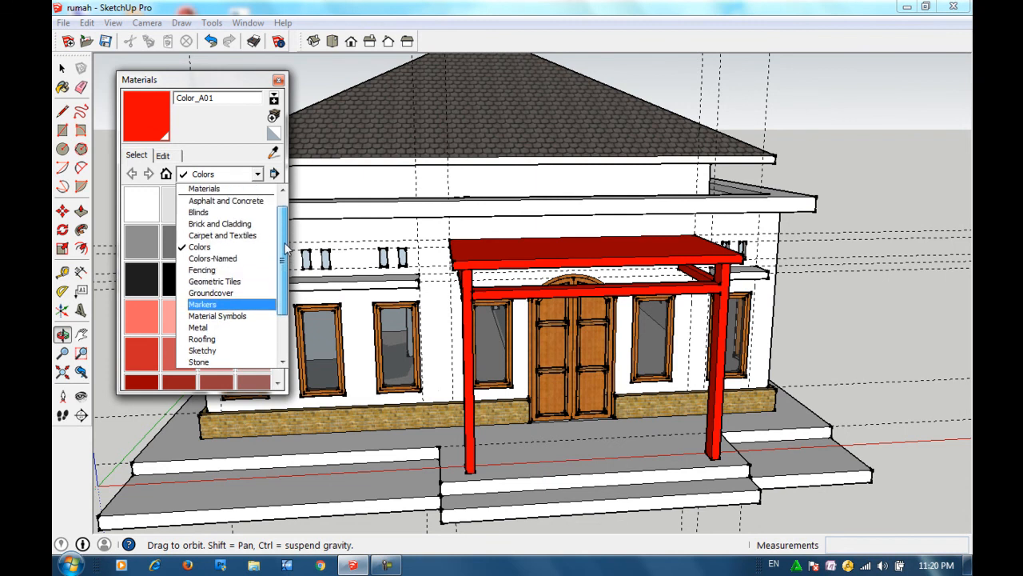
left_click(225, 236)
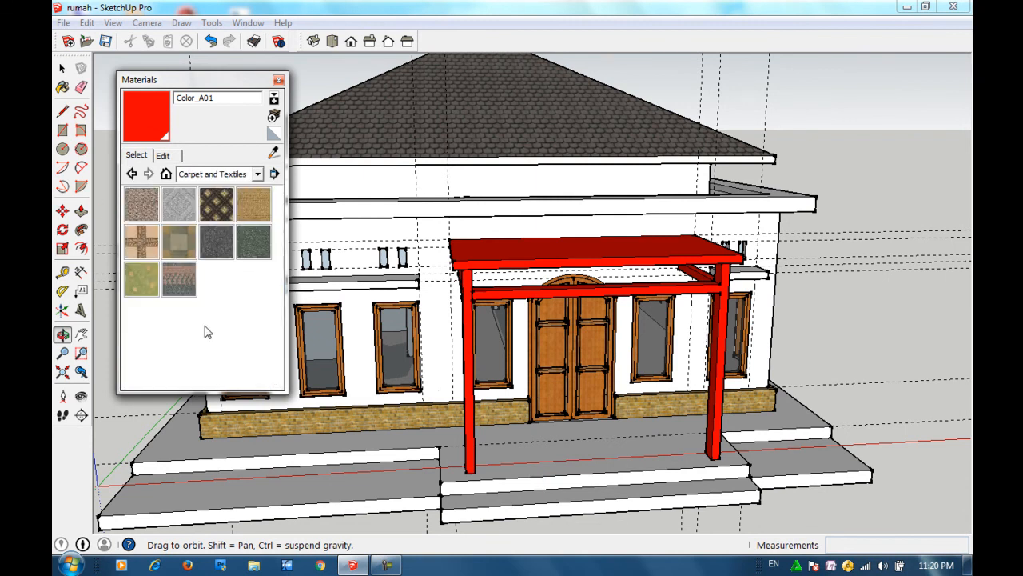
left_click(257, 174)
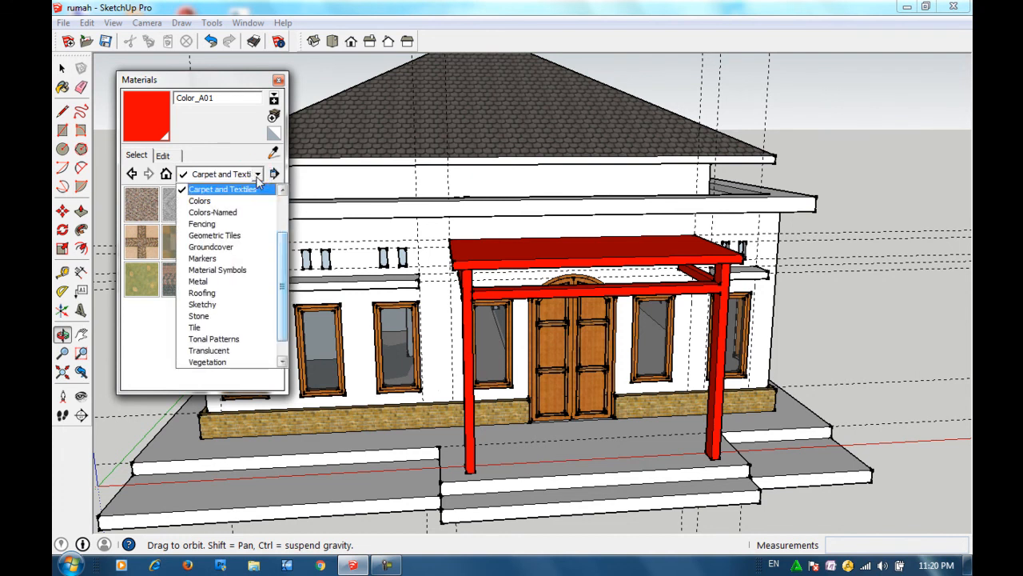
left_click(196, 327)
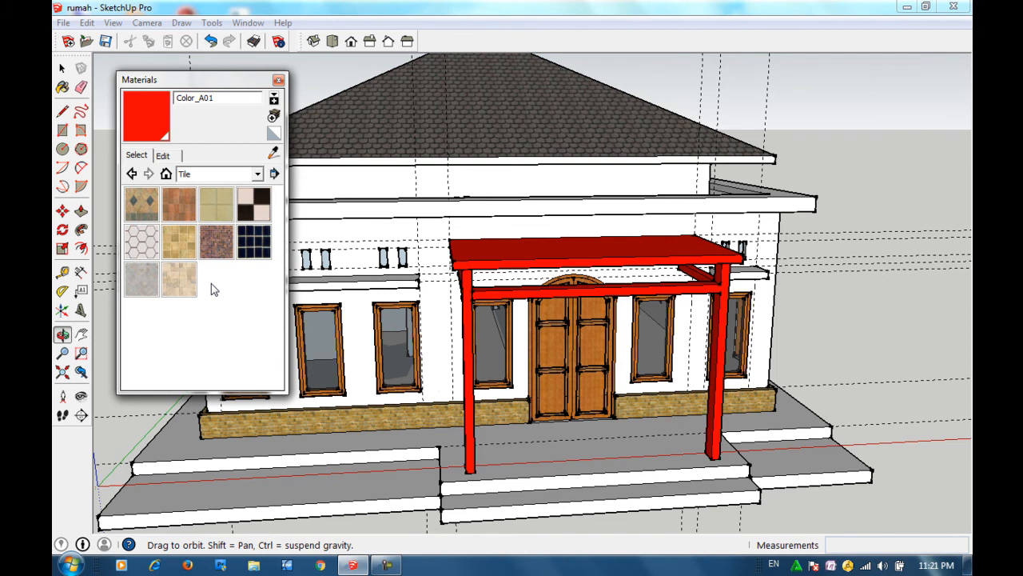
left_click(181, 245)
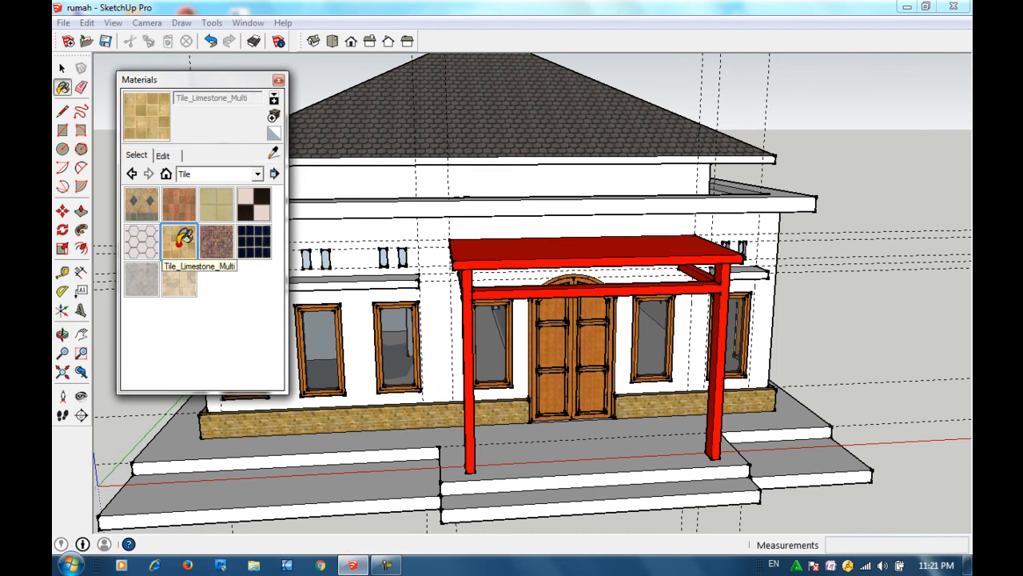
left_click(542, 448)
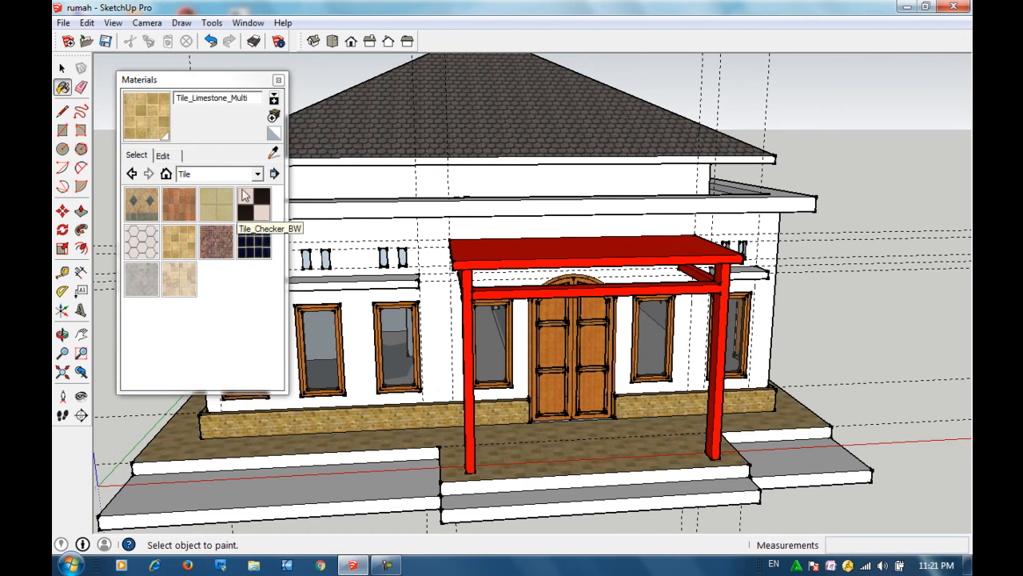
Step: Try Tile_Ceramic_Natural and Tile_Navy on the upper terrace floor
left_click(216, 204)
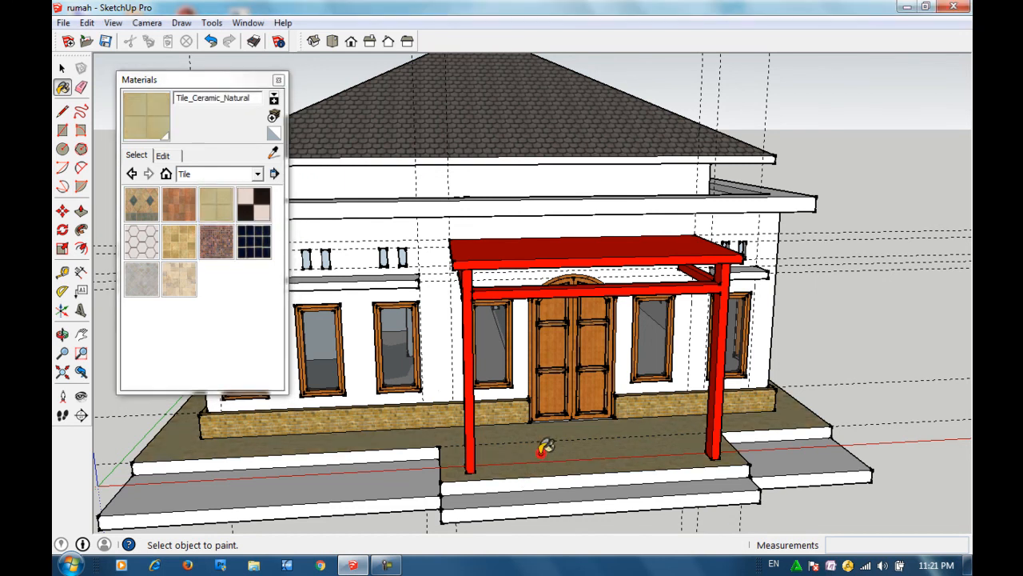
left_click(254, 242)
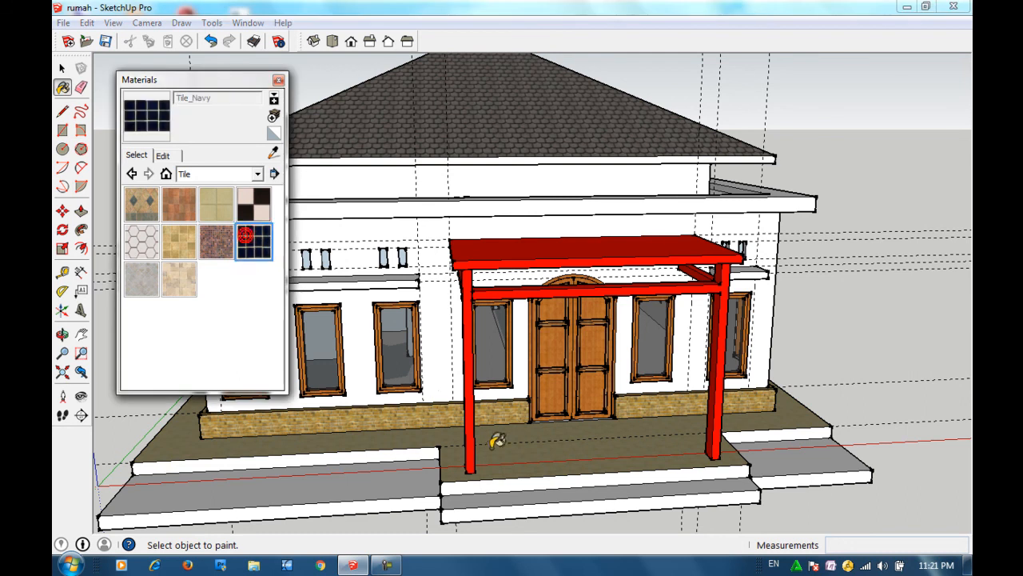
left_click(516, 442)
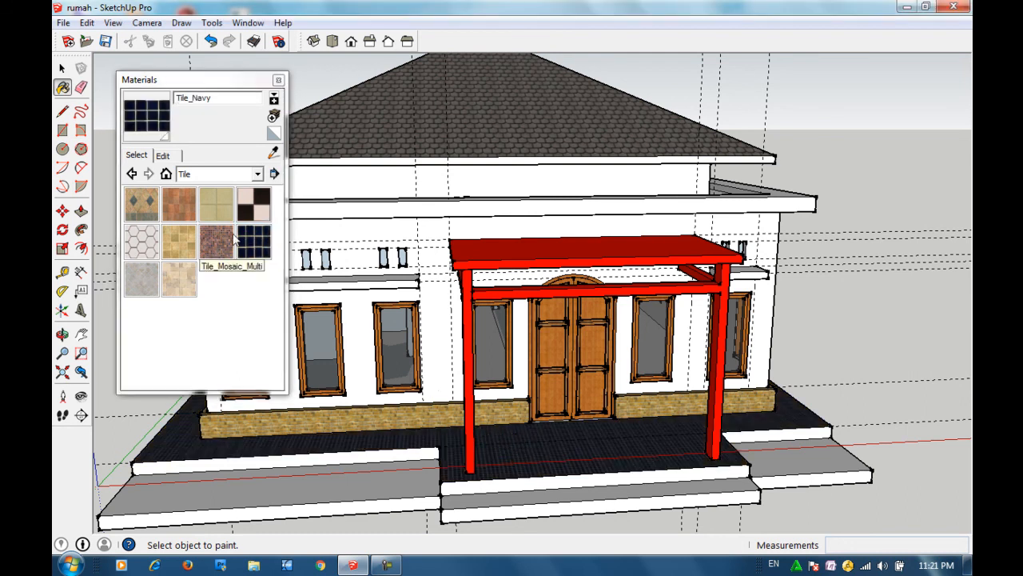
Step: Paint the upper terrace floor, both lowered front panels and the entrance step's tread with Brick_Basket_Two from Brick and Cladding
left_click(257, 175)
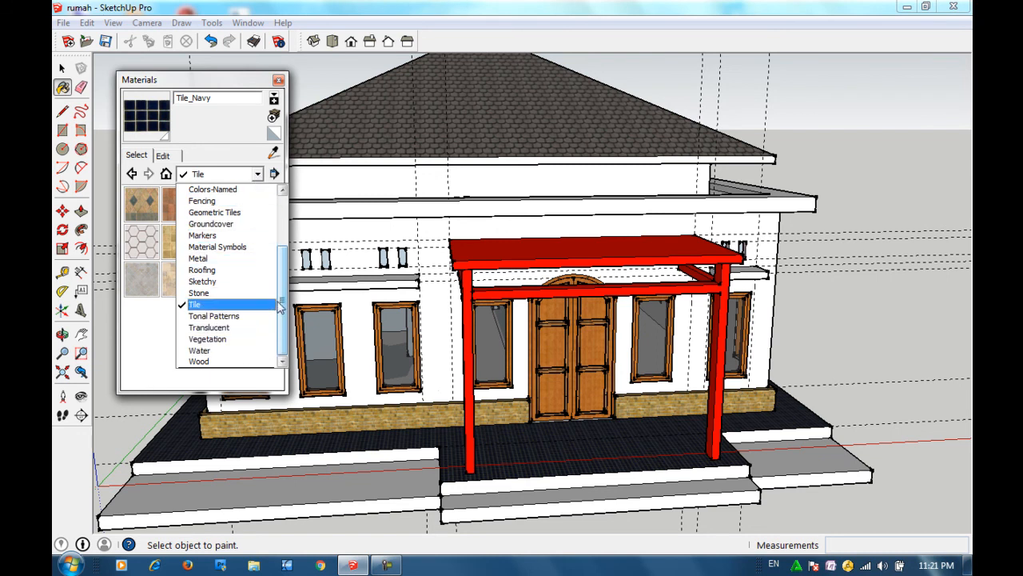
left_click_drag(281, 298, 281, 251)
left_click(240, 235)
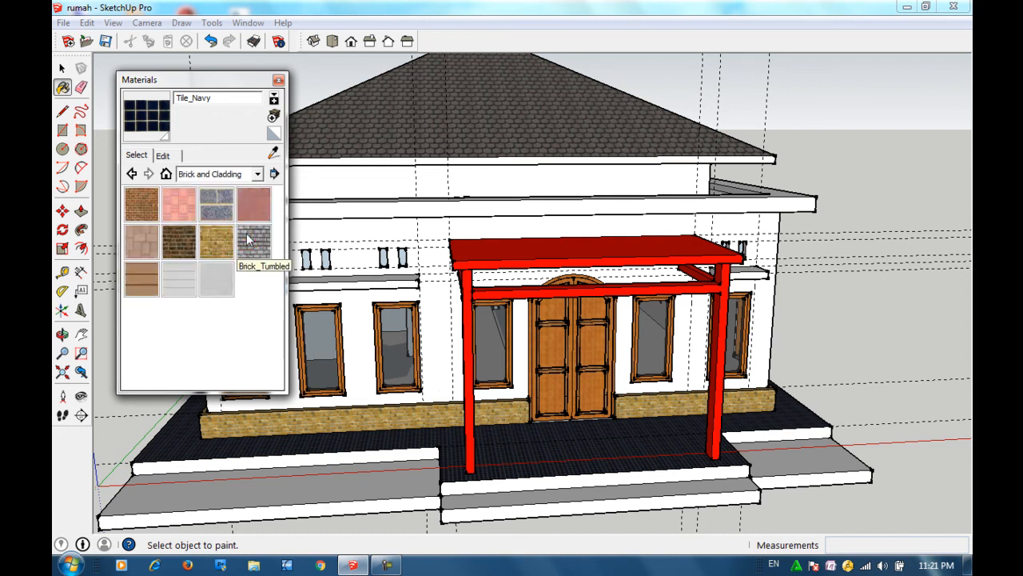
left_click(178, 204)
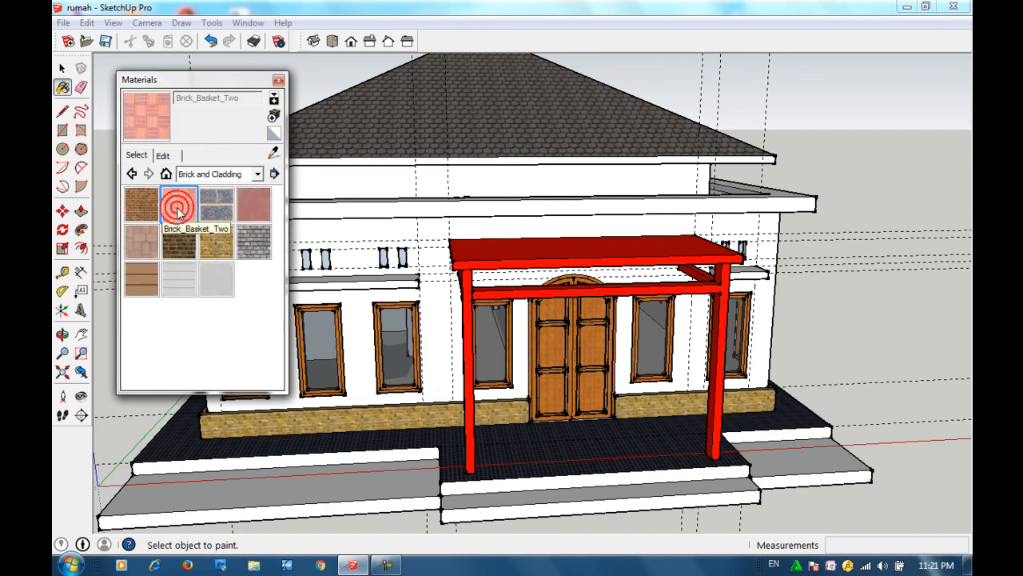
left_click(432, 438)
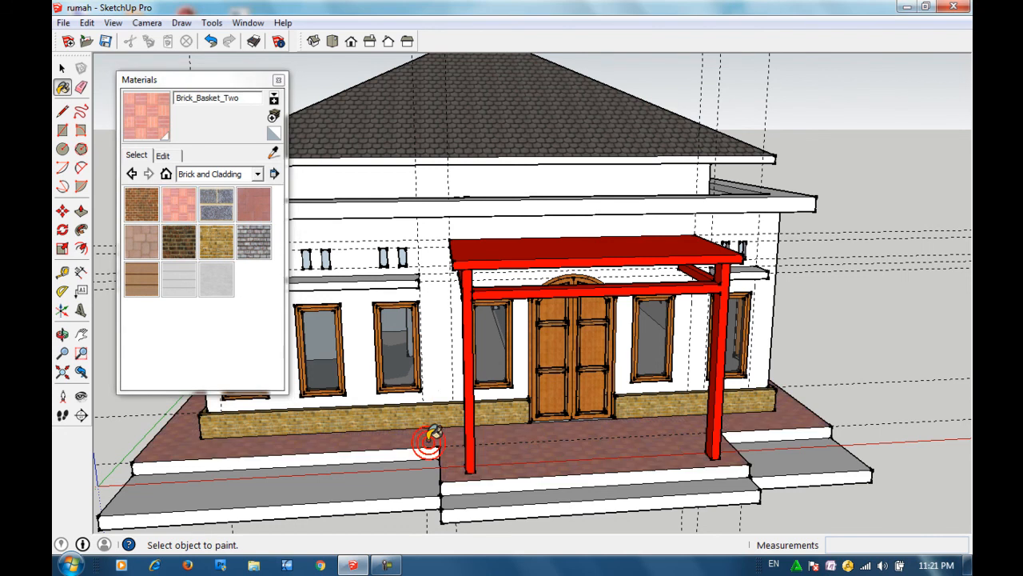
left_click(364, 472)
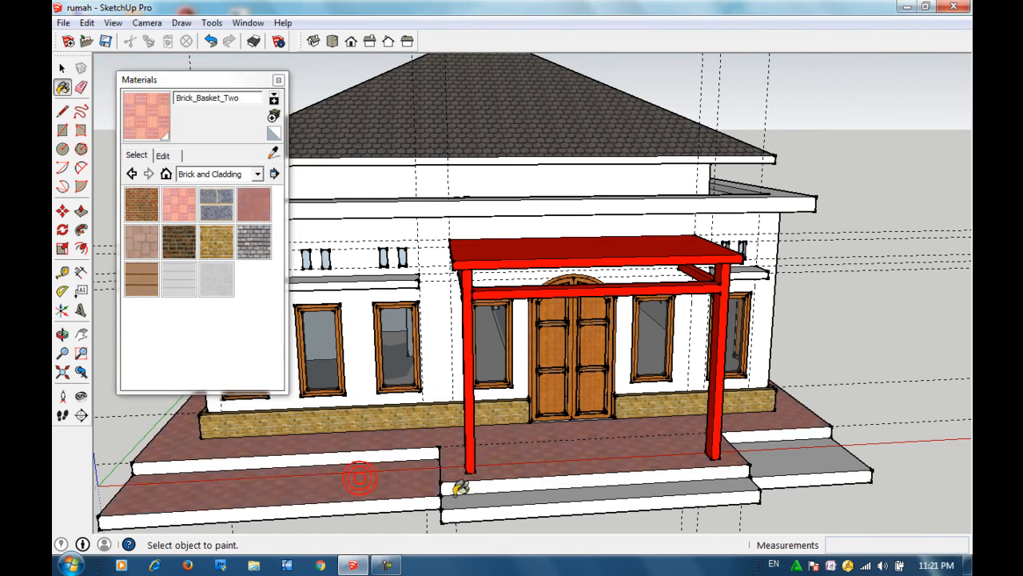
left_click(499, 491)
left_click(776, 462)
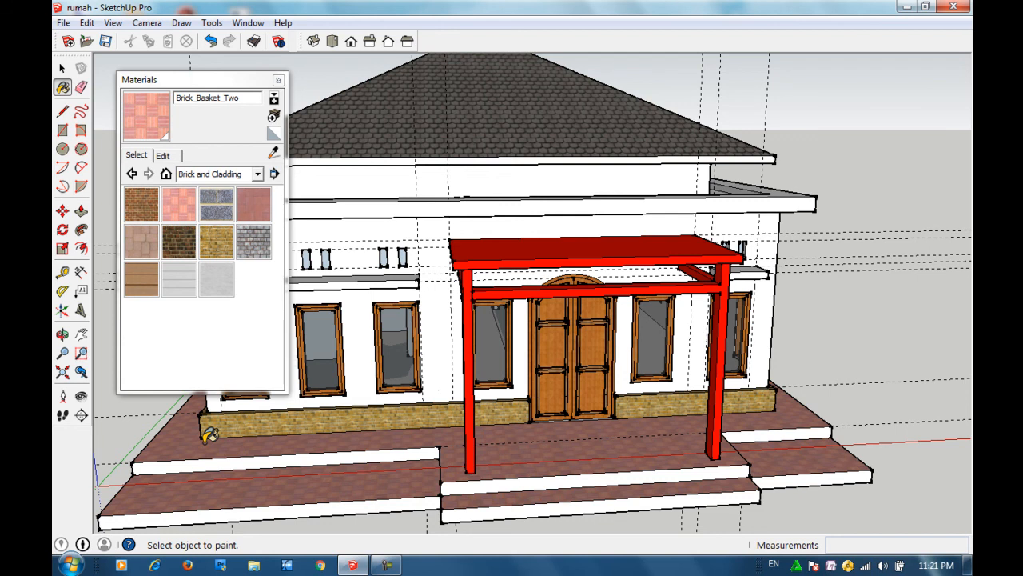
Step: Paint the front wall with Color_E01 from the Colors collection and repaint it with the paler Color_E04
left_click_drag(211, 80, 184, 63)
left_click(229, 156)
scroll(200, 227, "up", 1)
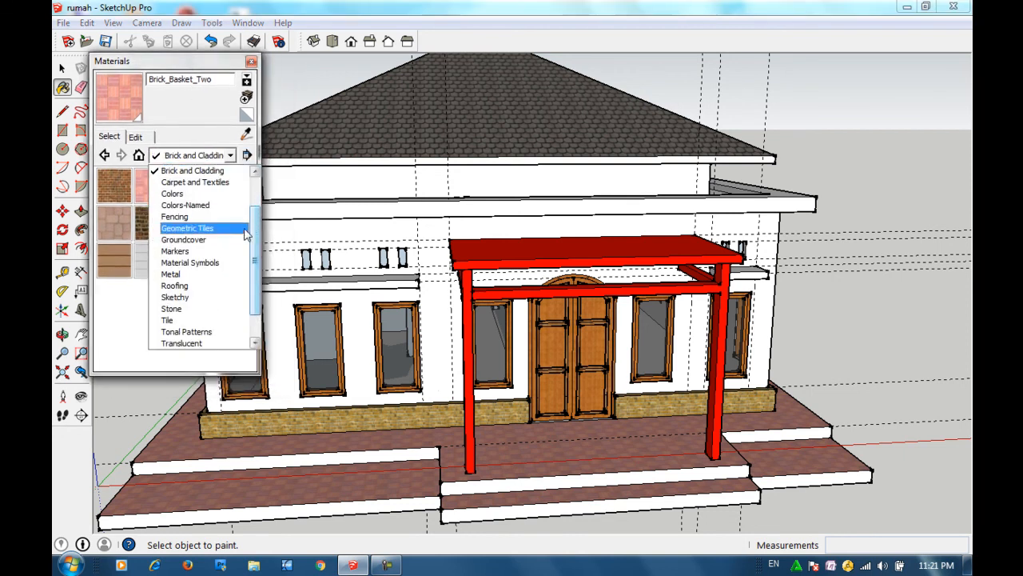
left_click(171, 191)
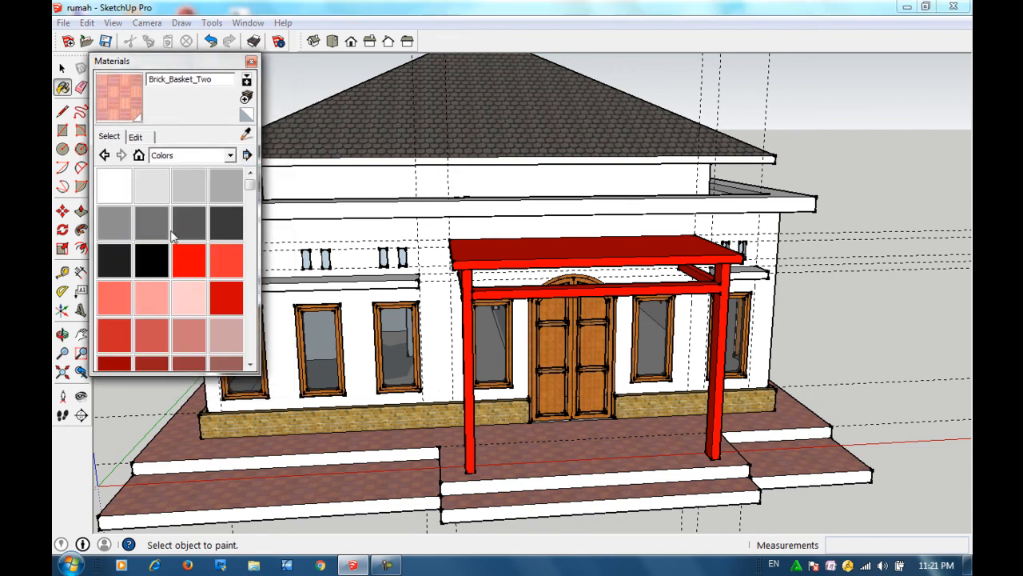
left_click_drag(250, 186, 250, 243)
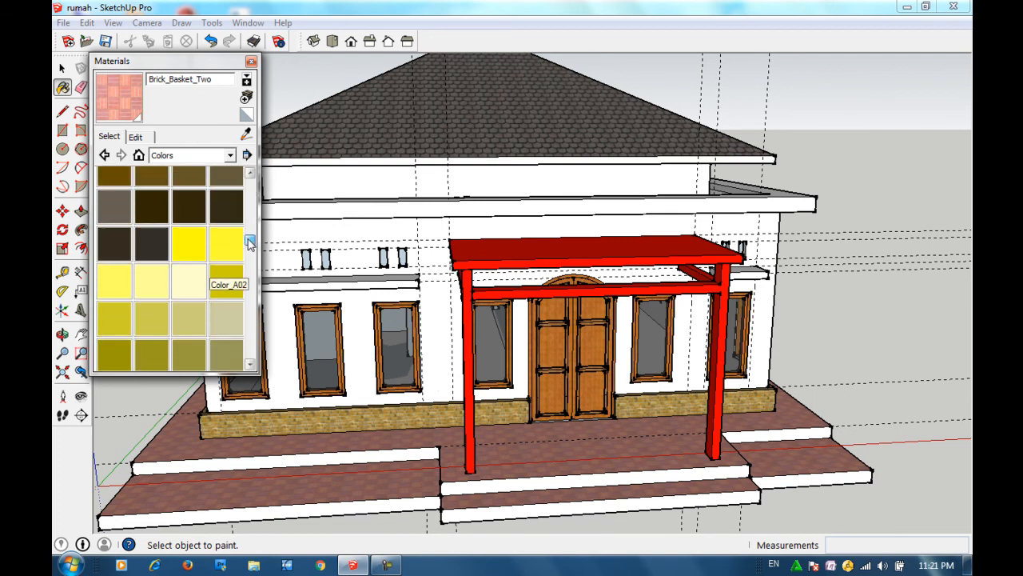
left_click(179, 244)
left_click(368, 227)
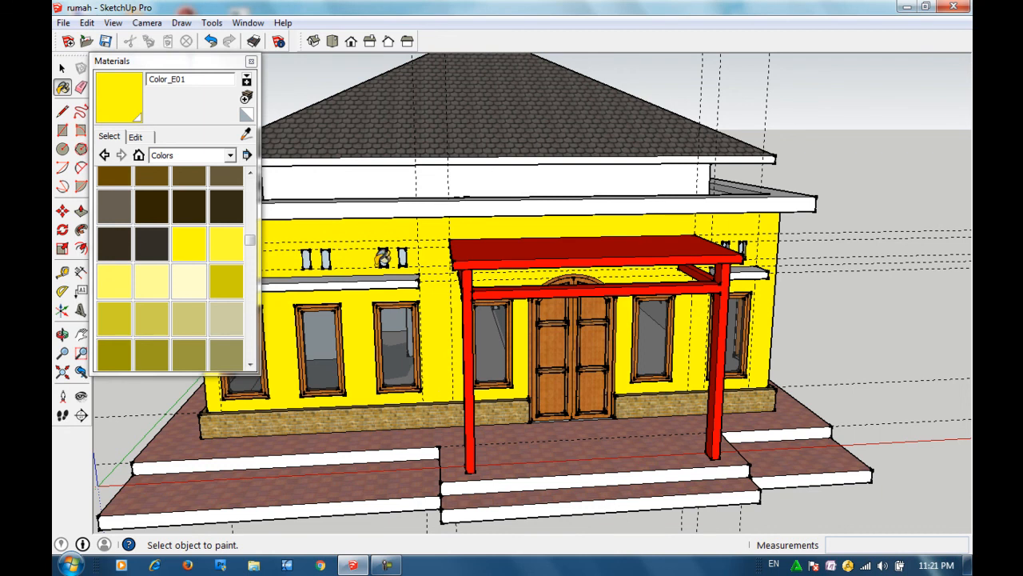
left_click(157, 276)
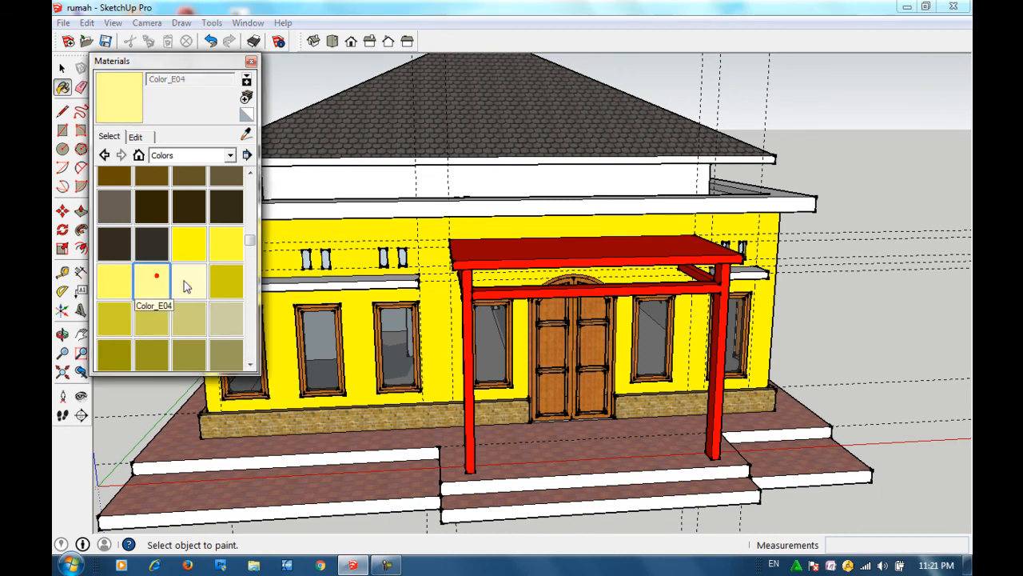
left_click(436, 294)
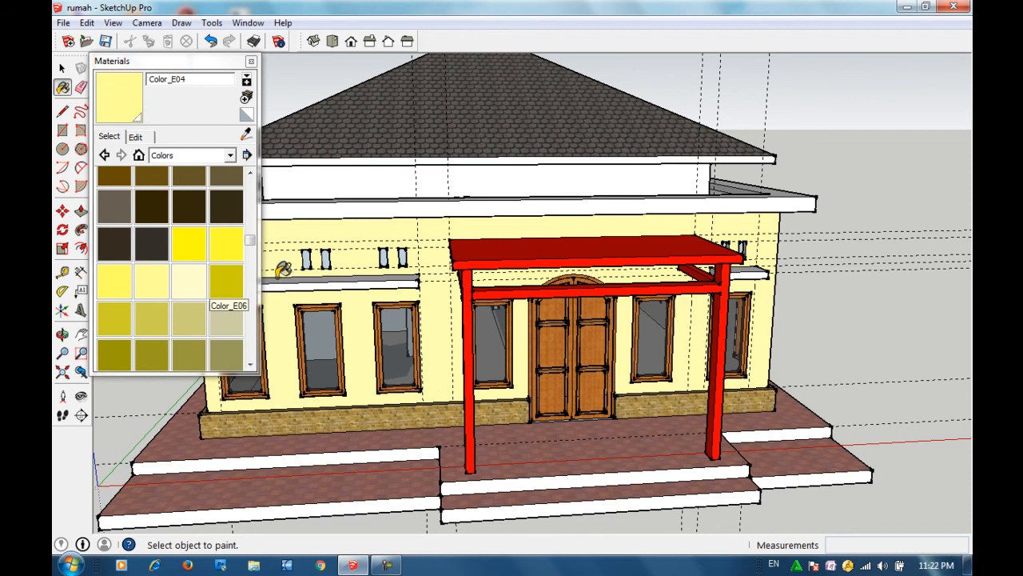
Step: Paint the right side wall and the front and right upper walls under the roof with Color_E04
key("o")
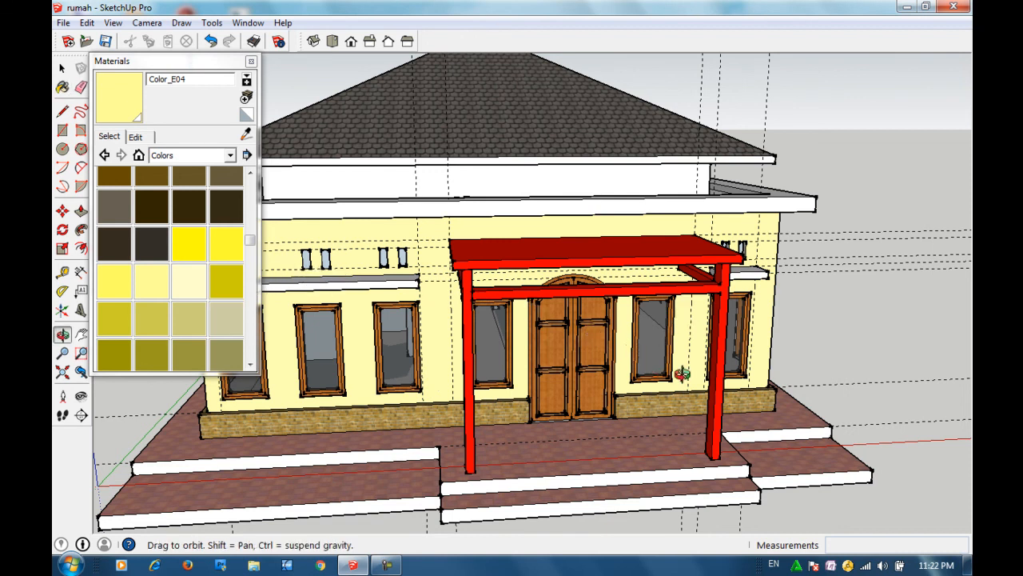
left_click_drag(746, 352, 392, 364)
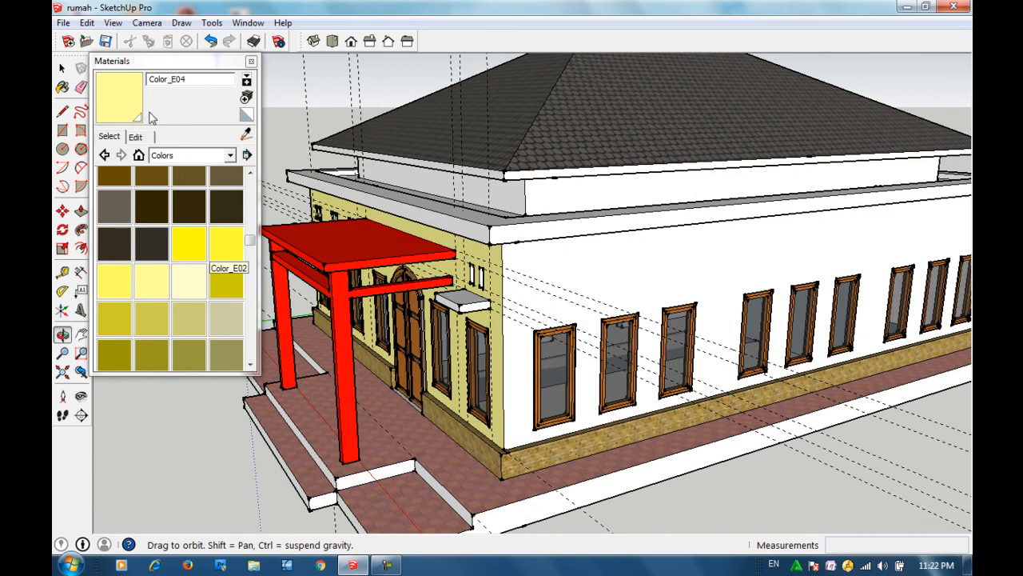
left_click(119, 96)
left_click(617, 280)
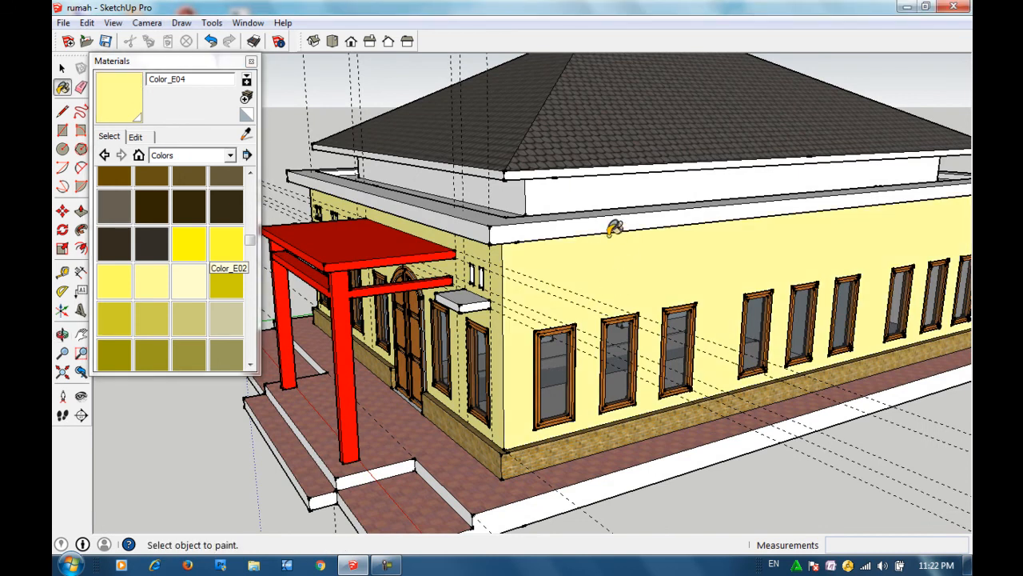
left_click(584, 189)
left_click(503, 192)
Step: Paint the left side wall and the upper wall above it with Color_E04
mouse_move(498, 210)
middle_mouse_down()
mouse_move(790, 235)
mouse_move(760, 236)
middle_mouse_up()
key("b")
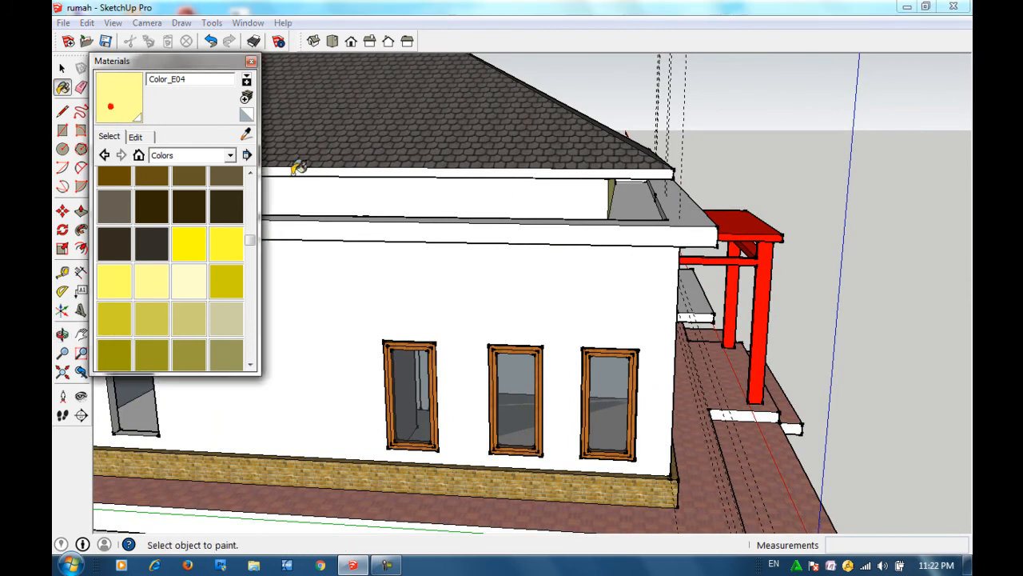
left_click(356, 196)
left_click(364, 266)
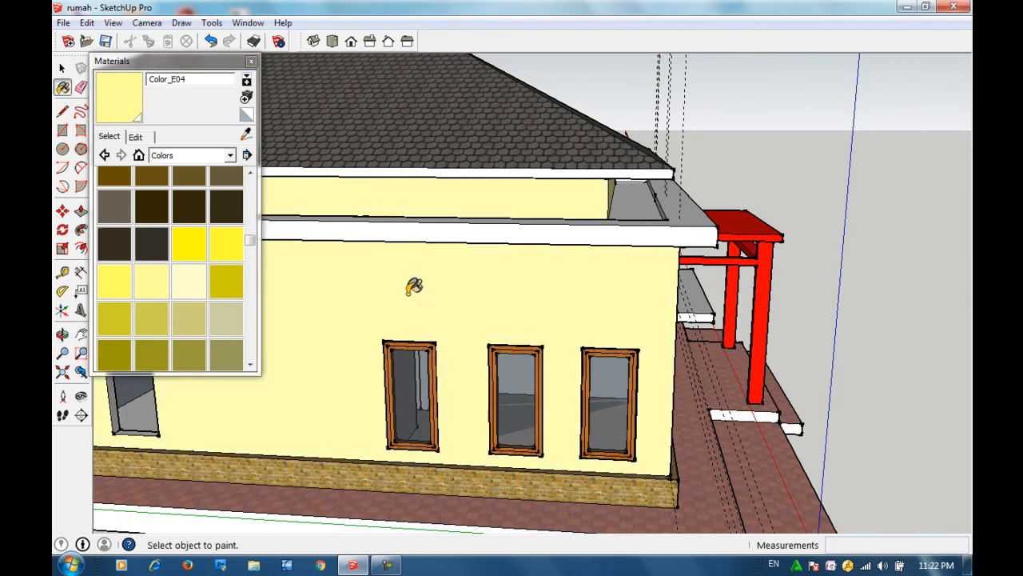
Step: Paint the large main wall at the rear of the house with Color_E04
scroll(414, 288, "down", 3)
key("h")
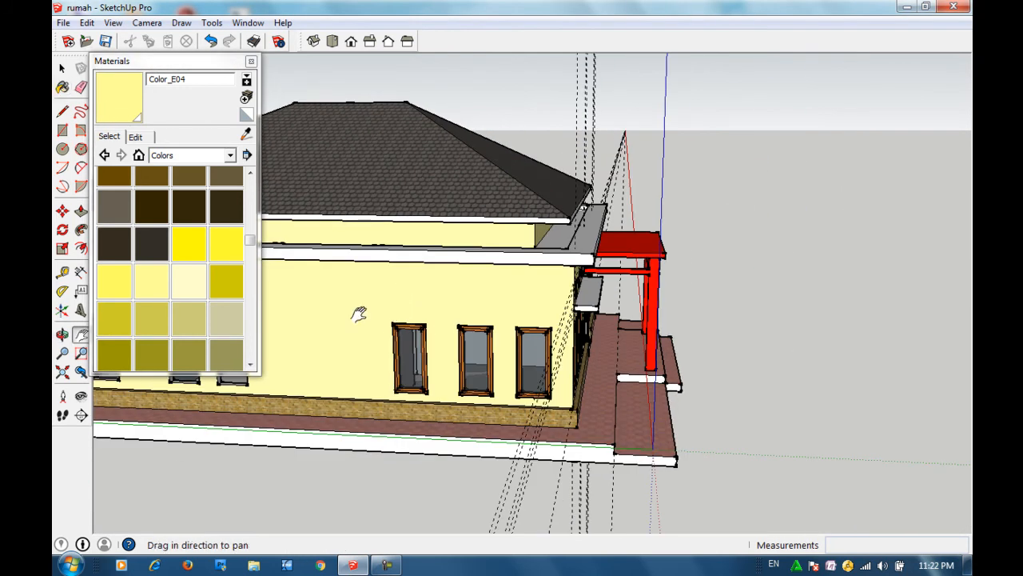
key("o")
left_click_drag(322, 327, 381, 238)
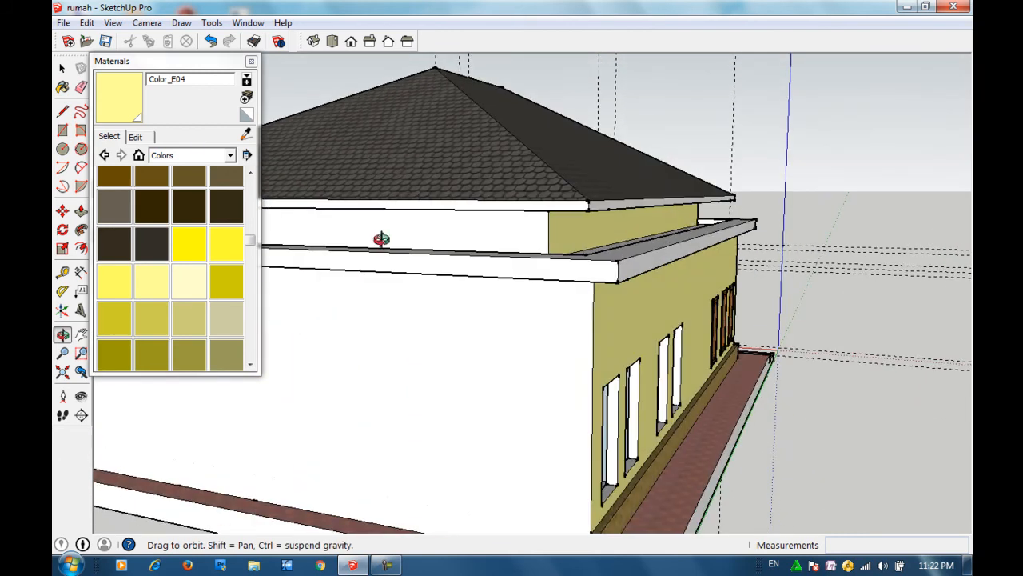
left_click(120, 98)
left_click(359, 315)
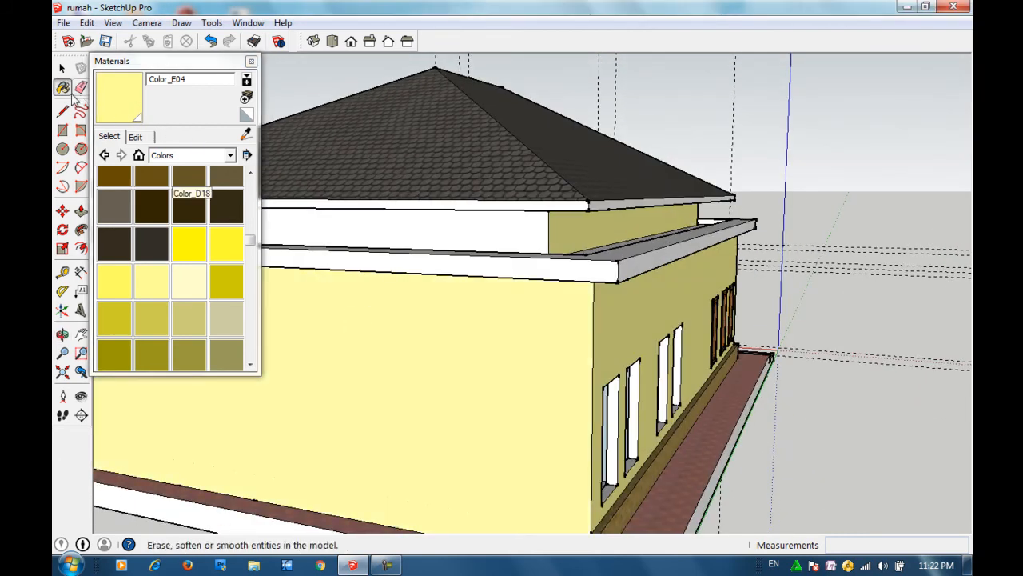
left_click(62, 68)
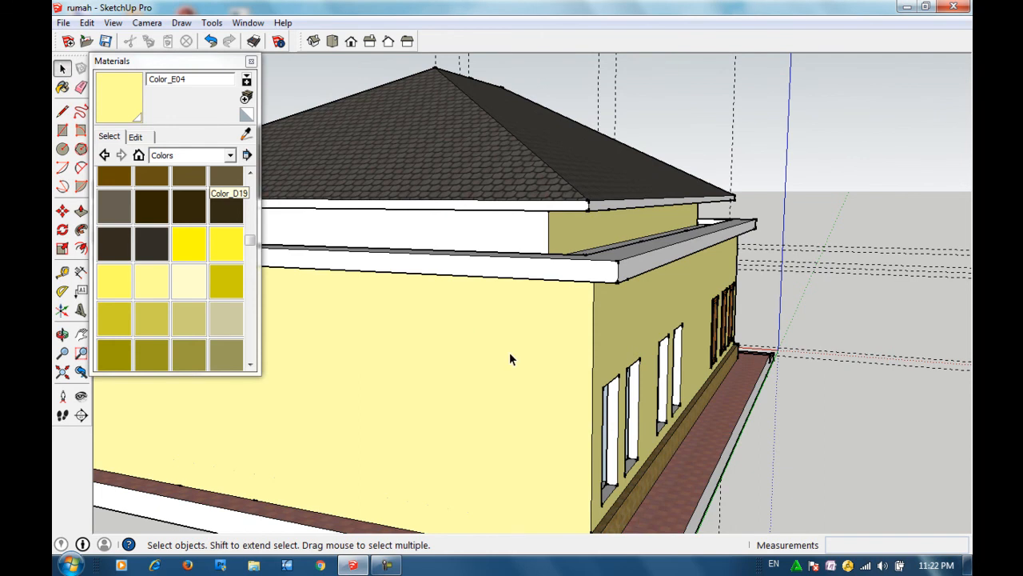
key("o")
left_click_drag(551, 342, 394, 298)
left_click_drag(639, 295, 510, 256)
scroll(524, 253, "up", 4)
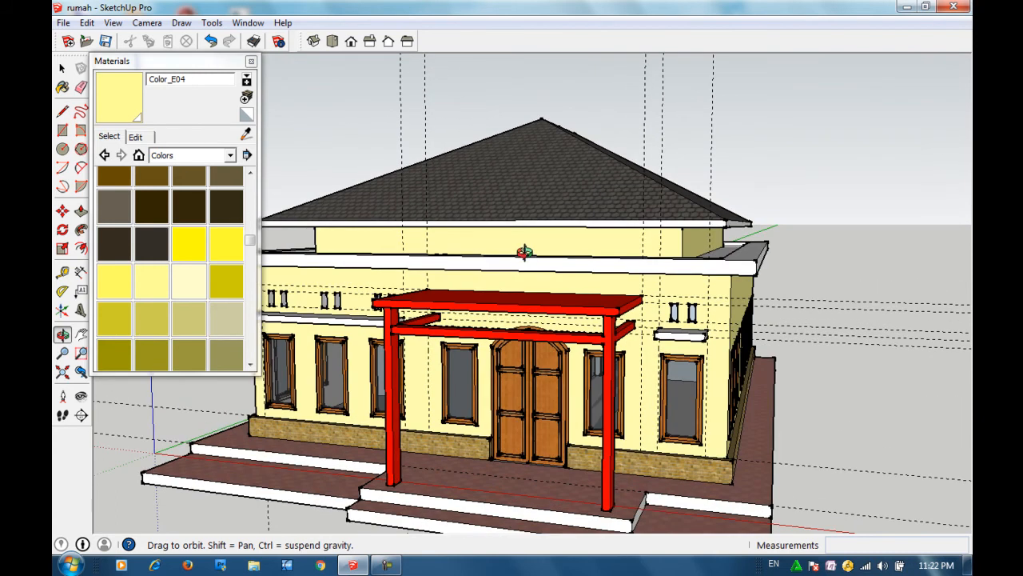
left_click(387, 564)
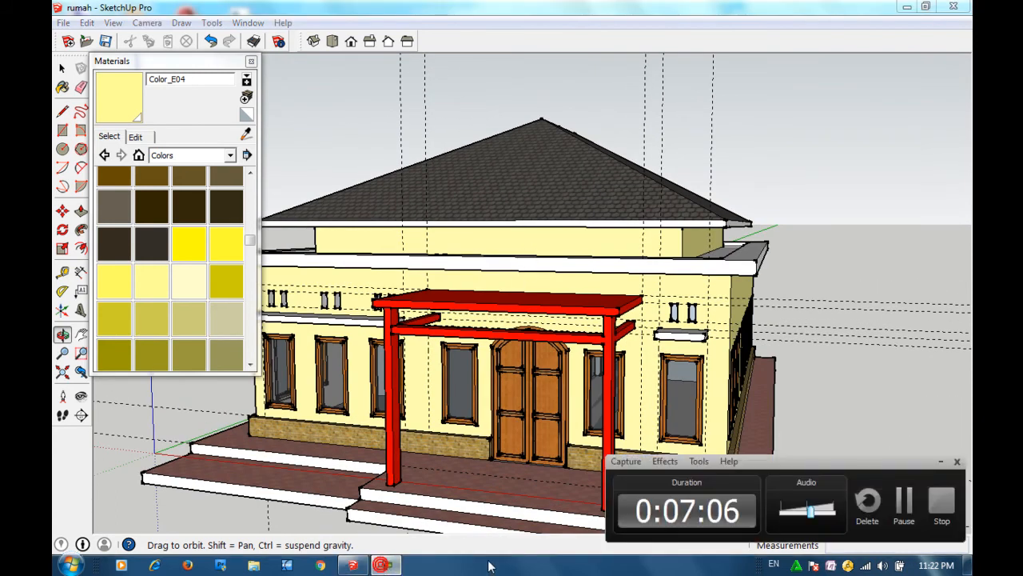
left_click(909, 497)
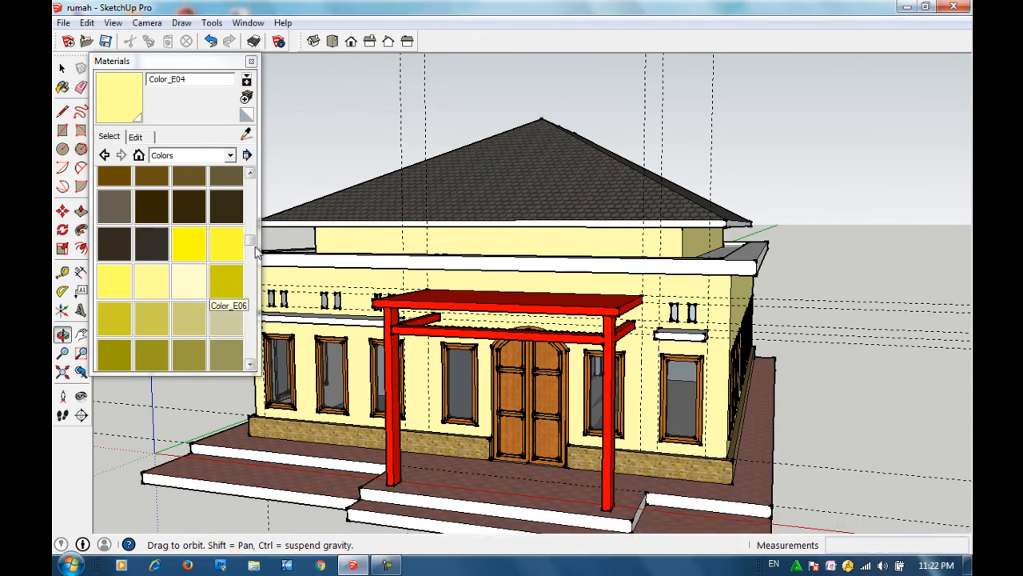
Step: Paint the canopy roof's top and front edge, the front beam and the posts' front faces with Color_D16
scroll(251, 230, "up", 3)
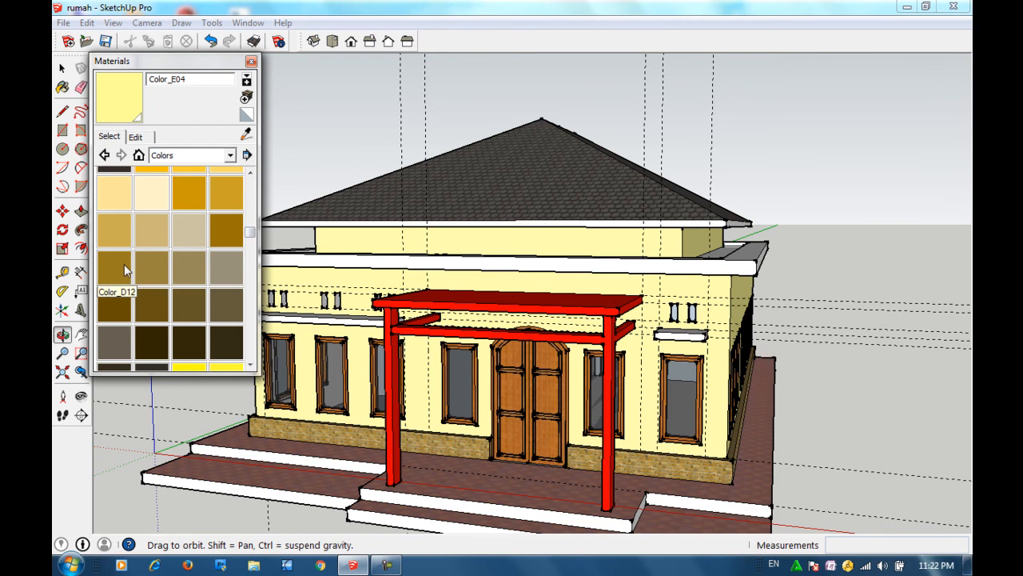
left_click(119, 304)
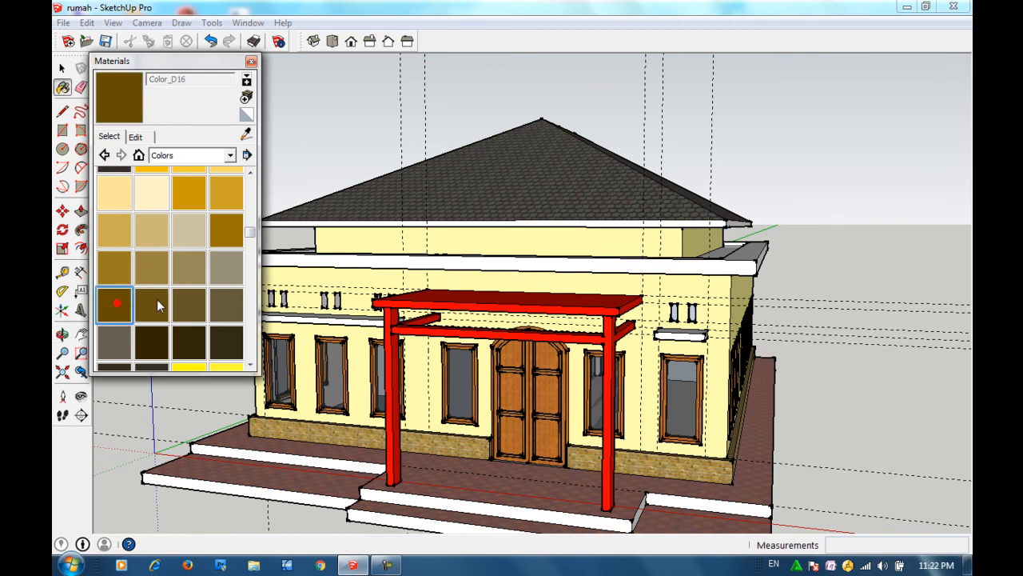
left_click(472, 295)
left_click(480, 298)
scroll(484, 295, "up", 5)
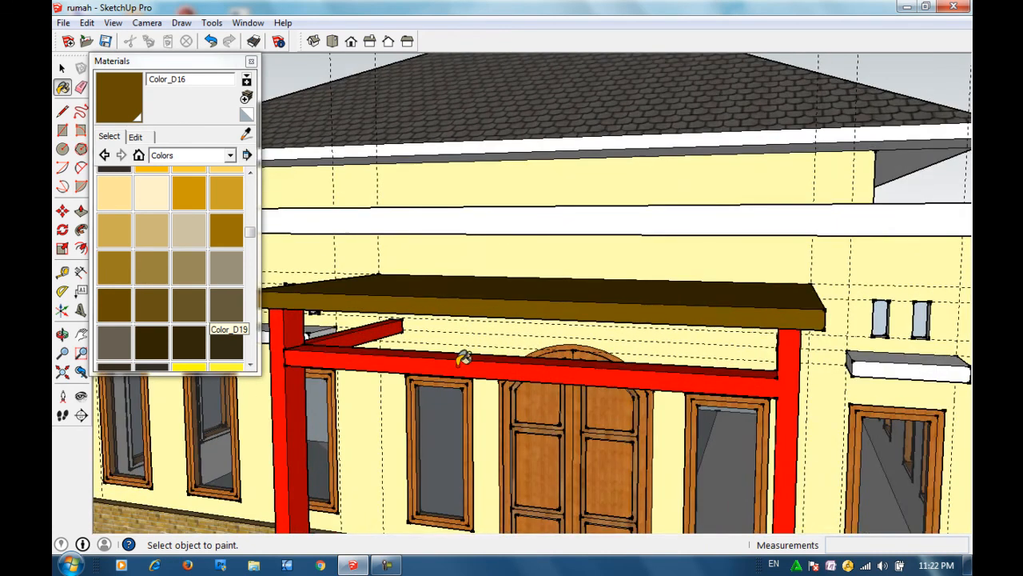
left_click(456, 362)
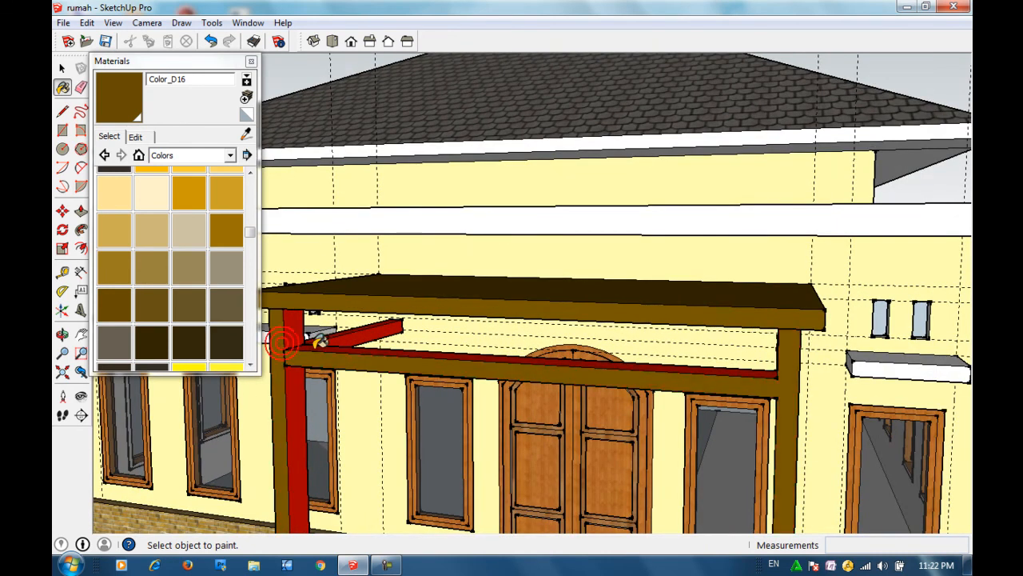
left_click(302, 330)
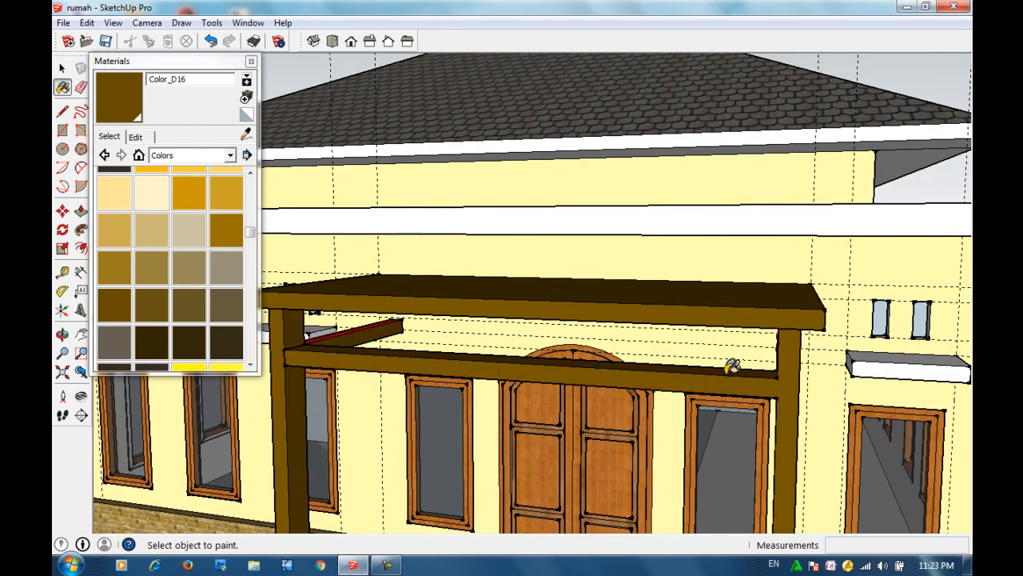
Step: Paint the outer right side of the canopy, including its roof edge, post and side beam, with Color_D16
key("o")
left_click_drag(792, 390, 598, 368)
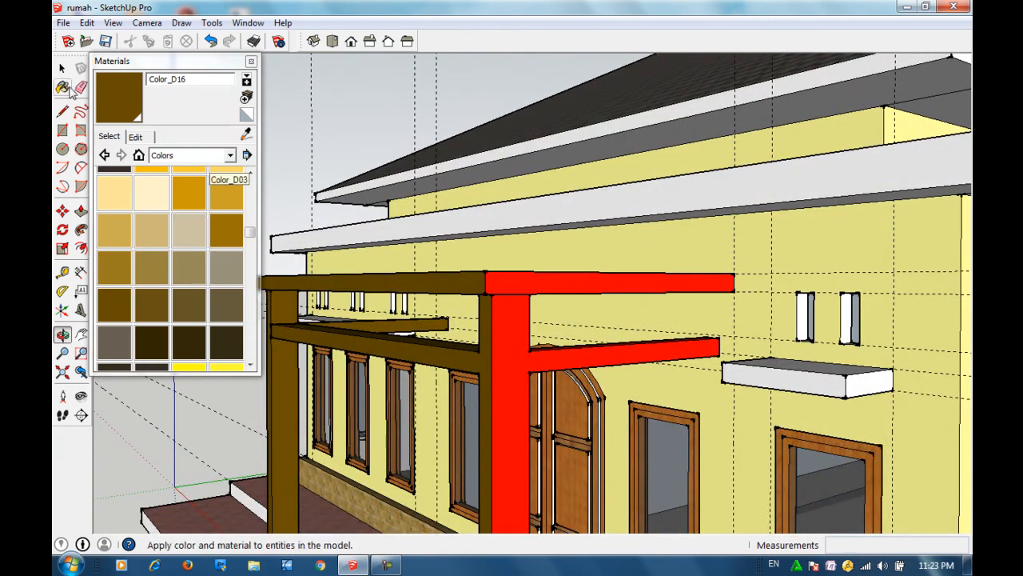
key("b")
left_click(534, 283)
left_click(520, 327)
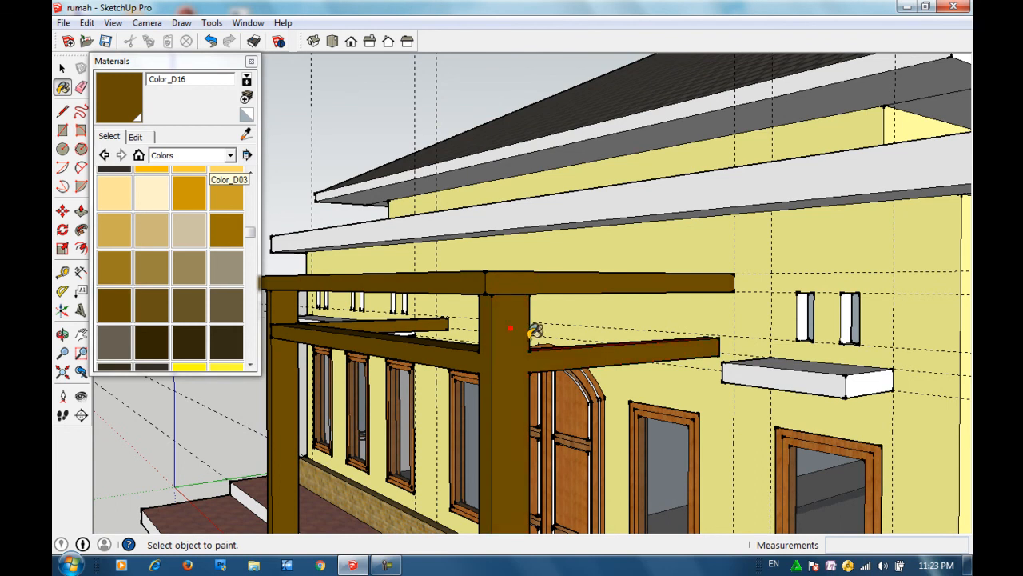
Step: Paint the canopy's left roof edge and left side beam, plus the inner faces of the right post and beam, with Color_D16
middle_click_drag(521, 338, 469, 392)
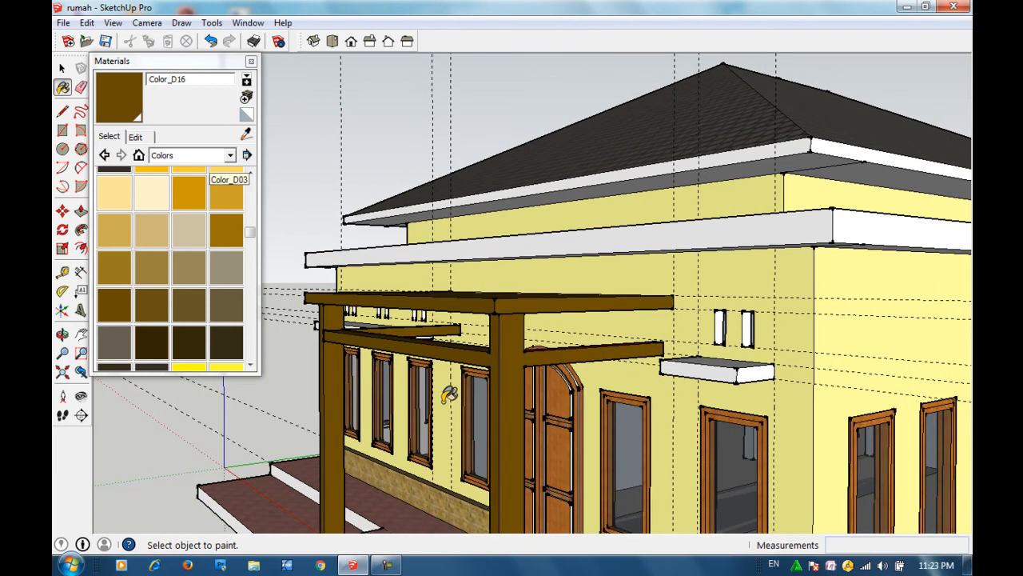
middle_click_drag(407, 373, 645, 389)
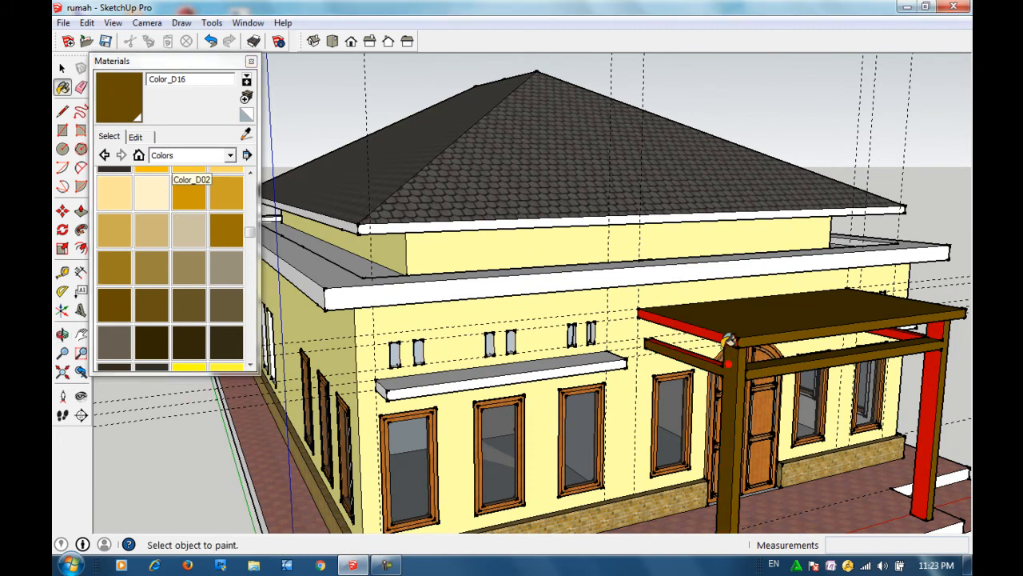
scroll(703, 350, "up", 3)
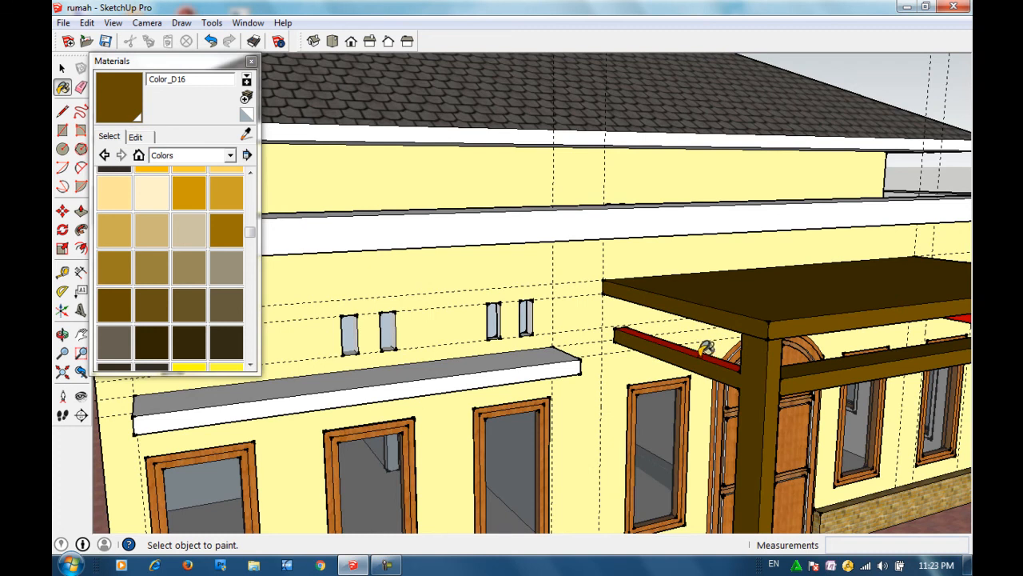
scroll(704, 351, "down", 4)
key("h")
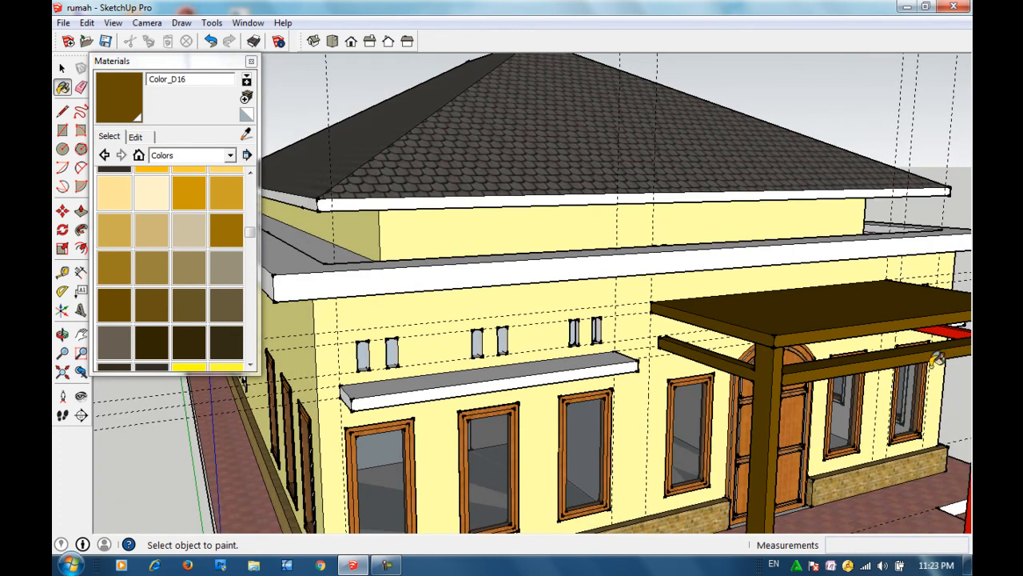
left_click_drag(922, 364, 609, 372)
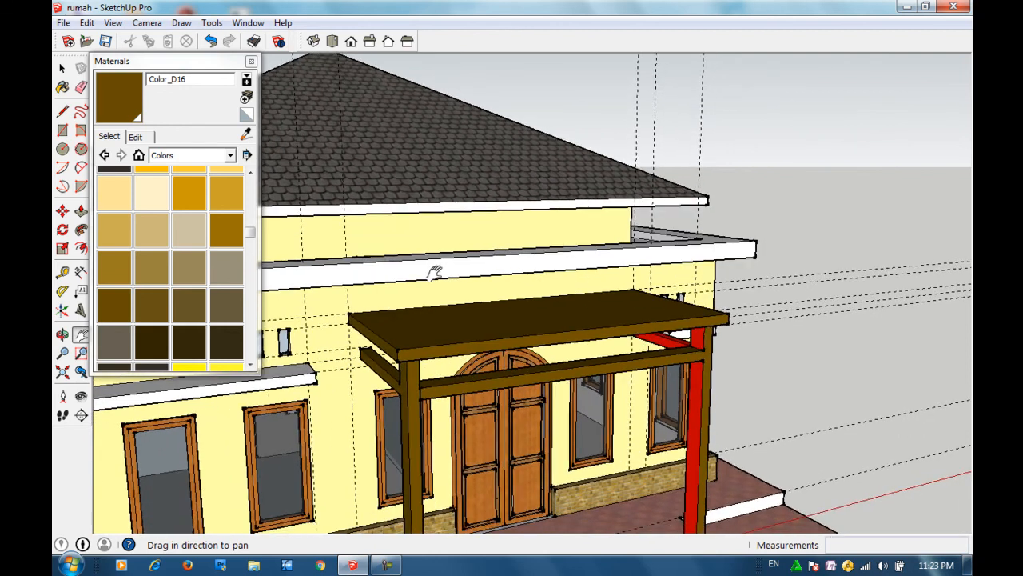
left_click(132, 108)
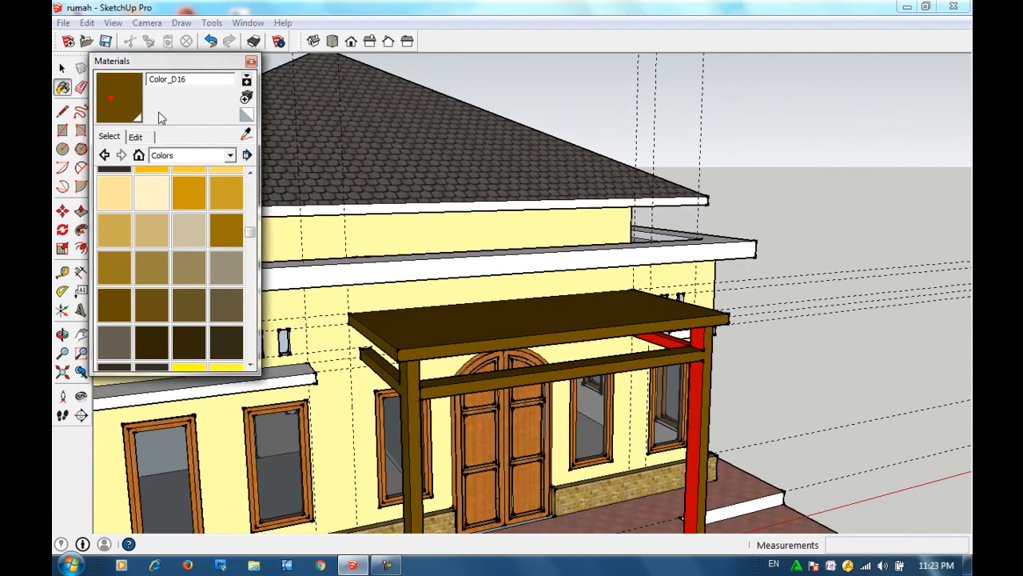
left_click(694, 385)
left_click(672, 340)
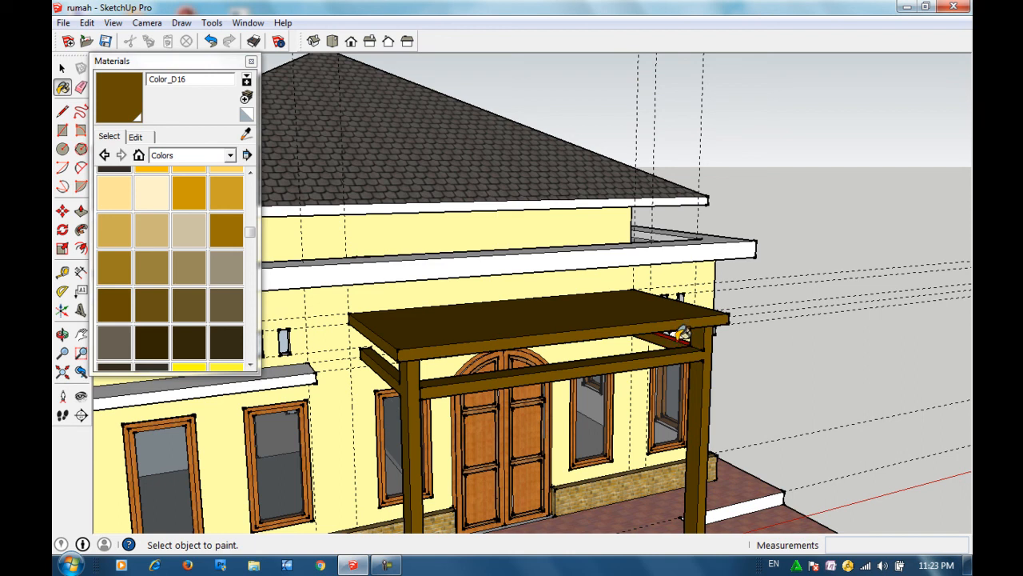
Step: Paint the front fascia and top rim of the flat eave, and the long ledge above the left windows, with Color_D16
left_click(611, 257)
left_click(610, 245)
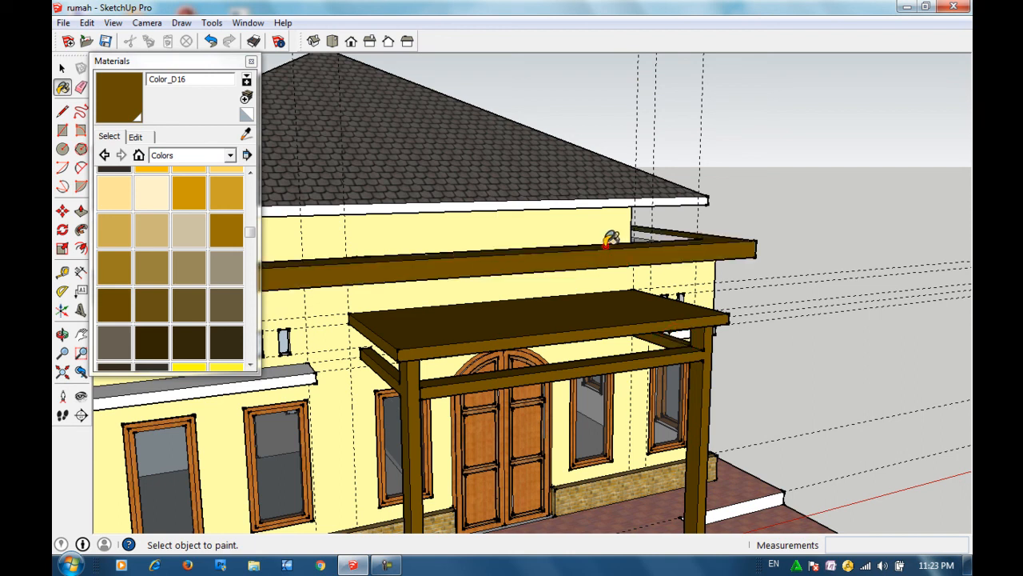
key("h")
left_click_drag(404, 343, 681, 273)
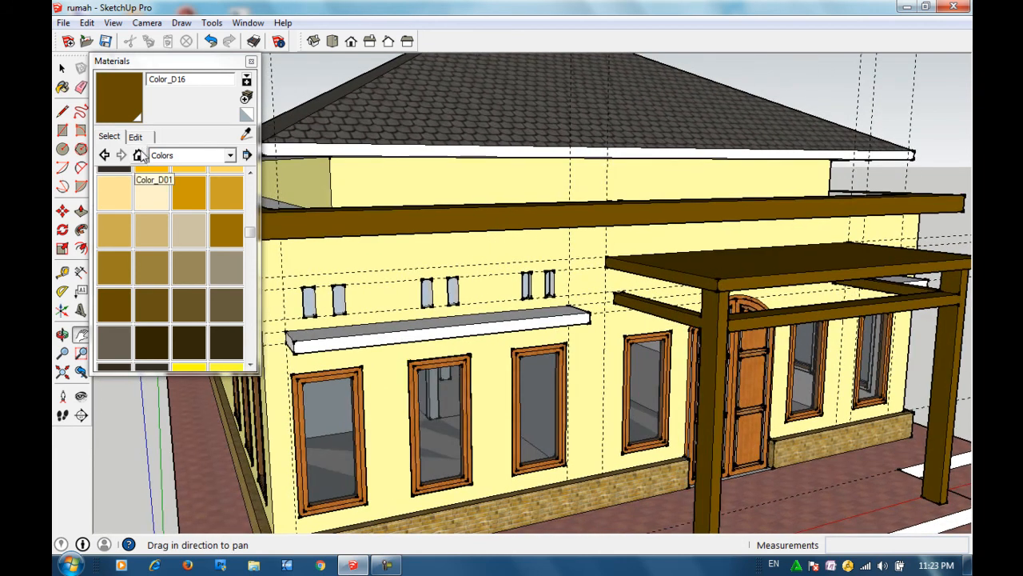
key("b")
left_click(342, 338)
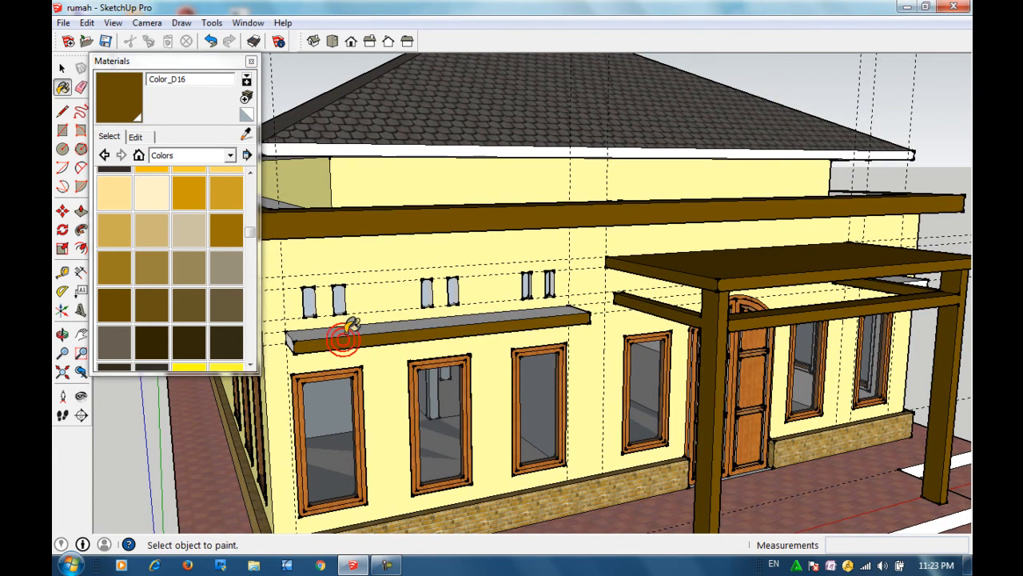
left_click(345, 327)
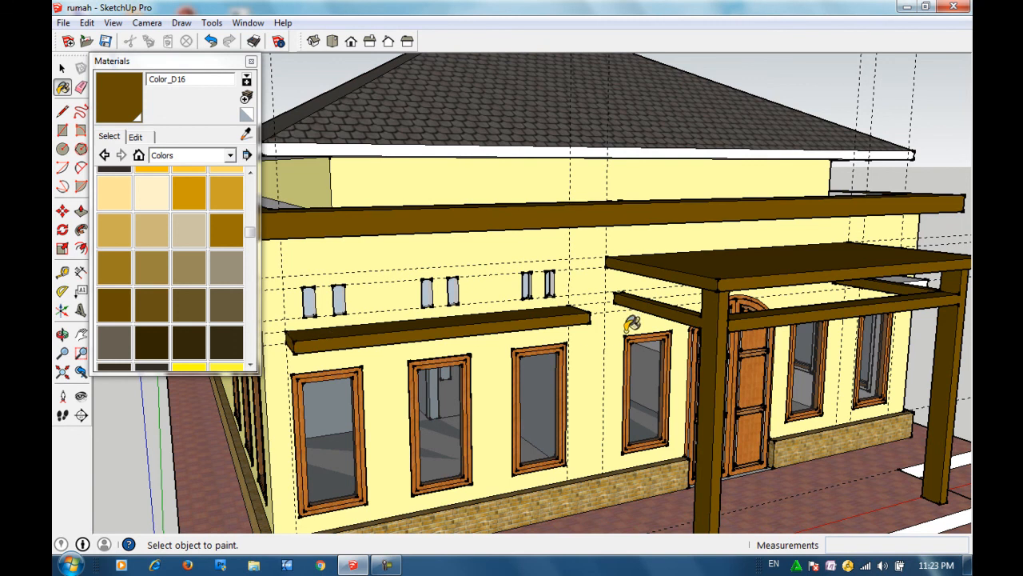
Step: Paint the front and underside of the small ledge above the window right of the door with Color_D16
key("o")
left_click_drag(649, 336, 379, 277)
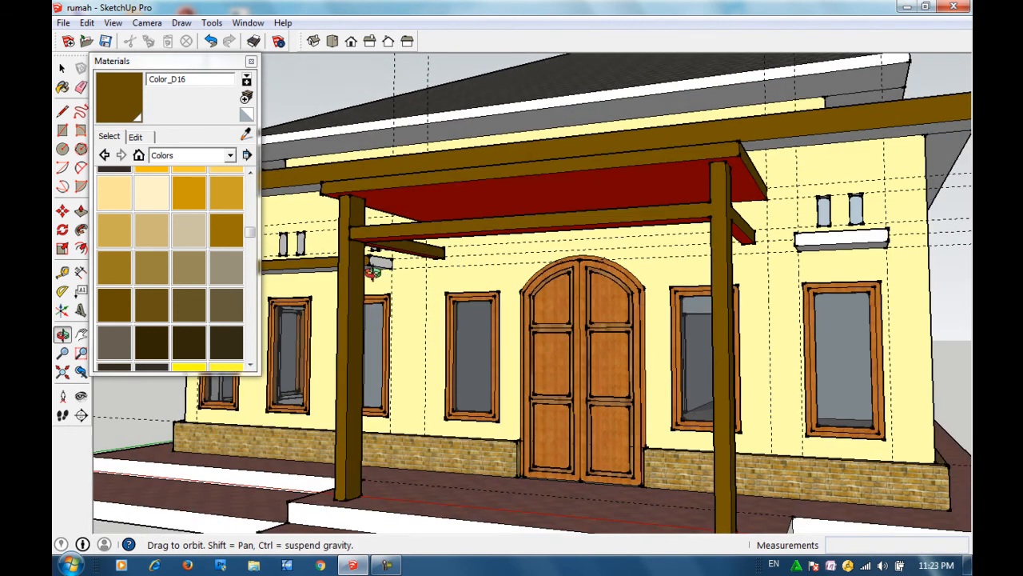
left_click(125, 92)
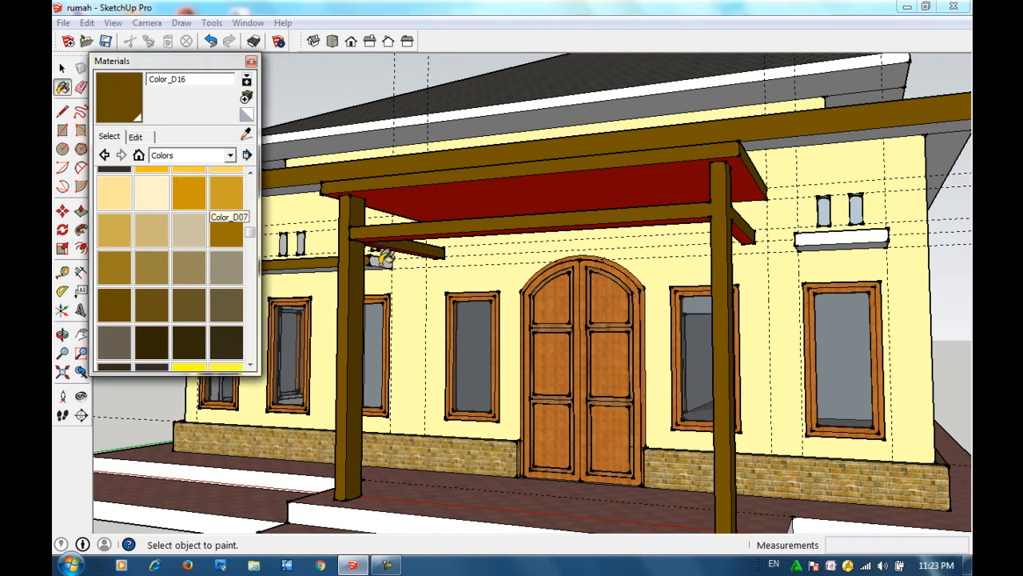
left_click(833, 235)
scroll(836, 233, "up", 2)
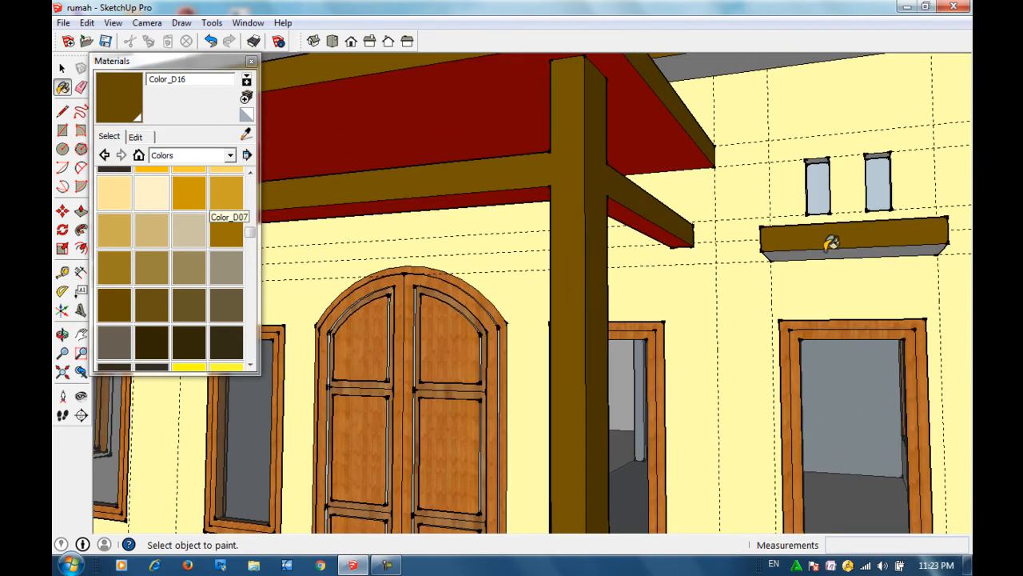
scroll(823, 237, "up", 2)
left_click(815, 248)
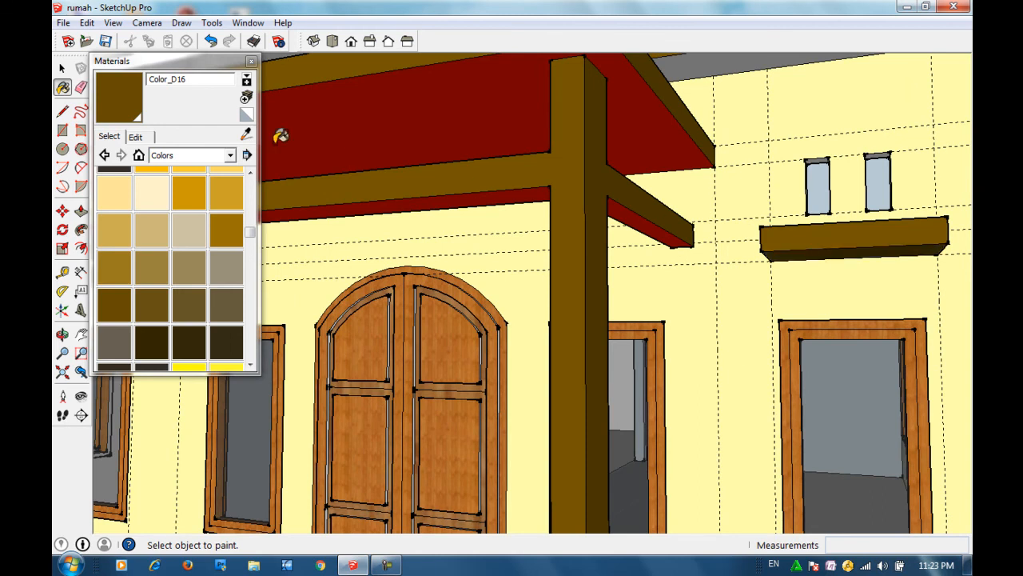
Step: Paint the undersides of the canopy roof and its beams, including the left side beam, with Color_D16
left_click(384, 124)
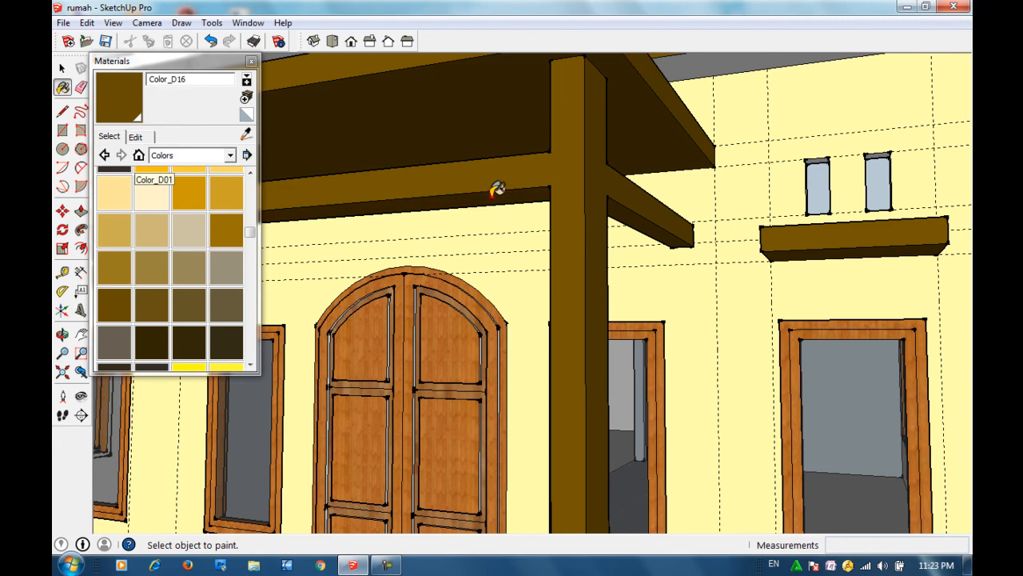
scroll(474, 205, "down", 5)
mouse_move(387, 238)
middle_mouse_down("shift")
mouse_move(448, 242)
mouse_move(651, 308)
mouse_move(637, 316)
middle_mouse_up("shift")
scroll(630, 326, "up", 3)
scroll(591, 312, "up", 2)
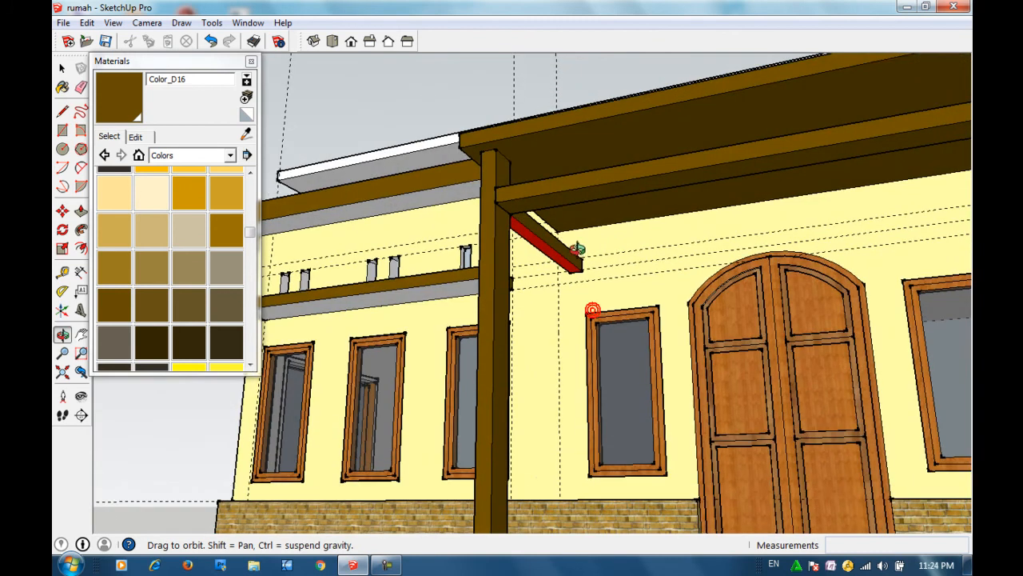
left_click(108, 119)
left_click(542, 231)
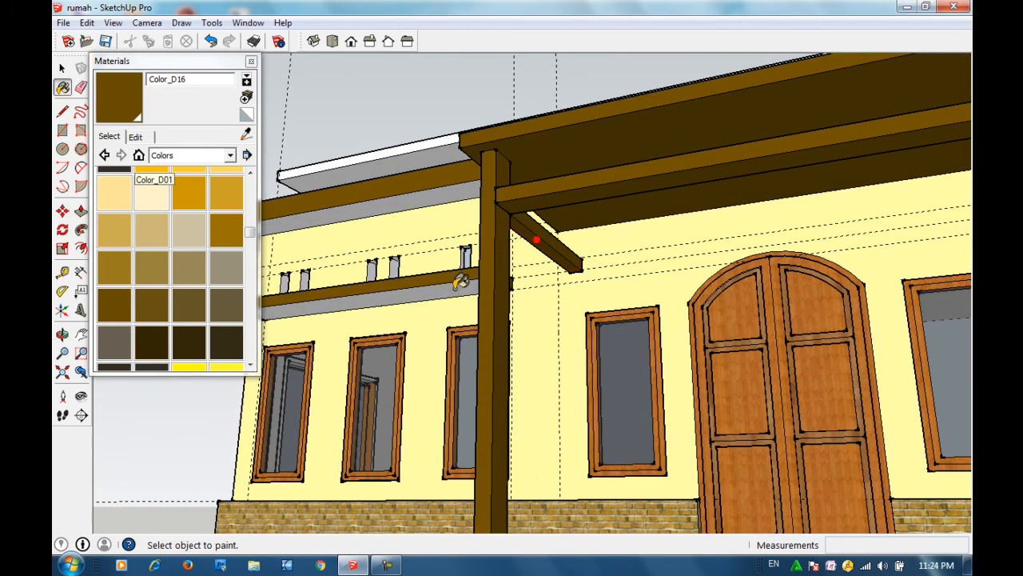
Step: Paint the flat eave's fascia on the right, rear and left sides of the house with Color_D16
scroll(581, 339, "down", 4)
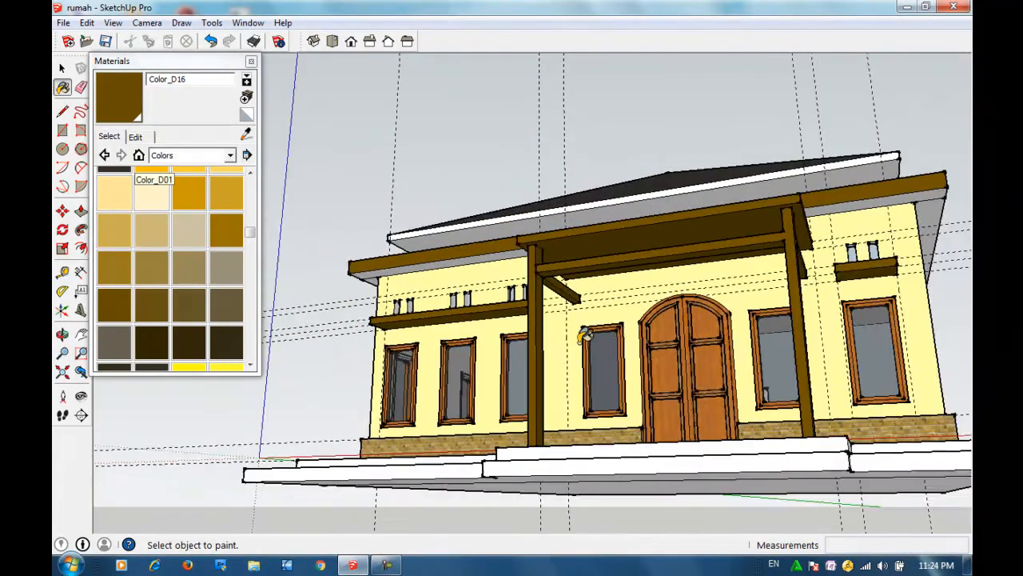
middle_click_drag(618, 357, 580, 311)
scroll(580, 311, "up", 2)
key("b")
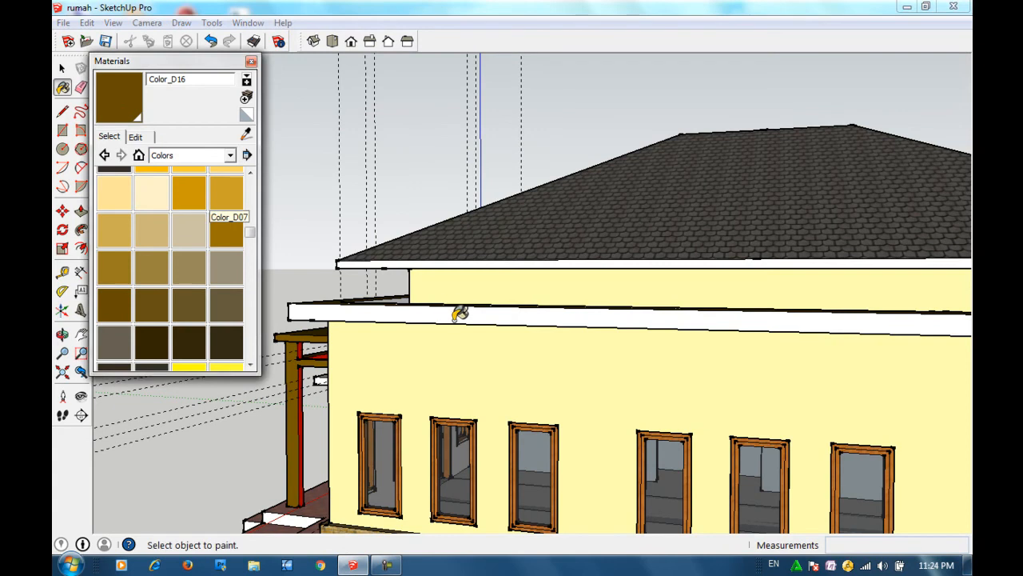
scroll(564, 349, "down", 2)
middle_click_drag(769, 403, 125, 102)
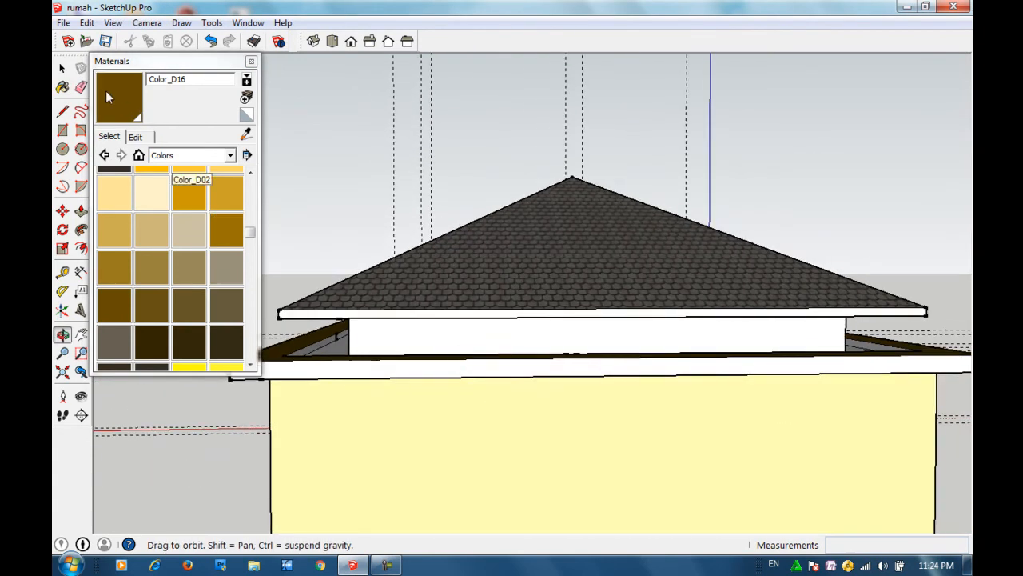
left_click(423, 364)
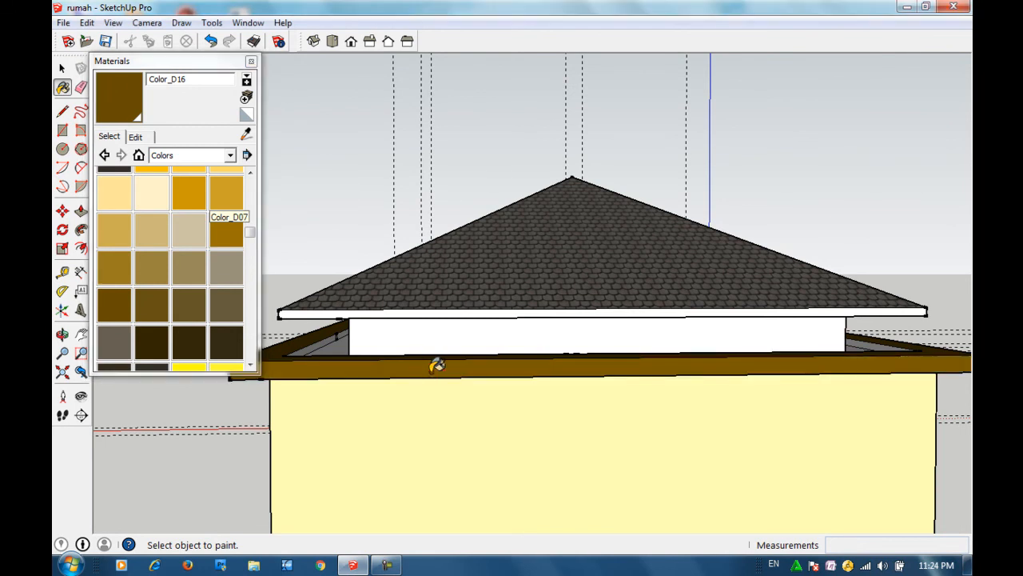
middle_click_drag(869, 451, 148, 132)
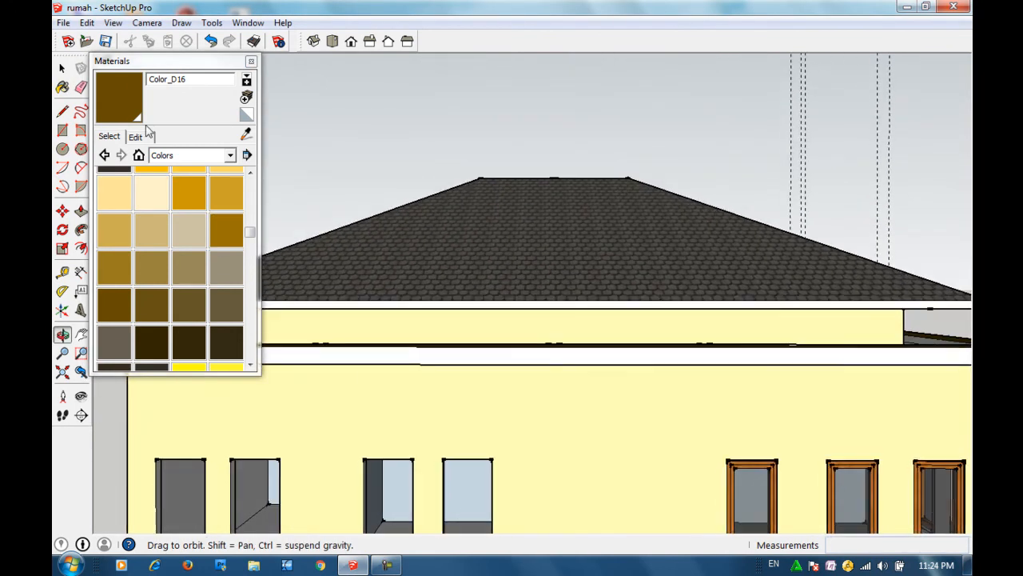
left_click(423, 352)
Step: Paint the top of the small ledge above the window right of the door with Color_D16
scroll(552, 392, "down", 3)
middle_click_drag(605, 424, 551, 435)
scroll(592, 456, "down", 2)
middle_click_drag(583, 468, 472, 444, "shift")
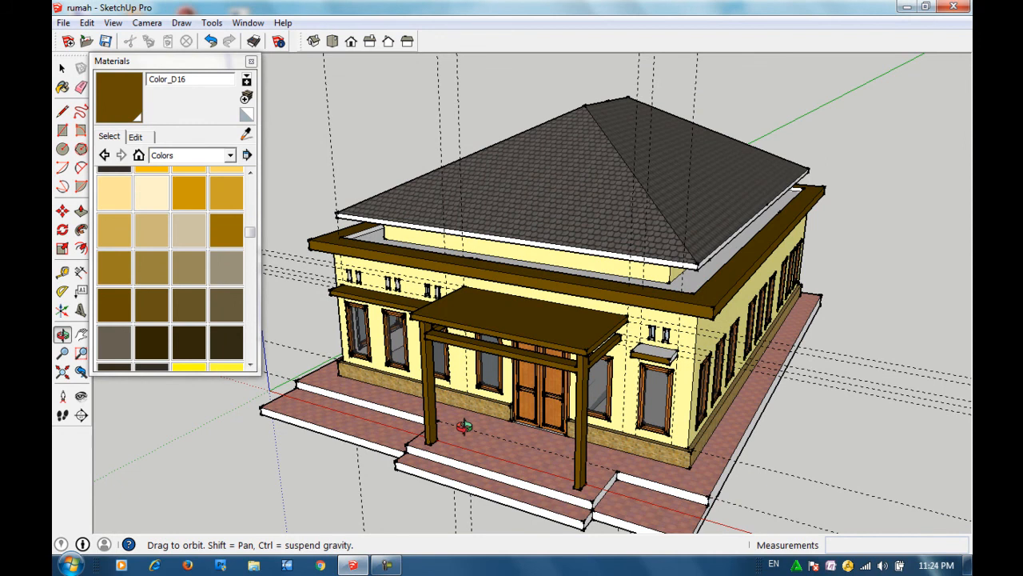
left_click(63, 86)
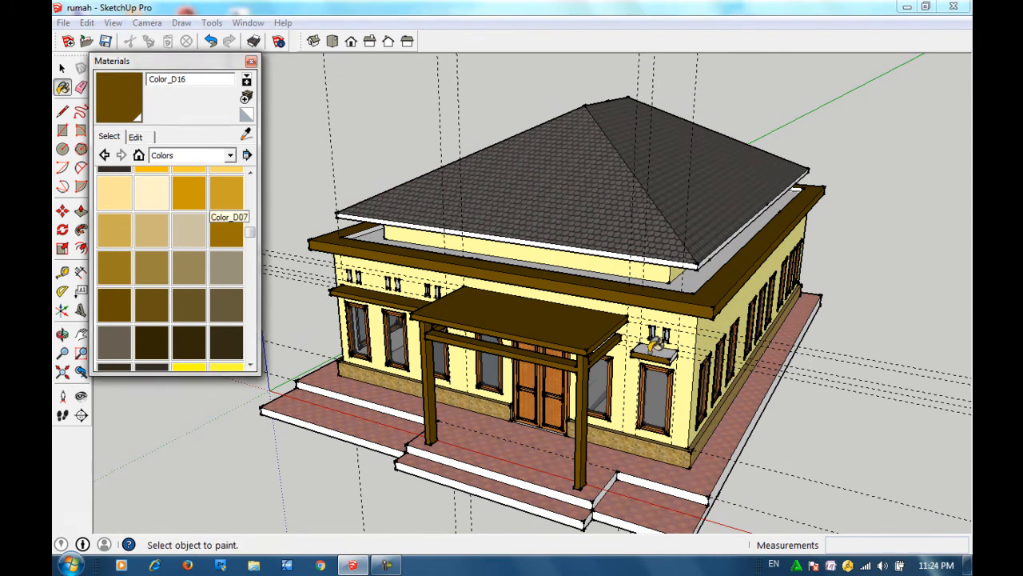
scroll(662, 352, "up", 3)
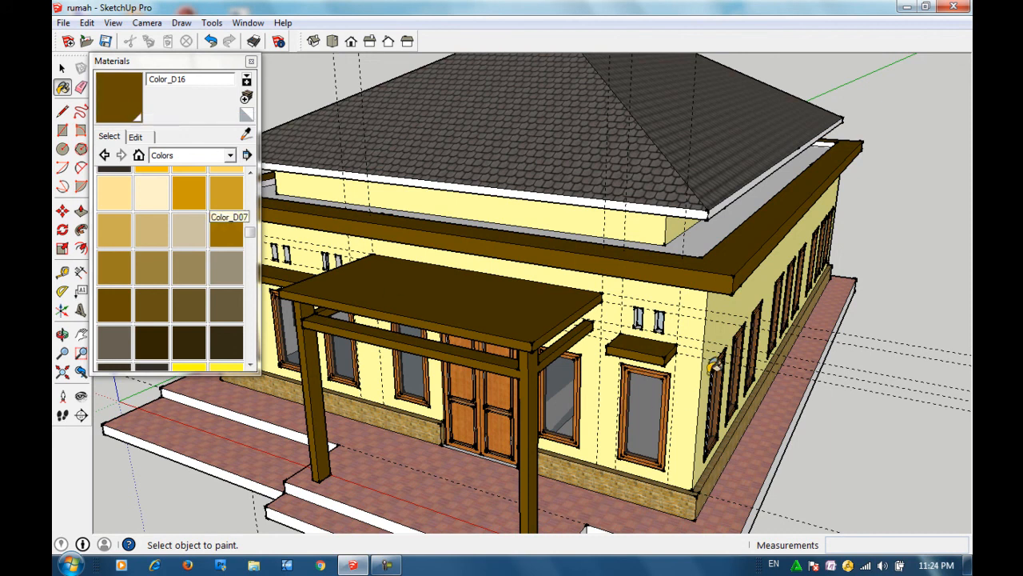
left_click(62, 68)
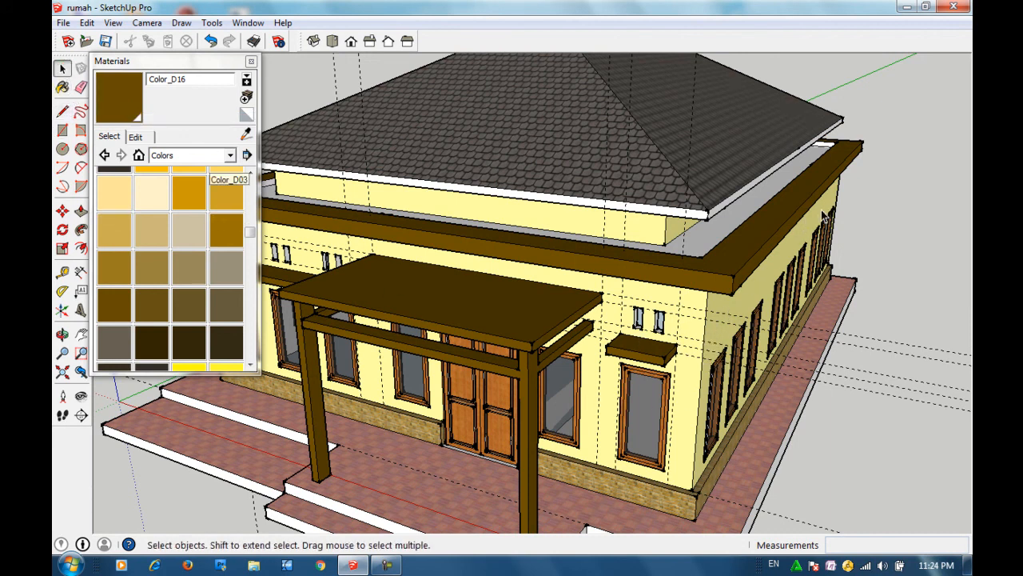